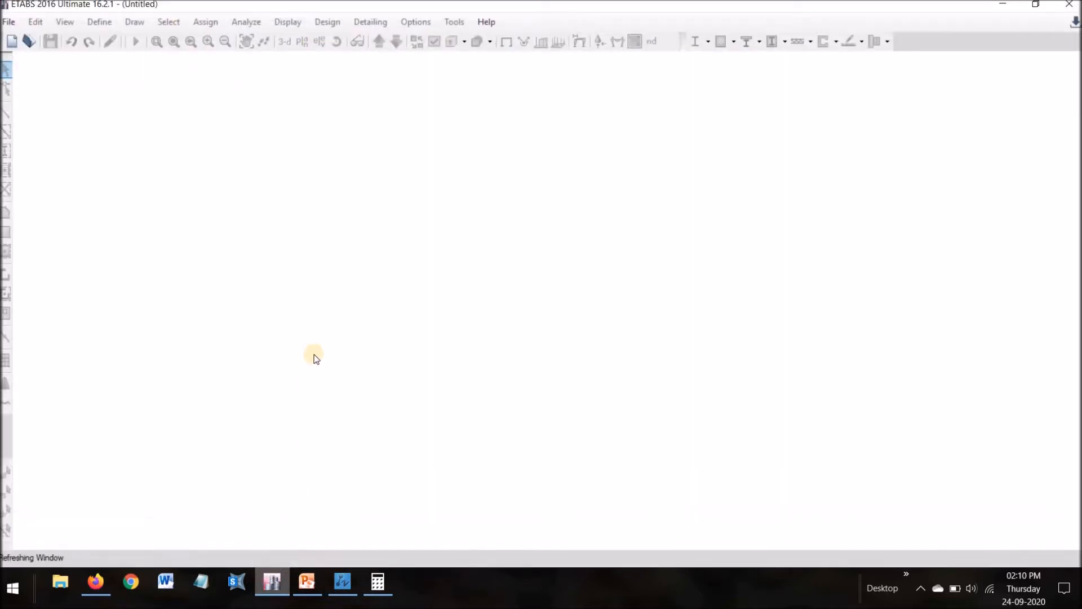
Step: Start a new model with built-in settings: Metric SI units, Indian steel database, IS 800:2007 and IS 456:2000 design codes
{"action": "left_click", "coordinate": [9, 22]}
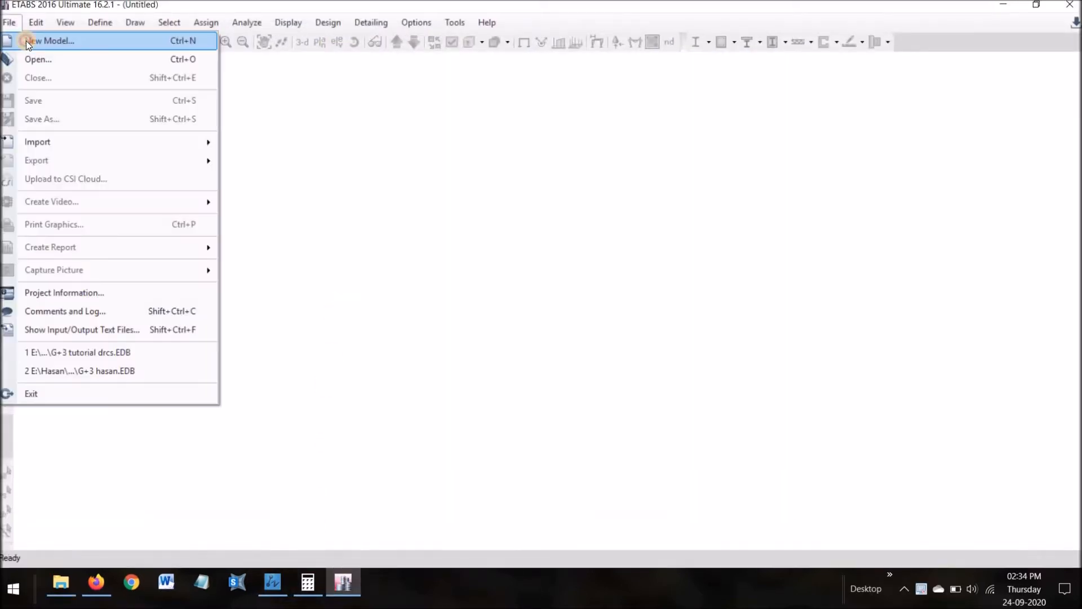
{"action": "left_click", "coordinate": [26, 40]}
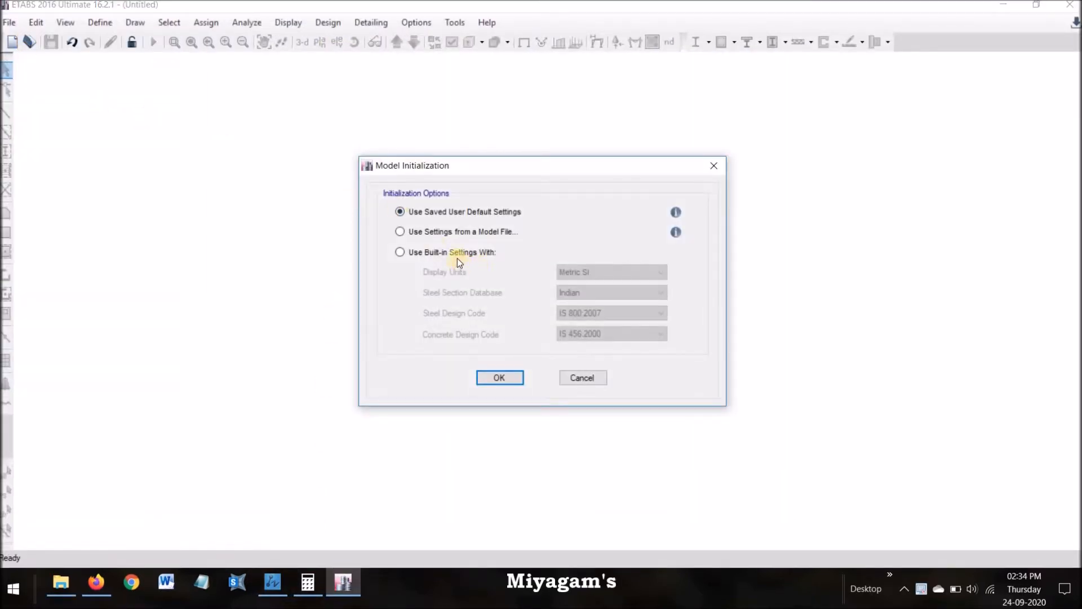
{"action": "left_click", "coordinate": [458, 252]}
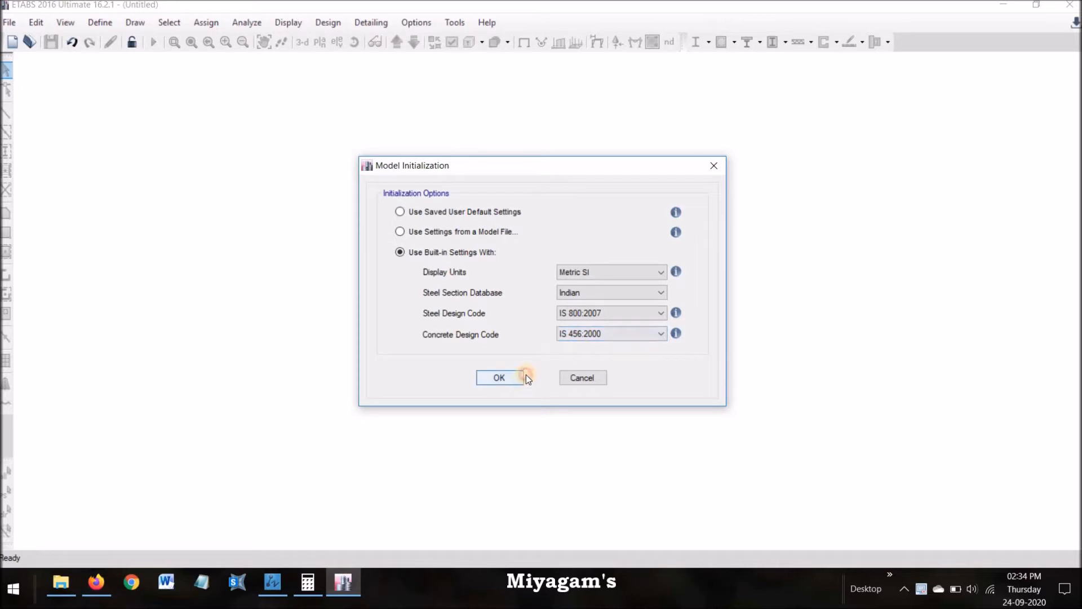
{"action": "left_click", "coordinate": [509, 377]}
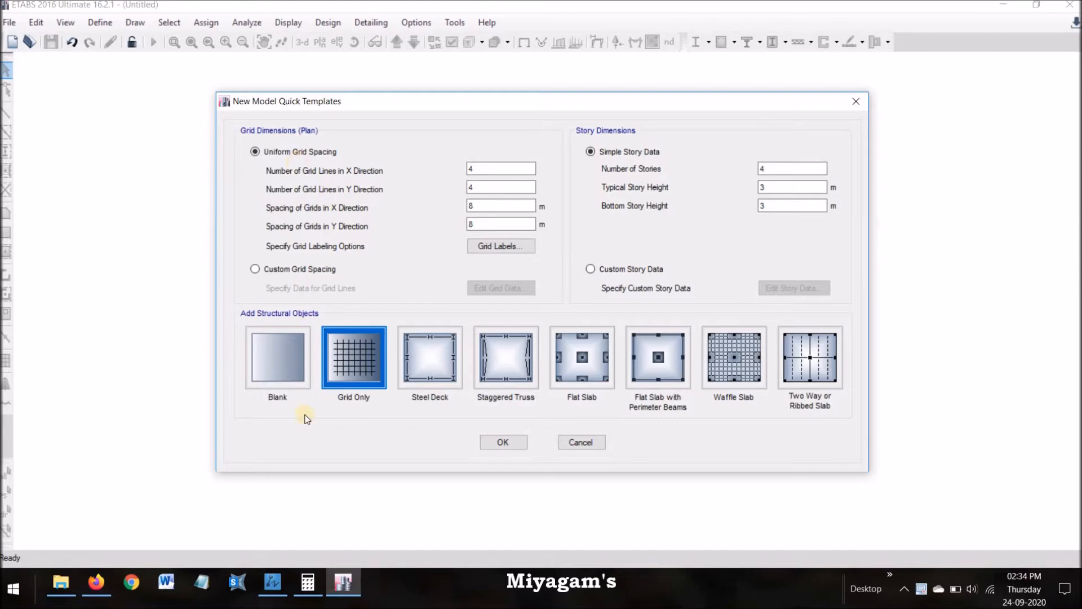
Step: Check the number and spacing of the plan's grid lines in the ZWCAD drawing, returning to the ETABS grid settings
{"action": "left_click", "coordinate": [272, 584]}
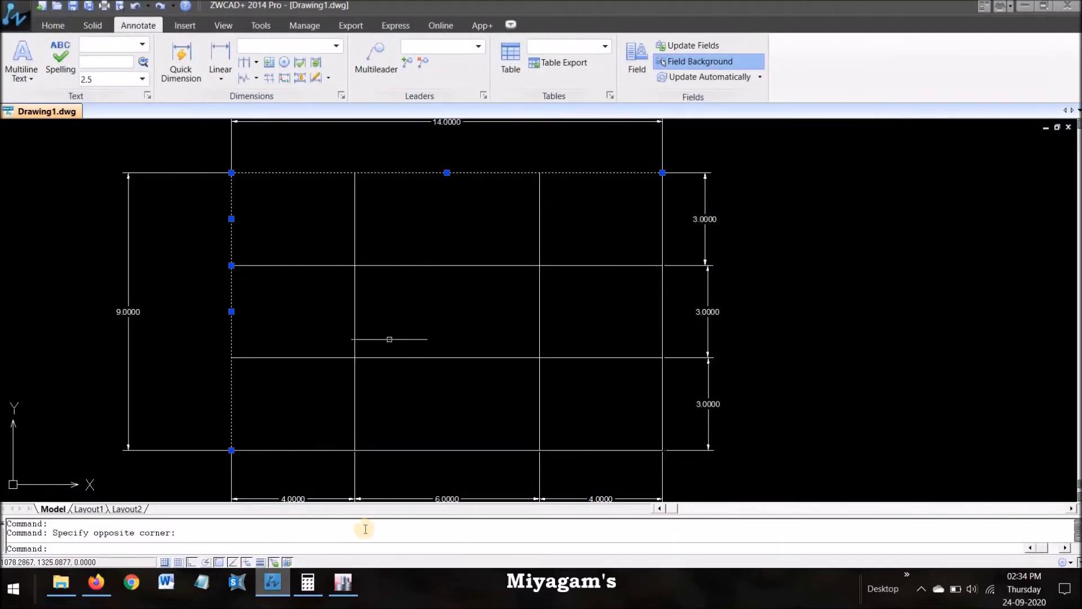
{"action": "left_click", "coordinate": [343, 582]}
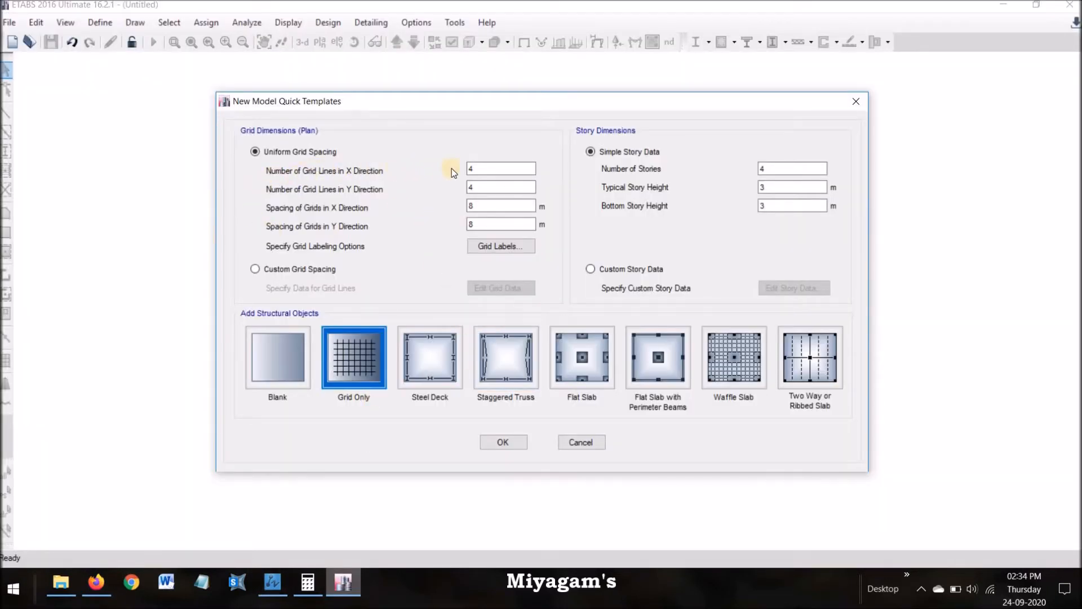
{"action": "left_click", "coordinate": [272, 582]}
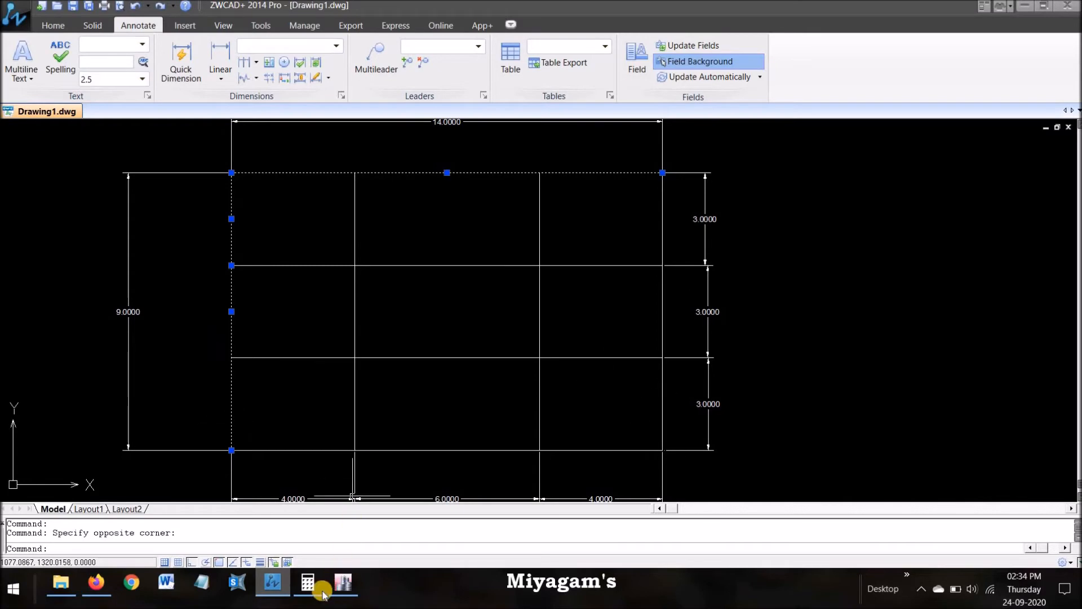
{"action": "left_click", "coordinate": [344, 581]}
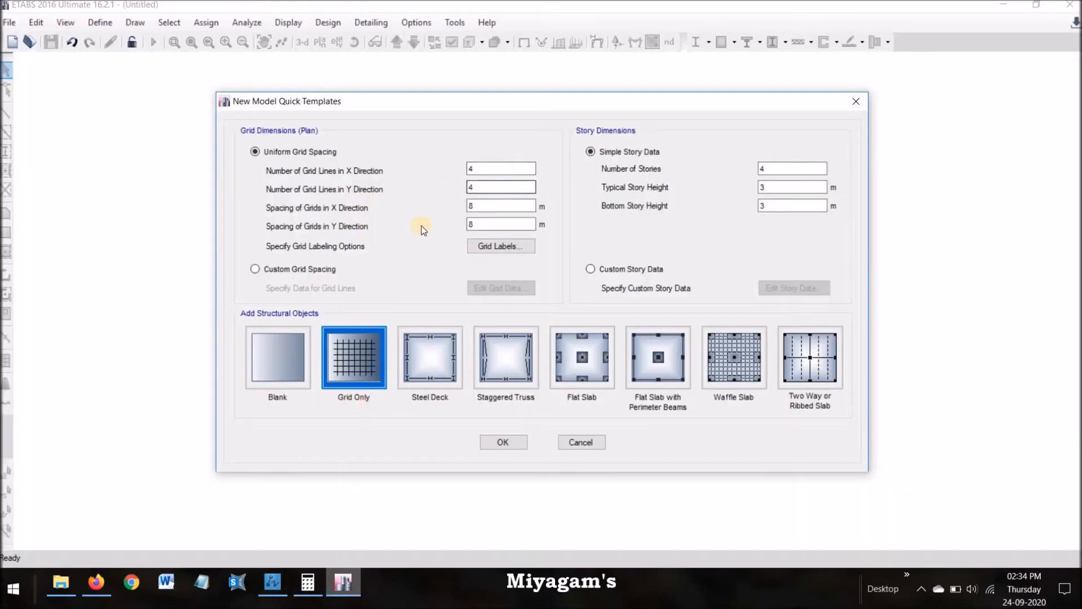
Step: Set the uniform grid spacing to 4 m in the X direction and 3 m in the Y direction
{"action": "double_click", "coordinate": [473, 206]}
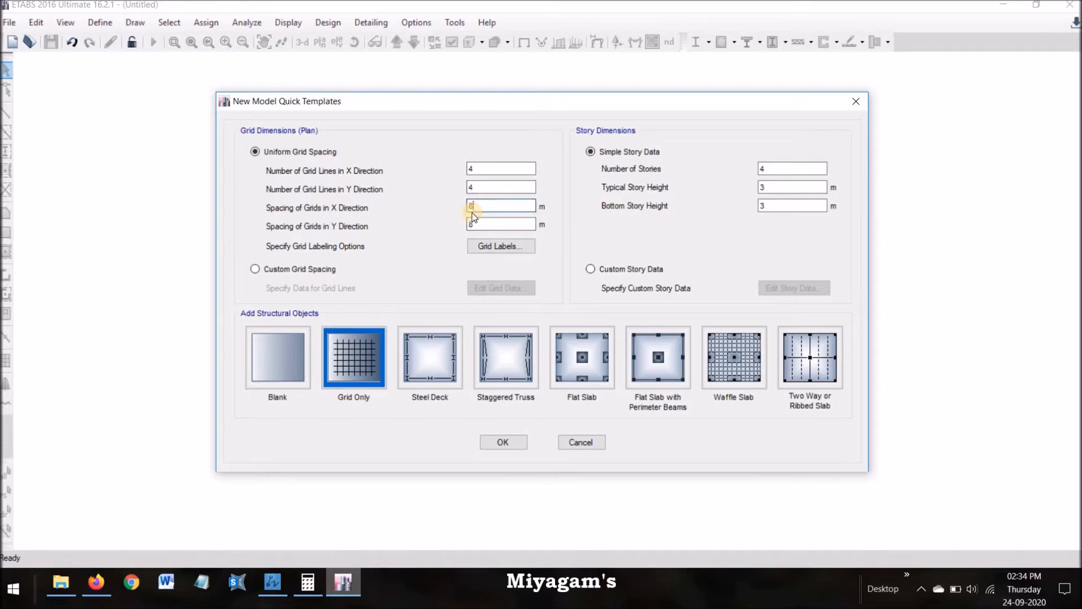
{"action": "double_click", "coordinate": [479, 226]}
{"action": "type", "text": "3"}
Step: Switch to custom grid spacing, set the X ordinates of grid C to 10 m and D to 14 m, and create the grid-only model
{"action": "left_click", "coordinate": [320, 270]}
{"action": "left_click", "coordinate": [491, 291]}
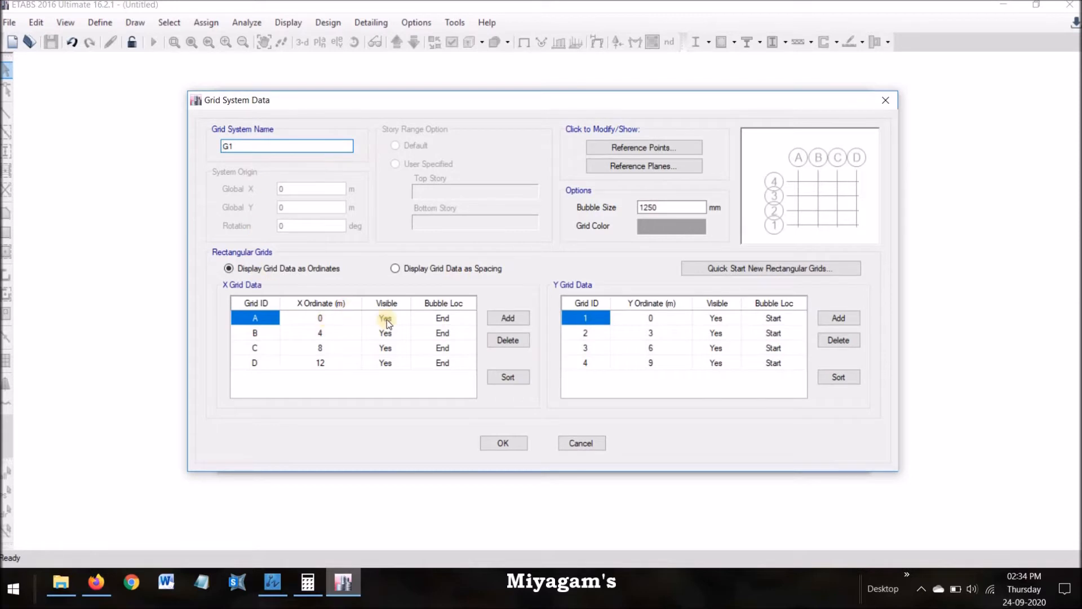
{"action": "left_click", "coordinate": [320, 333]}
{"action": "left_click", "coordinate": [324, 349]}
{"action": "type", "text": "10"}
{"action": "left_click", "coordinate": [329, 364]}
{"action": "type", "text": "14"}
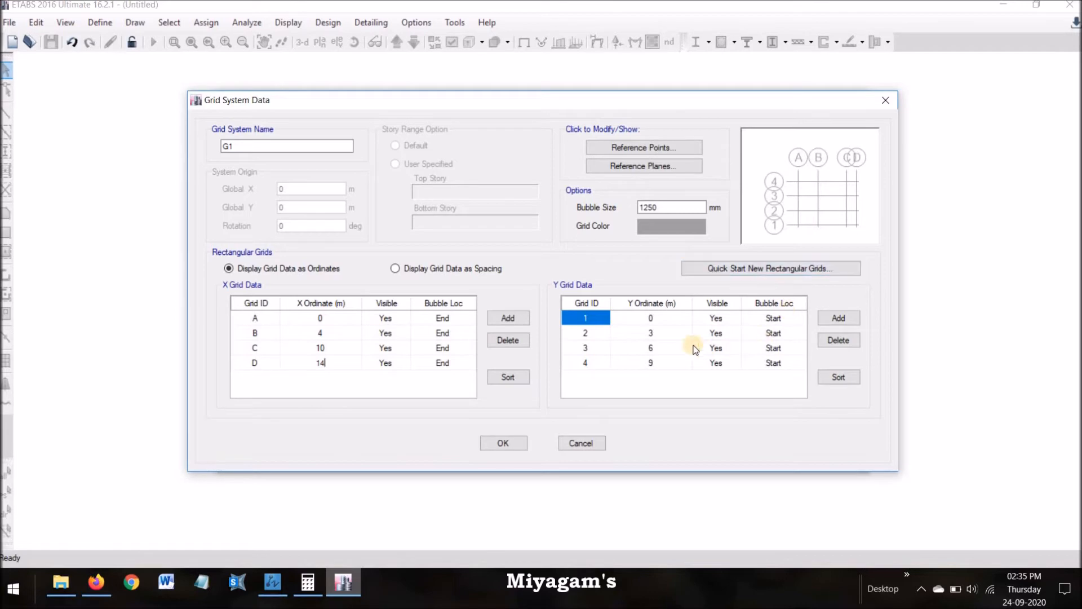
{"action": "left_click", "coordinate": [521, 443]}
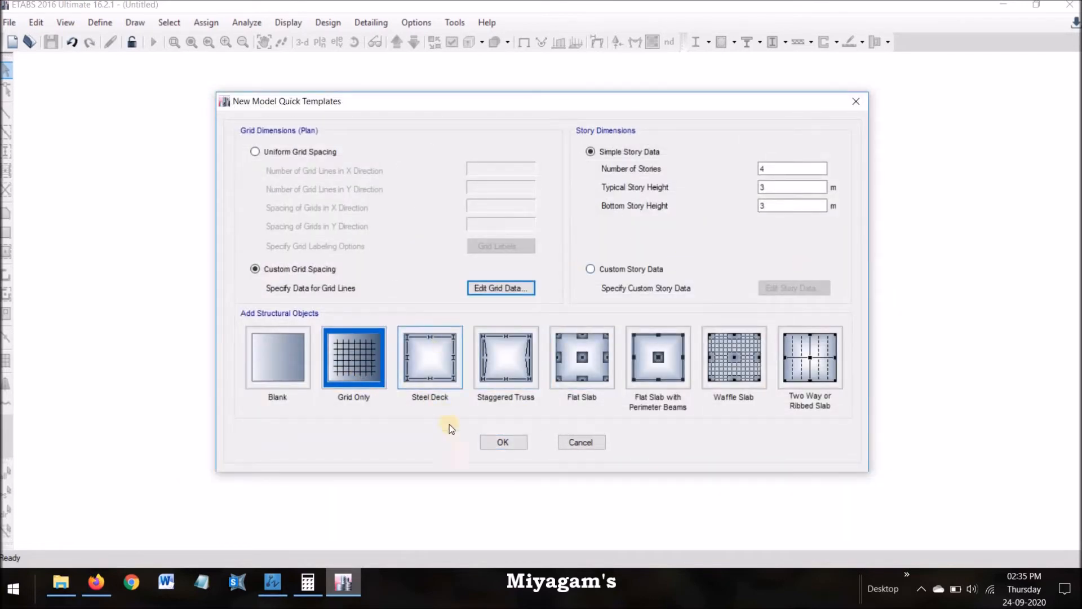
{"action": "left_click", "coordinate": [519, 439]}
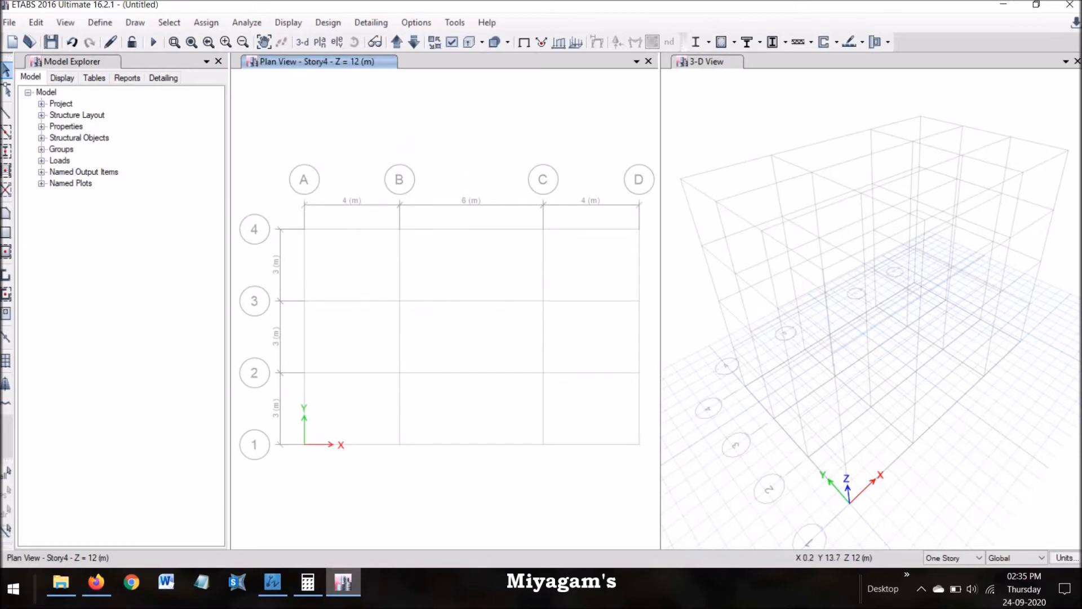
Step: Add an Indian-standard concrete material of grade M25, checking its design property data before accepting it
{"action": "left_click", "coordinate": [113, 27]}
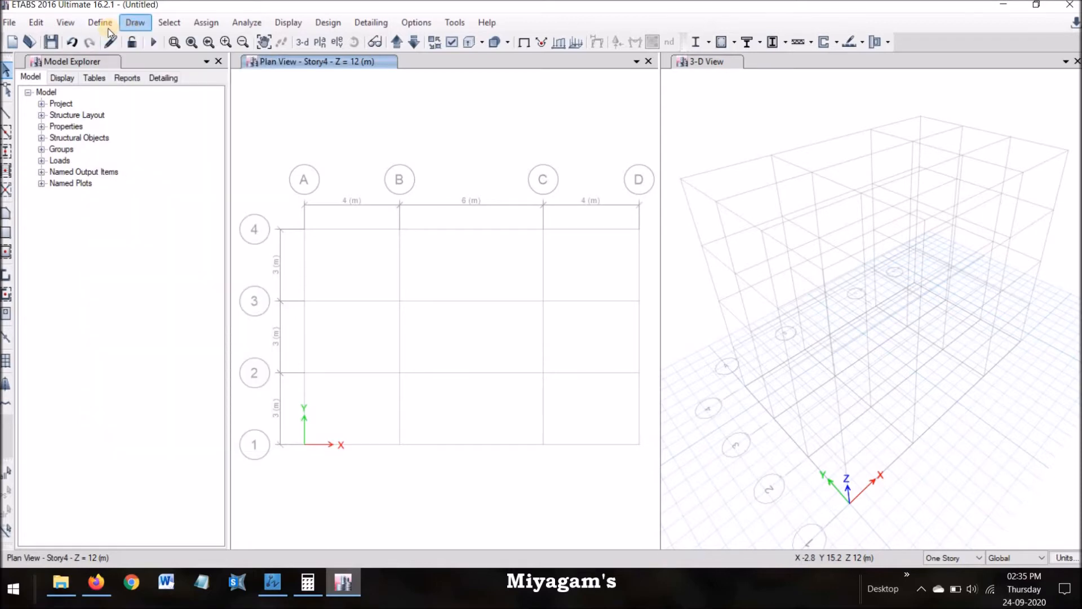
{"action": "left_click", "coordinate": [113, 39]}
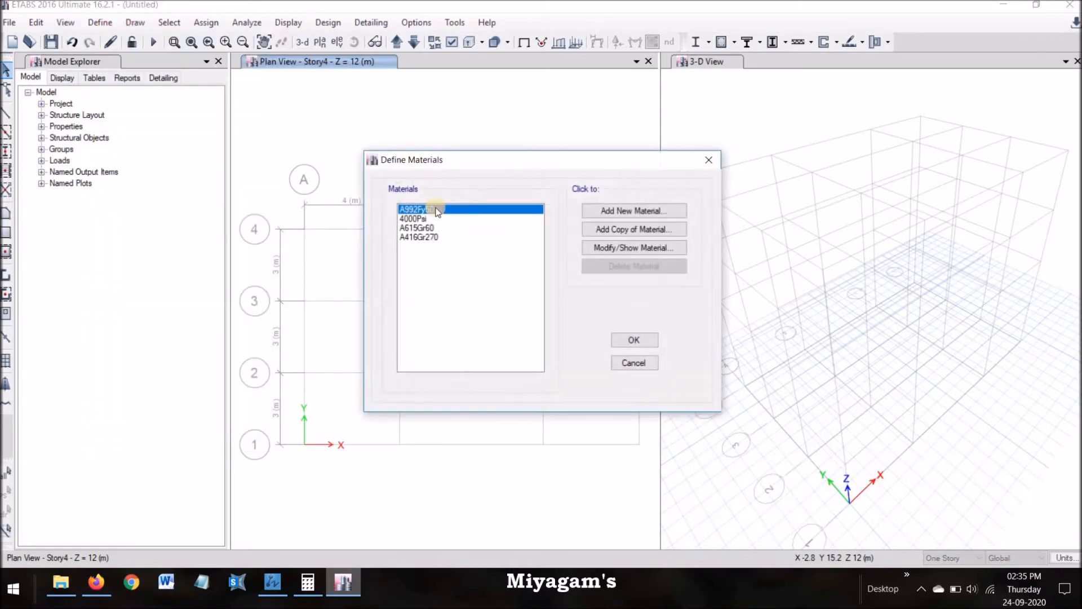
{"action": "left_click", "coordinate": [654, 211]}
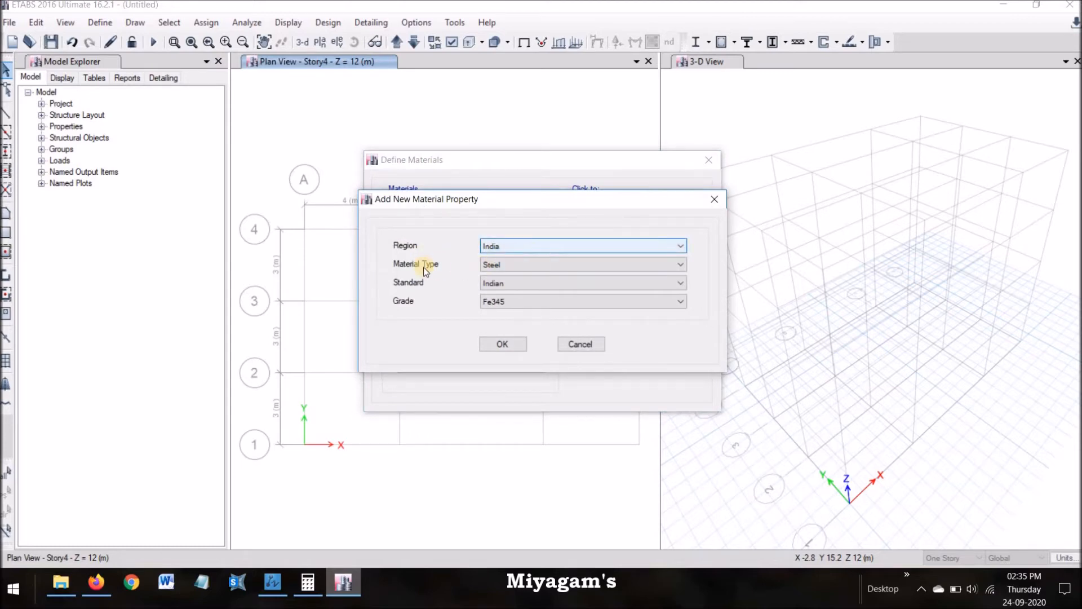
{"action": "left_click", "coordinate": [510, 264]}
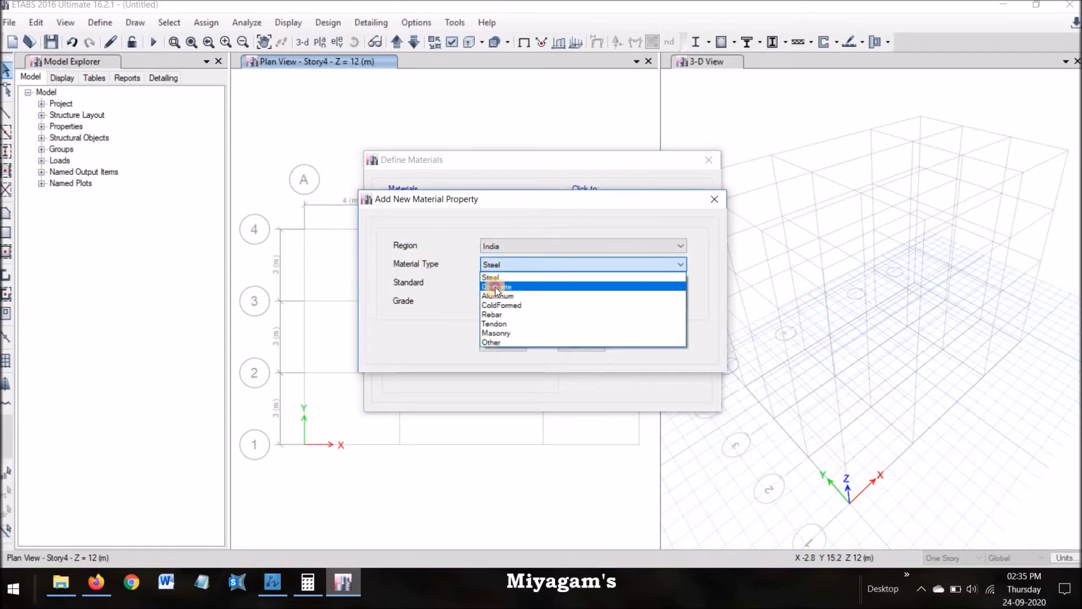
{"action": "left_click", "coordinate": [489, 287]}
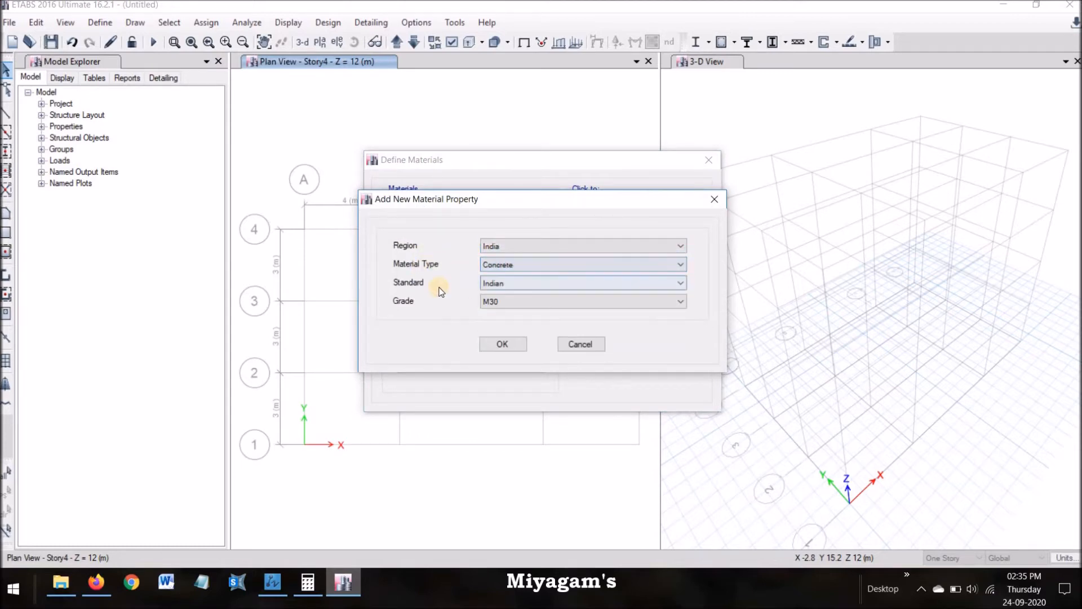
{"action": "left_click", "coordinate": [501, 305]}
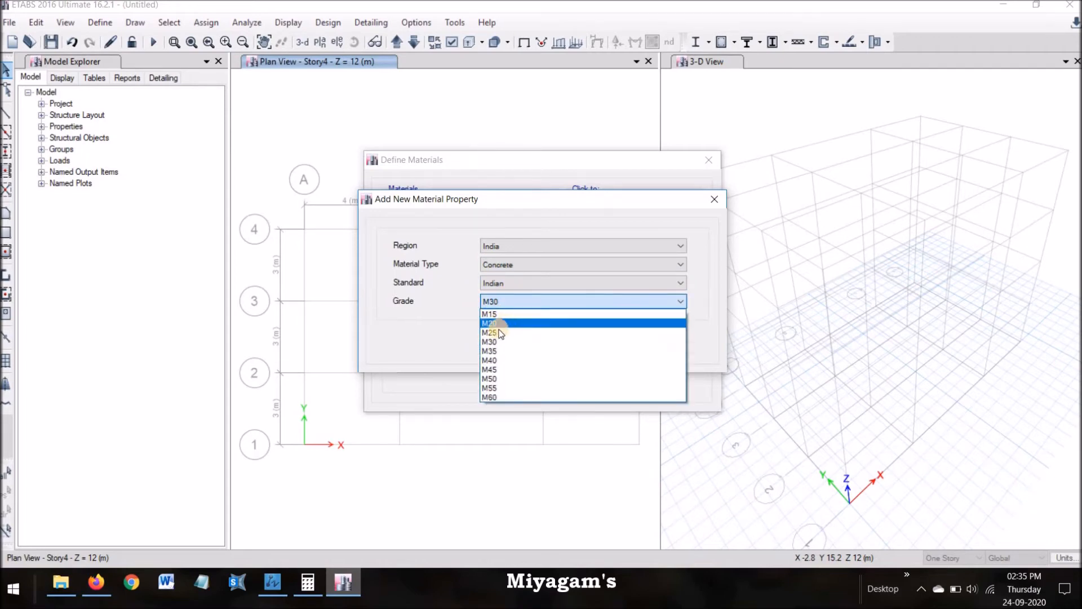
{"action": "left_click", "coordinate": [495, 333]}
{"action": "left_click", "coordinate": [500, 345]}
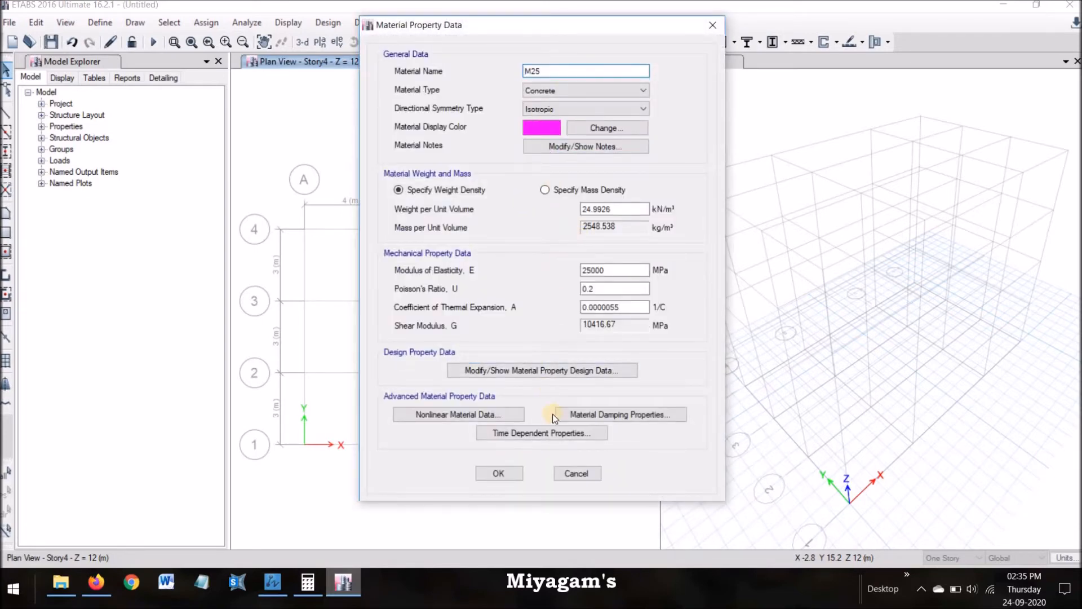
{"action": "left_click", "coordinate": [543, 374]}
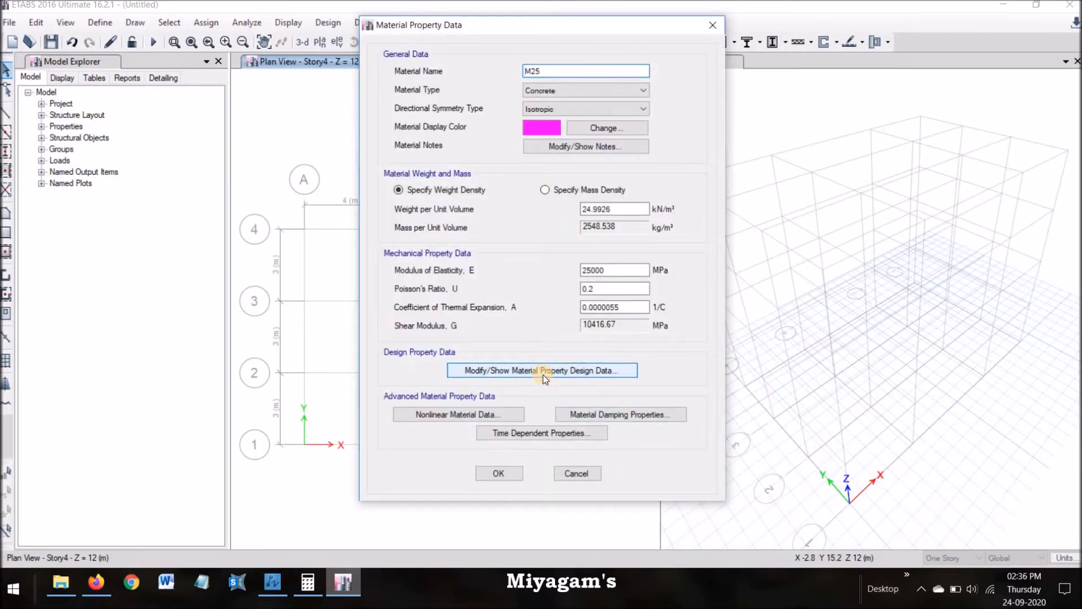
{"action": "left_click", "coordinate": [712, 141]}
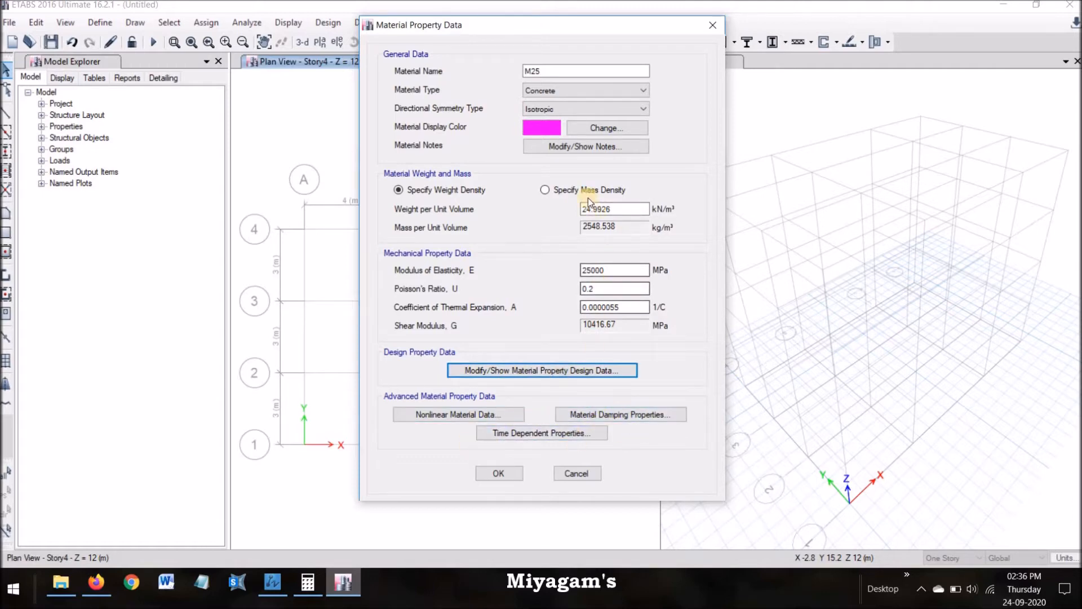
{"action": "left_click", "coordinate": [517, 475]}
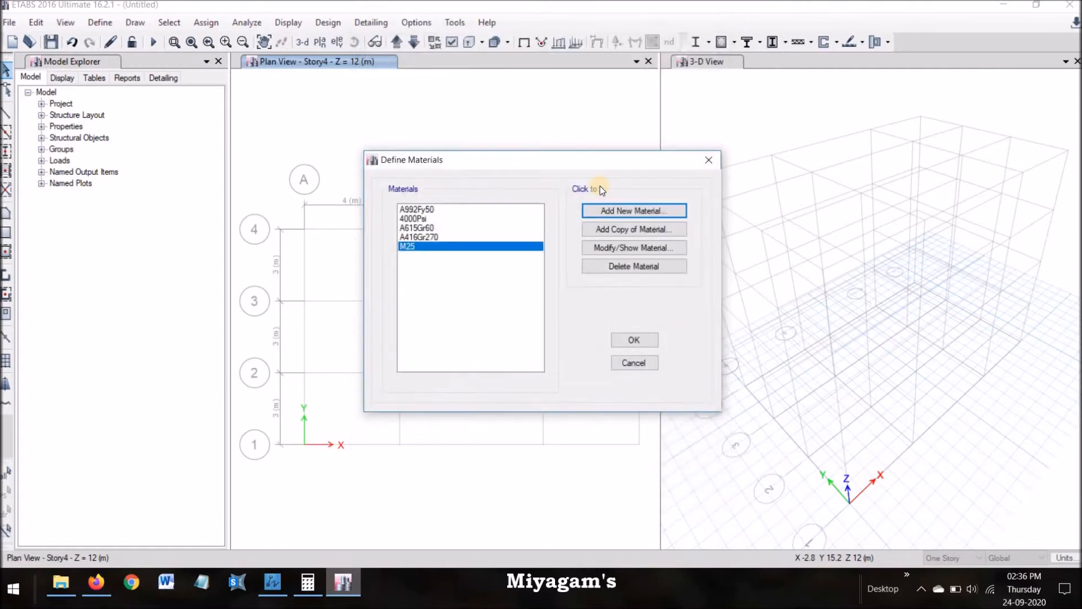
Step: Add an Indian-standard steel material based on grade Fe345 and name it Fe415
{"action": "left_click", "coordinate": [619, 211]}
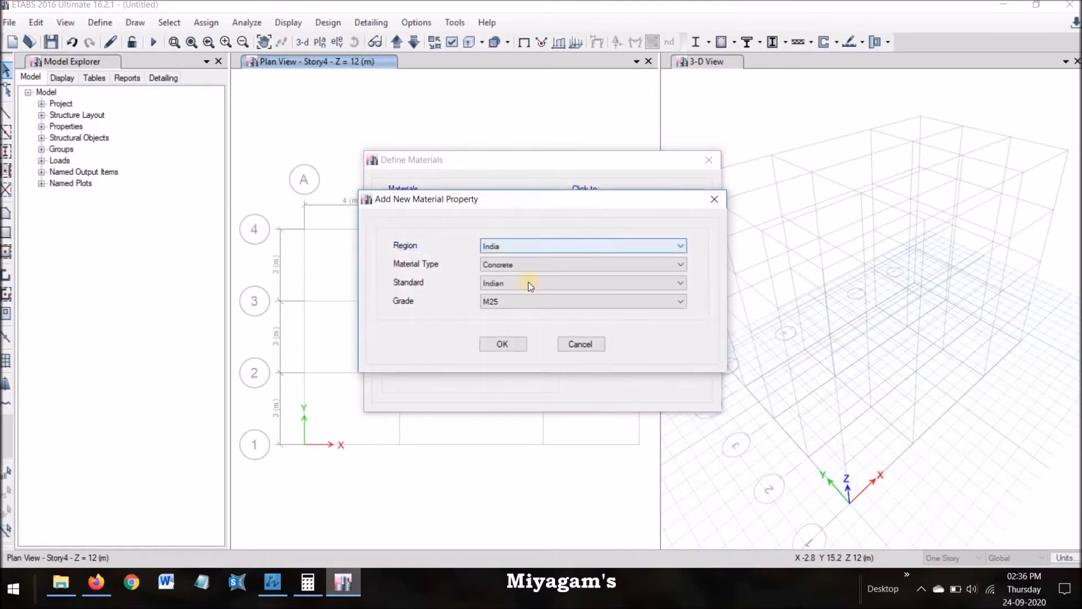
{"action": "left_click", "coordinate": [535, 266]}
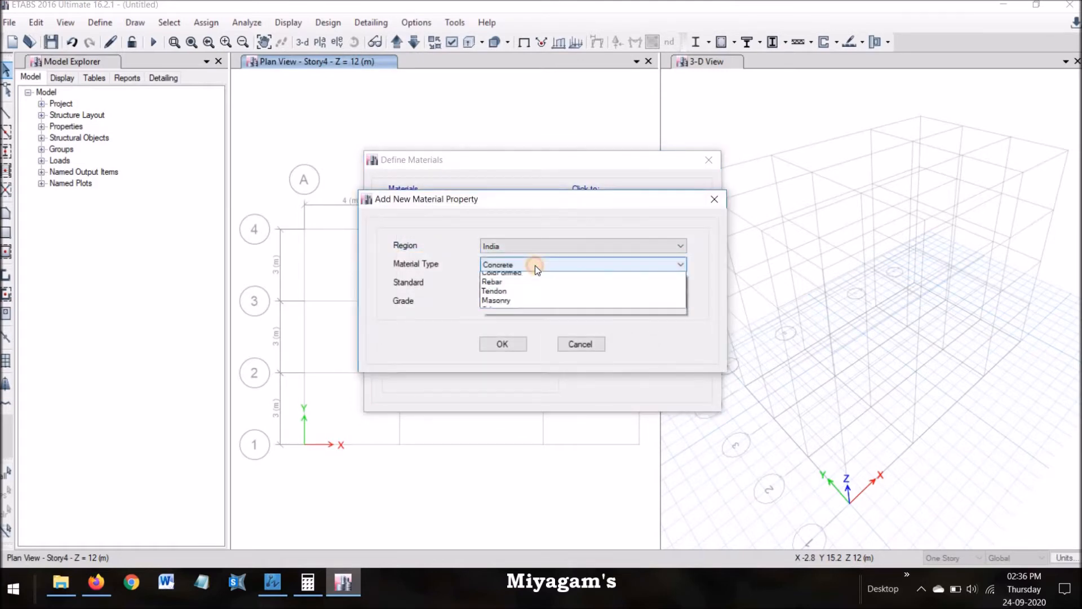
{"action": "left_click", "coordinate": [514, 278]}
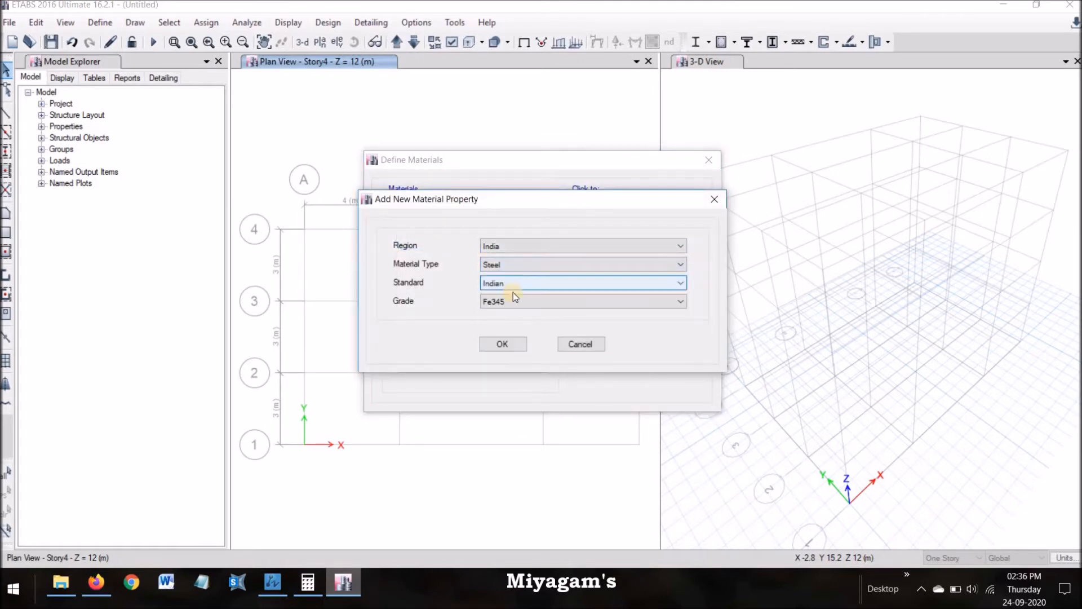
{"action": "left_click", "coordinate": [503, 343]}
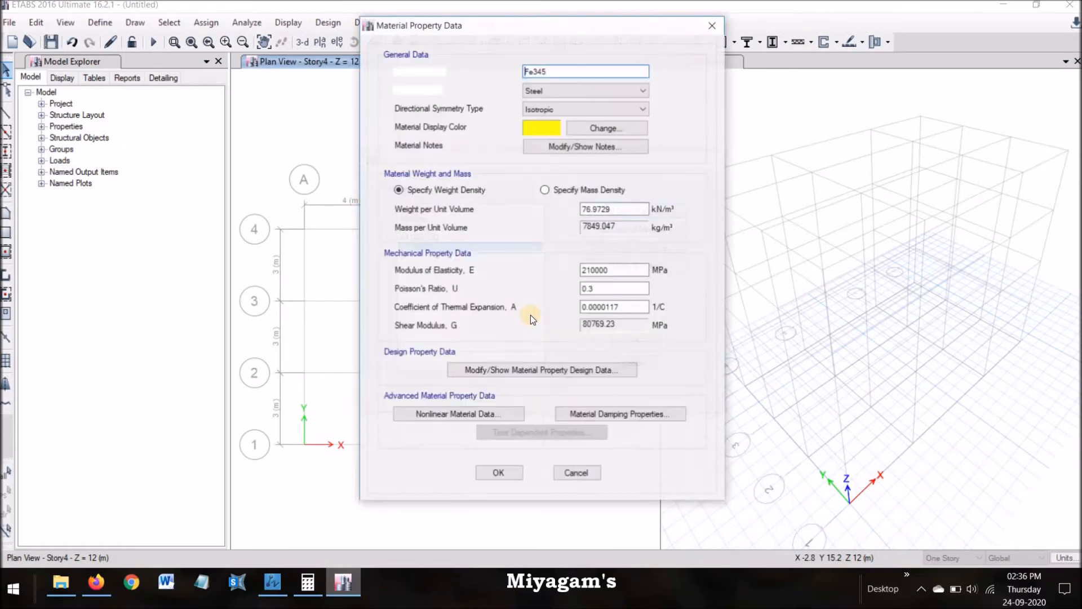
{"action": "left_click", "coordinate": [572, 71]}
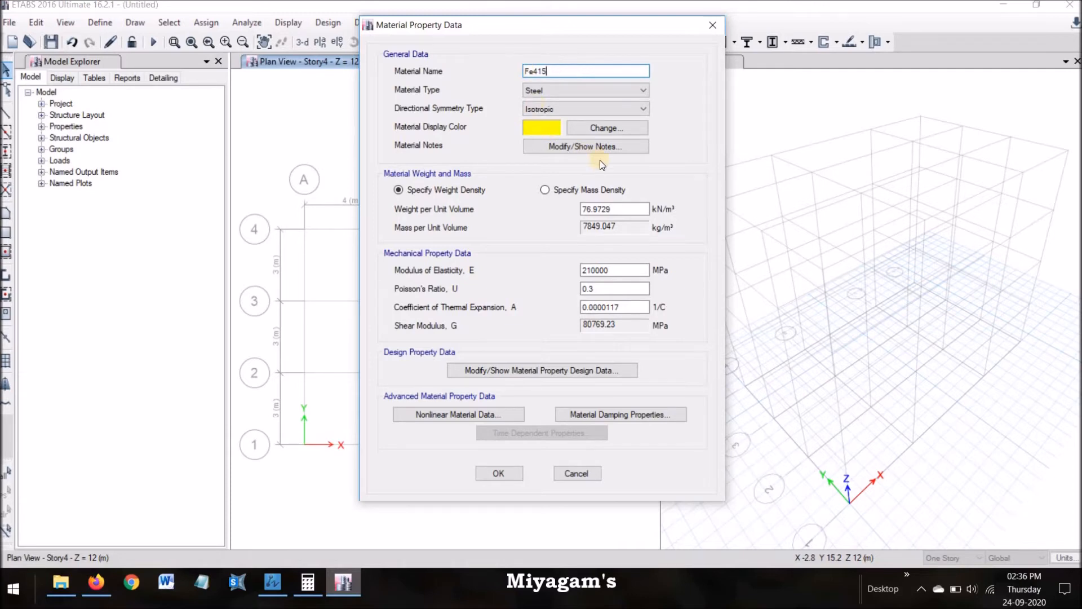
Step: Set the Fe415 minimum yield stress to 415 MPa, adjust its minimum tensile strength, and accept the material definitions
{"action": "left_click", "coordinate": [573, 371]}
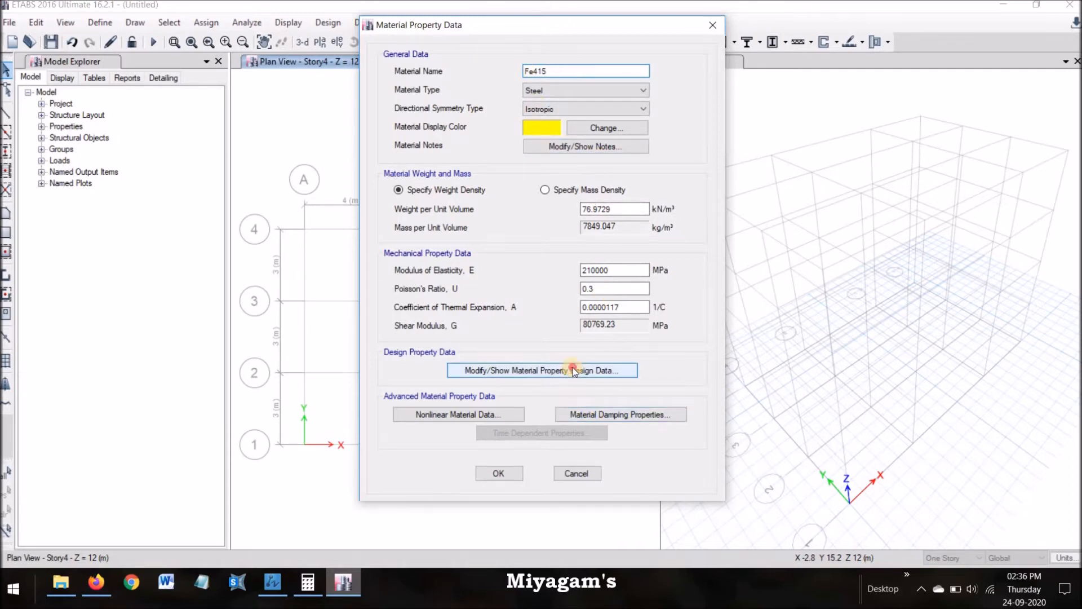
{"action": "left_click", "coordinate": [599, 253]}
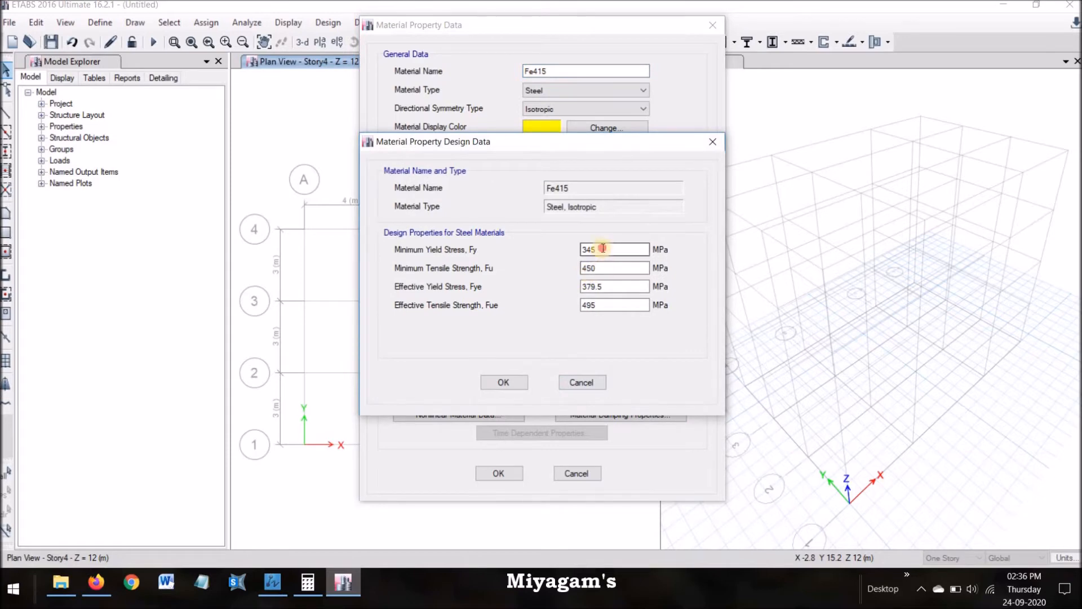
{"action": "key", "text": "BackSpace"}
{"action": "key", "text": "BackSpace"}
{"action": "type", "text": "415"}
{"action": "left_click", "coordinate": [615, 270]}
{"action": "key", "text": "BackSpace"}
{"action": "type", "text": "5"}
{"action": "left_click", "coordinate": [505, 380]}
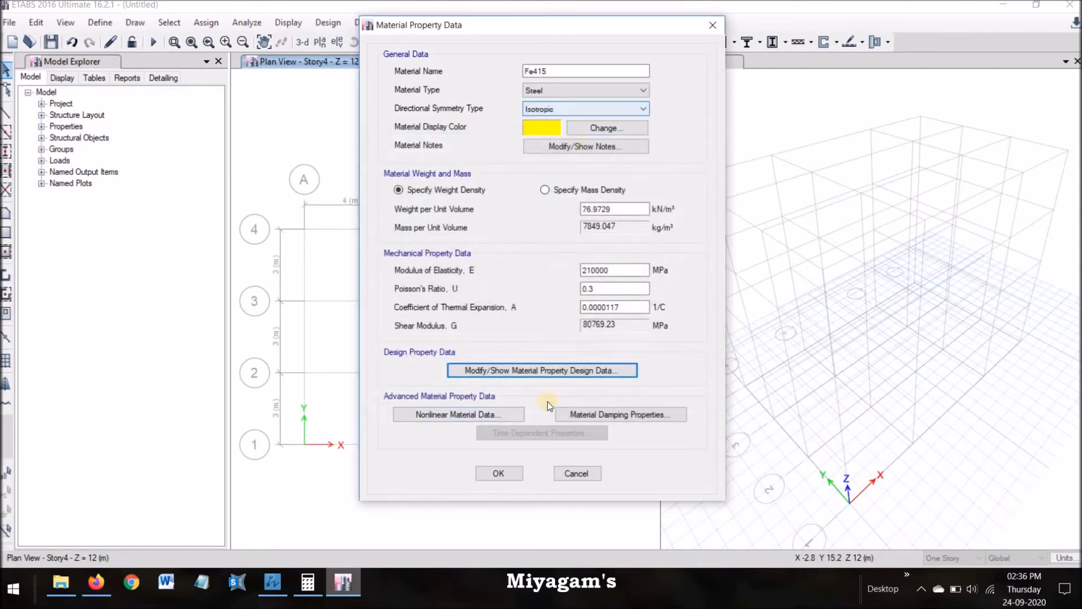
{"action": "left_click", "coordinate": [505, 475]}
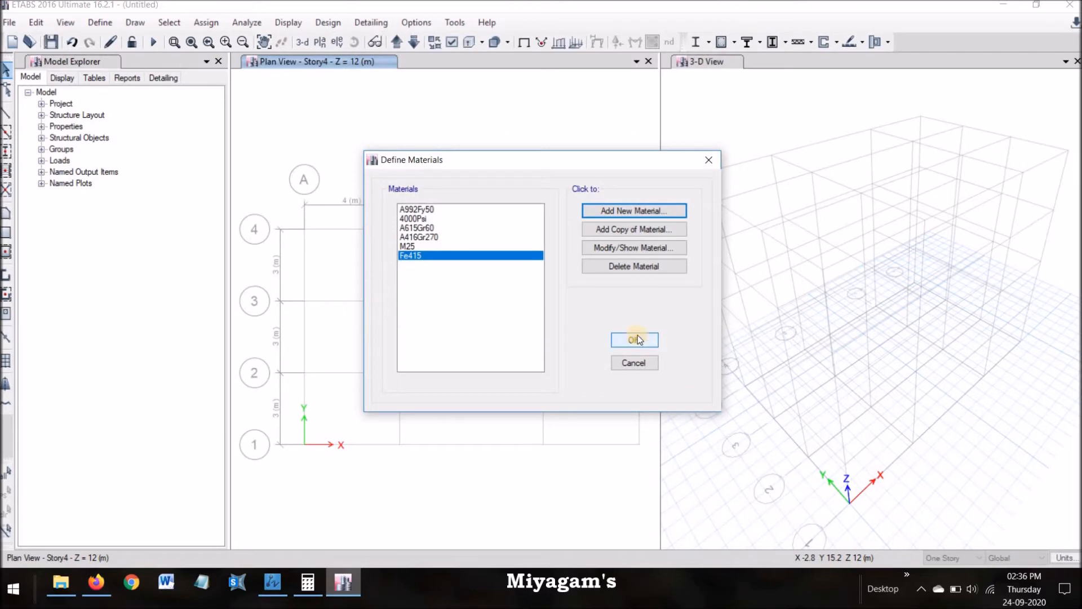
{"action": "left_click", "coordinate": [635, 339]}
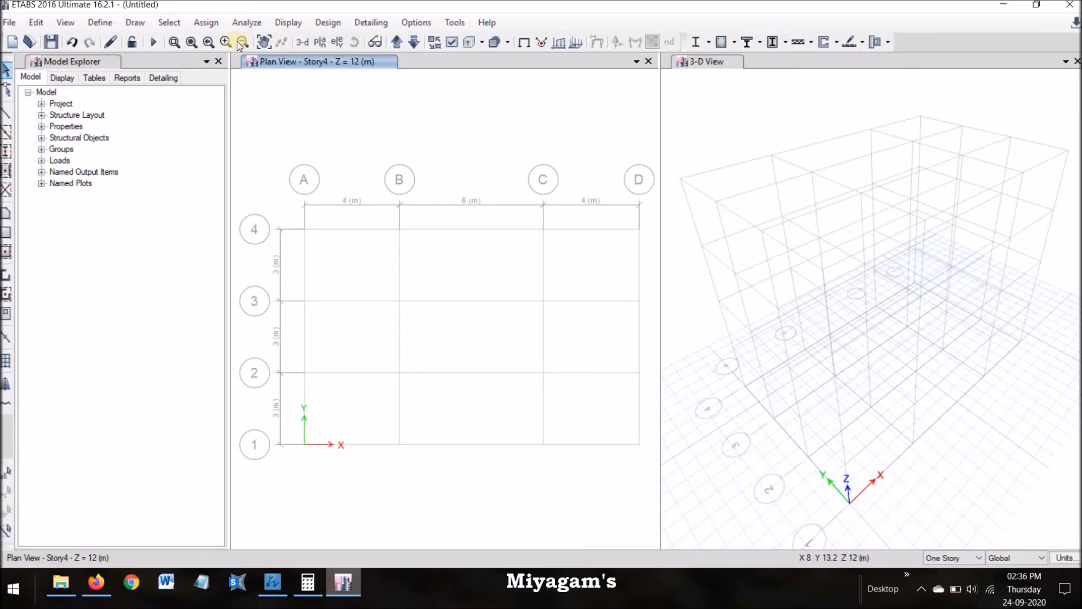
Step: Delete the default frame section properties from A-CompBm through SteelBm, keeping only SteelCol
{"action": "left_click", "coordinate": [89, 23]}
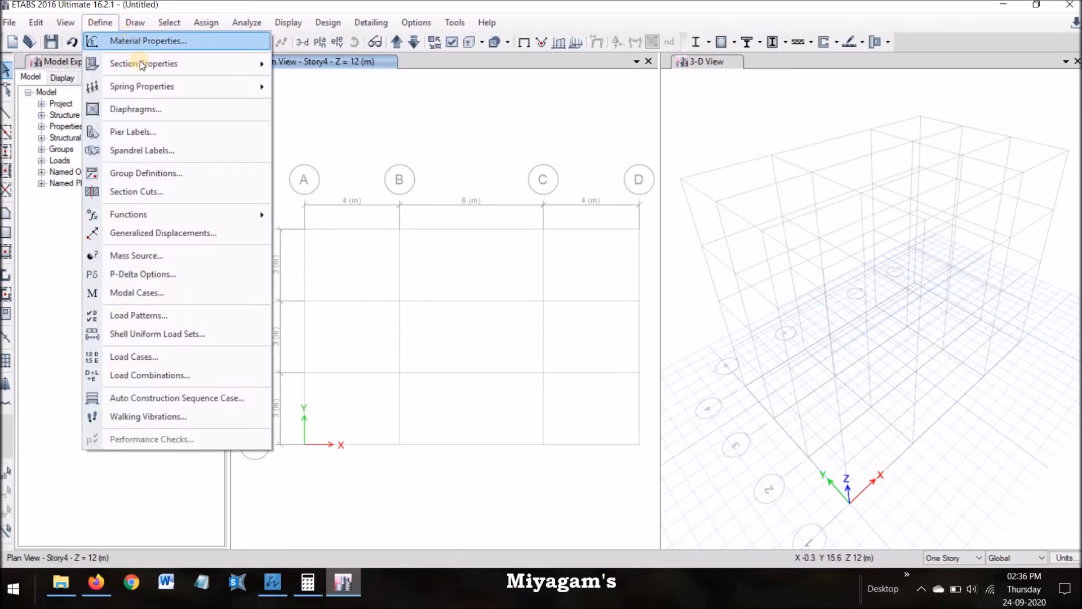
{"action": "mouse_move", "coordinate": [138, 63]}
{"action": "left_click", "coordinate": [283, 65]}
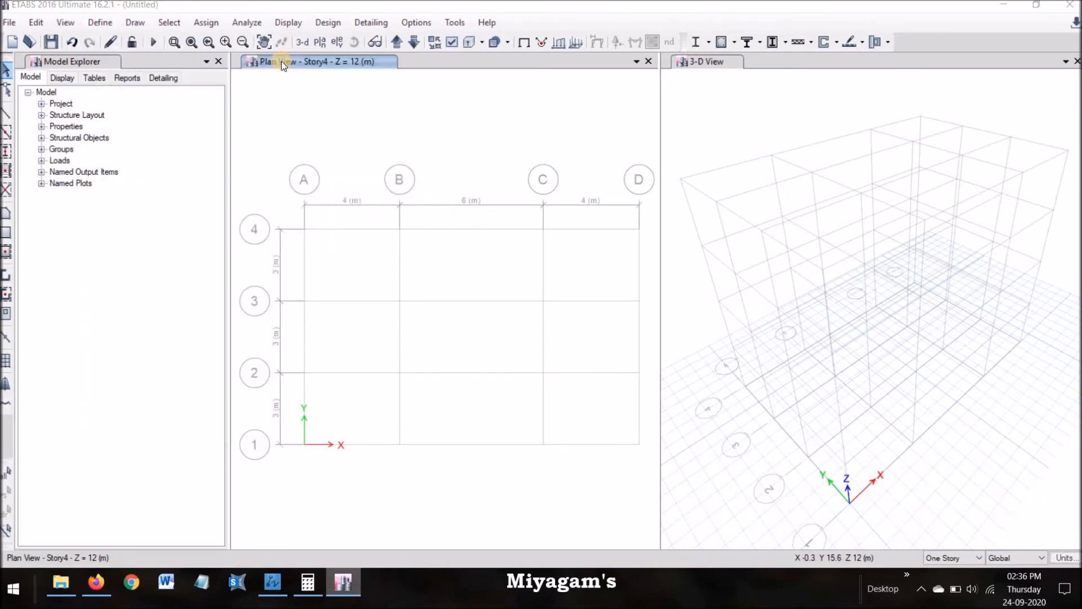
{"action": "left_click", "coordinate": [647, 246]}
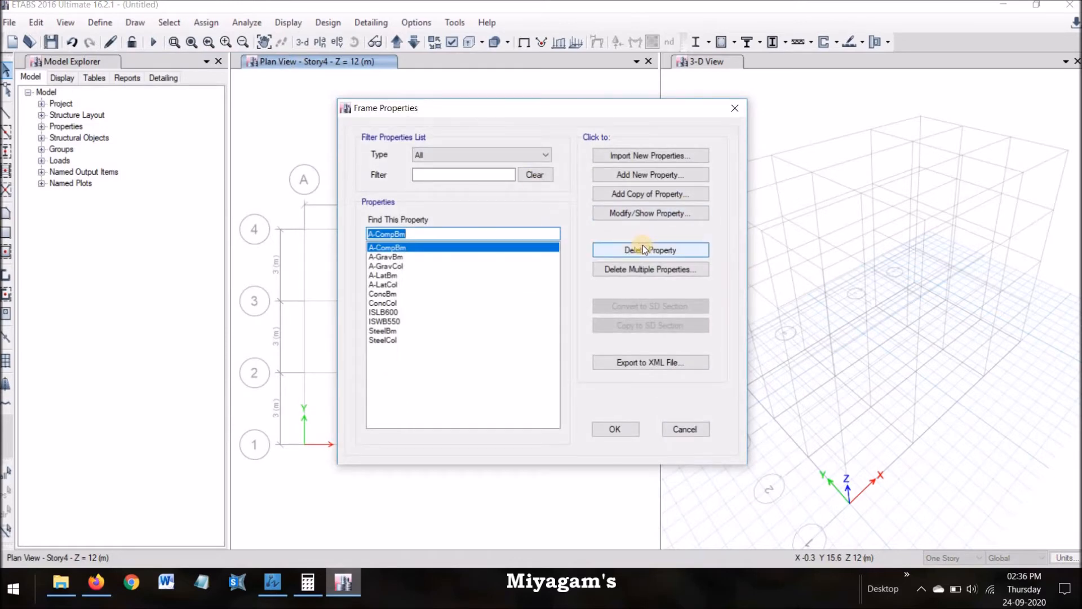
{"action": "left_click", "coordinate": [587, 335]}
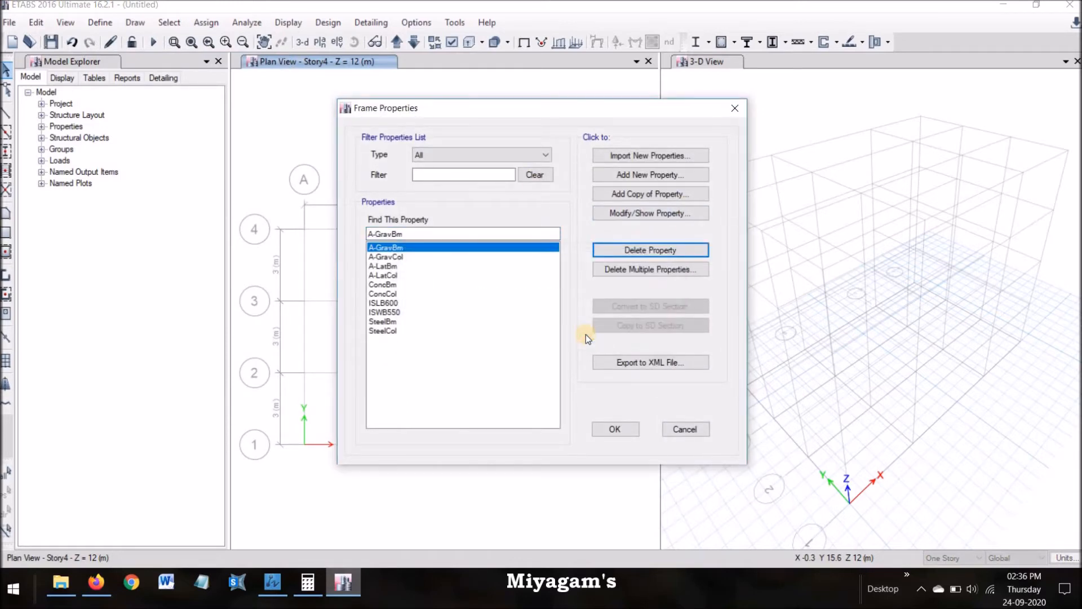
{"action": "key", "text": "Return"}
{"action": "key", "text": "Return"}
{"action": "key", "text": "Return"}
{"action": "key", "text": "Return"}
{"action": "key", "text": "Return"}
{"action": "key", "text": "Return"}
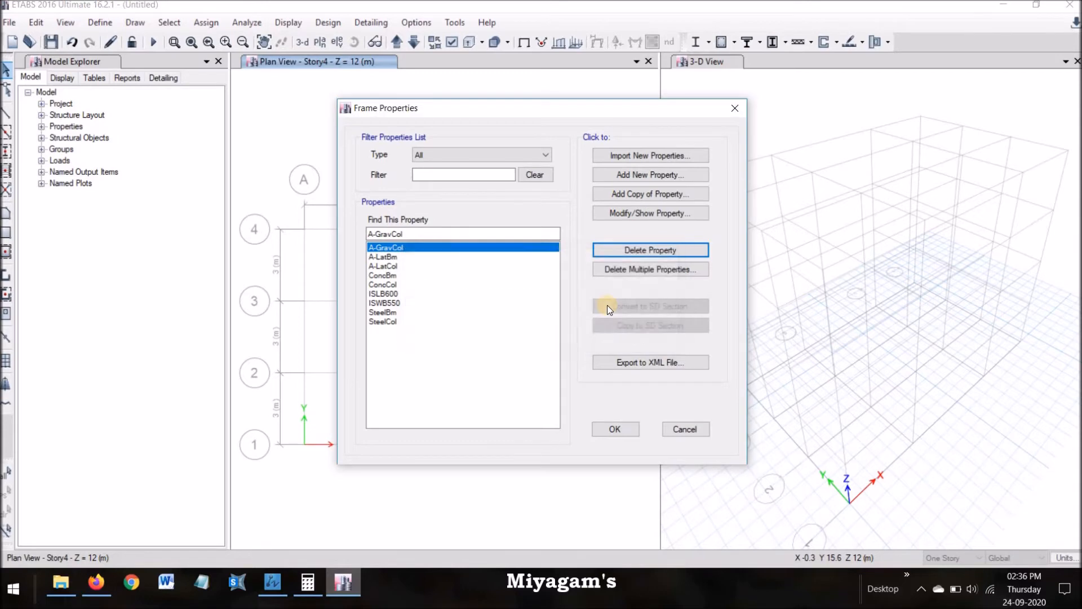
{"action": "key", "text": "Return"}
{"action": "key", "text": "Return"}
{"action": "key", "text": "Return"}
{"action": "key", "text": "Return"}
{"action": "key", "text": "Return"}
{"action": "key", "text": "Return"}
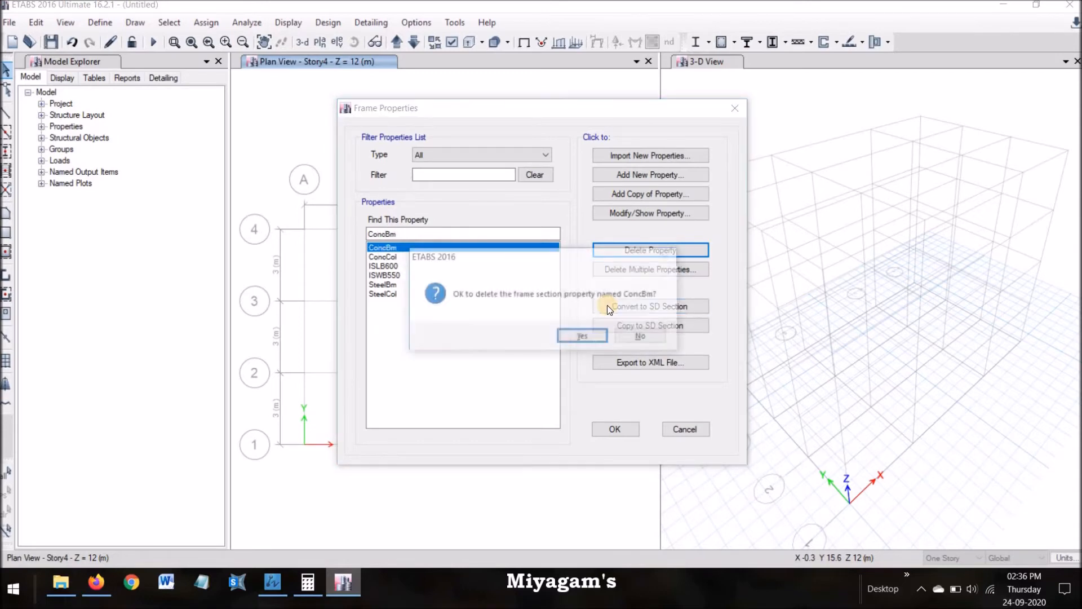
{"action": "key", "text": "Return"}
{"action": "key", "text": "Return"}
{"action": "key", "text": "Return"}
{"action": "key", "text": "Return"}
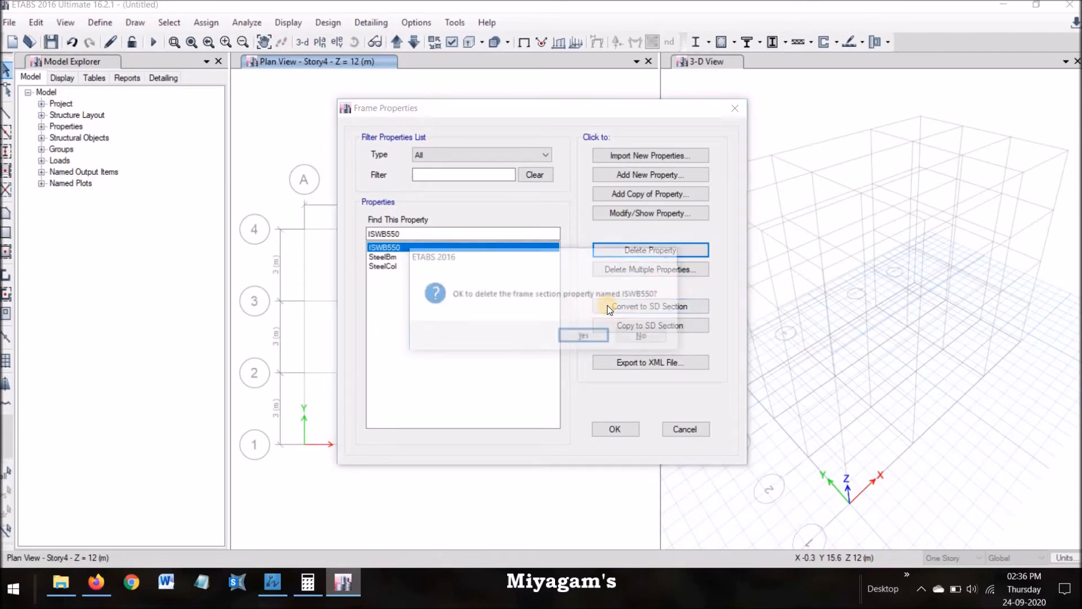
{"action": "key", "text": "Return"}
{"action": "key", "text": "Return"}
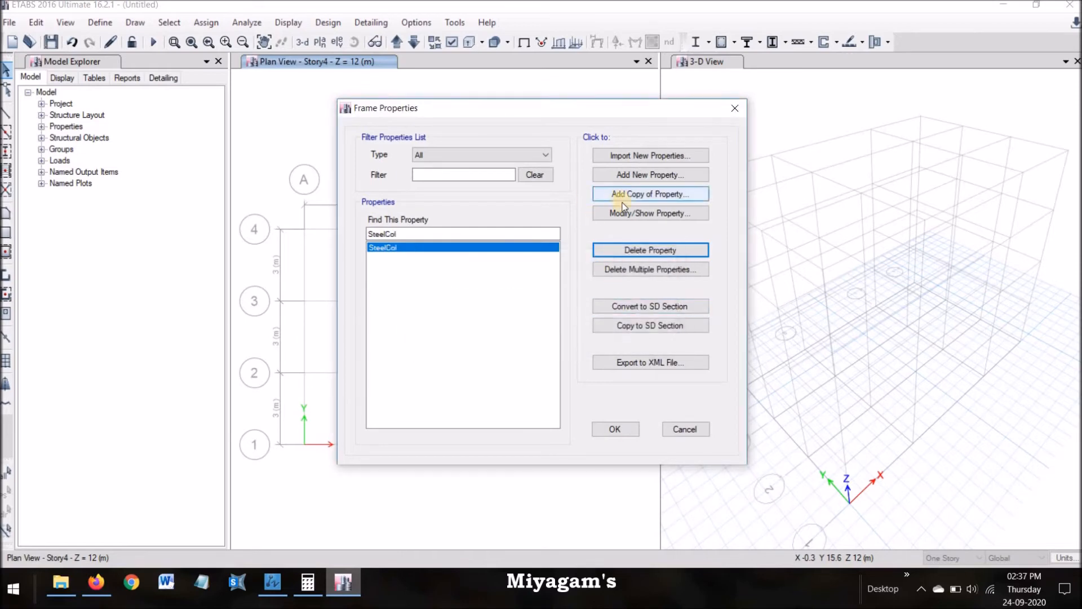
Step: Add a new concrete rectangular frame section and name it Beam0.25x0.40
{"action": "left_click", "coordinate": [626, 176]}
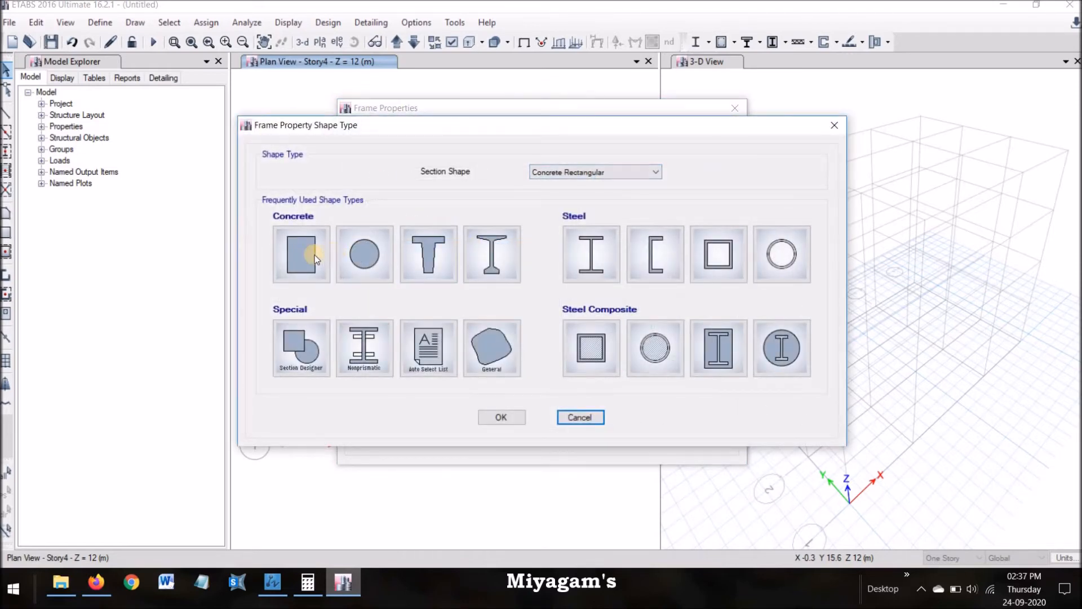
{"action": "key", "text": "Escape"}
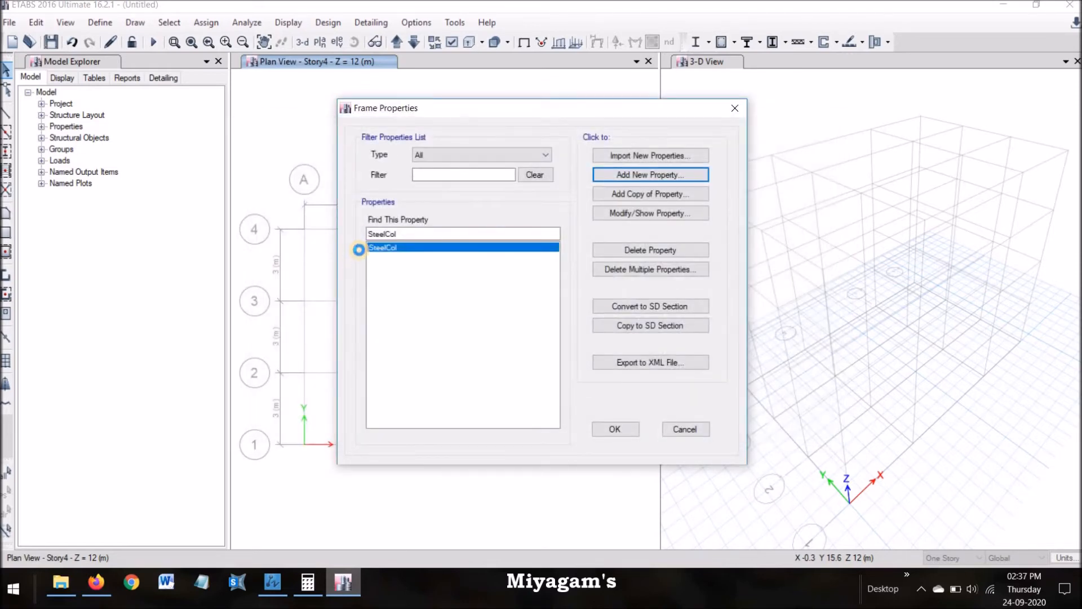
{"action": "key", "text": "BackSpace"}
{"action": "type", "text": "Beam0.25x0.40"}
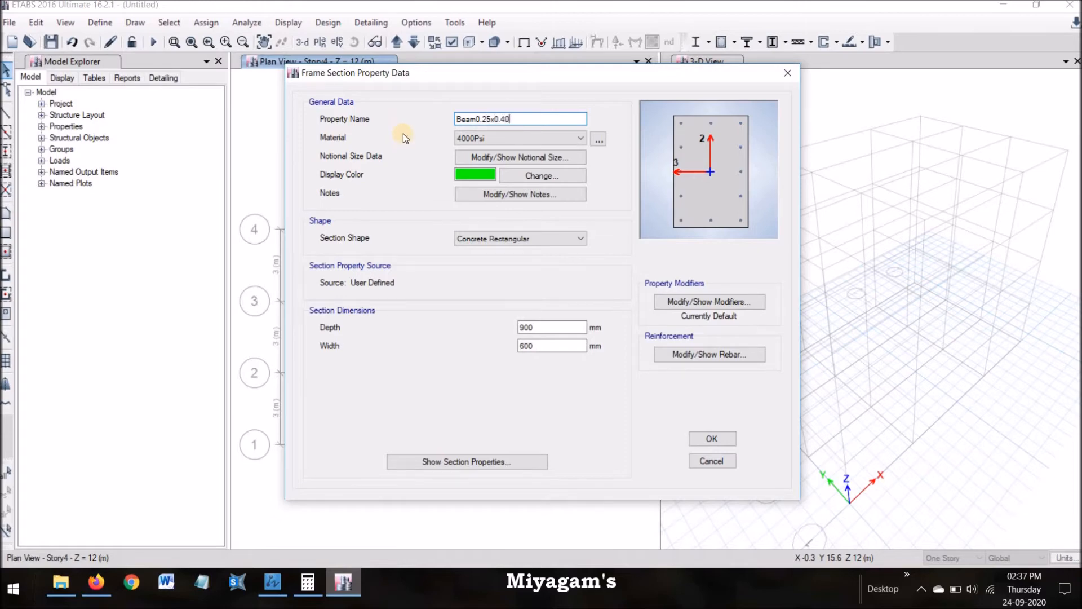
Step: Give the beam section a depth of 400 mm, a width of 250 mm and material M25, and check its section properties
{"action": "left_click", "coordinate": [540, 327]}
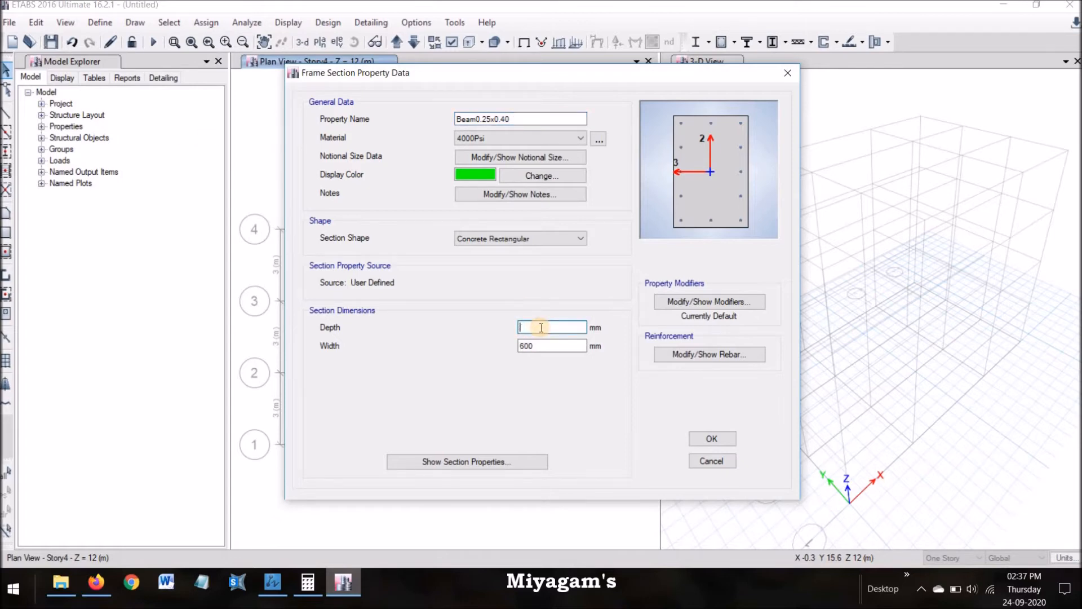
{"action": "type", "text": "00"}
{"action": "double_click", "coordinate": [555, 343]}
{"action": "key", "text": "BackSpace"}
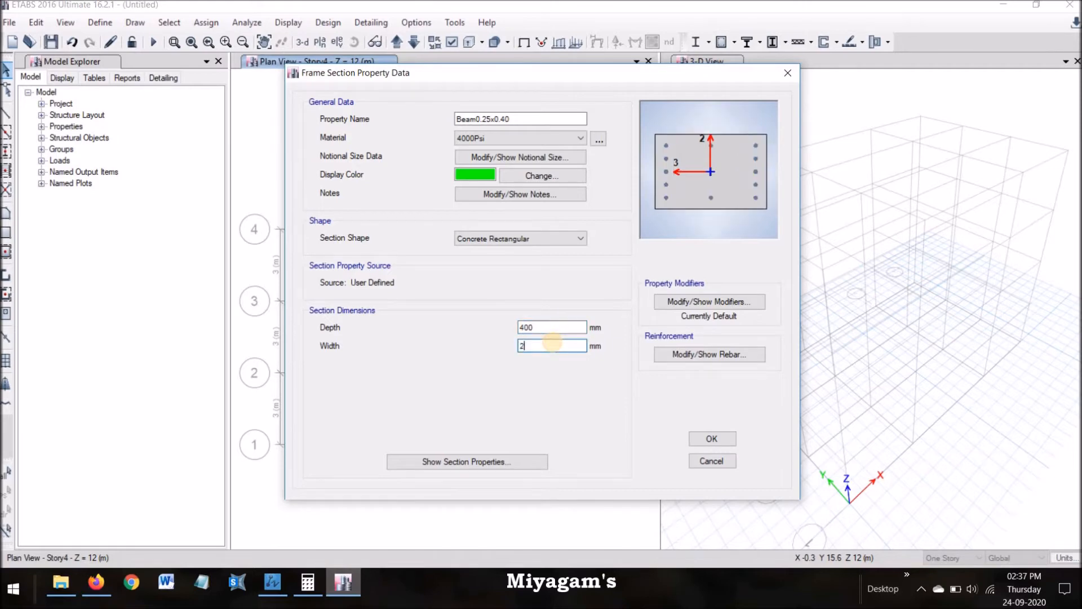
{"action": "left_click", "coordinate": [533, 138]}
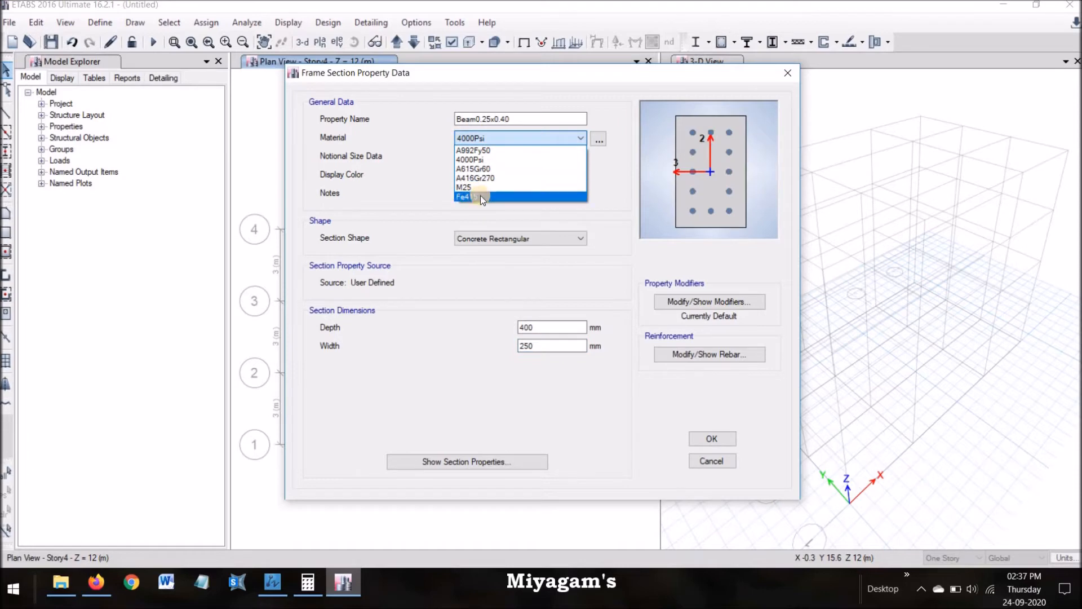
{"action": "left_click", "coordinate": [486, 186]}
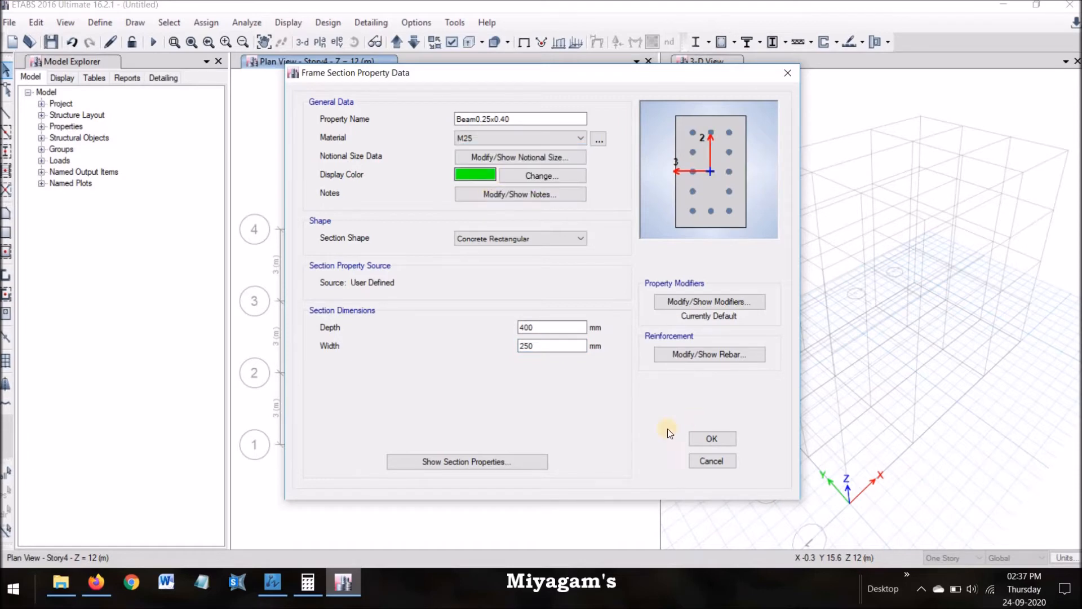
{"action": "left_click", "coordinate": [518, 461]}
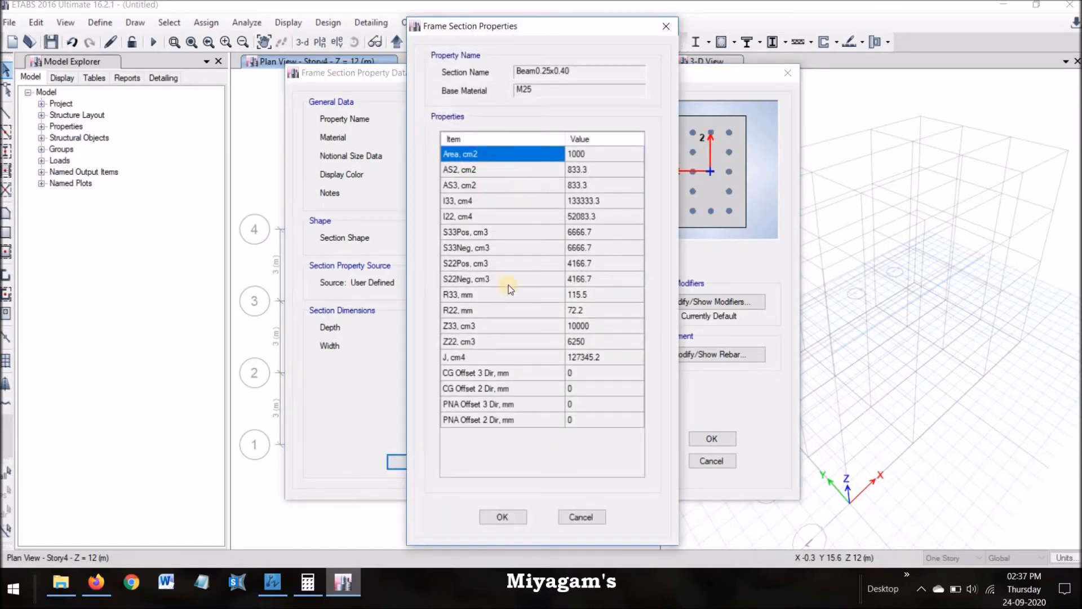
{"action": "left_click", "coordinate": [668, 26]}
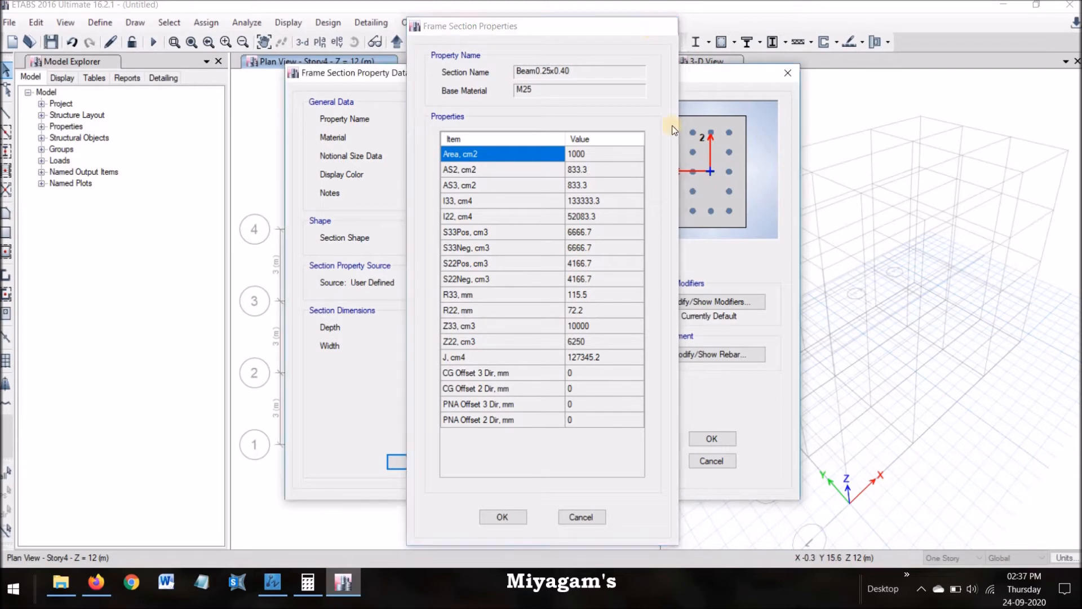
Step: Set the beam section's reinforcement to M3 Design Only (Beam), with Fe415 for both longitudinal and confinement bars
{"action": "left_click", "coordinate": [718, 353]}
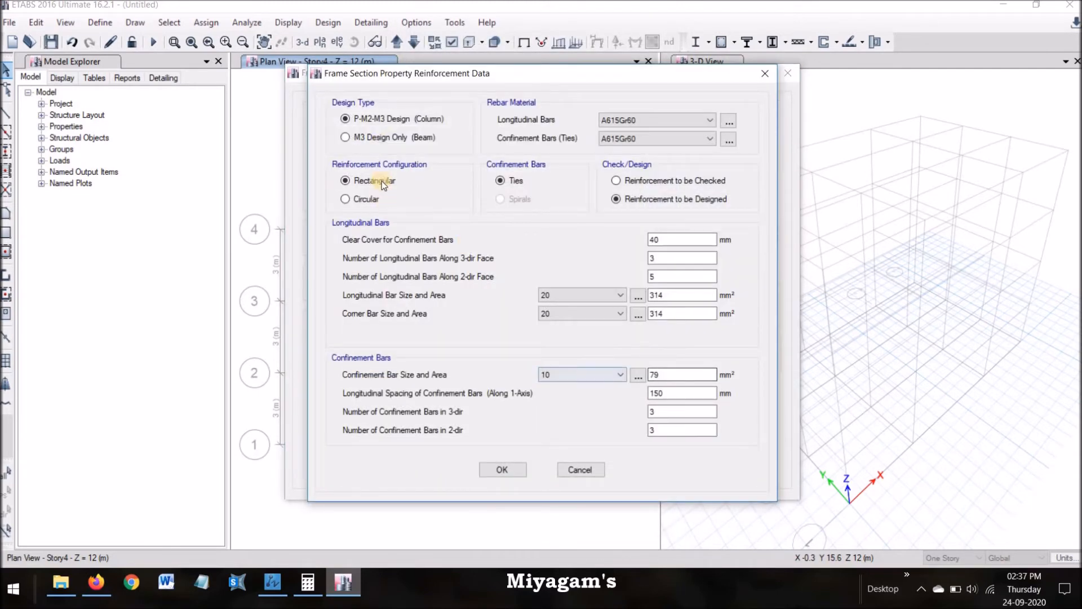
{"action": "left_click", "coordinate": [364, 141]}
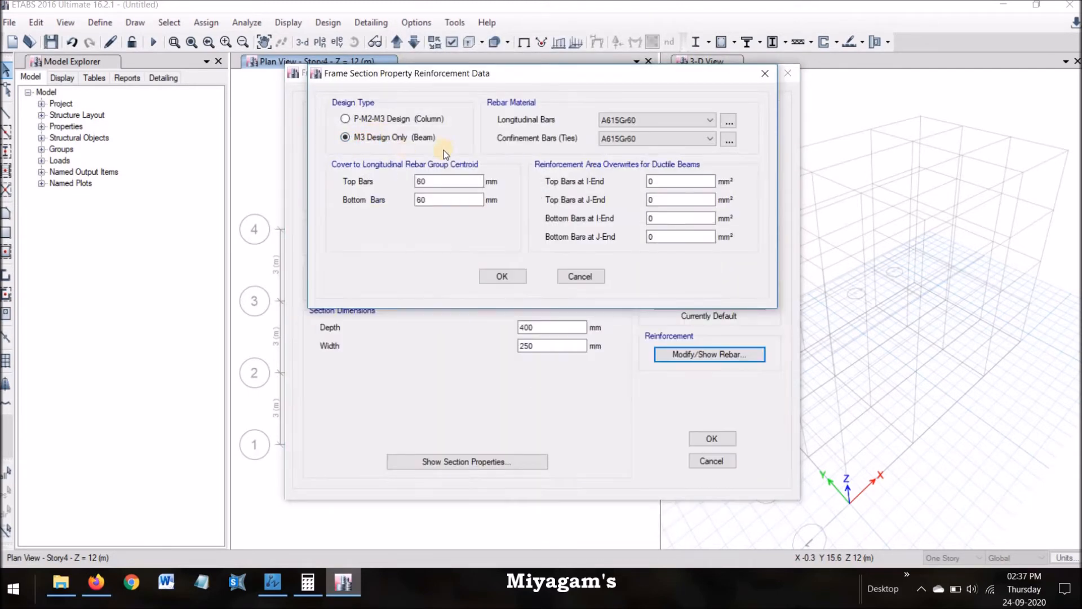
{"action": "left_click", "coordinate": [631, 120]}
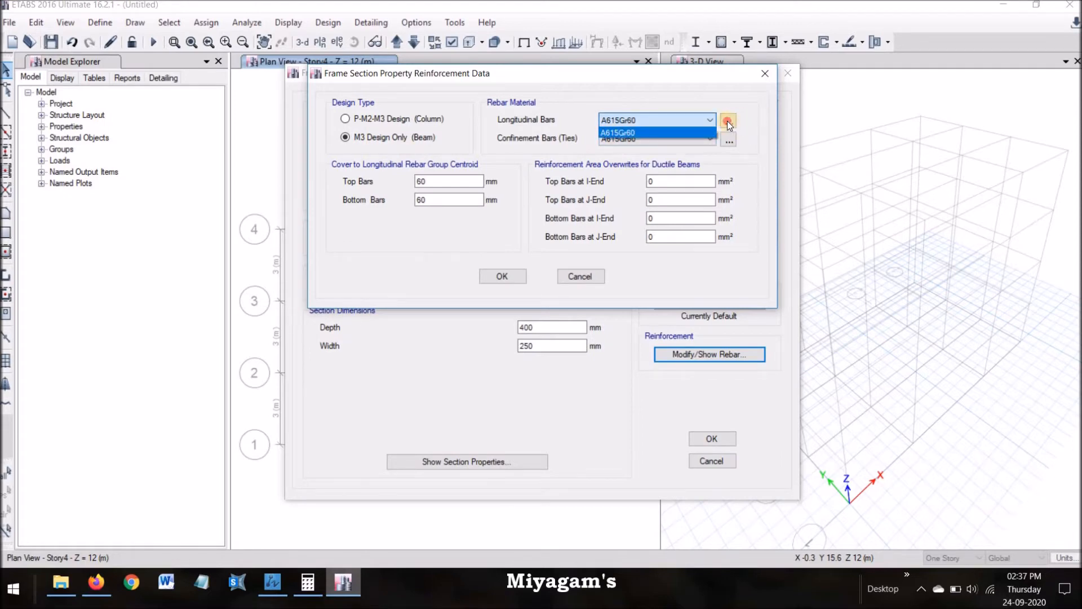
{"action": "left_click", "coordinate": [653, 183]}
{"action": "left_click", "coordinate": [729, 121]}
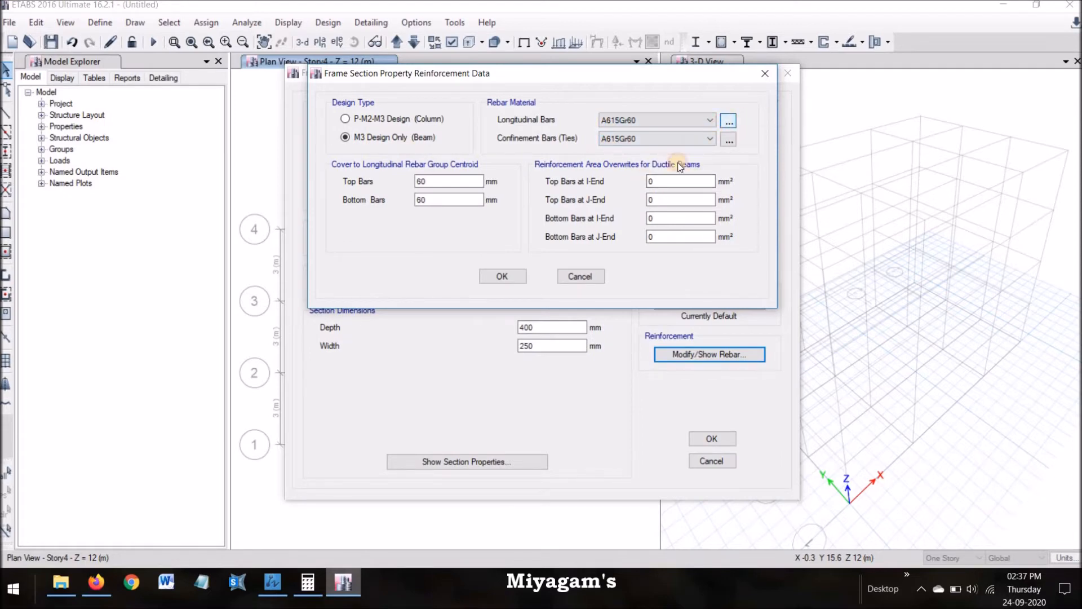
{"action": "left_click", "coordinate": [418, 257]}
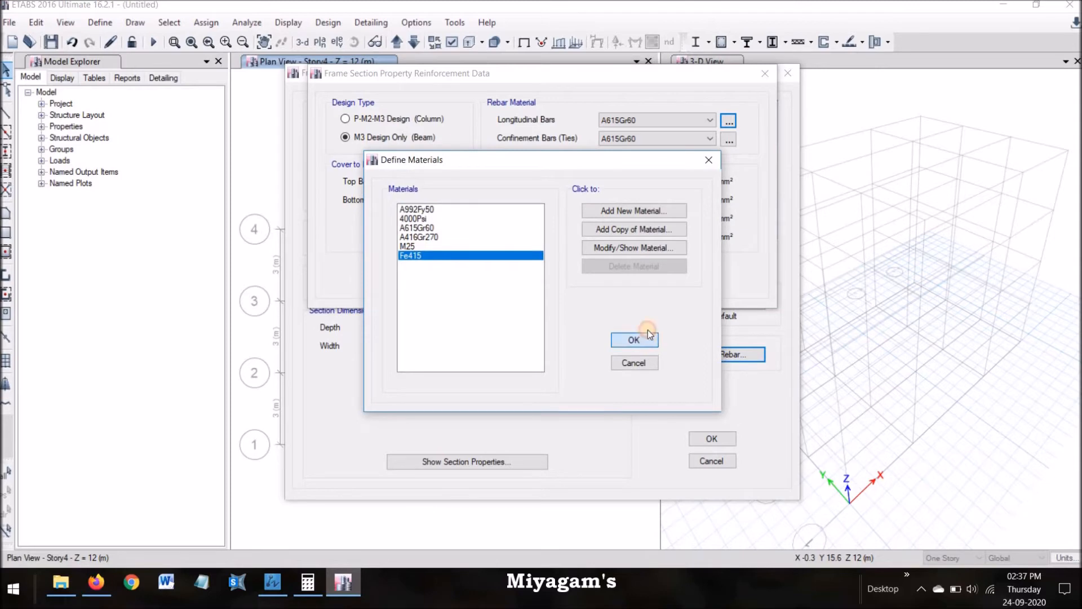
{"action": "left_click", "coordinate": [649, 339]}
{"action": "left_click", "coordinate": [664, 120]}
{"action": "left_click", "coordinate": [643, 179]}
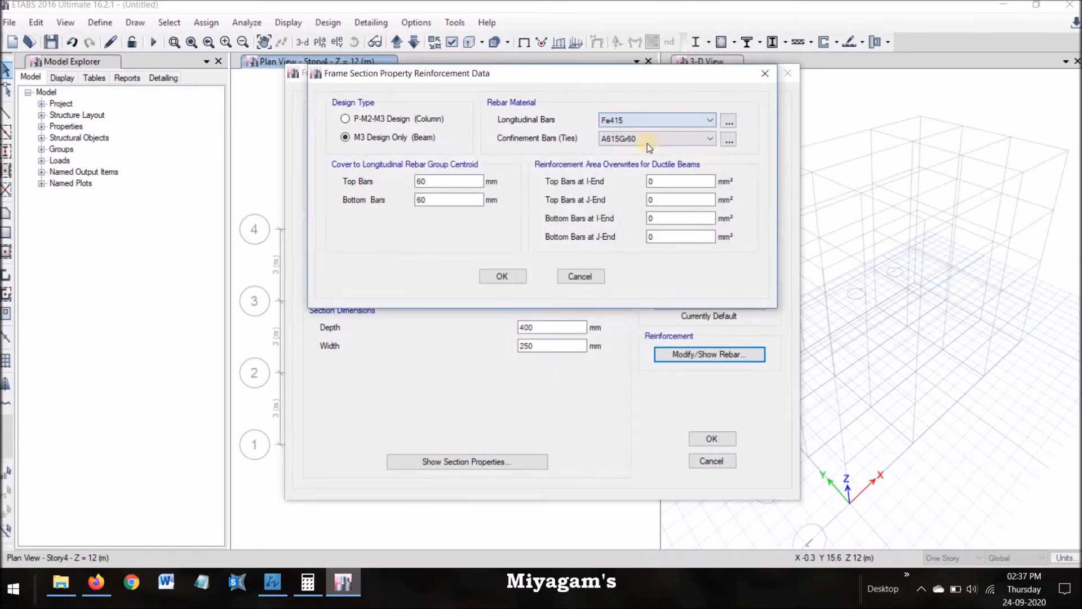
{"action": "left_click", "coordinate": [654, 138]}
{"action": "left_click", "coordinate": [638, 198]}
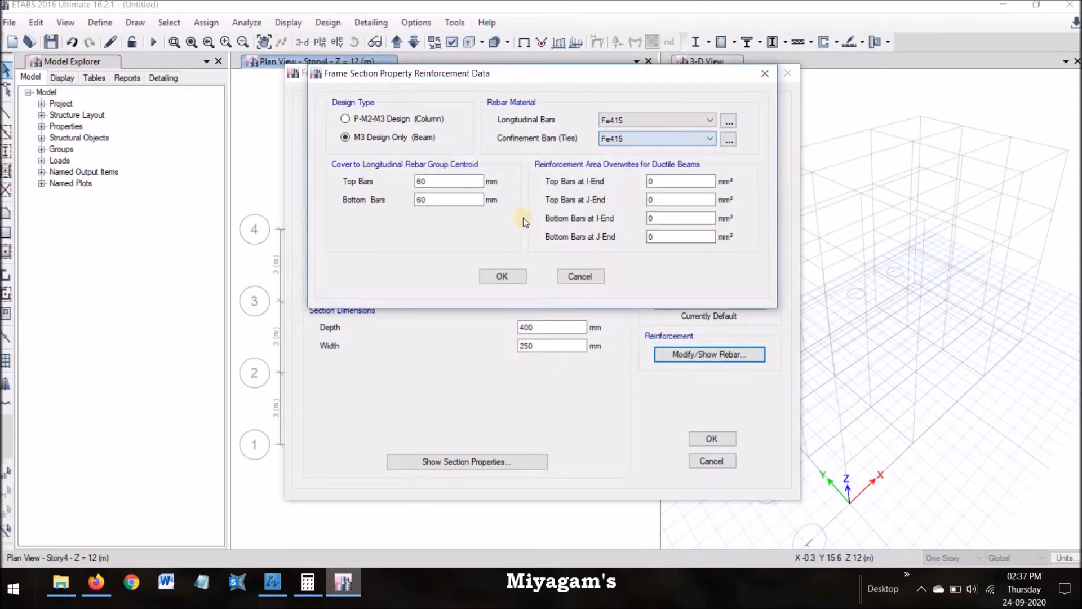
Step: Set the beam's top and bottom rebar cover to 50 mm and accept the section definition
{"action": "left_click", "coordinate": [437, 184]}
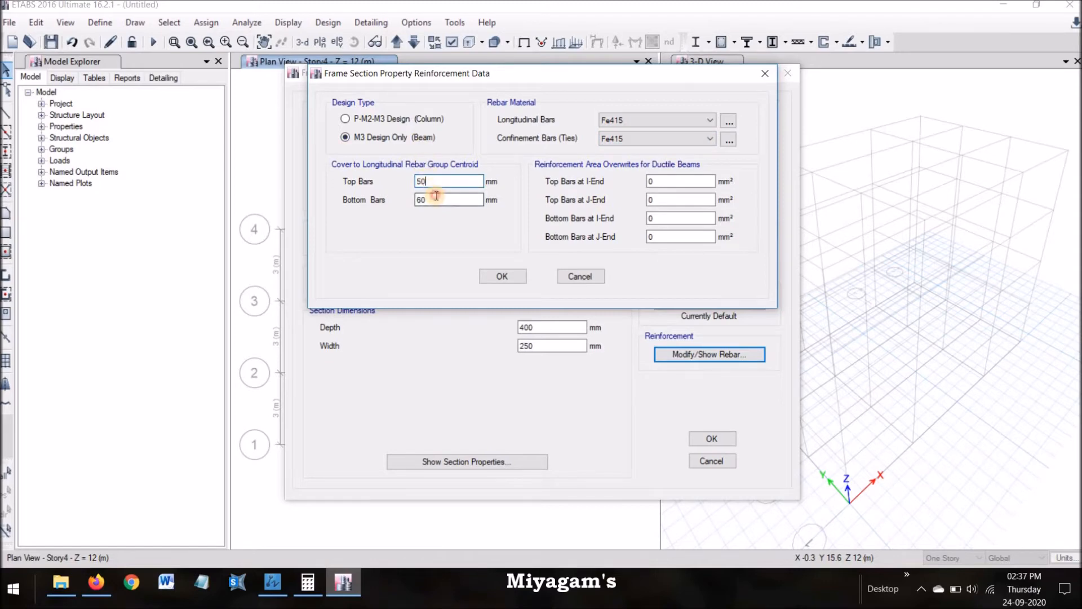
{"action": "left_click", "coordinate": [434, 193]}
{"action": "type", "text": "50"}
{"action": "left_click", "coordinate": [520, 275]}
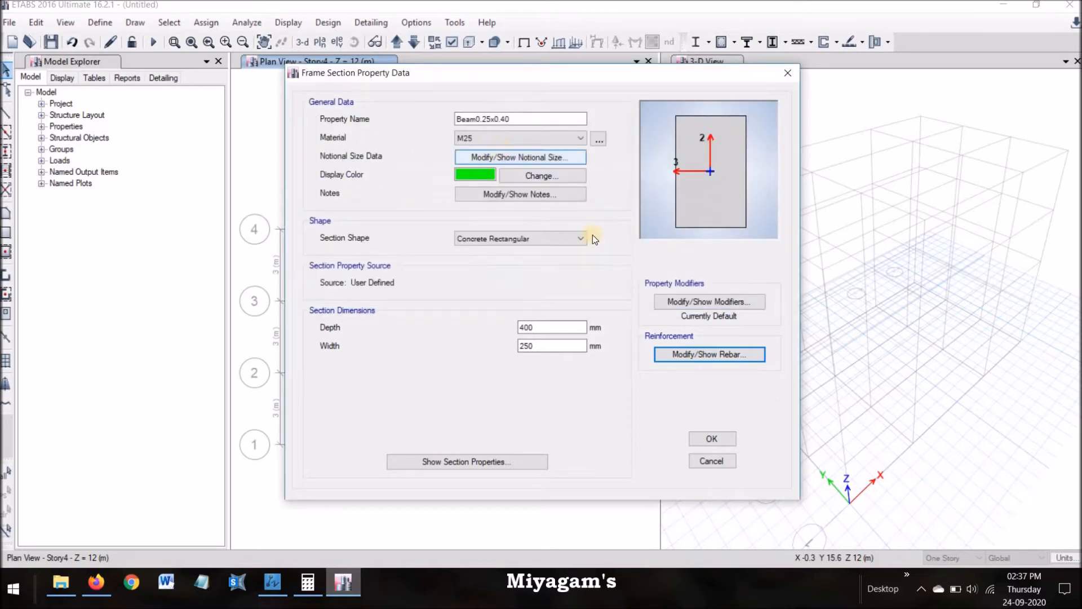
{"action": "left_click", "coordinate": [712, 437]}
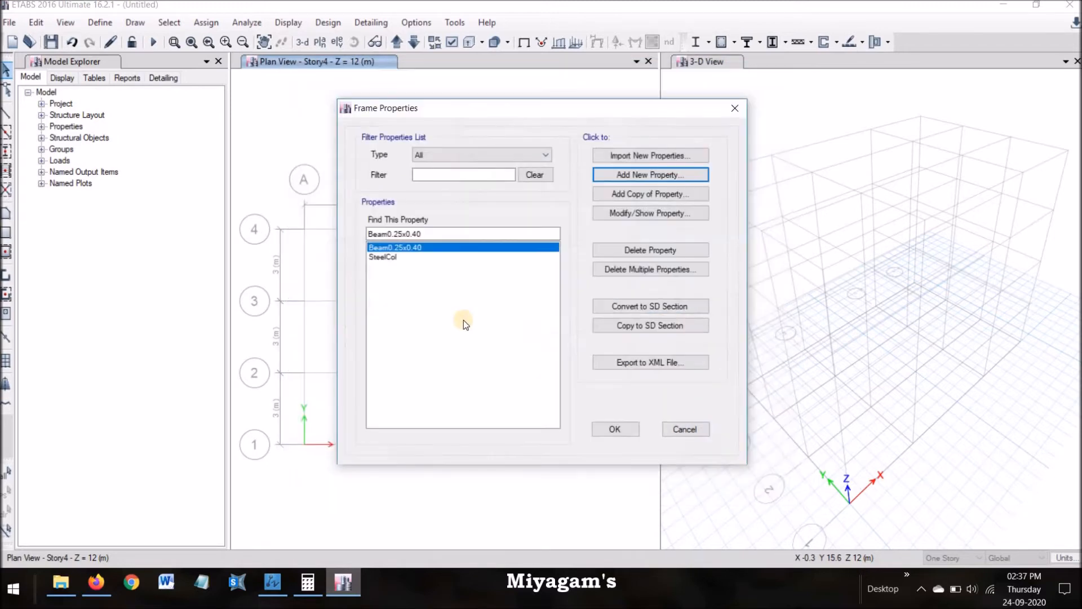
Step: Add a concrete rectangular frame section named Column0.40x0.40 and assign it material M25
{"action": "left_click", "coordinate": [611, 174]}
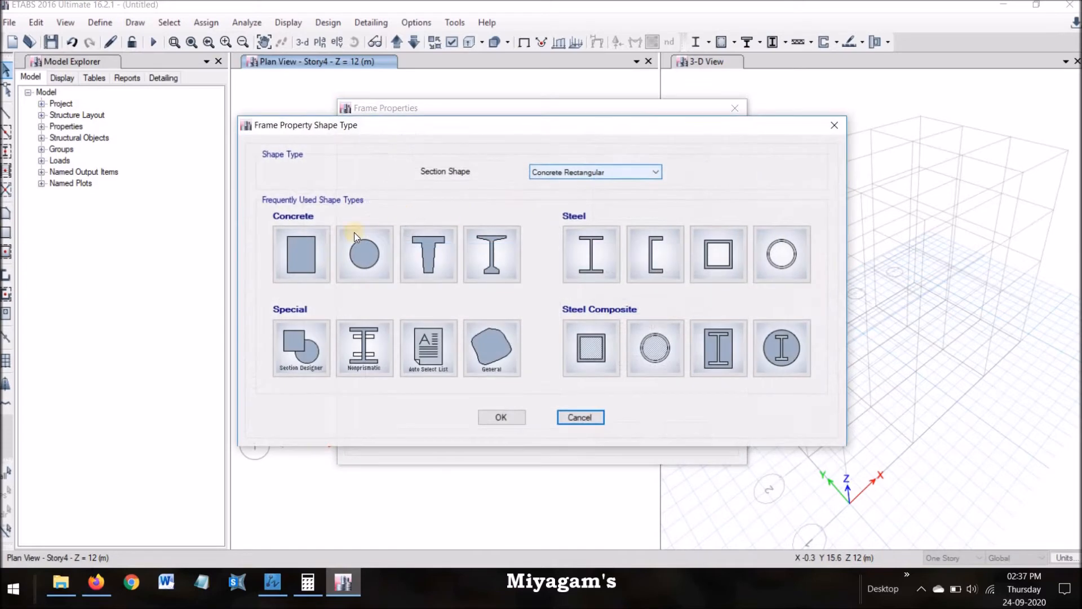
{"action": "left_click", "coordinate": [311, 259]}
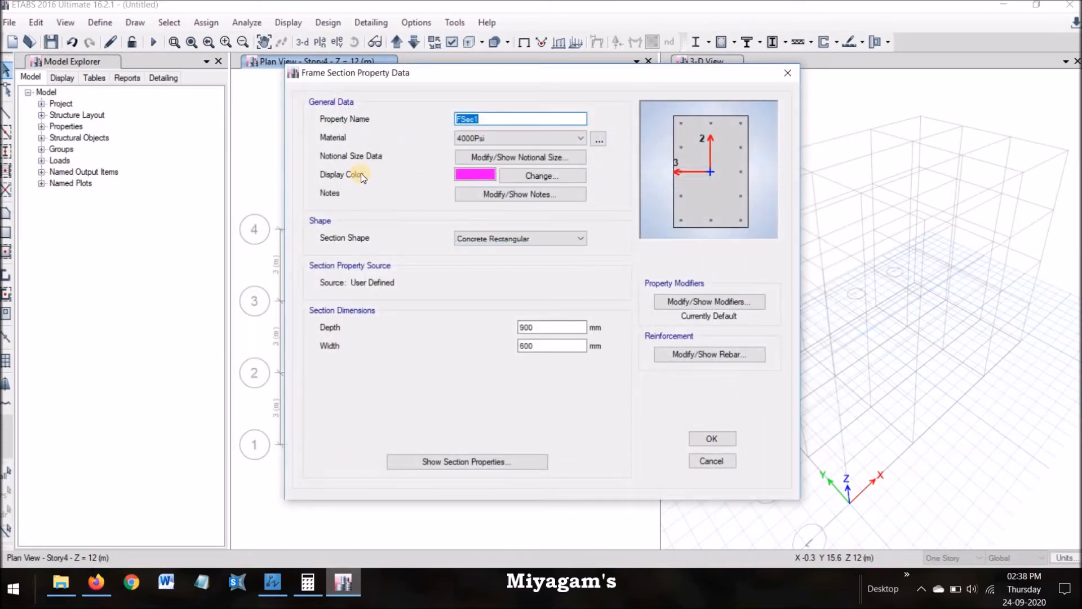
{"action": "key", "text": "BackSpace"}
{"action": "type", "text": "Column0.40x0.40"}
{"action": "left_click", "coordinate": [578, 138]}
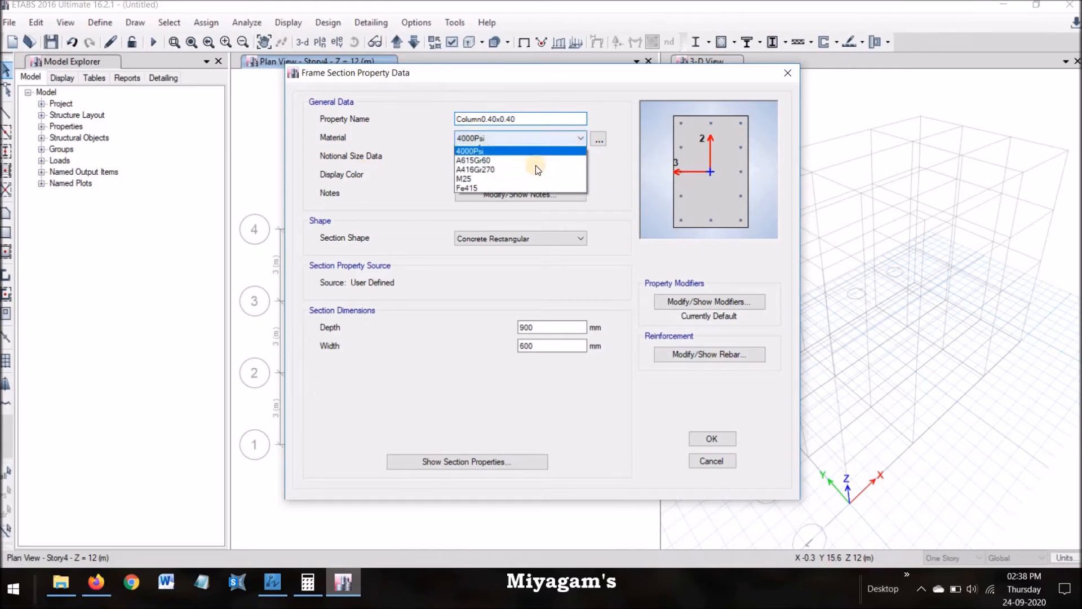
{"action": "left_click", "coordinate": [503, 181]}
{"action": "left_click", "coordinate": [515, 137]}
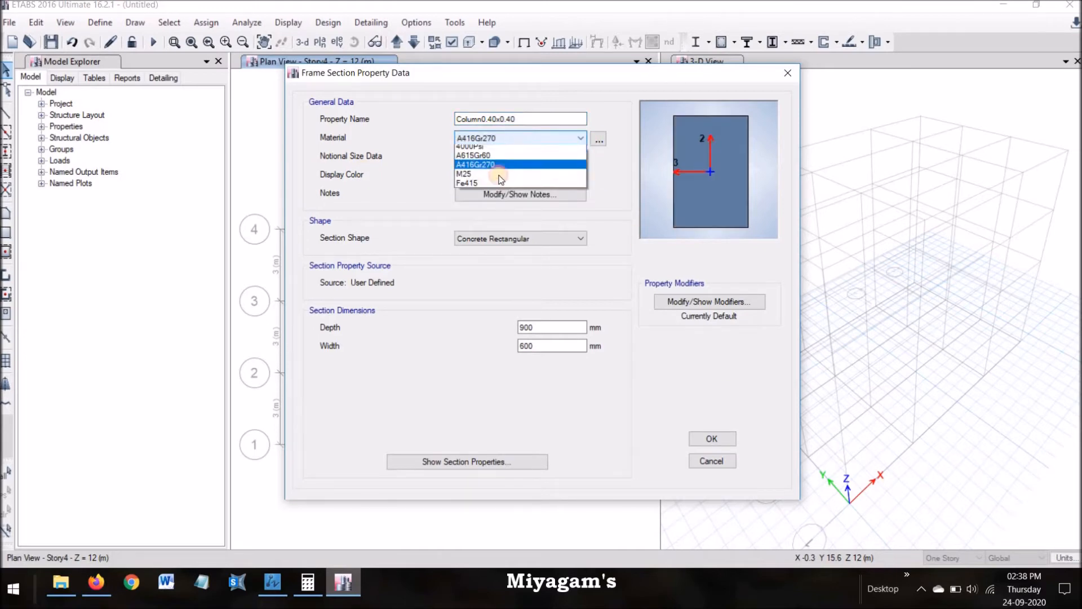
{"action": "left_click", "coordinate": [488, 182]}
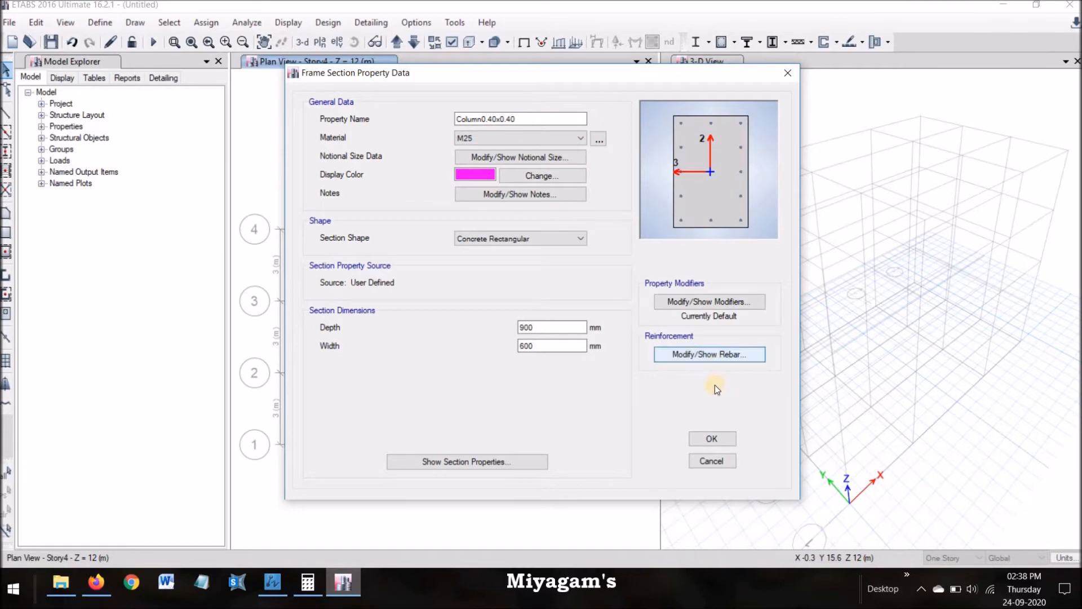
Step: Set both the depth and the width of the column section to 400 mm
{"action": "left_click", "coordinate": [544, 324]}
{"action": "type", "text": "400"}
{"action": "double_click", "coordinate": [552, 344]}
{"action": "type", "text": "60"}
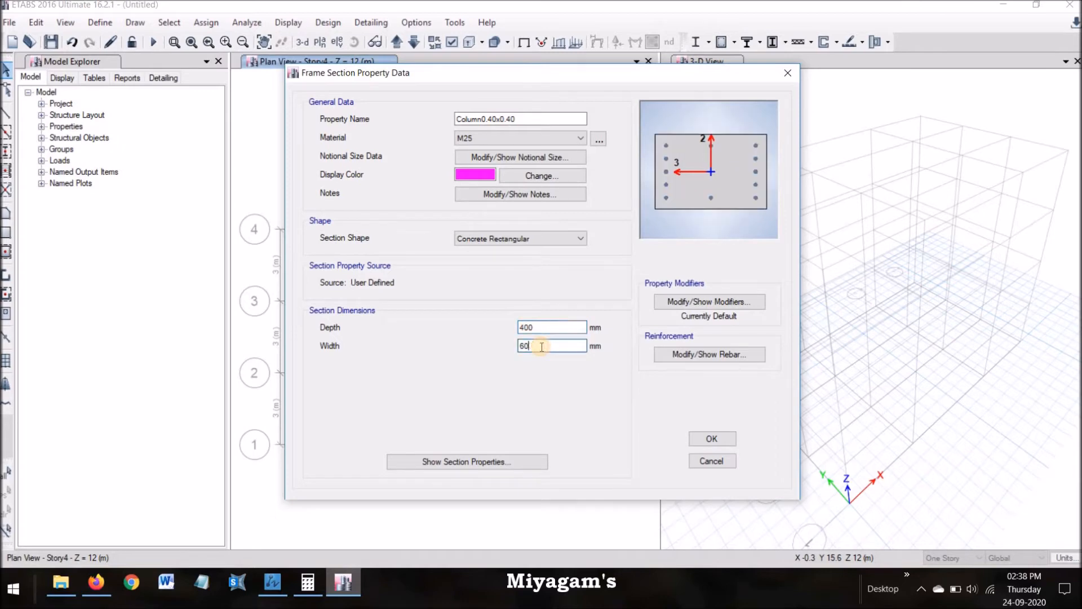
{"action": "type", "text": "00"}
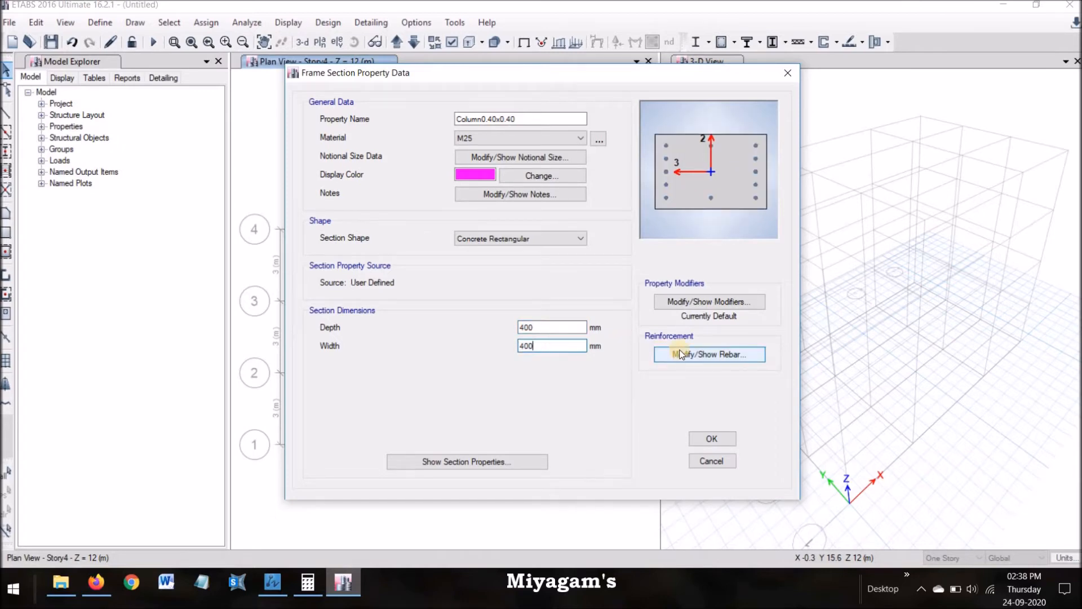
Step: Set the column section's longitudinal bar size to 16 and its corner bar size to 18
{"action": "left_click", "coordinate": [688, 354]}
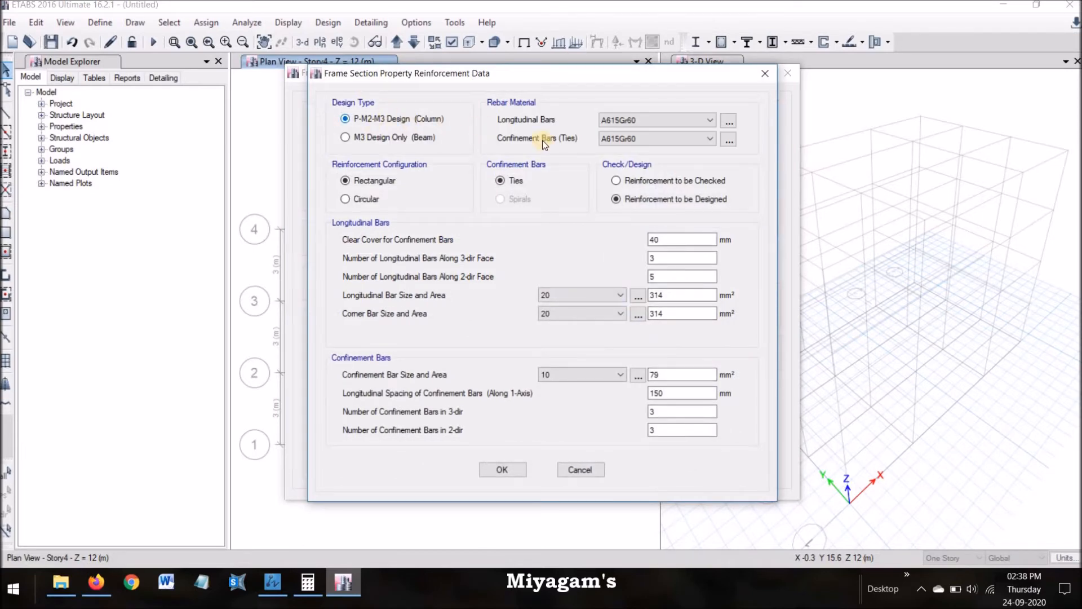
{"action": "left_click", "coordinate": [698, 240]}
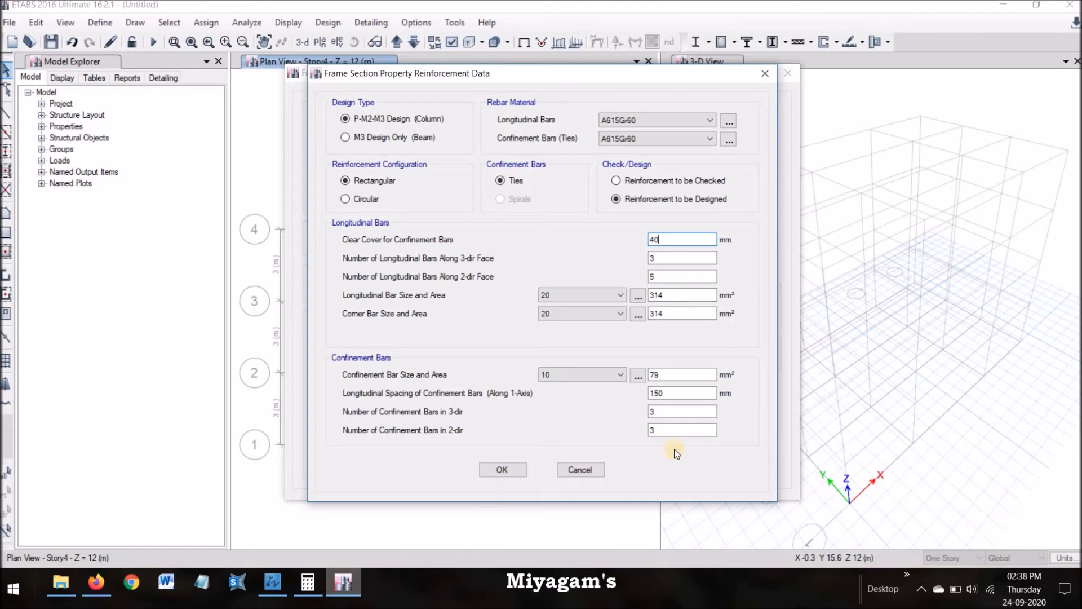
{"action": "left_click", "coordinate": [580, 295]}
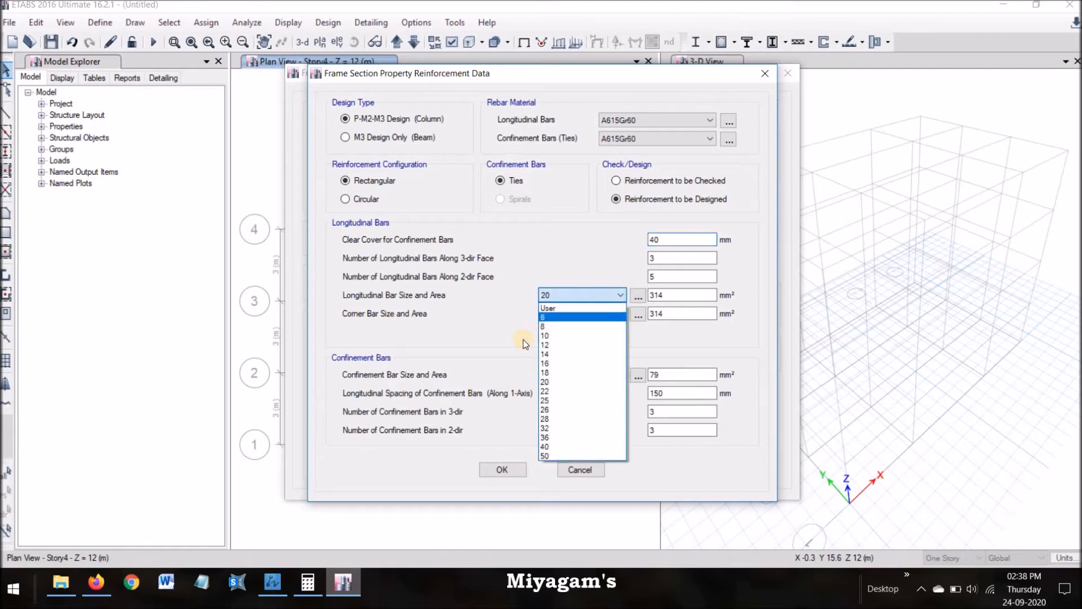
{"action": "left_click", "coordinate": [556, 354]}
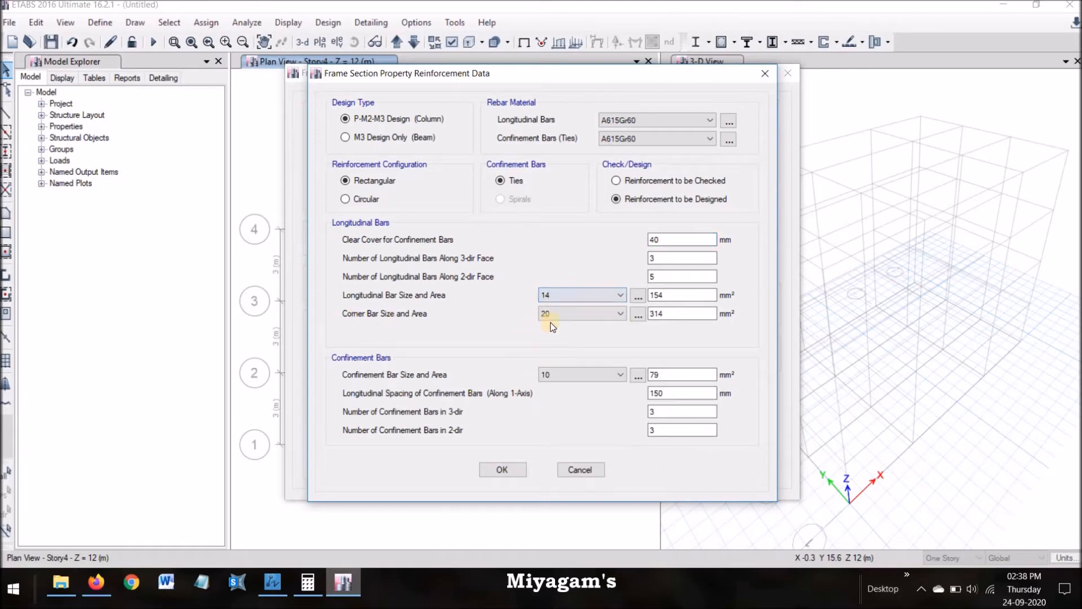
{"action": "left_click", "coordinate": [570, 293]}
{"action": "left_click", "coordinate": [561, 363]}
{"action": "left_click", "coordinate": [589, 313]}
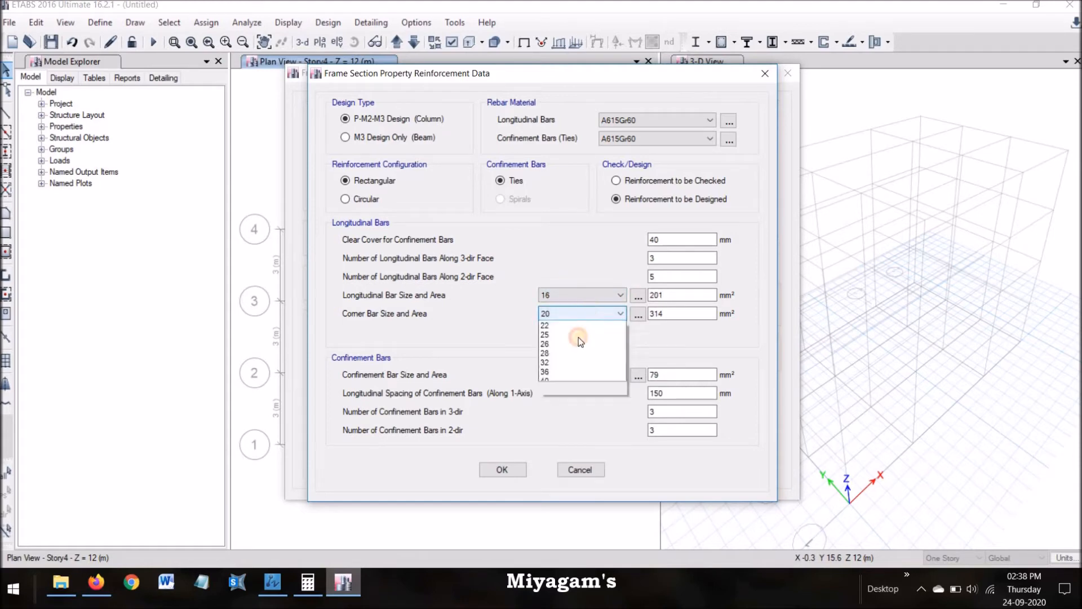
{"action": "left_click", "coordinate": [556, 392]}
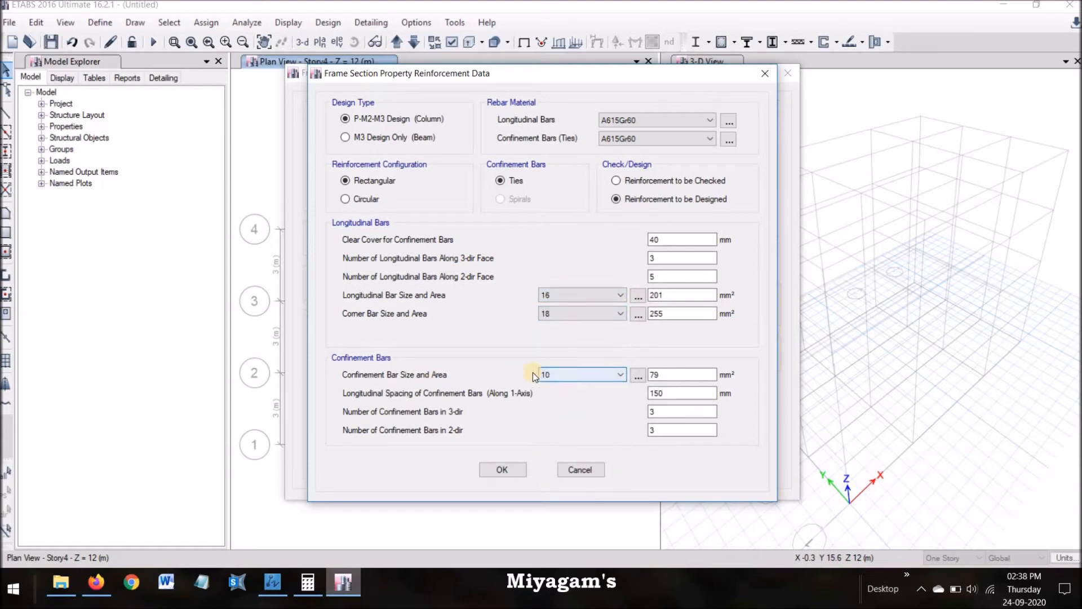
Step: Set the column's confinement bar size to 8, accept the section definition, and close the frame properties
{"action": "left_click", "coordinate": [563, 376]}
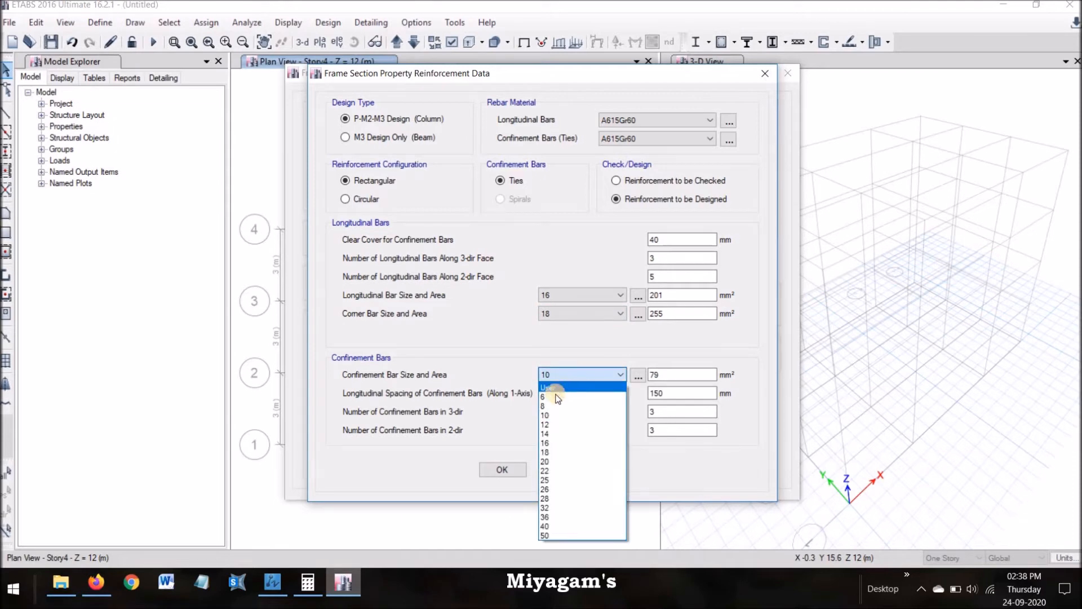
{"action": "left_click", "coordinate": [550, 404]}
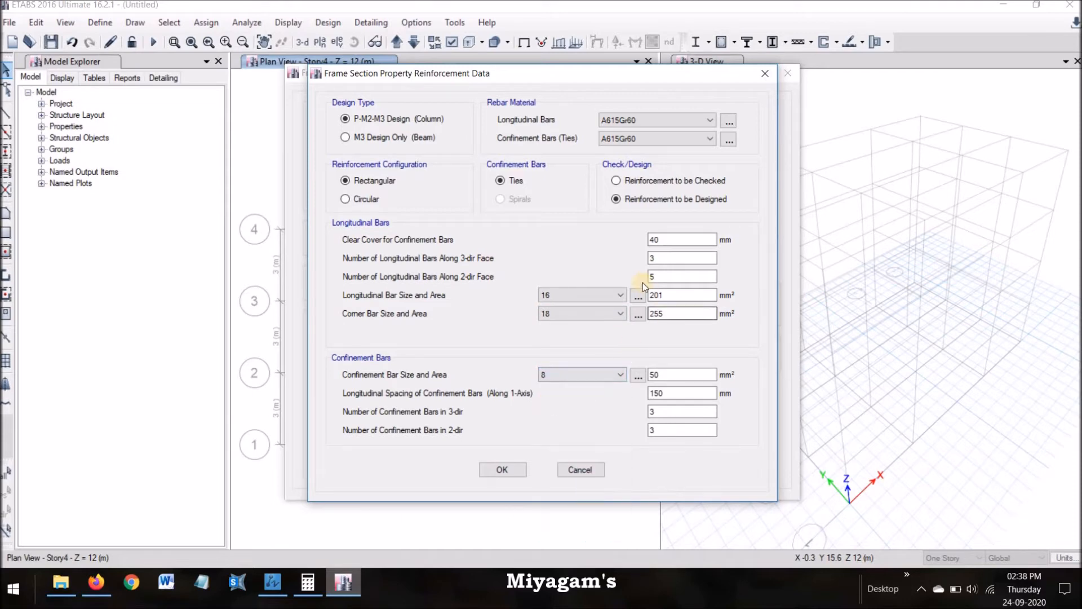
{"action": "left_click", "coordinate": [504, 468]}
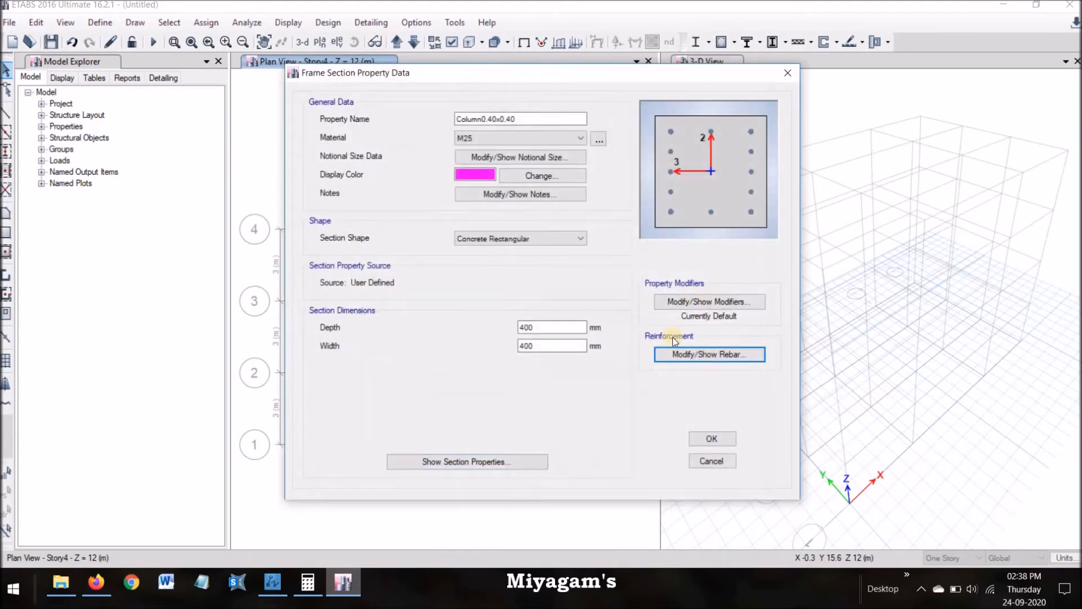
{"action": "left_click", "coordinate": [711, 439]}
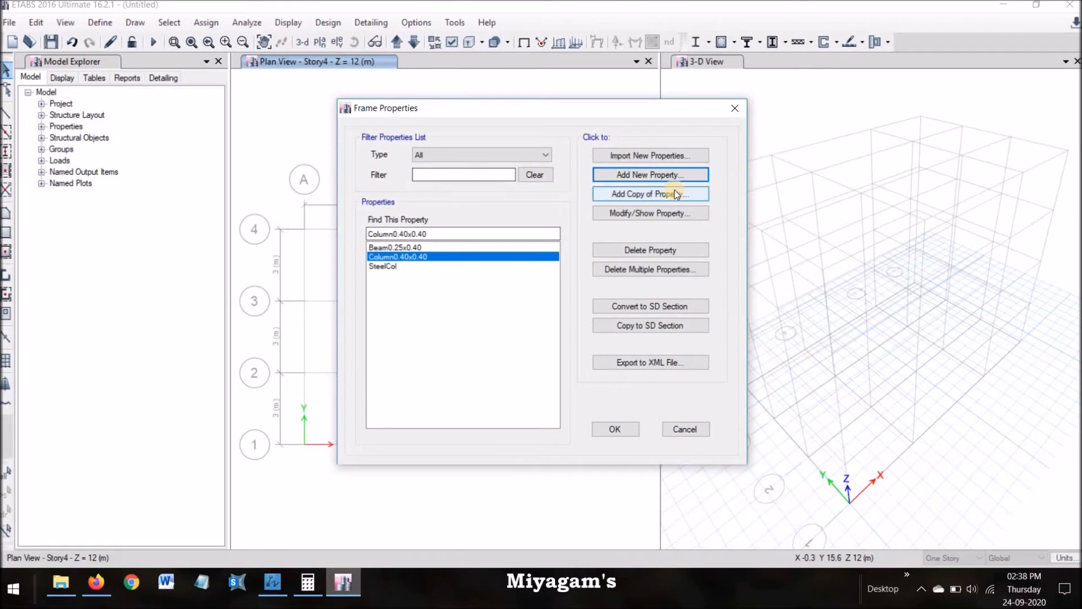
{"action": "left_click", "coordinate": [620, 429]}
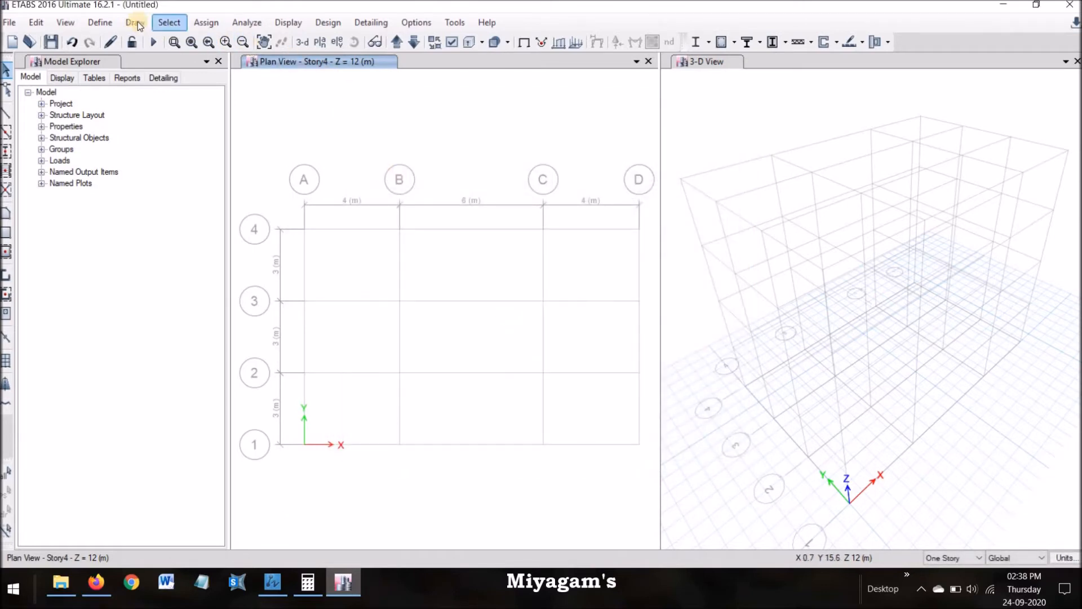
Step: Add a slab property named Slab125 with material M25, enter its thickness, and accept the definition
{"action": "left_click", "coordinate": [111, 27]}
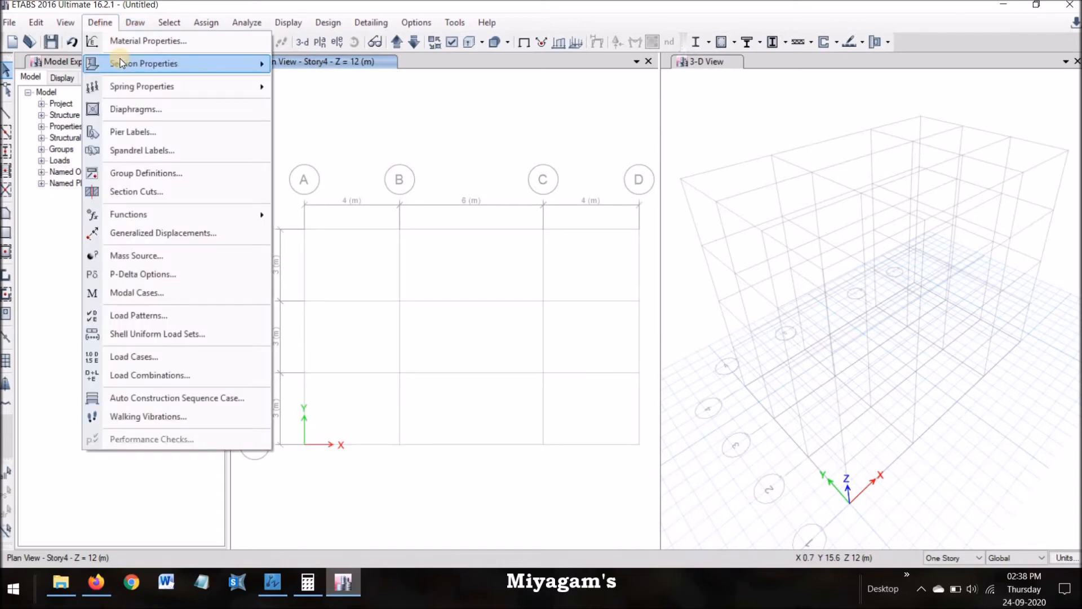
{"action": "mouse_move", "coordinate": [228, 64]}
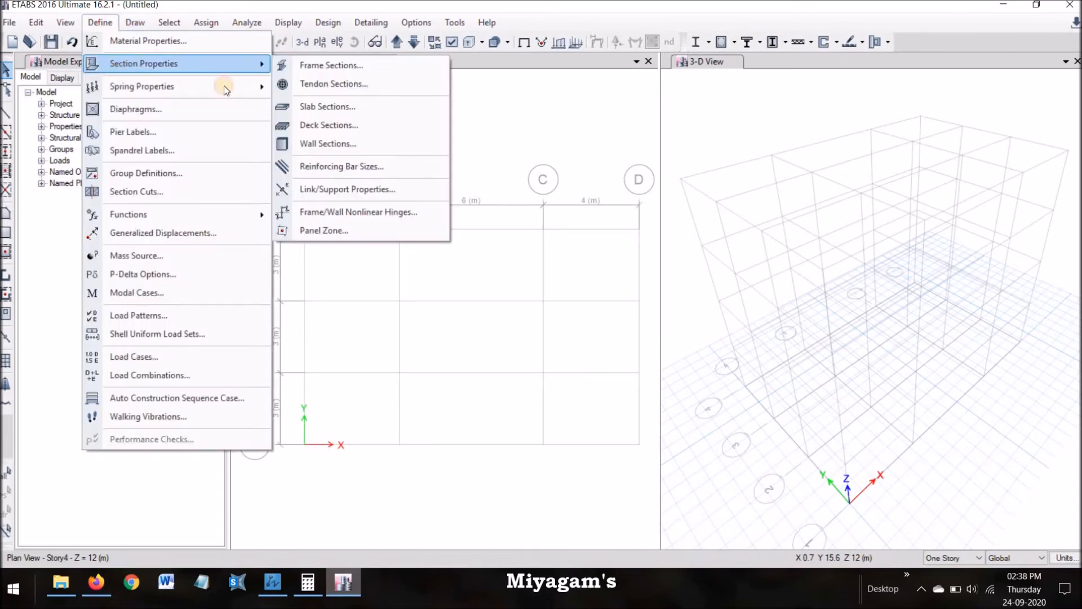
{"action": "left_click", "coordinate": [332, 108]}
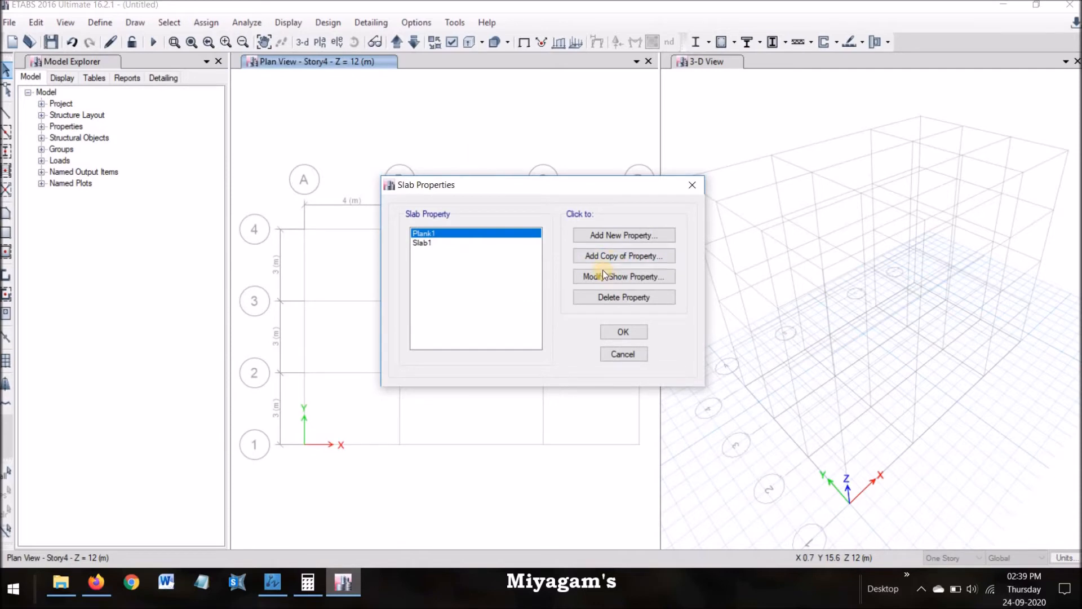
{"action": "left_click", "coordinate": [654, 234]}
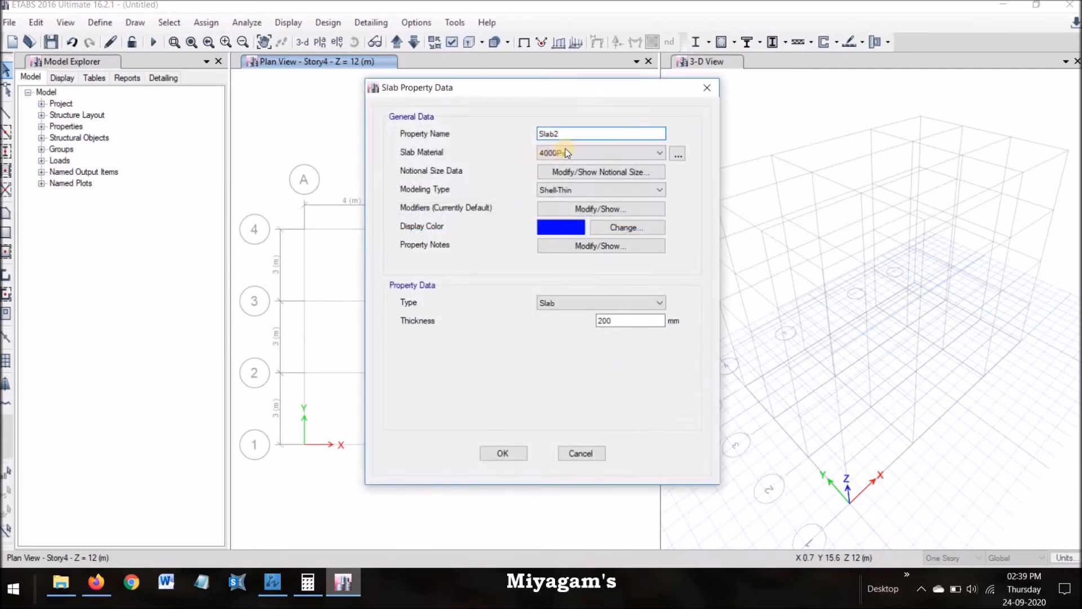
{"action": "left_click", "coordinate": [574, 131]}
{"action": "key", "text": "BackSpace"}
{"action": "type", "text": "125"}
{"action": "left_click", "coordinate": [624, 160]}
{"action": "left_click", "coordinate": [578, 202]}
{"action": "left_click", "coordinate": [598, 325]}
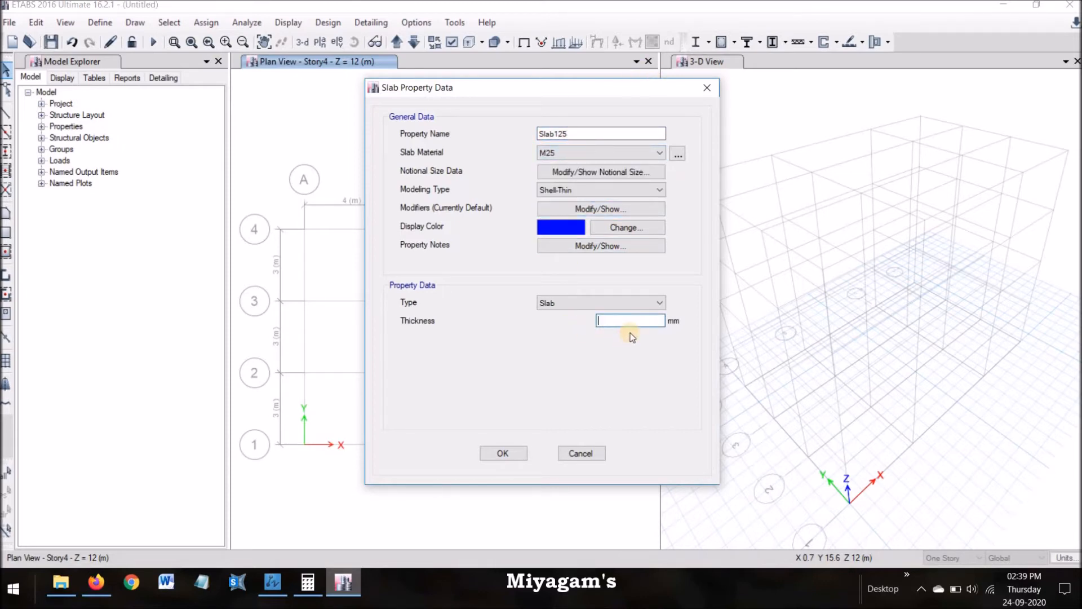
{"action": "left_click", "coordinate": [521, 454]}
Step: Delete the slab properties Slab1 and Plank1 and accept the remaining slab list
{"action": "left_click", "coordinate": [446, 243]}
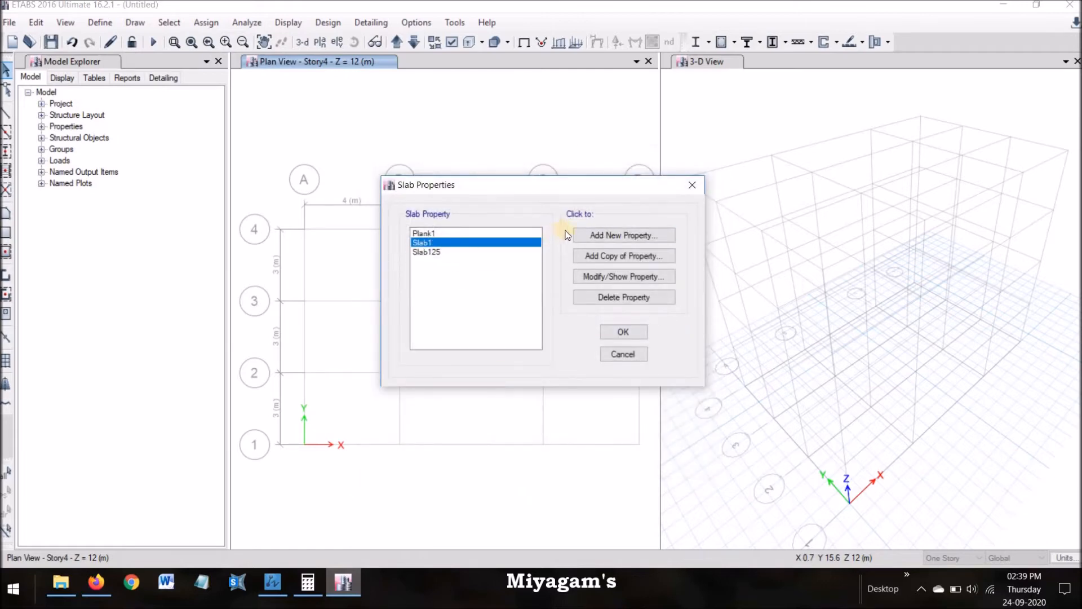
{"action": "left_click", "coordinate": [600, 296]}
{"action": "left_click", "coordinate": [575, 337]}
{"action": "left_click", "coordinate": [456, 234]}
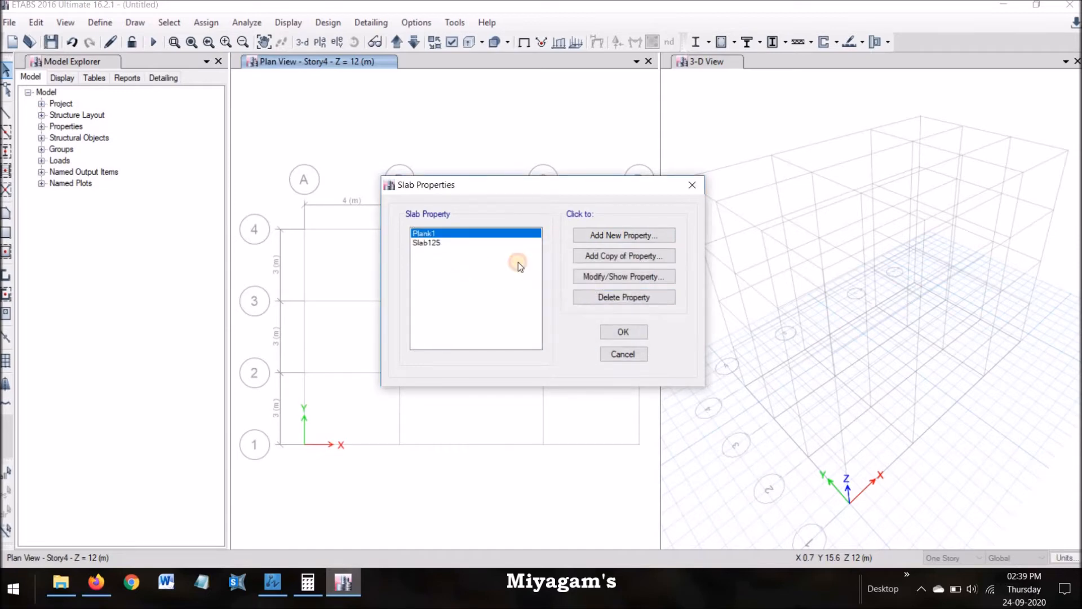
{"action": "left_click", "coordinate": [609, 297]}
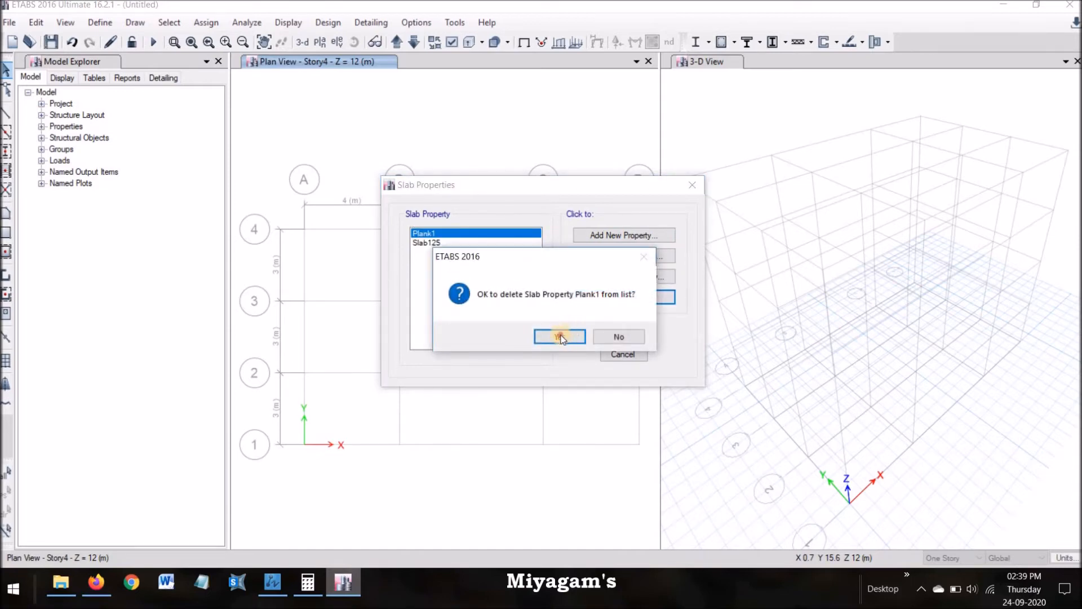
{"action": "left_click", "coordinate": [561, 336]}
{"action": "left_click", "coordinate": [624, 333]}
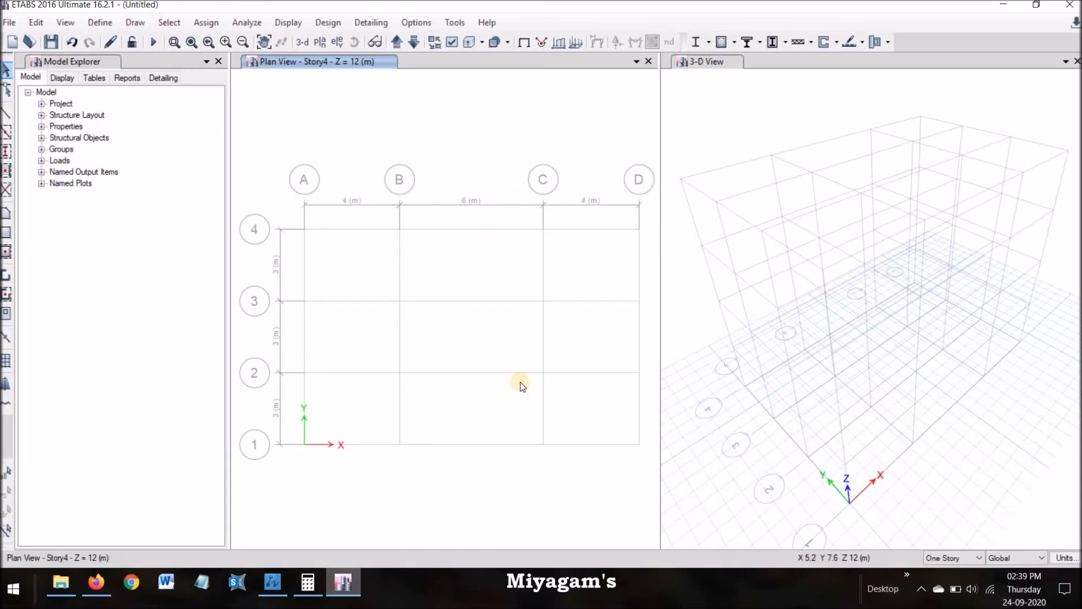
Step: Draw Beam0.25x0.40 frames along all grid lines of the Story4 plan with Quick Draw Beams
{"action": "left_click", "coordinate": [7, 133]}
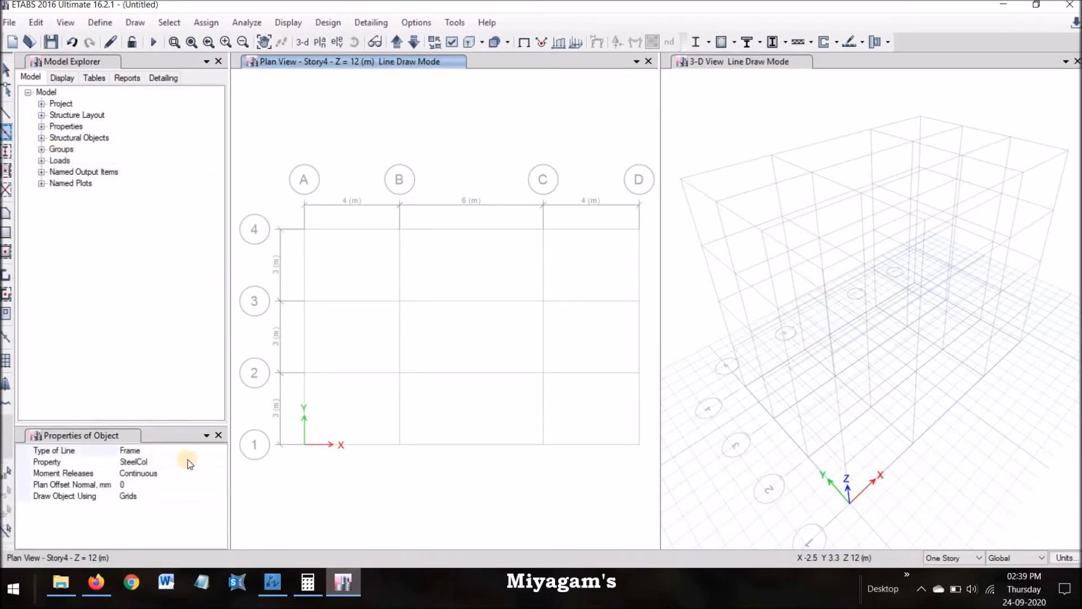
{"action": "left_click", "coordinate": [219, 462]}
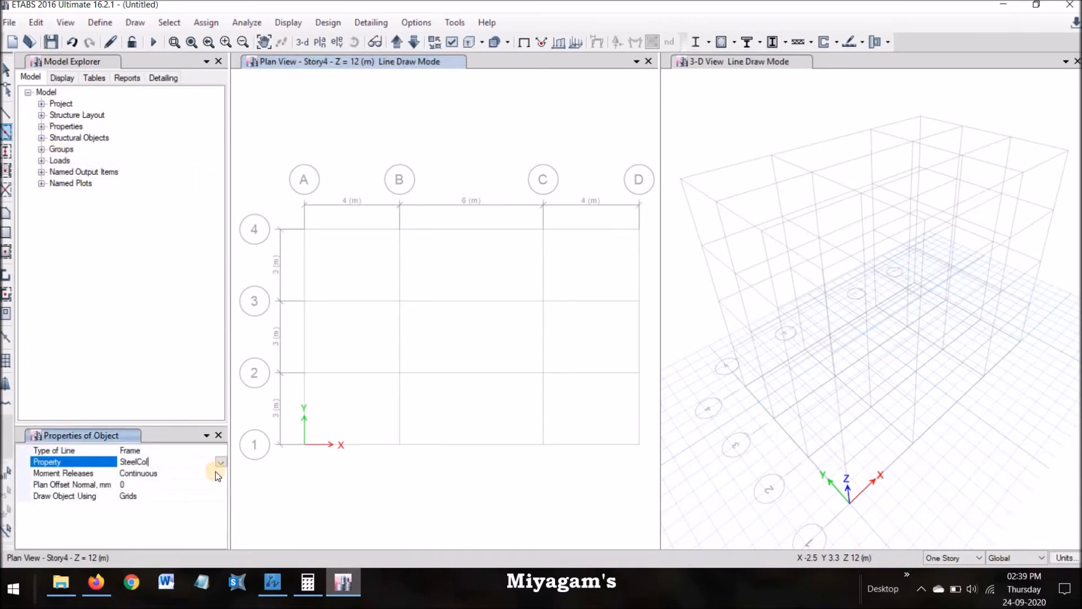
{"action": "left_click", "coordinate": [219, 462]}
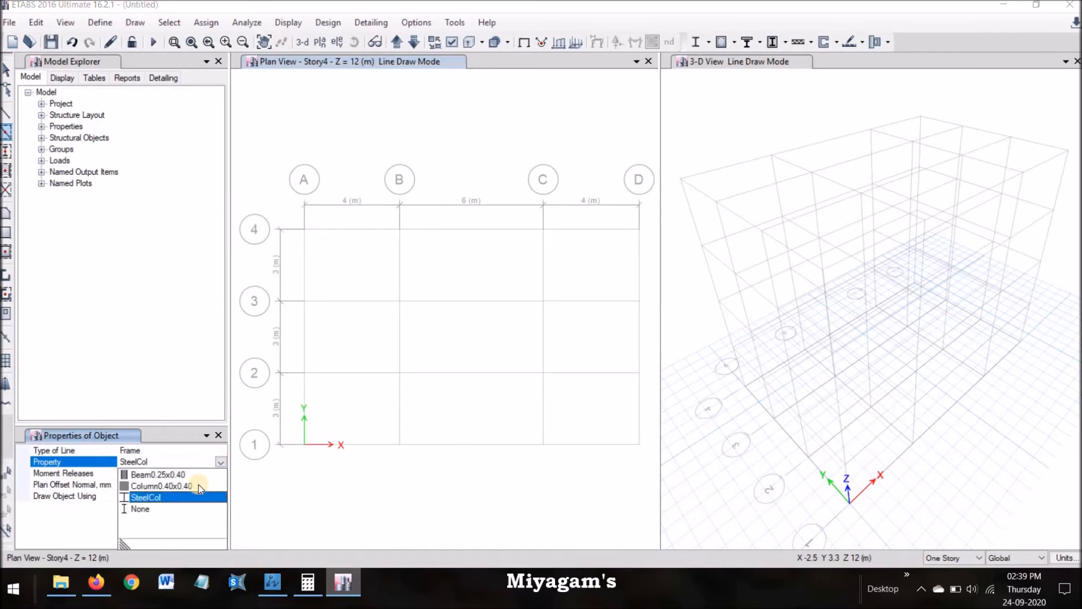
{"action": "left_click", "coordinate": [186, 475]}
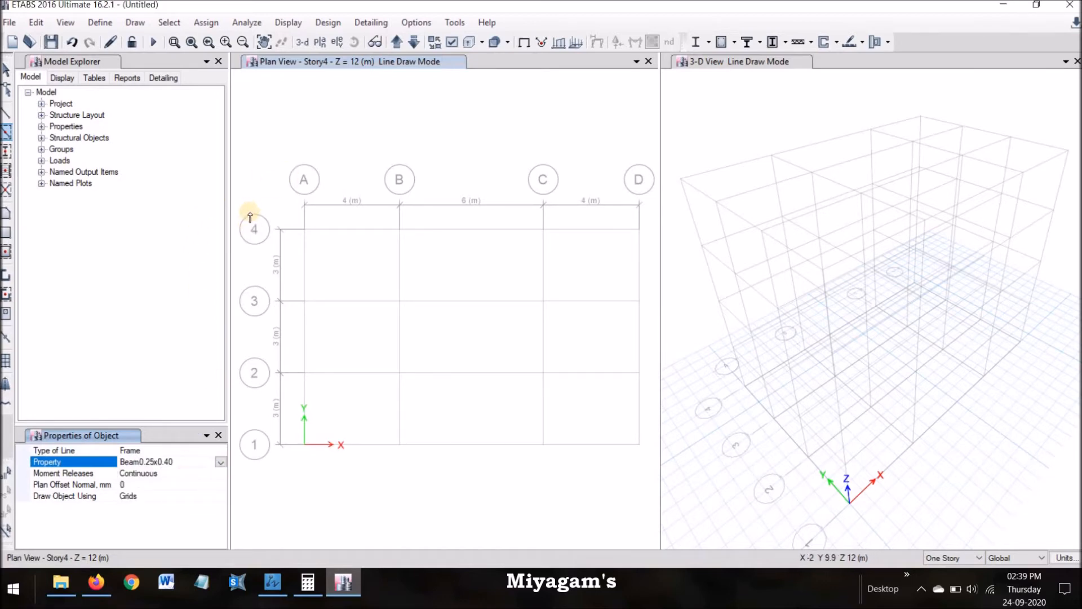
{"action": "mouse_move", "coordinate": [259, 187]}
{"action": "left_mouse_down"}
{"action": "mouse_move", "coordinate": [453, 355]}
{"action": "mouse_move", "coordinate": [602, 458]}
{"action": "mouse_move", "coordinate": [661, 483]}
{"action": "mouse_move", "coordinate": [651, 473]}
{"action": "left_mouse_up"}
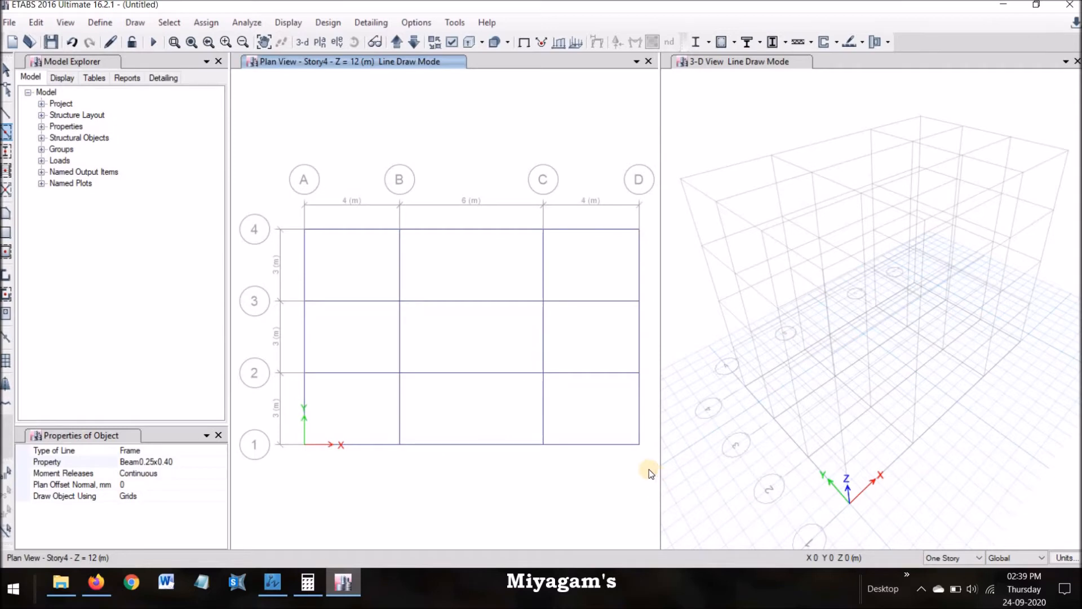
Step: Switch drawing to All Stories and place Beam0.25x0.40 beams along every grid line across the whole plan
{"action": "left_click", "coordinate": [950, 555]}
{"action": "left_click", "coordinate": [955, 576]}
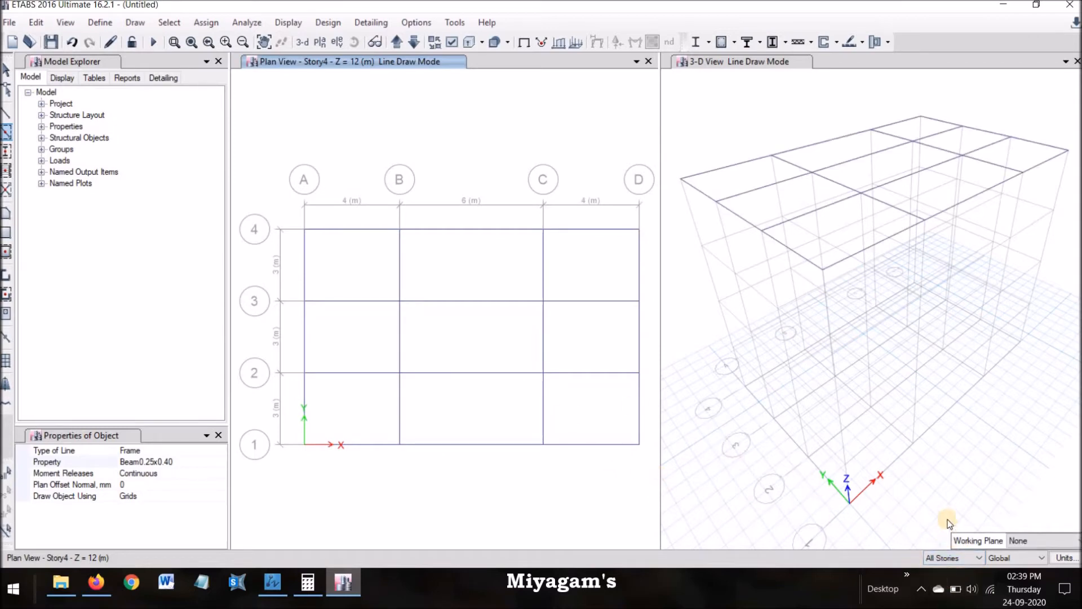
{"action": "mouse_move", "coordinate": [280, 193]}
{"action": "left_mouse_down"}
{"action": "mouse_move", "coordinate": [522, 416]}
{"action": "mouse_move", "coordinate": [704, 479]}
{"action": "mouse_move", "coordinate": [654, 489]}
{"action": "left_mouse_up"}
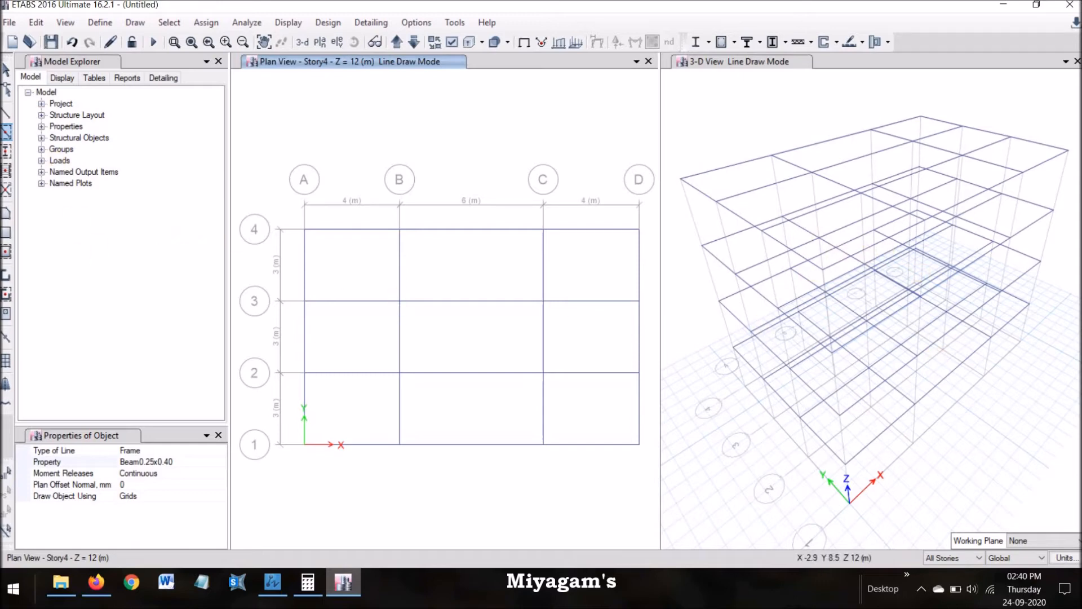
Step: Place Column0.40x0.40 columns at every grid intersection of the plan for all stories
{"action": "left_click", "coordinate": [6, 152]}
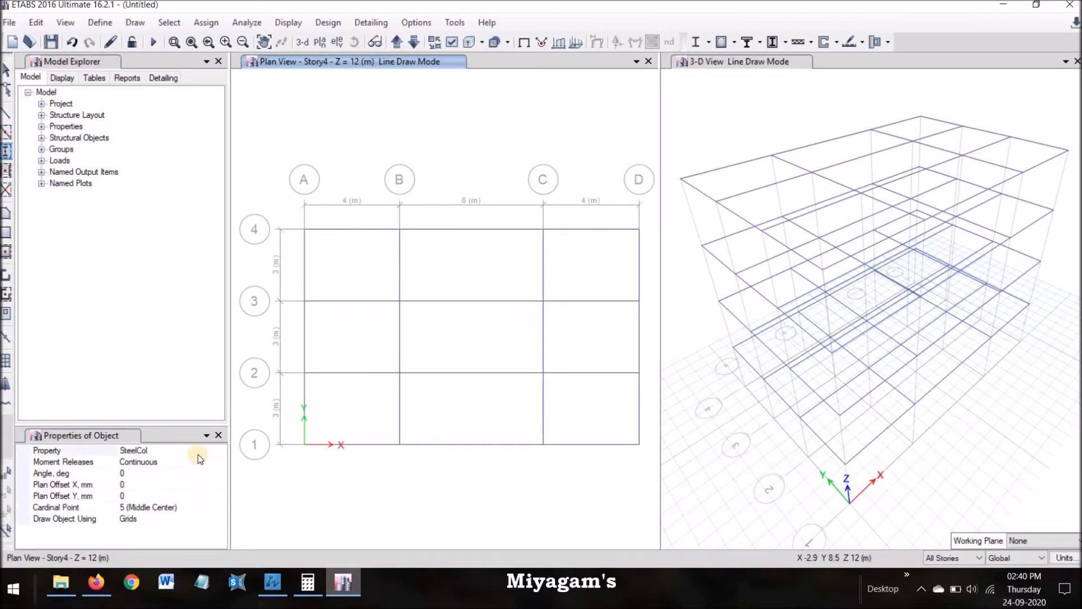
{"action": "left_click", "coordinate": [198, 454]}
{"action": "left_click", "coordinate": [220, 450]}
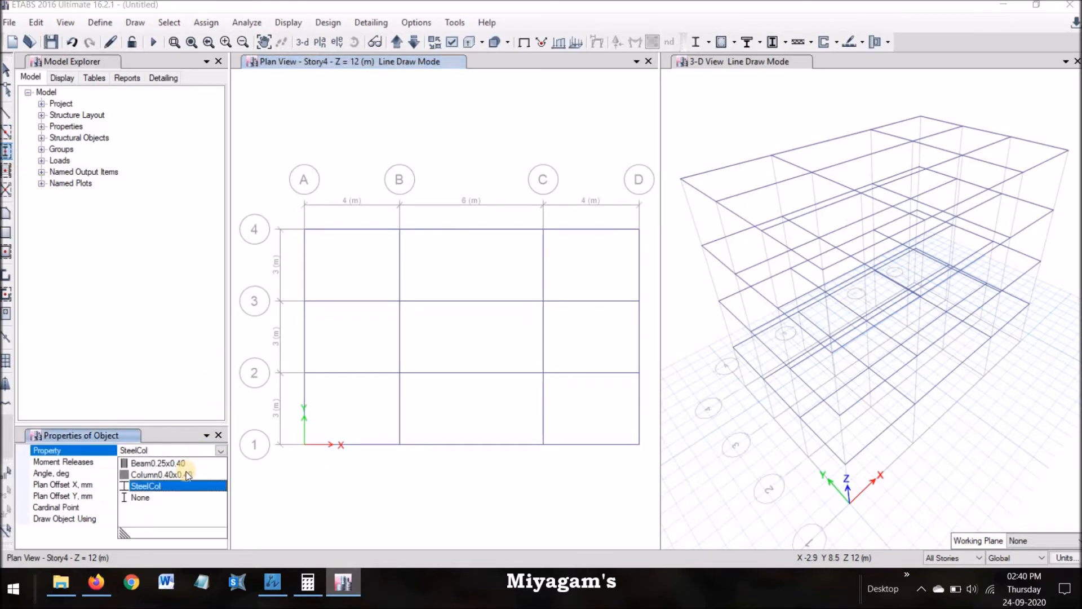
{"action": "left_click", "coordinate": [186, 475]}
{"action": "mouse_move", "coordinate": [278, 195]}
{"action": "left_mouse_down"}
{"action": "mouse_move", "coordinate": [303, 242]}
{"action": "mouse_move", "coordinate": [521, 401]}
{"action": "mouse_move", "coordinate": [657, 472]}
{"action": "left_mouse_up"}
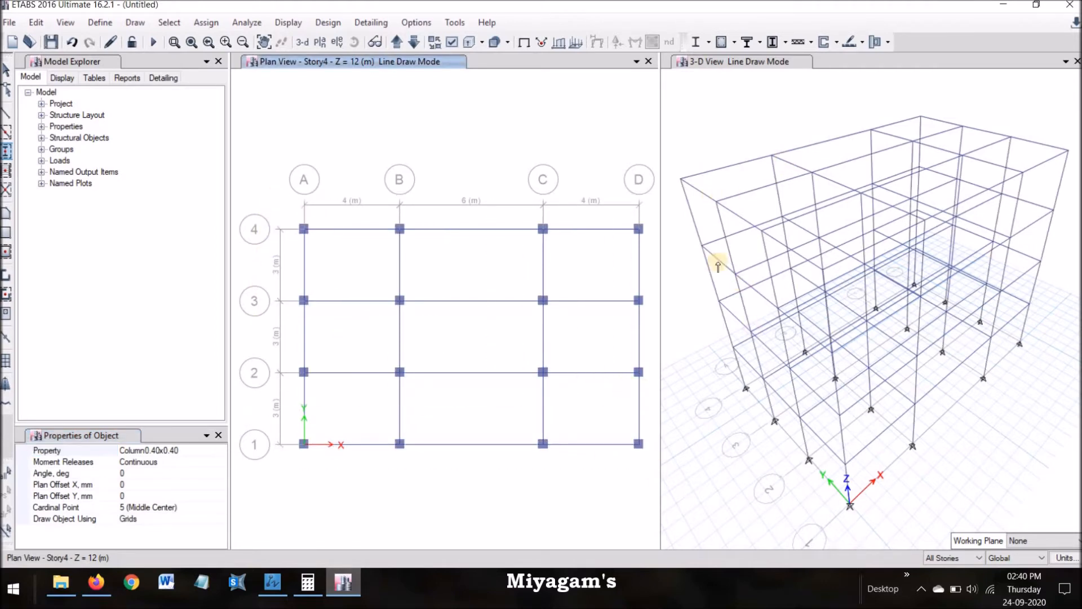
Step: Fill every grid bay of the plan with Slab125 floor slabs for all stories
{"action": "left_click", "coordinate": [7, 252]}
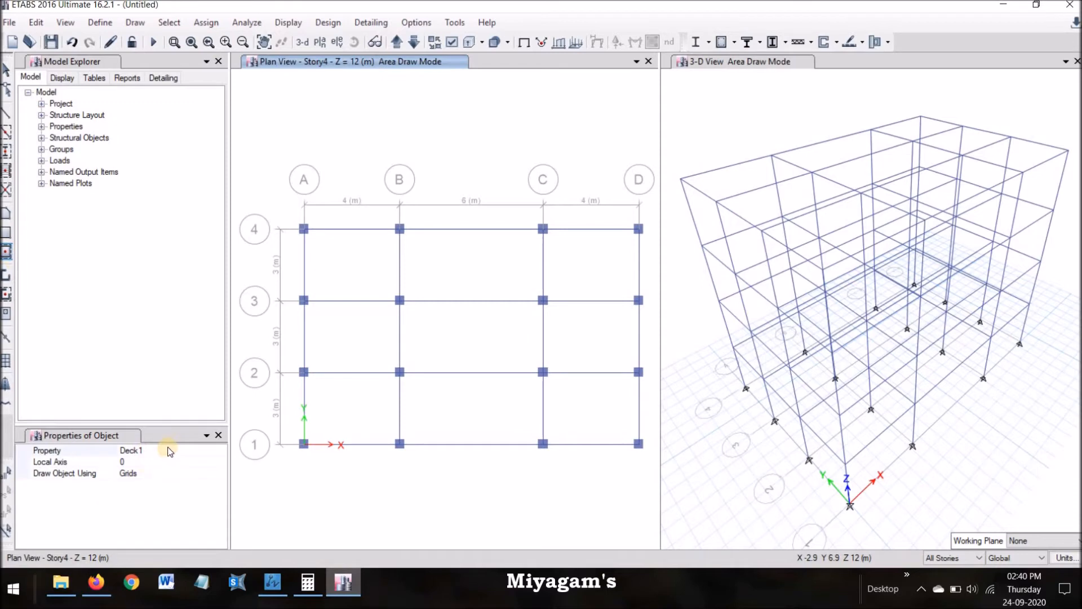
{"action": "left_click", "coordinate": [169, 451]}
{"action": "left_click", "coordinate": [219, 450]}
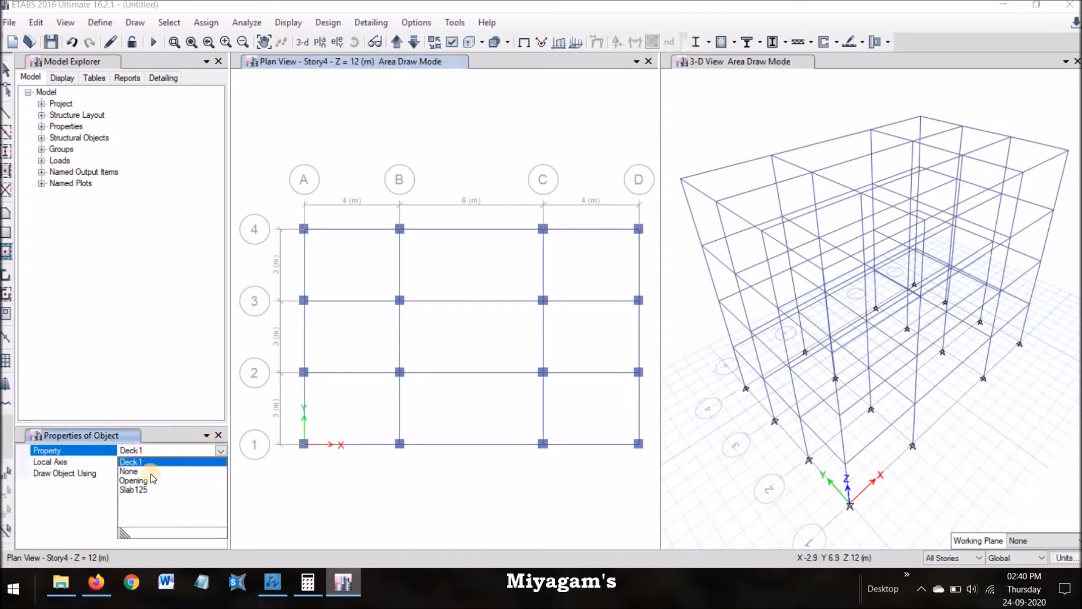
{"action": "left_click", "coordinate": [145, 488]}
{"action": "left_click_drag", "start_coordinate": [269, 197], "coordinate": [651, 476]}
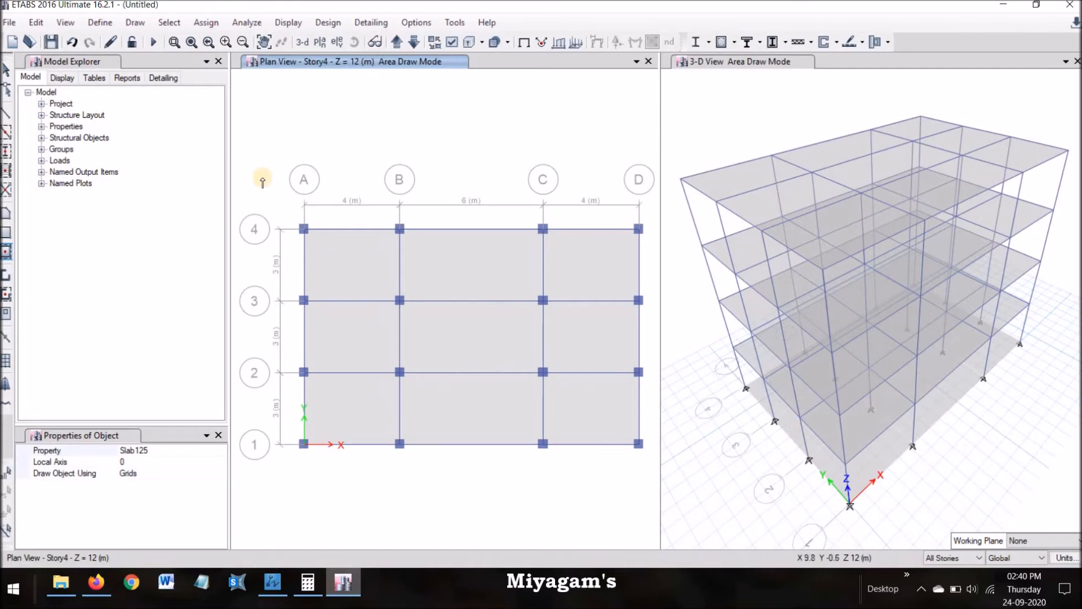
Step: Restrict editing to One Story and bring the plan view down to the Base level at Z = 0 m
{"action": "left_click", "coordinate": [967, 557]}
{"action": "left_click", "coordinate": [952, 571]}
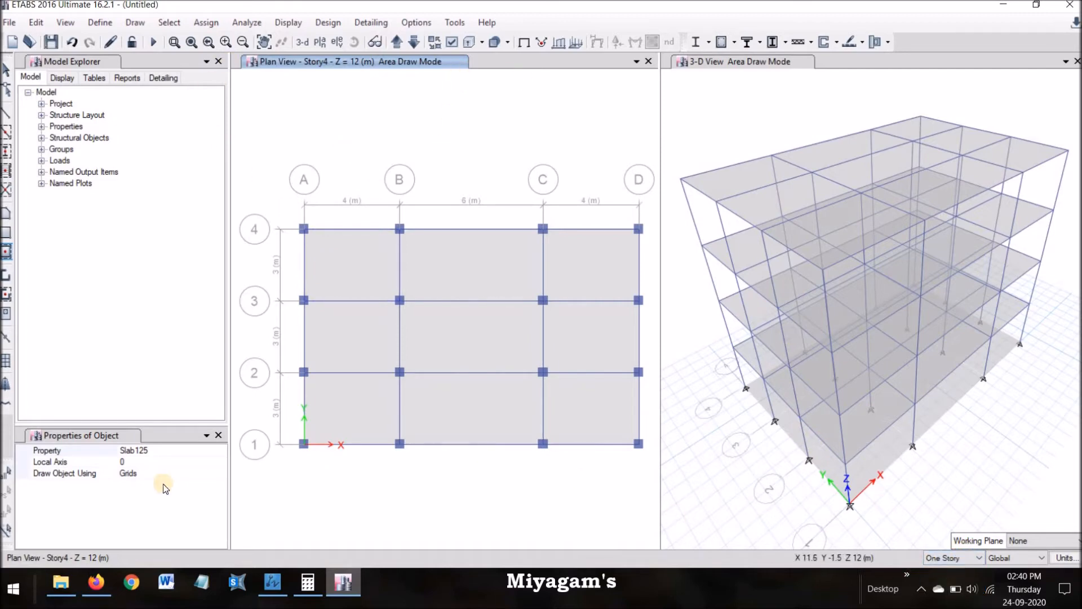
{"action": "left_click", "coordinate": [416, 41]}
{"action": "left_click", "coordinate": [415, 42]}
{"action": "left_click", "coordinate": [415, 42]}
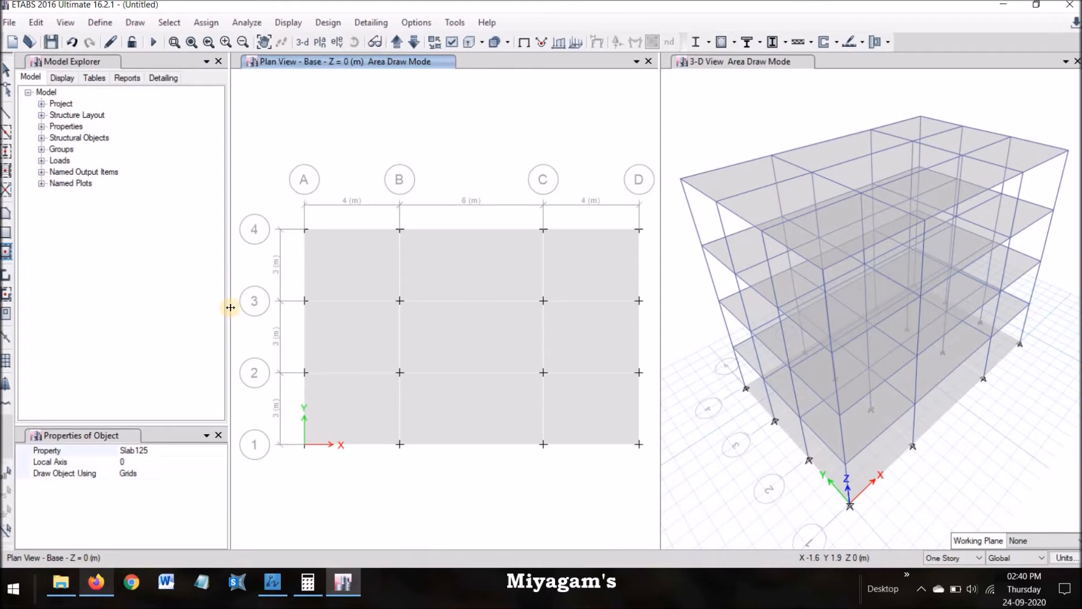
Step: Delete all the slabs and beams lying on the Base level plan at Z = 0 m
{"action": "key", "text": "Escape"}
{"action": "mouse_move", "coordinate": [275, 191]}
{"action": "left_mouse_down"}
{"action": "mouse_move", "coordinate": [380, 339]}
{"action": "mouse_move", "coordinate": [554, 449]}
{"action": "mouse_move", "coordinate": [636, 483]}
{"action": "mouse_move", "coordinate": [655, 479]}
{"action": "left_mouse_up"}
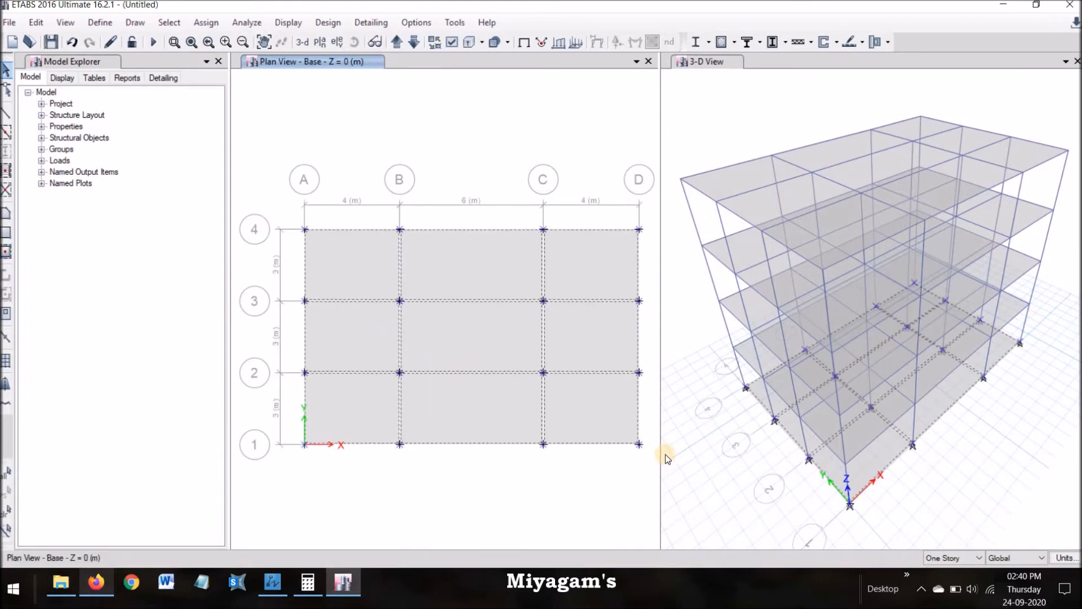
{"action": "key", "text": "Delete"}
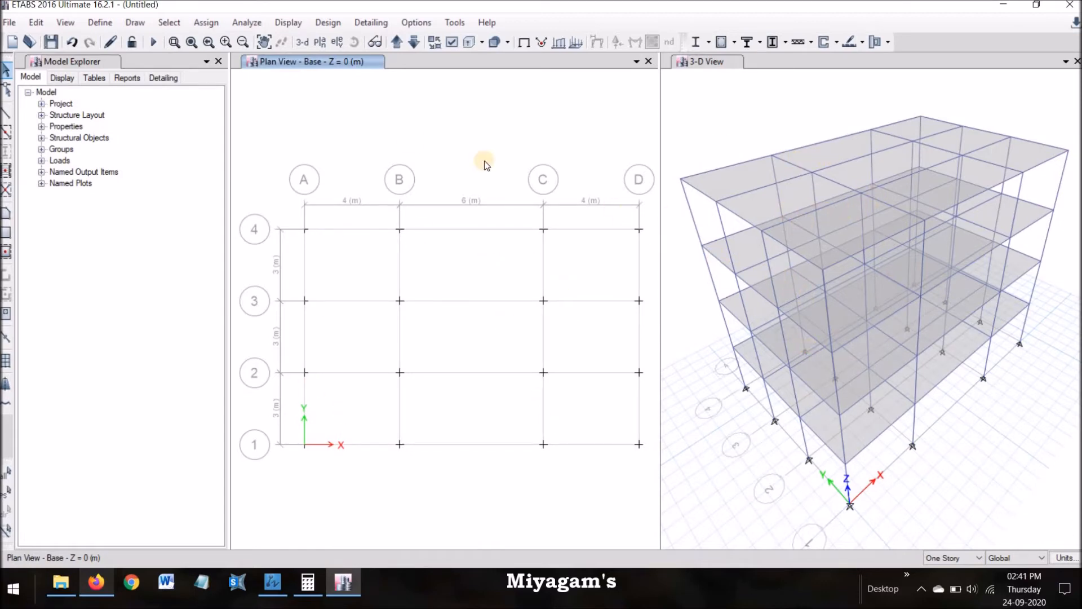
{"action": "left_click", "coordinate": [65, 22]}
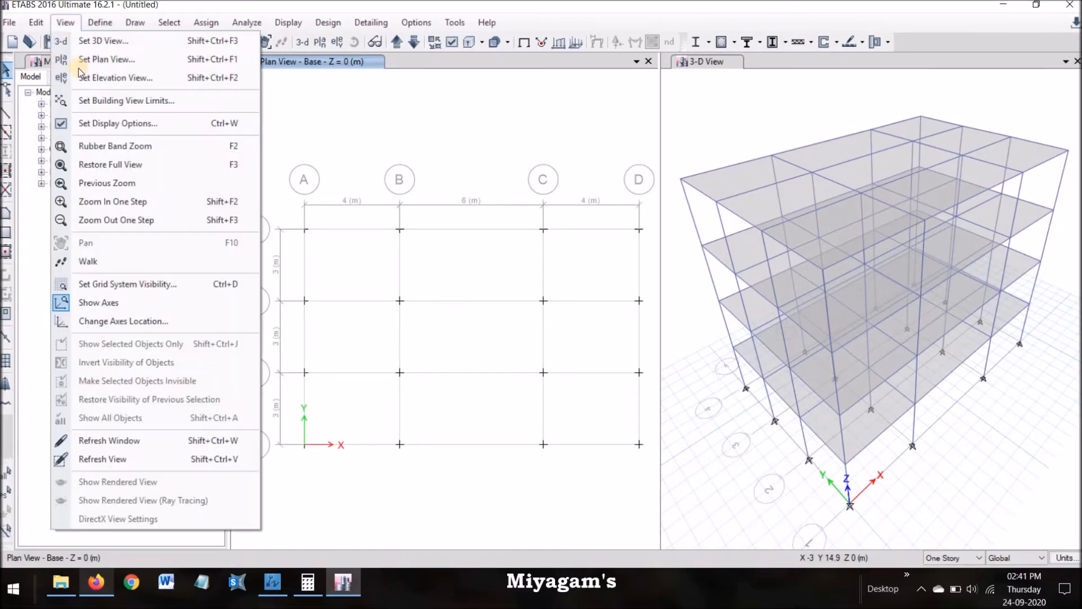
{"action": "left_click", "coordinate": [110, 124]}
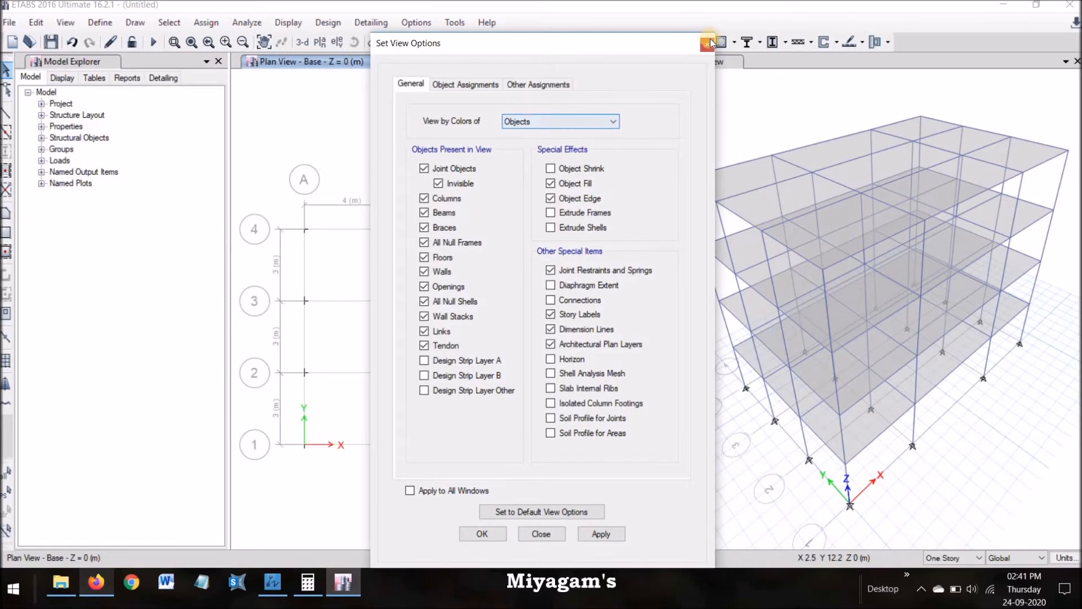
{"action": "left_click", "coordinate": [707, 44]}
Step: Turn on Extrude Frames and Extrude Shells in the 3-D view of the building
{"action": "left_click", "coordinate": [67, 24]}
{"action": "left_click", "coordinate": [109, 125]}
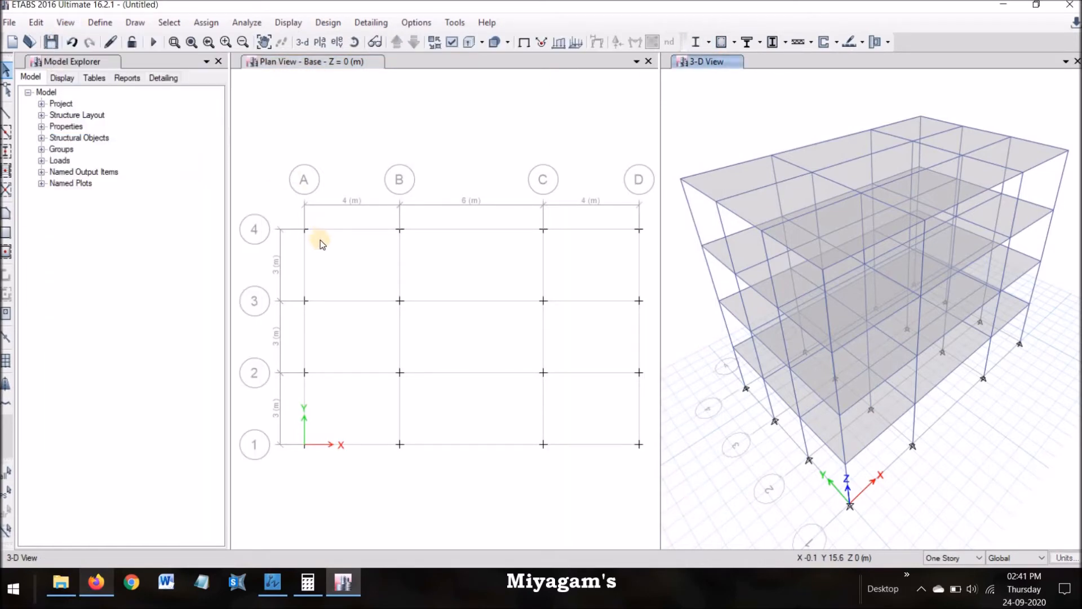
{"action": "left_click", "coordinate": [576, 215]}
{"action": "left_click", "coordinate": [573, 229]}
{"action": "left_click", "coordinate": [588, 534]}
{"action": "left_click", "coordinate": [482, 534]}
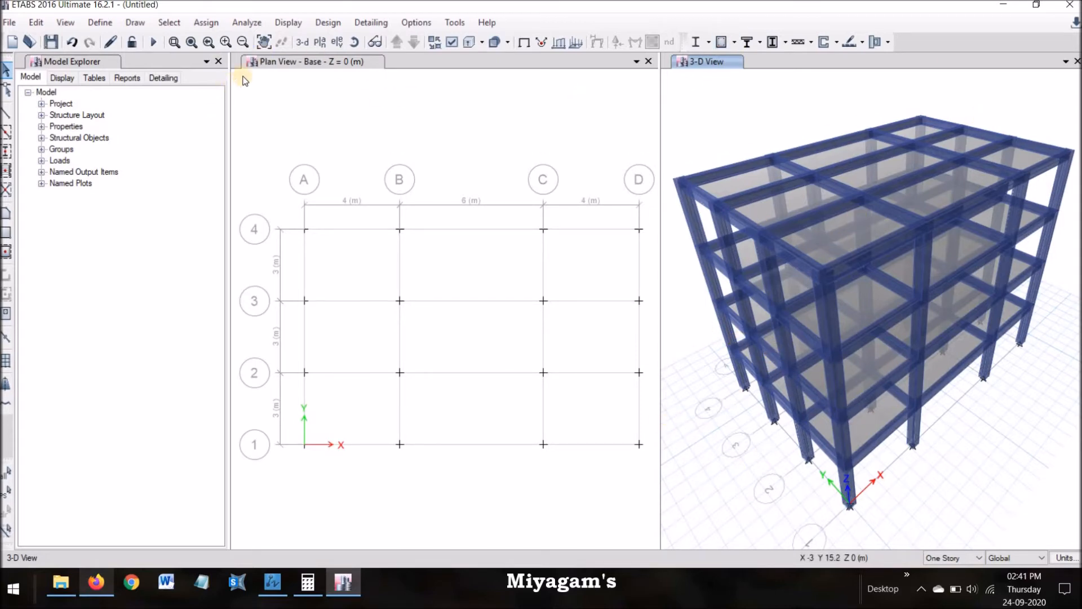
Step: Add a load pattern E X of type Seismic with IS1893 2002 as its auto lateral load
{"action": "left_click", "coordinate": [113, 27]}
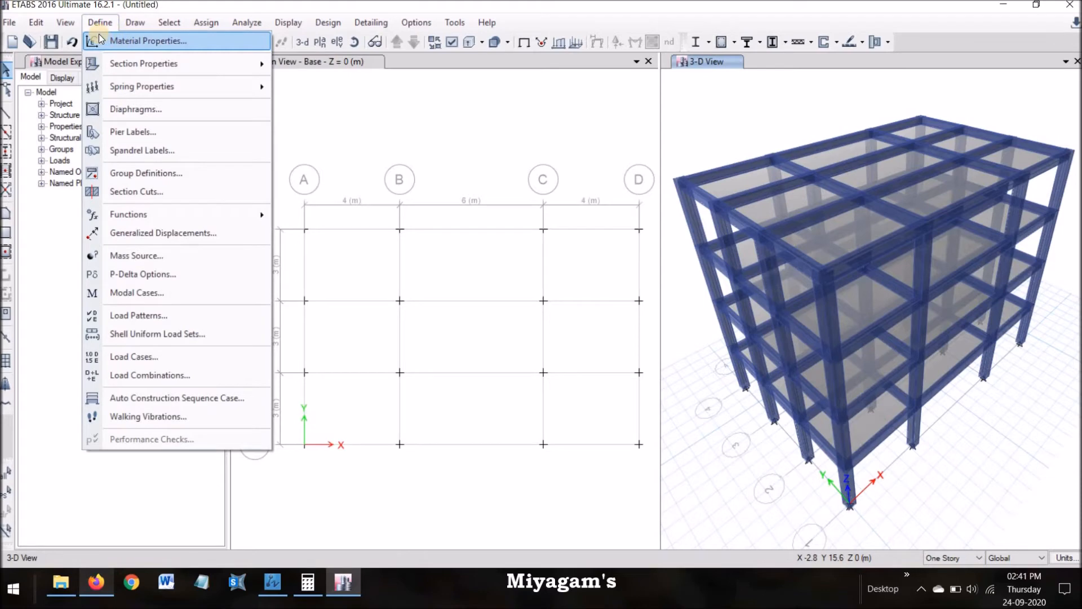
{"action": "left_click", "coordinate": [147, 317]}
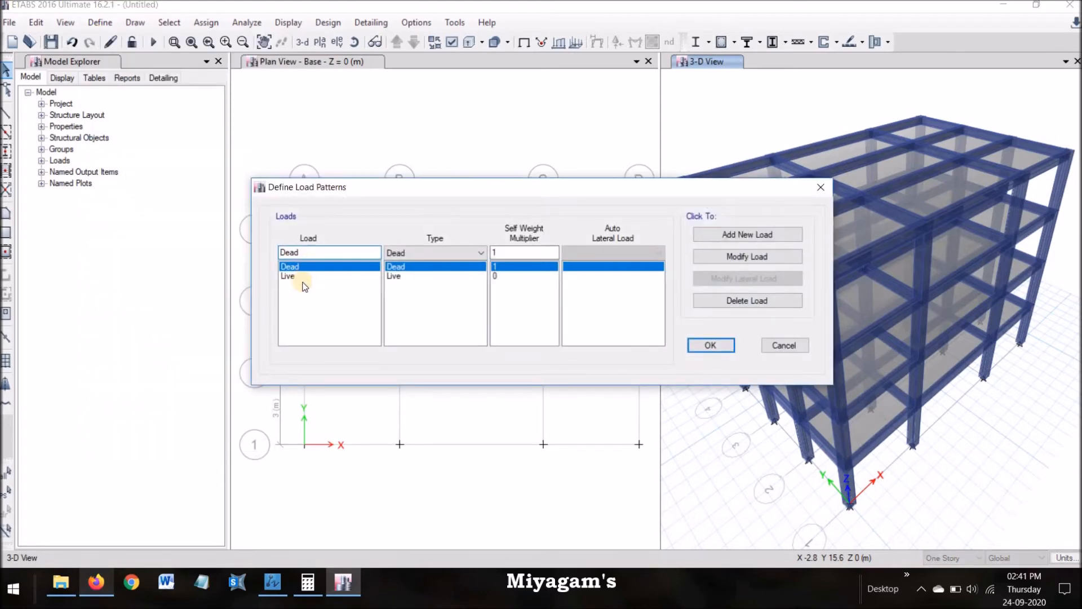
{"action": "left_click", "coordinate": [319, 257]}
{"action": "type", "text": "E X"}
{"action": "left_click", "coordinate": [444, 255]}
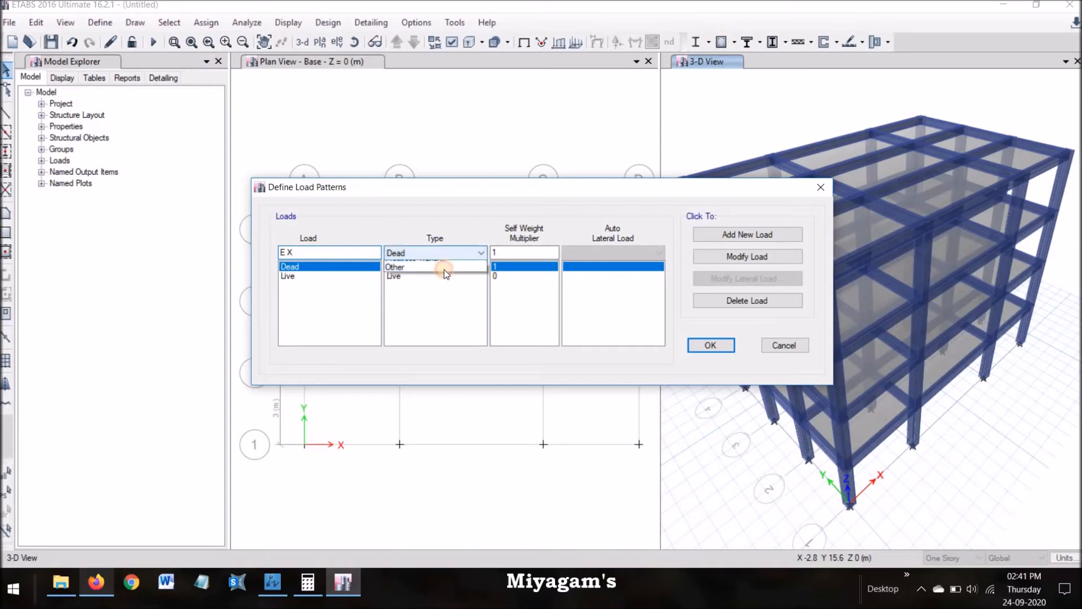
{"action": "left_click", "coordinate": [417, 323]}
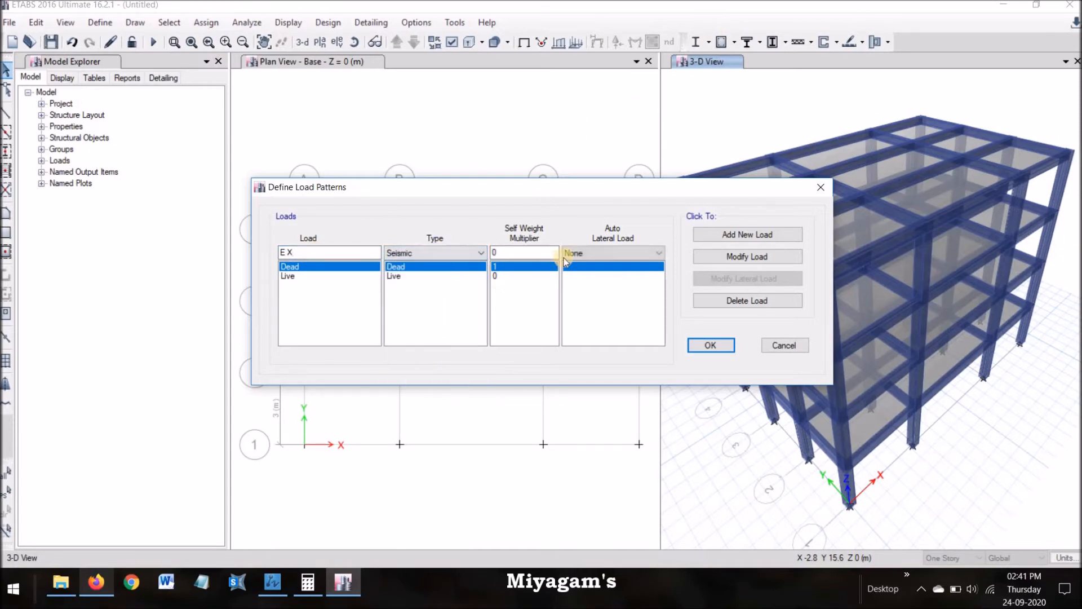
{"action": "left_click", "coordinate": [568, 255]}
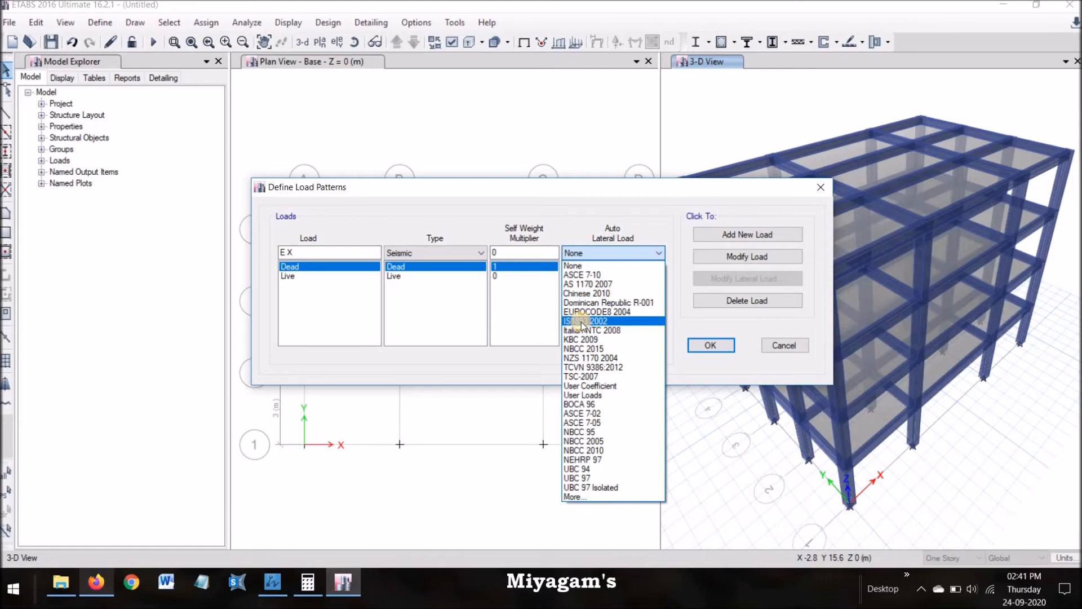
{"action": "left_click", "coordinate": [581, 322]}
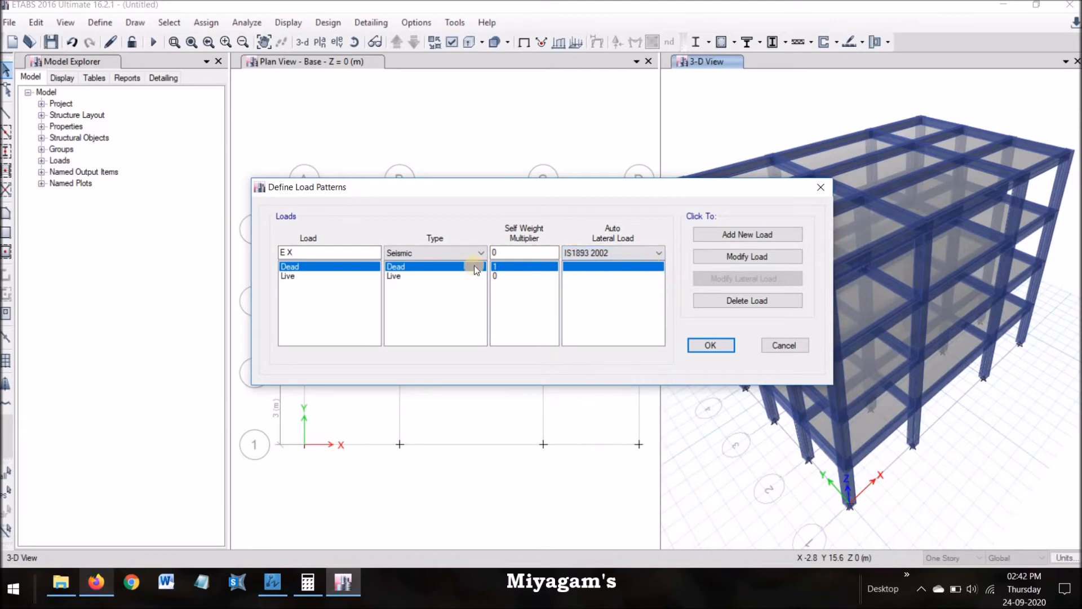
{"action": "left_click", "coordinate": [730, 235]}
Step: Add a second Seismic load pattern named E Y with the IS1893 2002 auto lateral load
{"action": "left_click", "coordinate": [328, 248]}
{"action": "key", "text": "BackSpace"}
{"action": "type", "text": "Y"}
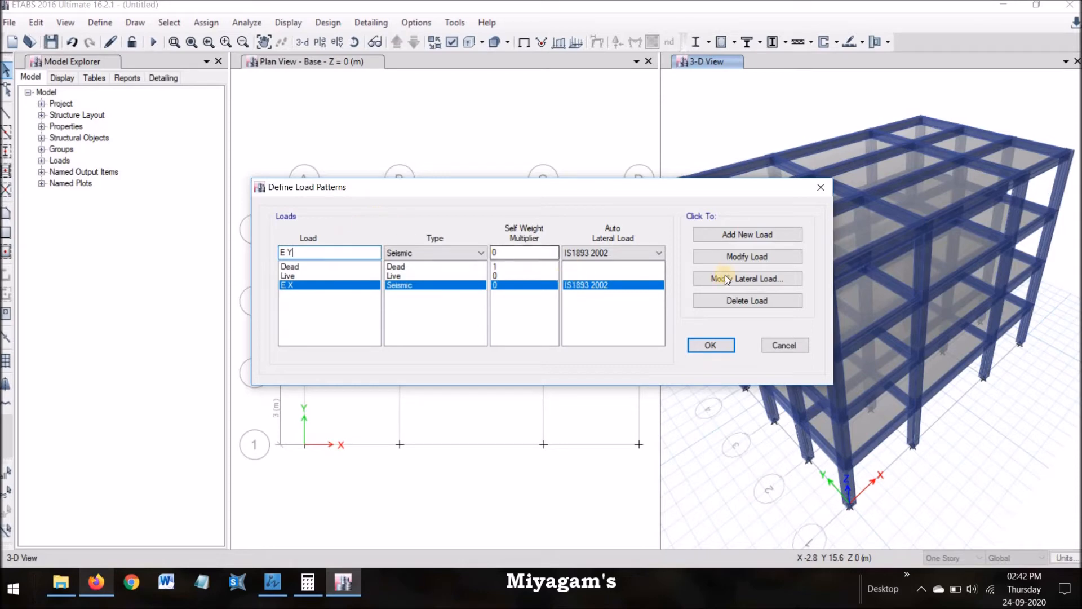
{"action": "left_click", "coordinate": [736, 235]}
Step: Add two Wind load patterns, W X and W Y, with Indian IS875:1987 as their auto lateral load
{"action": "left_click", "coordinate": [342, 251]}
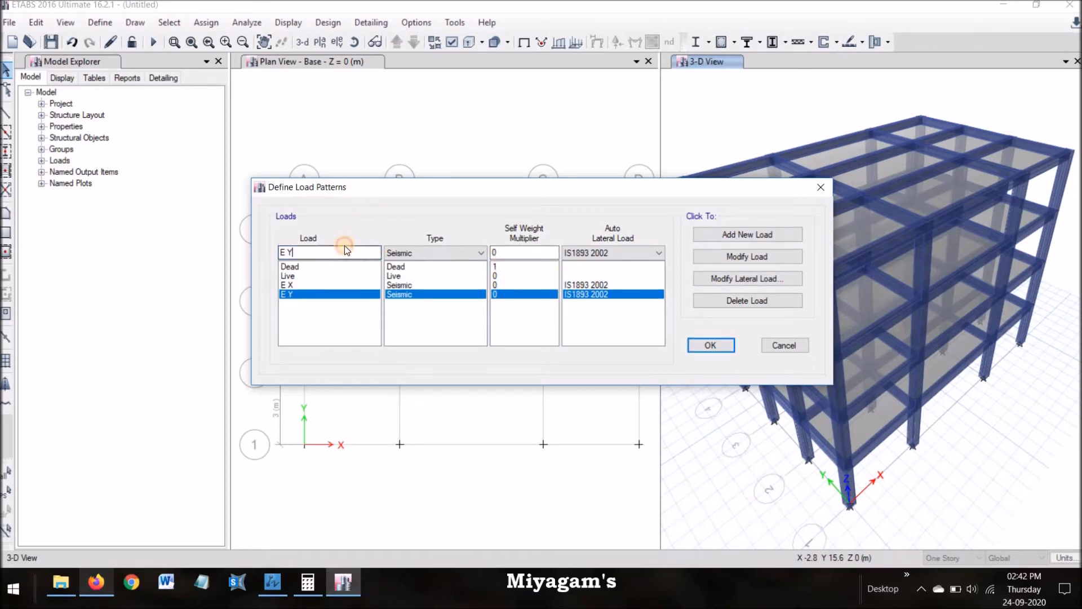
{"action": "key", "text": "BackSpace"}
{"action": "key", "text": "BackSpace"}
{"action": "key", "text": "BackSpace"}
{"action": "type", "text": "W X"}
{"action": "left_click", "coordinate": [435, 253]}
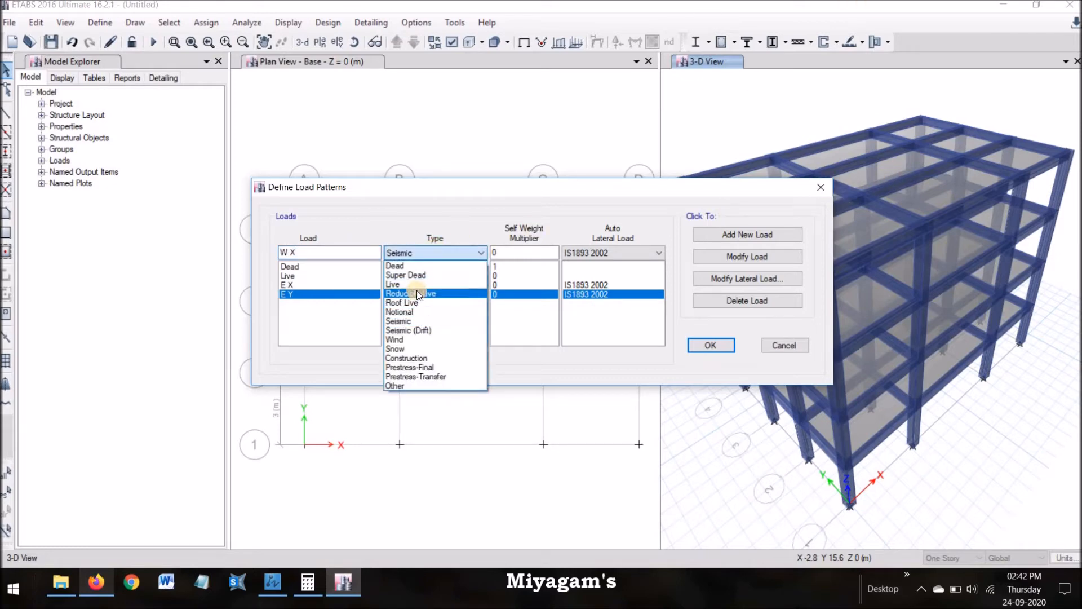
{"action": "left_click", "coordinate": [413, 341]}
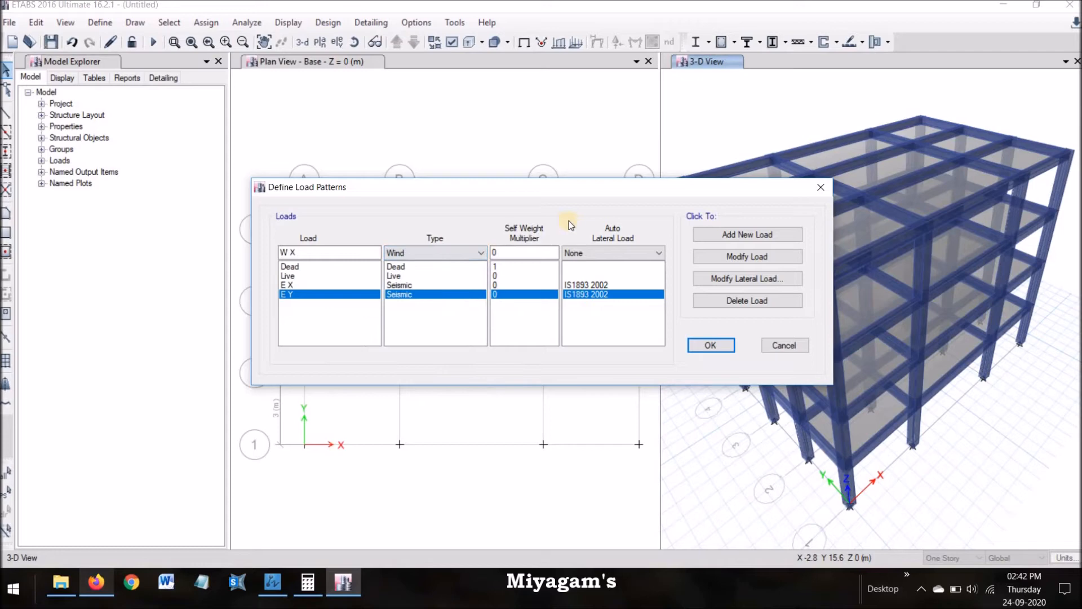
{"action": "left_click", "coordinate": [601, 253]}
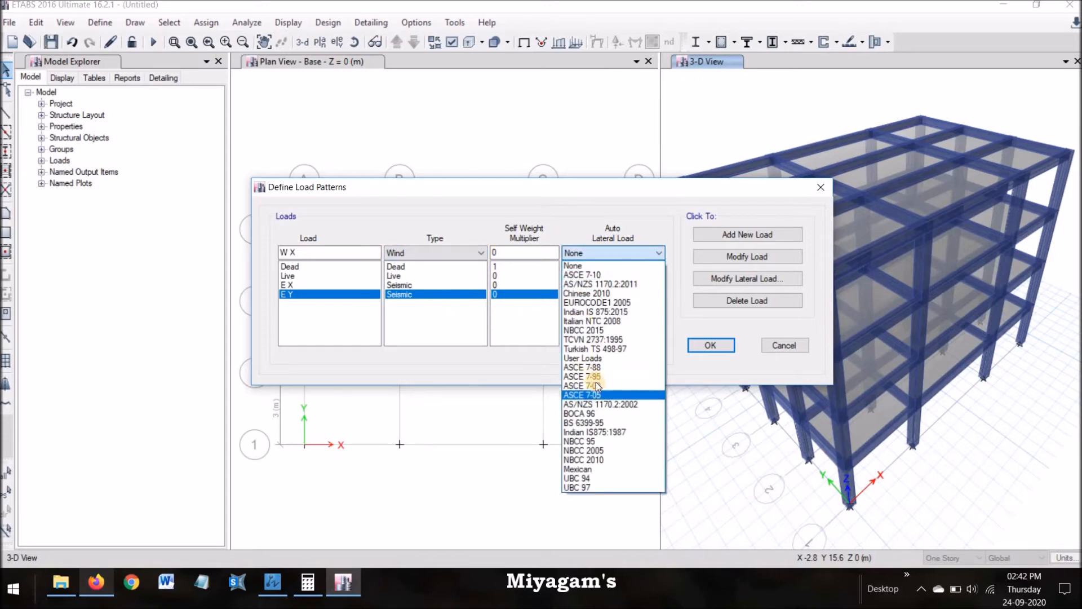
{"action": "left_click", "coordinate": [613, 433]}
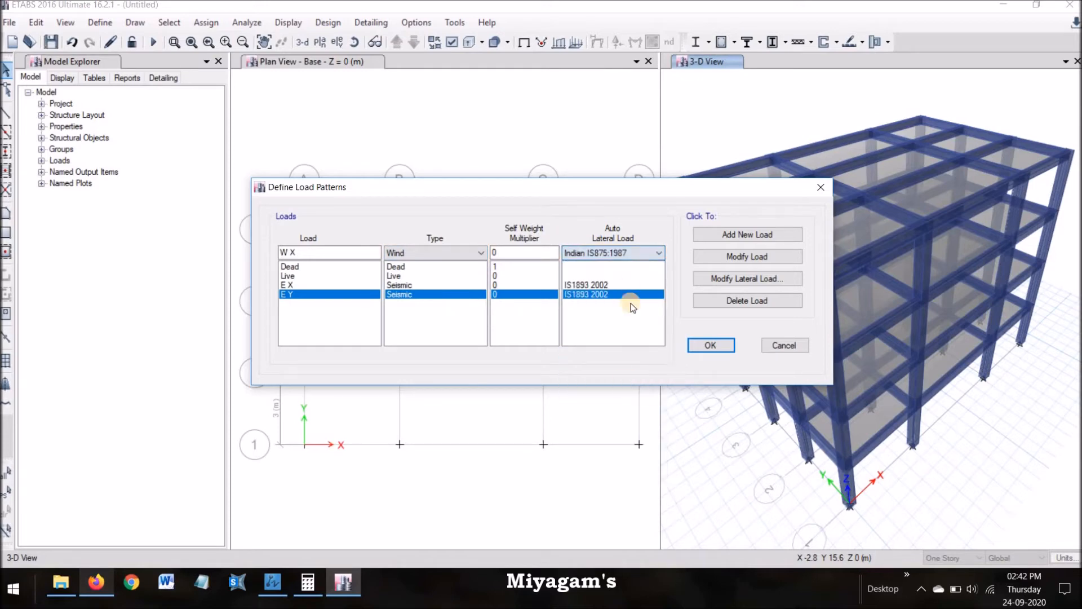
{"action": "left_click", "coordinate": [711, 239]}
{"action": "left_click", "coordinate": [350, 252]}
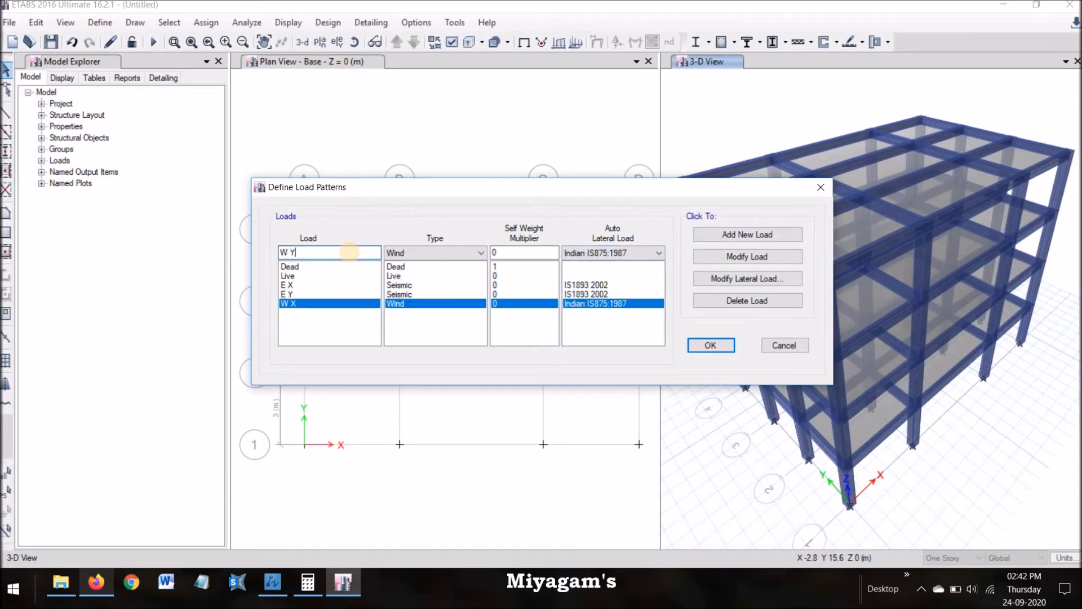
{"action": "left_click", "coordinate": [787, 234]}
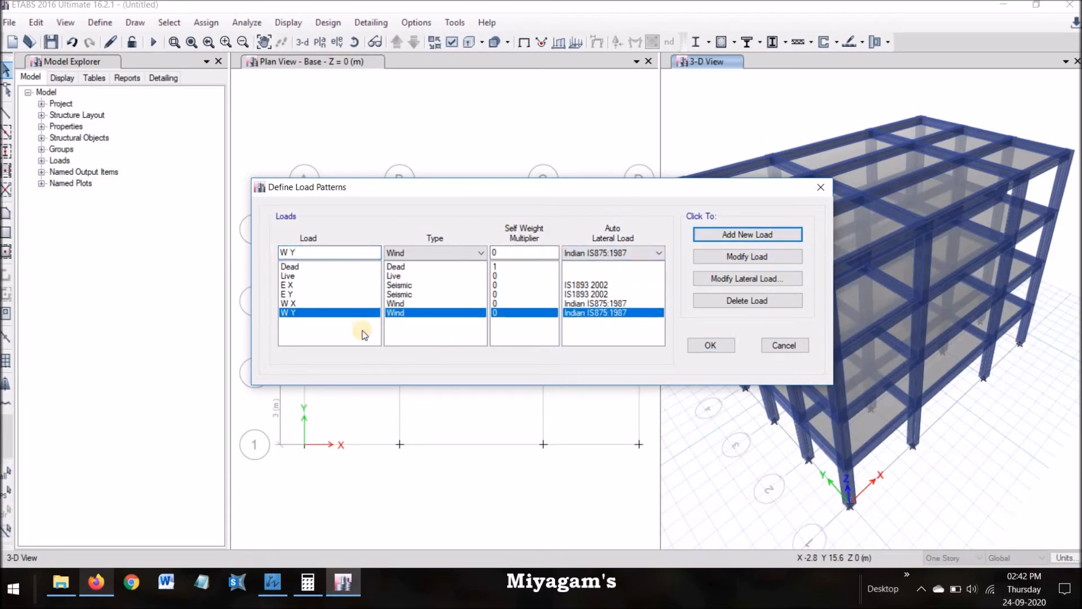
Step: Restrict the E X seismic load to X Dir without eccentricity, using zone factor 0.36 and site type II
{"action": "left_click", "coordinate": [311, 285]}
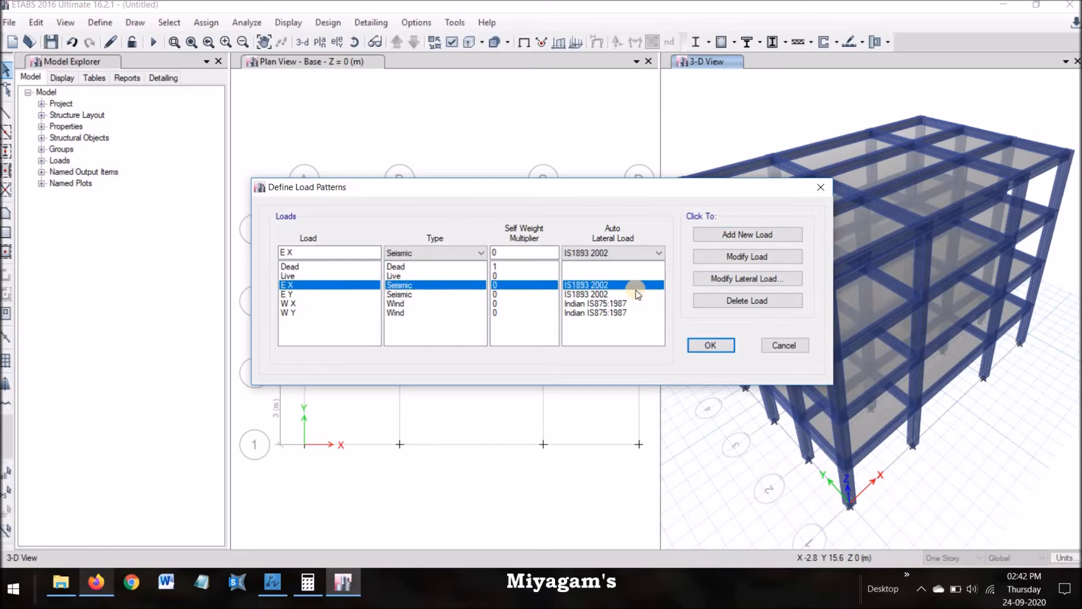
{"action": "left_click", "coordinate": [716, 279]}
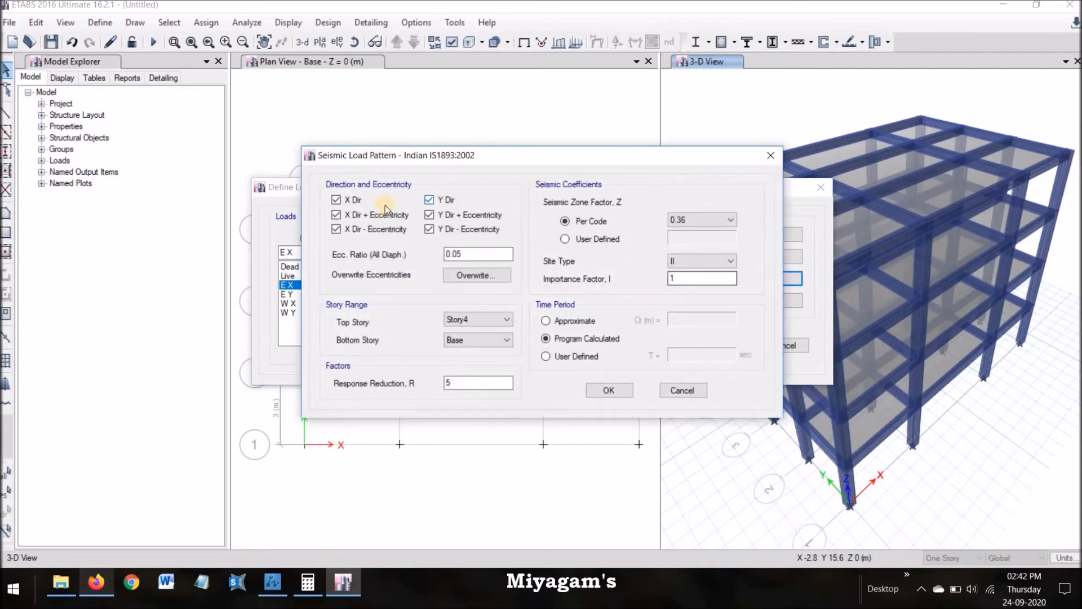
{"action": "left_click", "coordinate": [361, 216]}
{"action": "left_click", "coordinate": [360, 228]}
{"action": "left_click", "coordinate": [434, 228]}
{"action": "left_click", "coordinate": [444, 213]}
{"action": "left_click", "coordinate": [446, 200]}
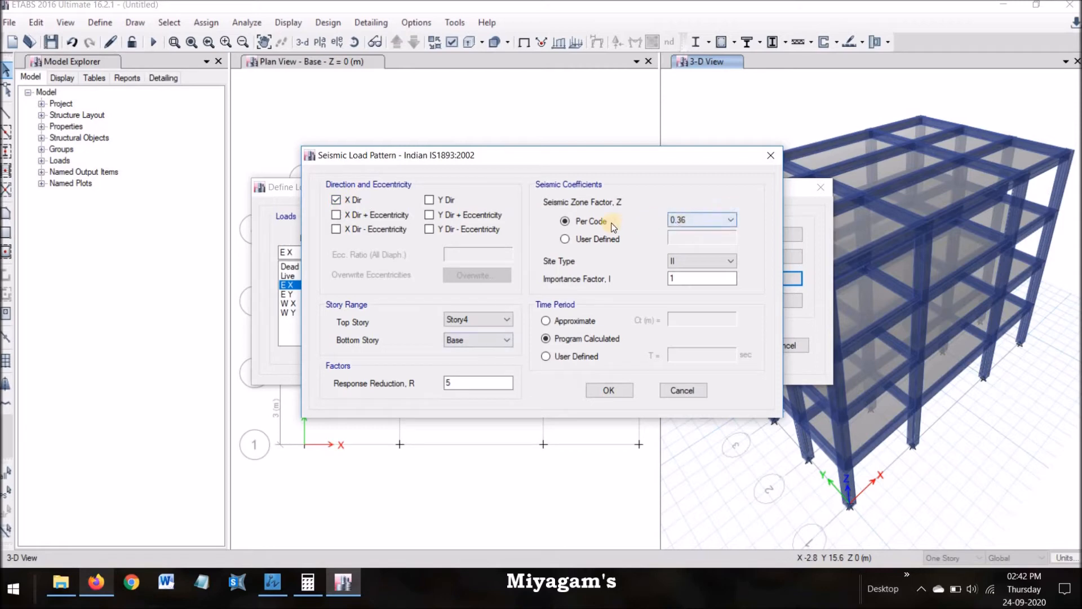
{"action": "left_click", "coordinate": [718, 220]}
{"action": "left_click", "coordinate": [718, 220]}
{"action": "left_click", "coordinate": [708, 261]}
{"action": "left_click", "coordinate": [674, 278]}
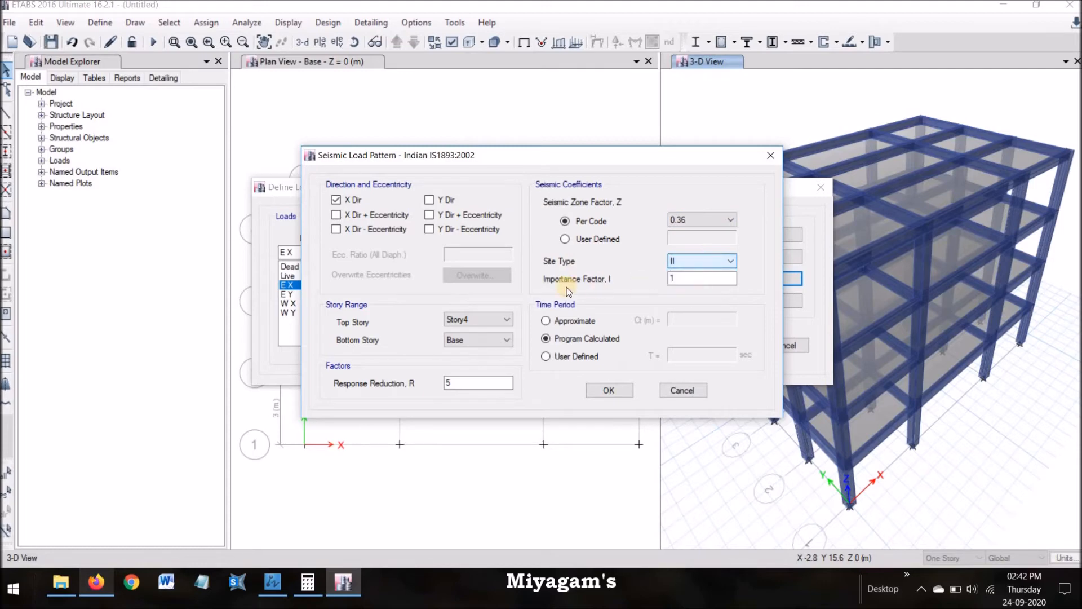
{"action": "left_click", "coordinate": [609, 392]}
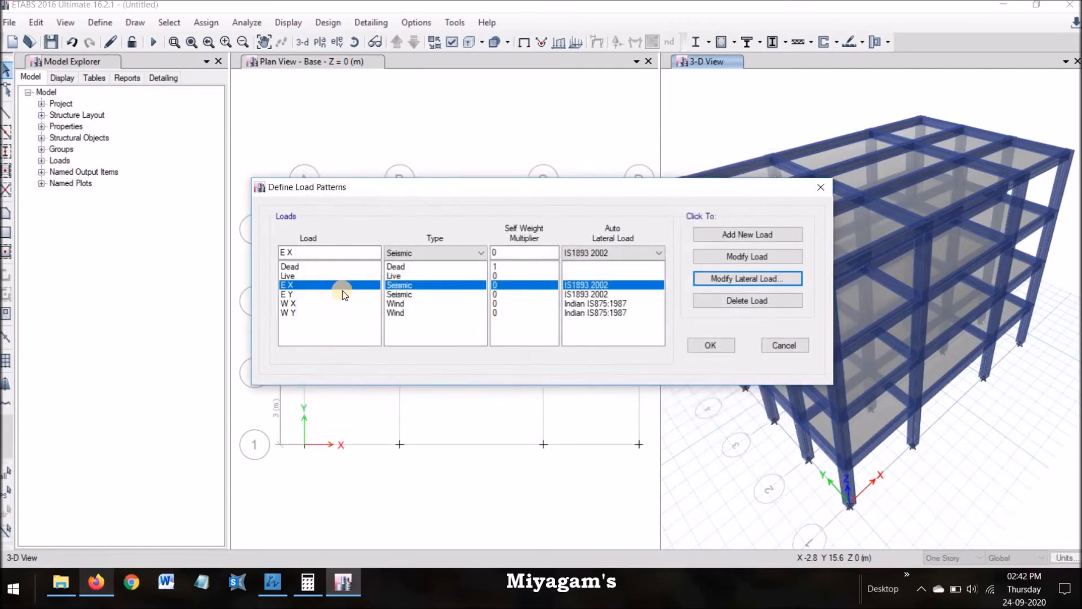
Step: Restrict the E Y seismic load to Y Dir only, with all X directions and eccentricity cases switched off
{"action": "left_click", "coordinate": [344, 291]}
{"action": "left_click", "coordinate": [752, 278]}
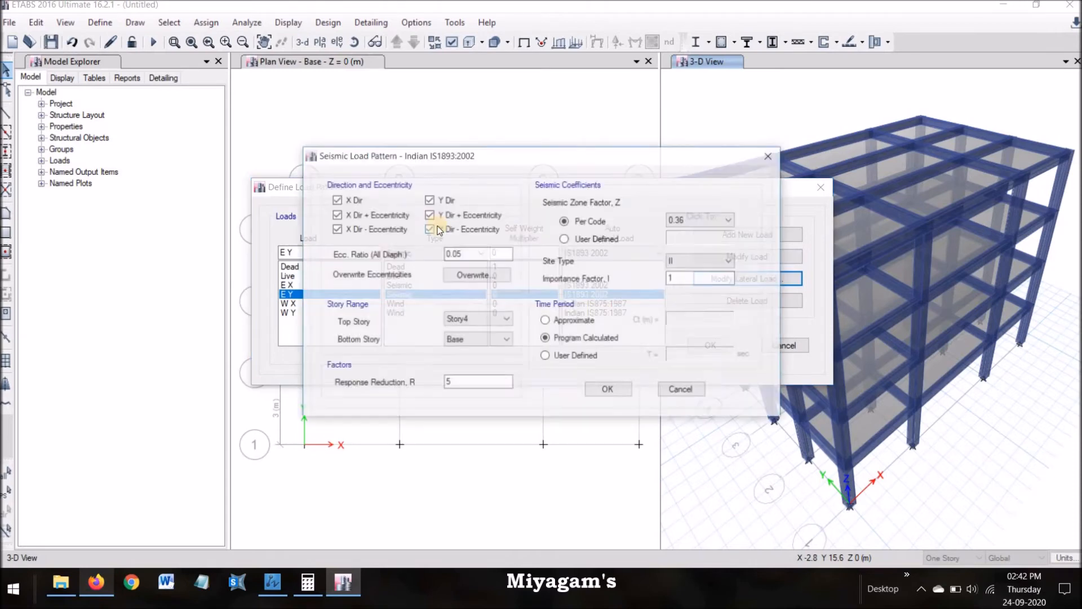
{"action": "left_click", "coordinate": [336, 199]}
{"action": "left_click", "coordinate": [344, 218]}
{"action": "left_click", "coordinate": [345, 230]}
{"action": "left_click", "coordinate": [446, 218]}
{"action": "left_click", "coordinate": [445, 228]}
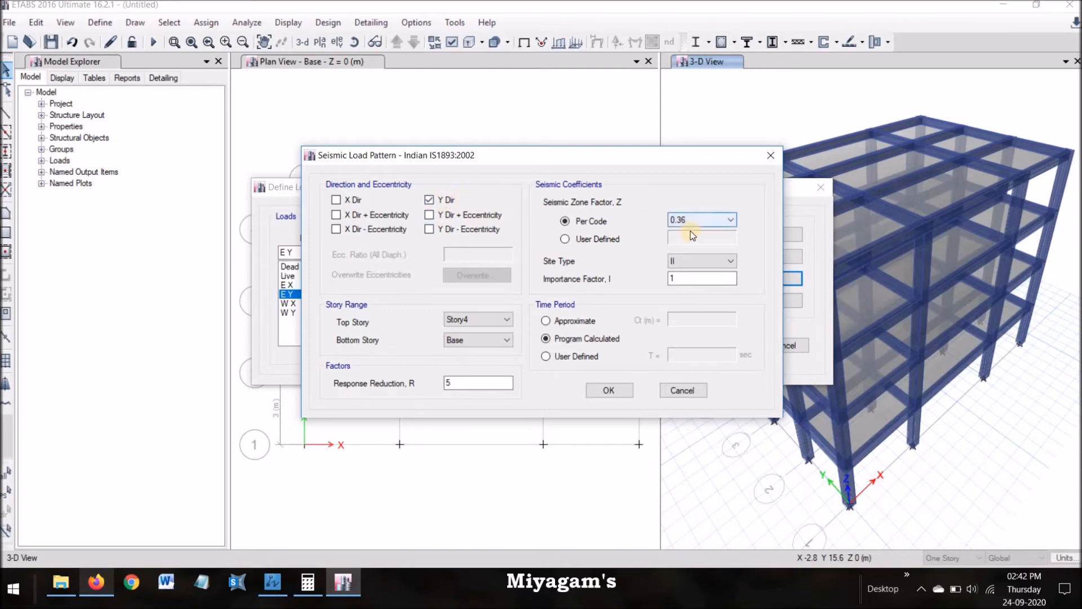
{"action": "left_click", "coordinate": [610, 391]}
Step: Set the W X wind speed to 44 m/s and remove 90 from its wind direction angles
{"action": "left_click", "coordinate": [290, 304]}
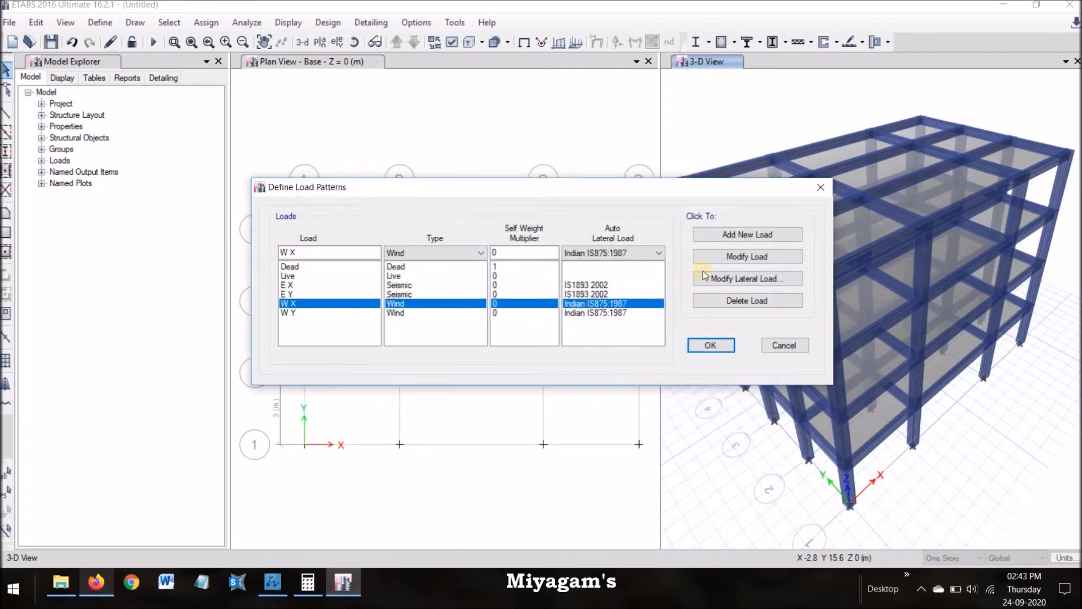
{"action": "left_click", "coordinate": [745, 277]}
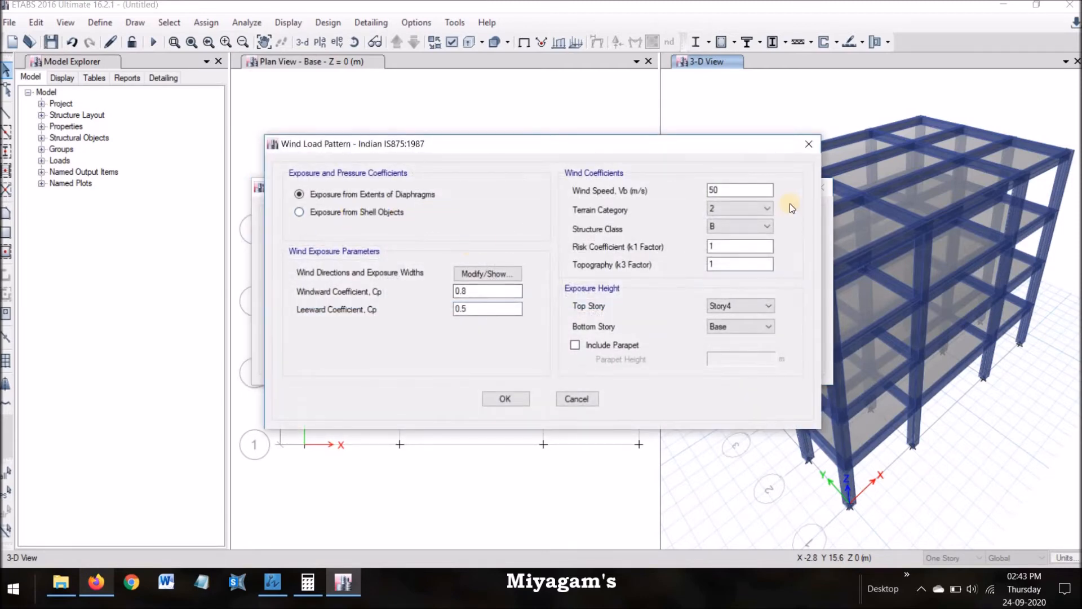
{"action": "left_click", "coordinate": [759, 188]}
{"action": "left_click", "coordinate": [728, 227]}
{"action": "left_click", "coordinate": [677, 232]}
{"action": "left_click", "coordinate": [490, 273]}
{"action": "left_click", "coordinate": [527, 99]}
{"action": "key", "text": "BackSpace"}
{"action": "key", "text": "BackSpace"}
{"action": "left_click", "coordinate": [501, 486]}
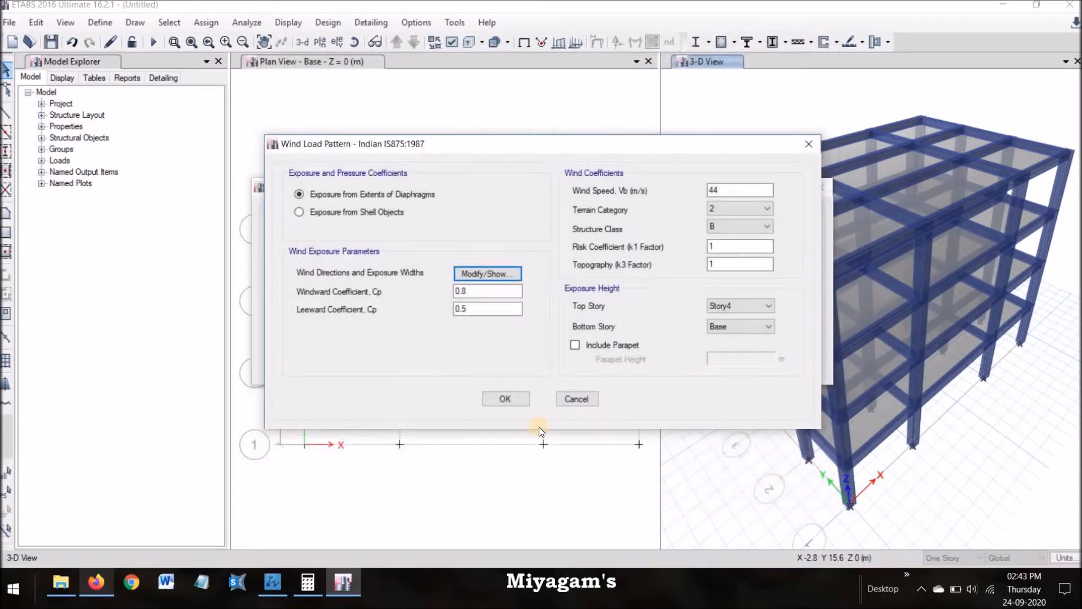
{"action": "left_click", "coordinate": [504, 399]}
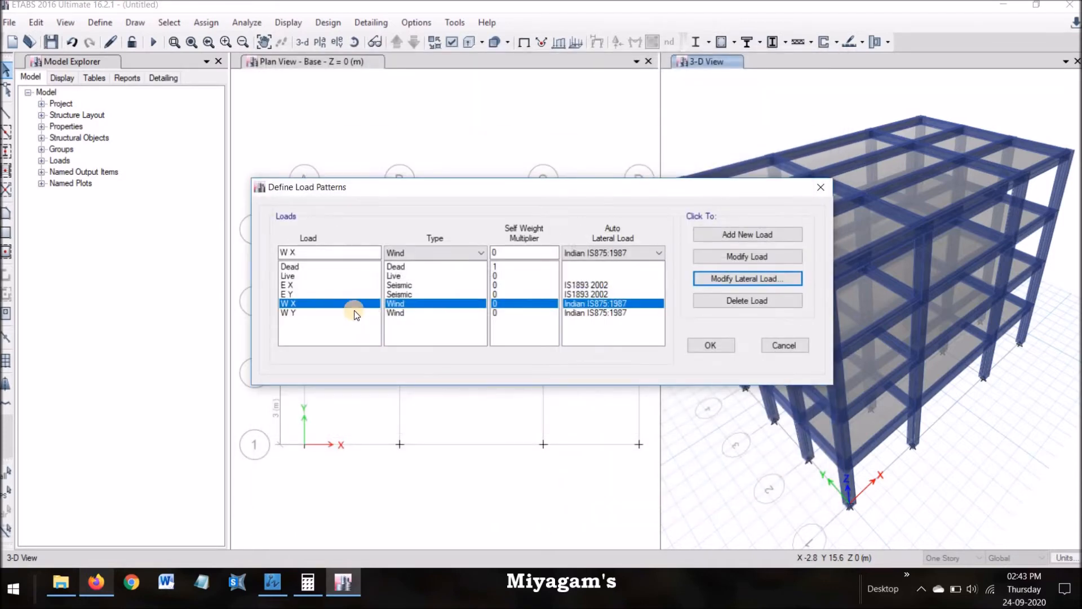
Step: Set the W Y wind speed to 44 m/s and its direction angle to 90 degrees, and accept the load patterns
{"action": "left_click", "coordinate": [727, 279]}
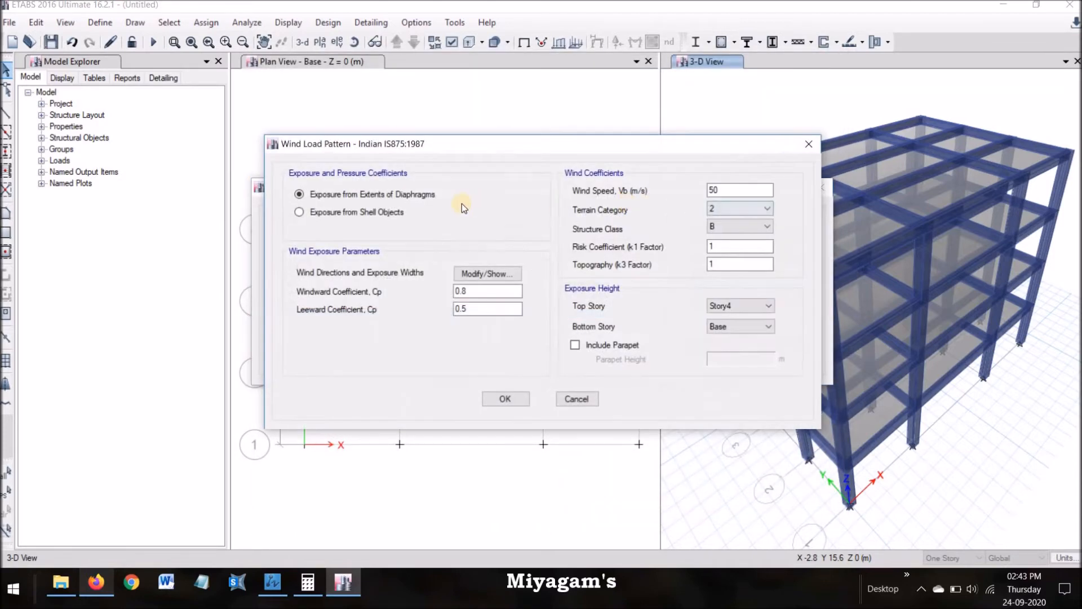
{"action": "left_click", "coordinate": [731, 189]}
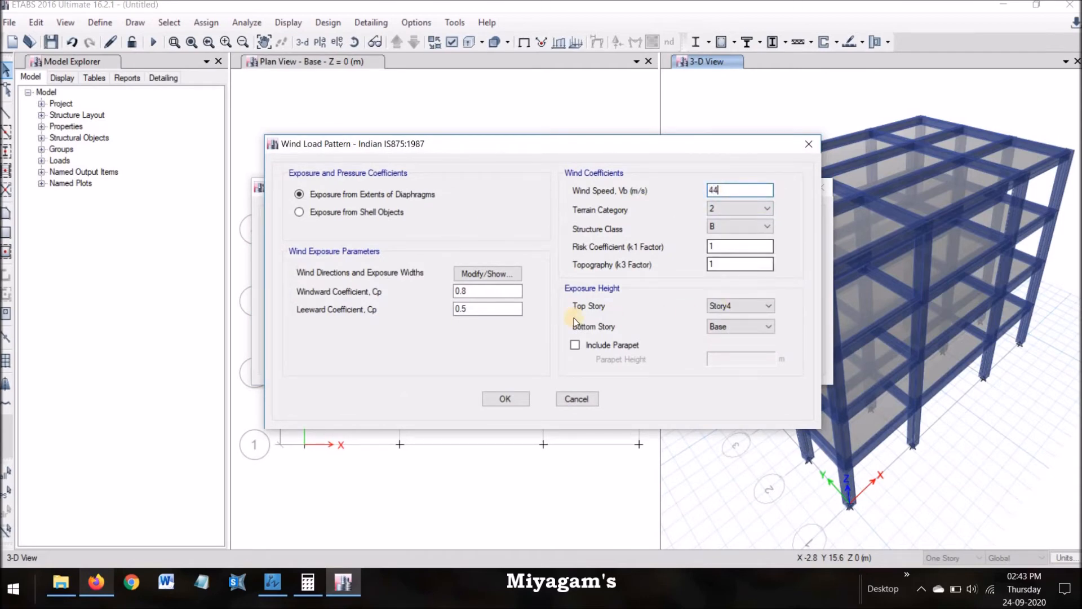
{"action": "left_click", "coordinate": [487, 273]}
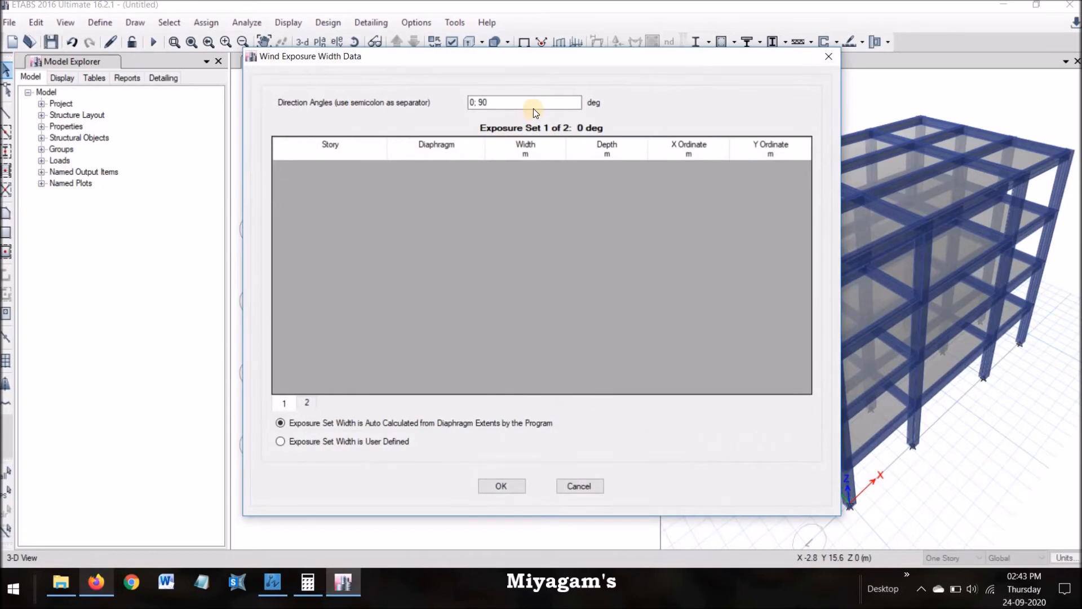
{"action": "left_click", "coordinate": [542, 99]}
{"action": "key", "text": "BackSpace"}
{"action": "key", "text": "BackSpace"}
{"action": "type", "text": "90"}
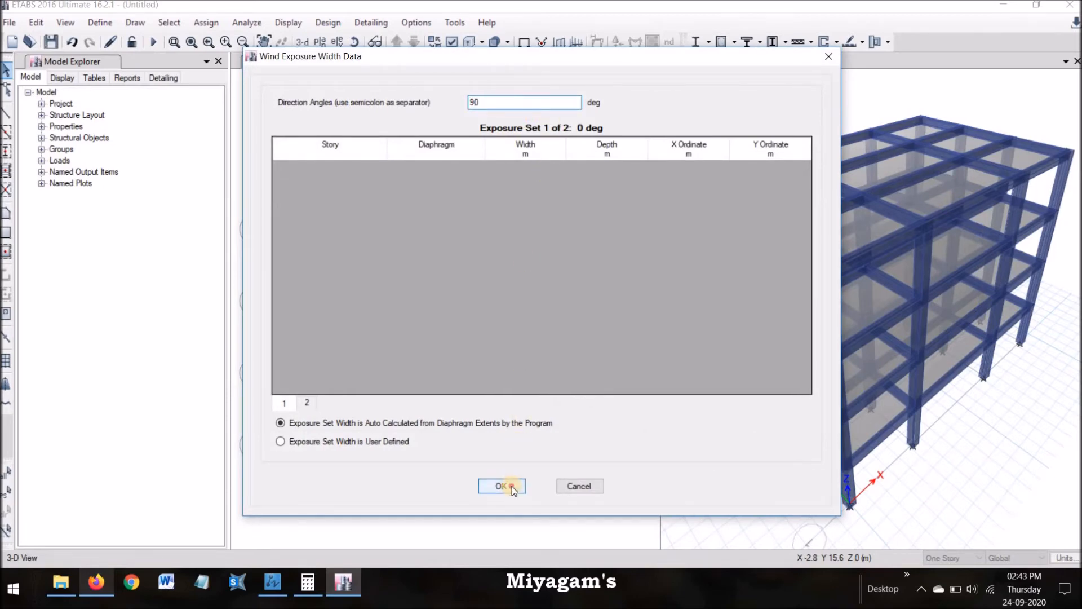
{"action": "left_click", "coordinate": [502, 486]}
{"action": "left_click", "coordinate": [513, 400]}
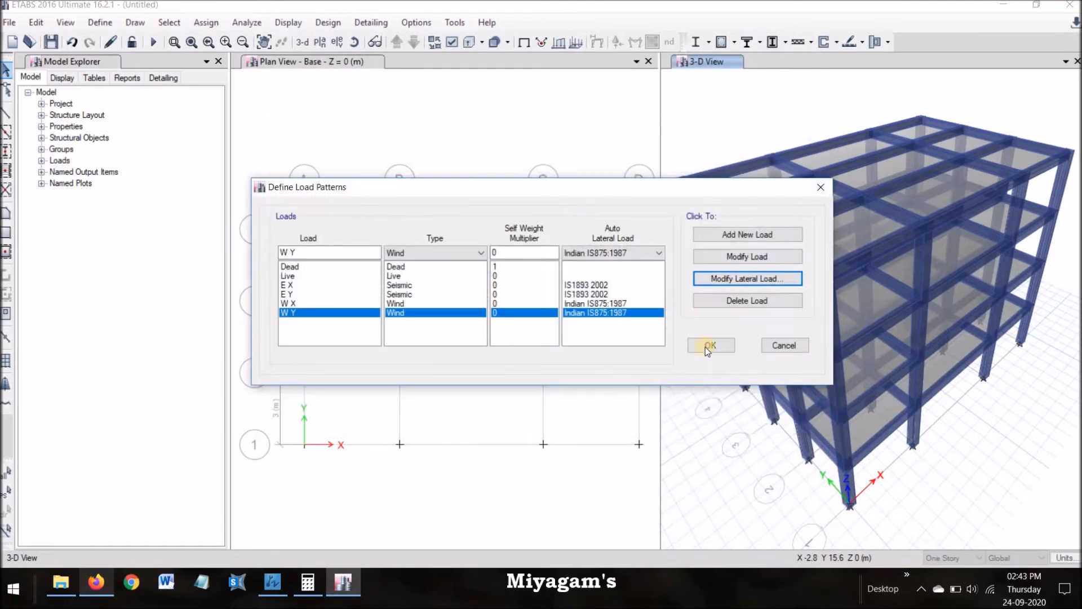
{"action": "left_click", "coordinate": [708, 345]}
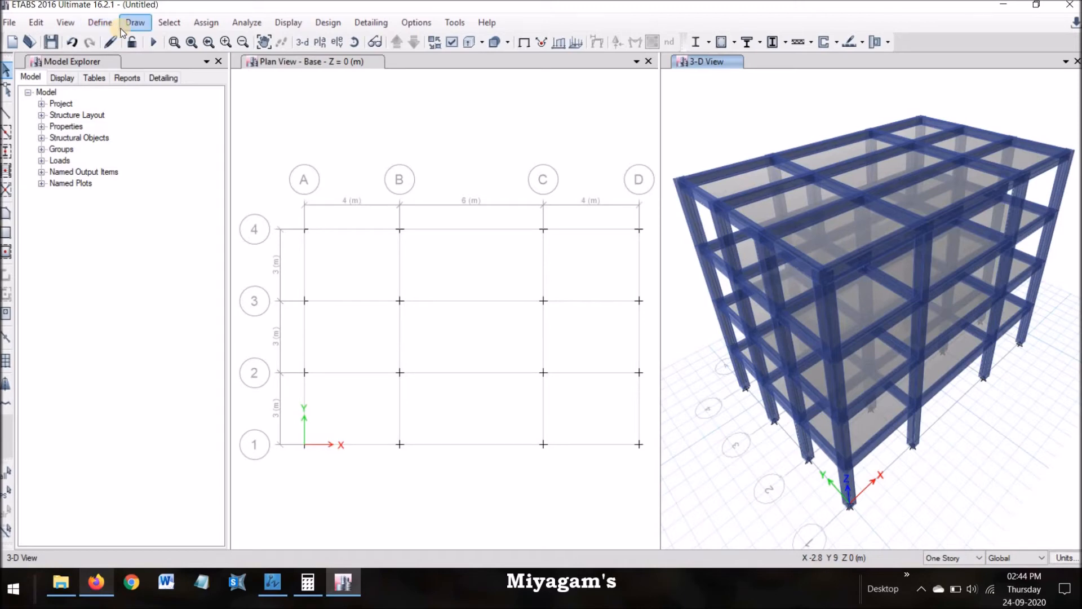
Step: Try to assign Dead joint loads of 1 kN force and 1 kN-m moment about each global axis, added to existing loads
{"action": "left_click", "coordinate": [196, 22]}
{"action": "mouse_move", "coordinate": [240, 42]}
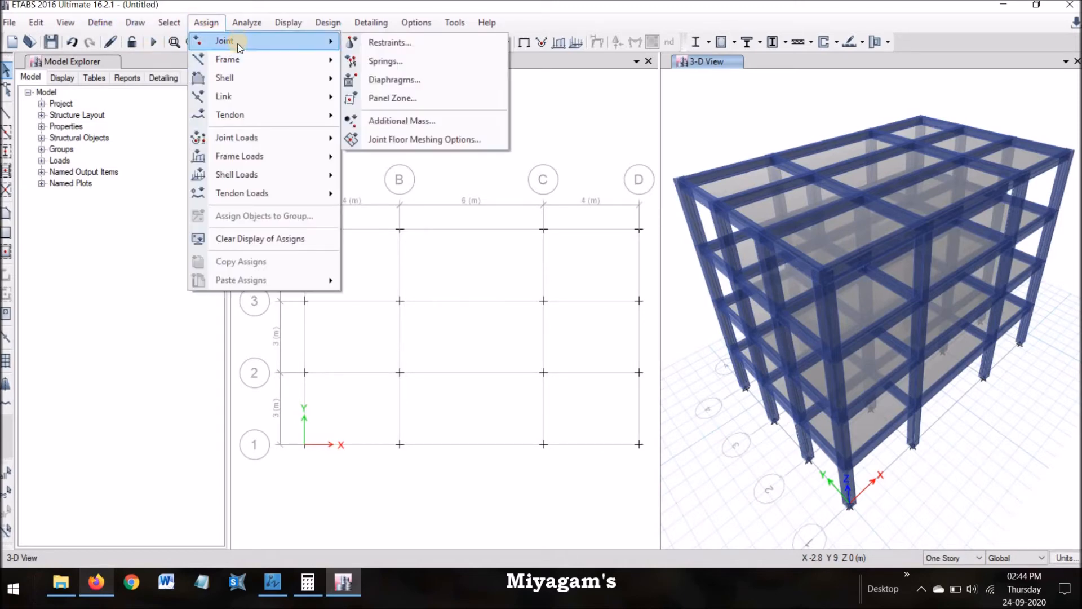
{"action": "mouse_move", "coordinate": [274, 141]}
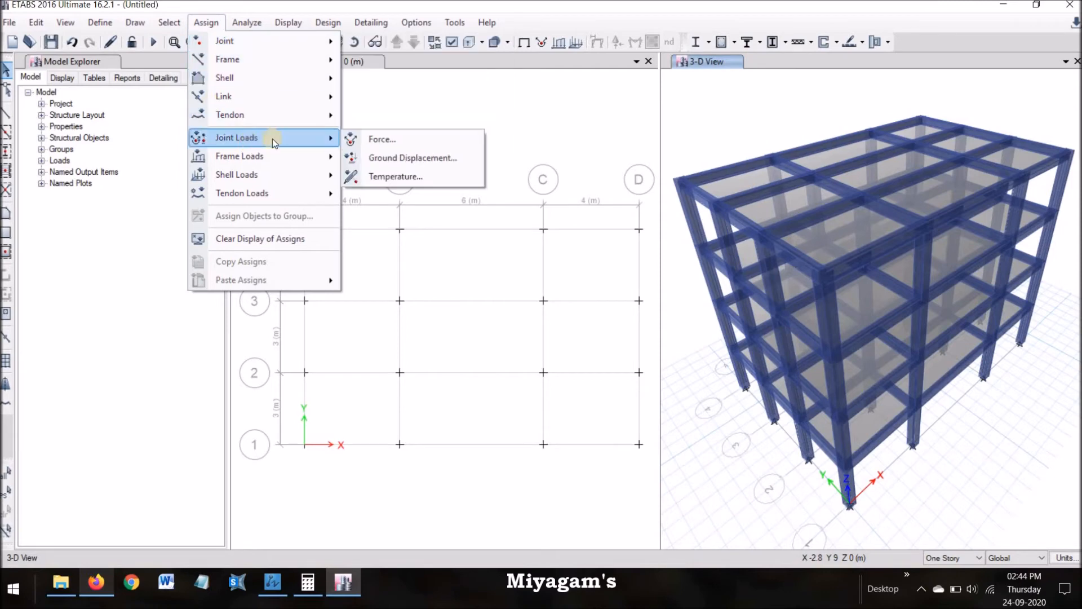
{"action": "left_click", "coordinate": [359, 139]}
{"action": "left_click", "coordinate": [523, 233]}
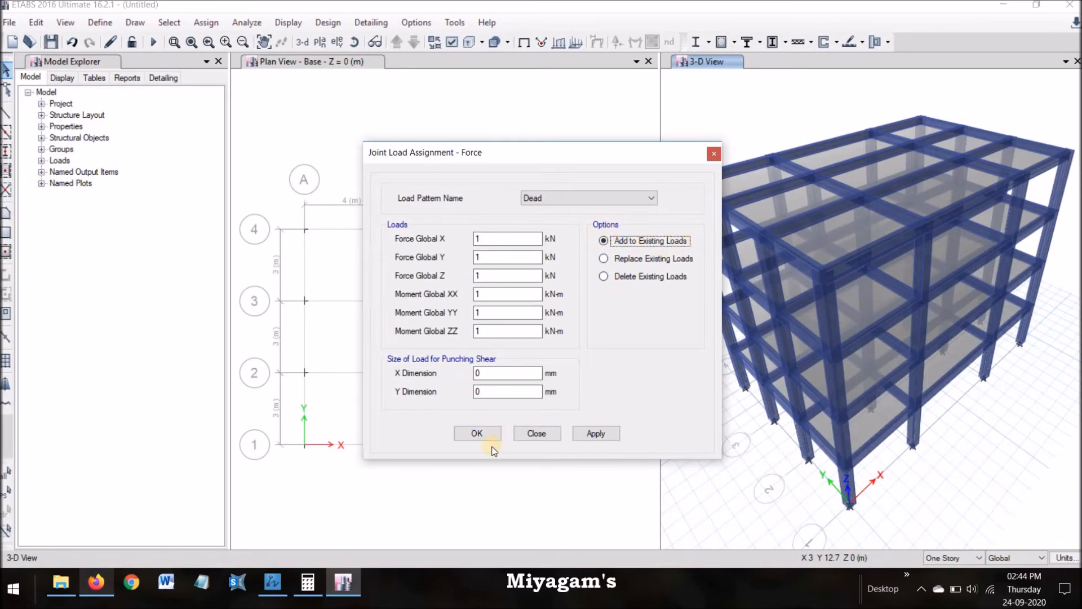
{"action": "left_click", "coordinate": [605, 426]}
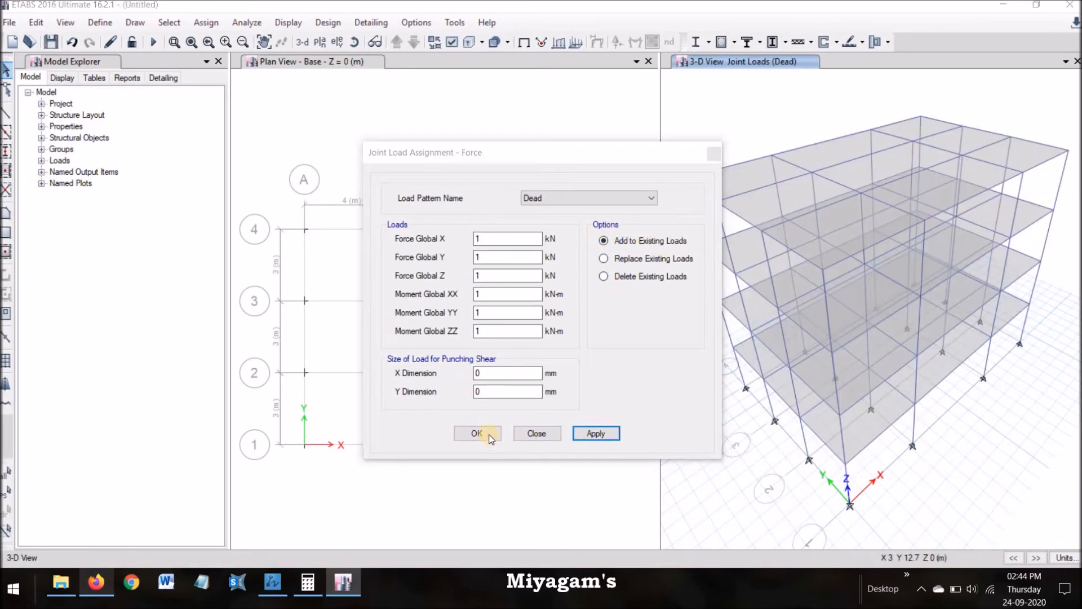
{"action": "left_click", "coordinate": [649, 337]}
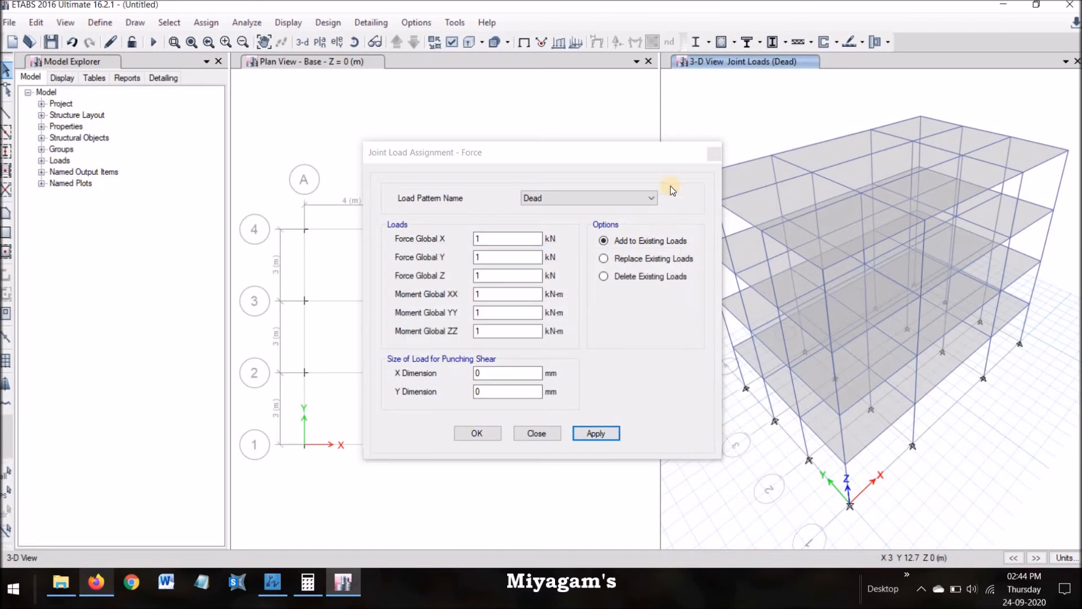
{"action": "left_click", "coordinate": [713, 157]}
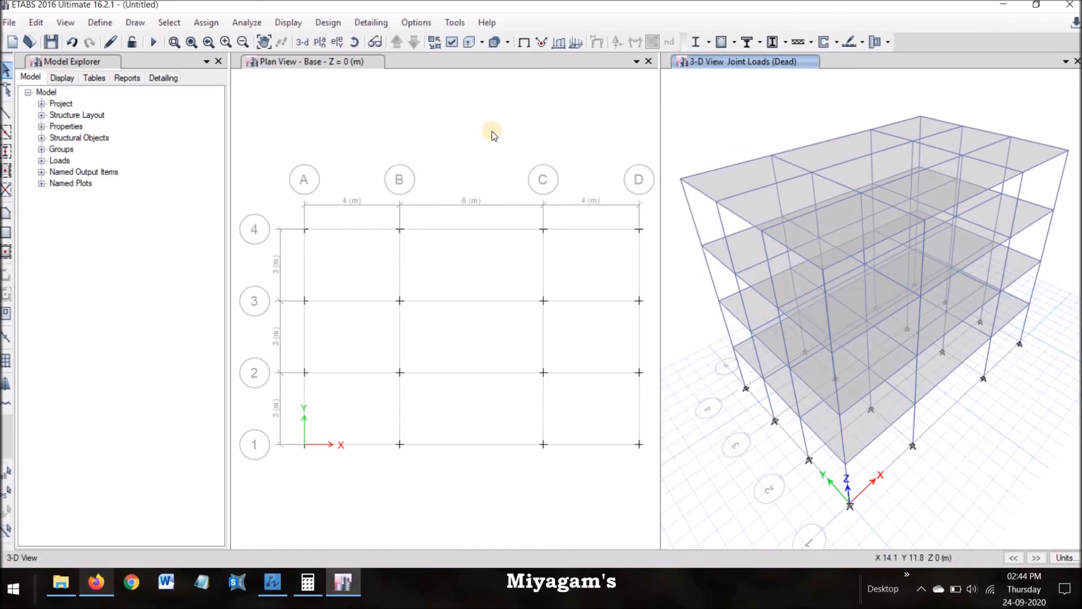
Step: Select the whole model and add Dead joint loads of 1 kN force and 1 kN-m moment in every global direction
{"action": "key", "text": "ctrl+a"}
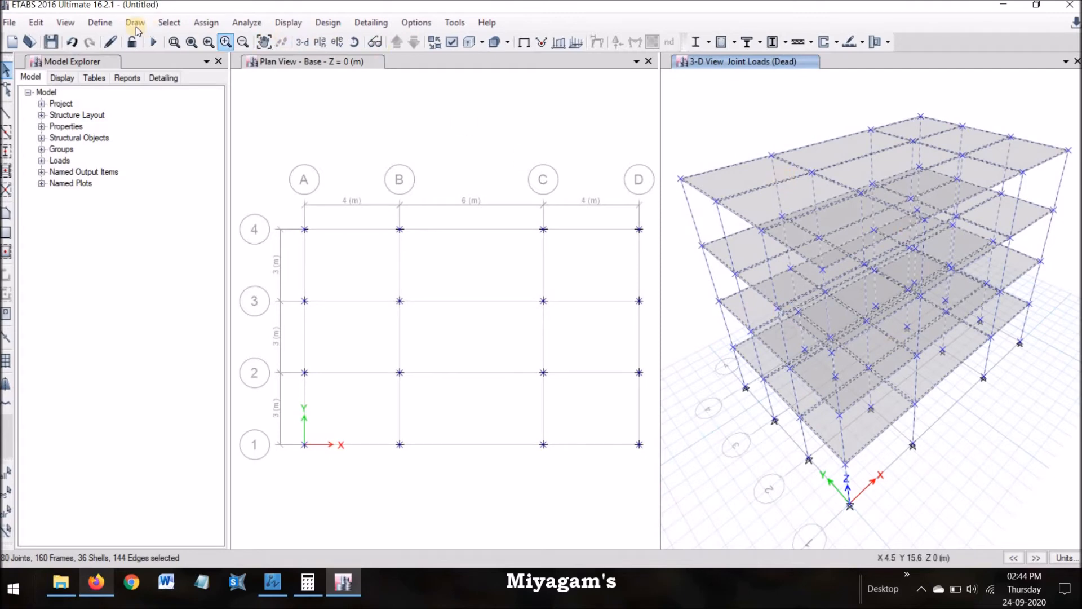
{"action": "left_click", "coordinate": [195, 22]}
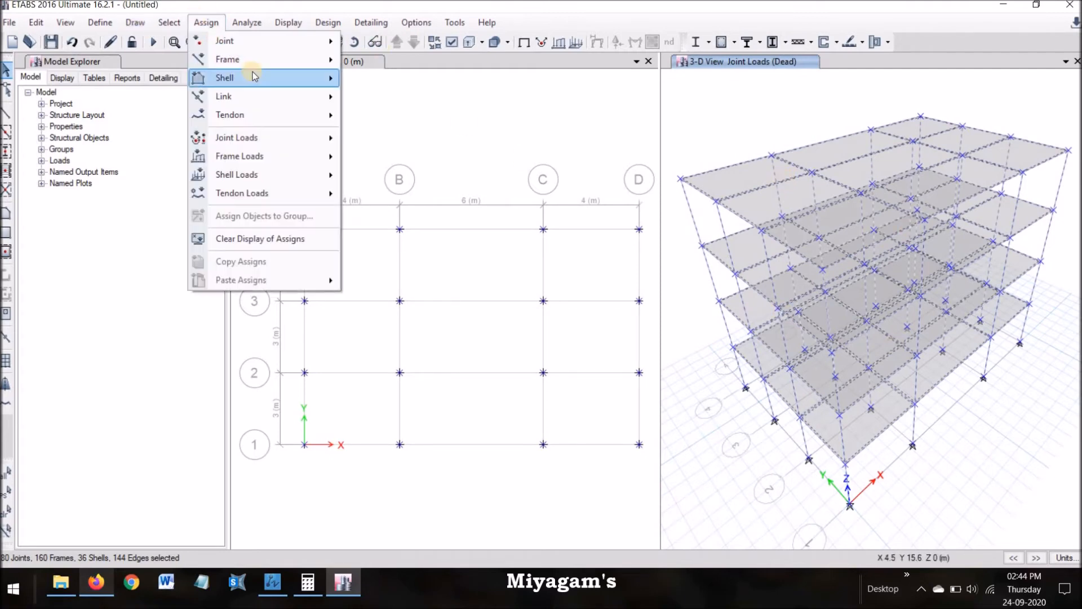
{"action": "left_click", "coordinate": [265, 137]}
{"action": "left_click", "coordinate": [378, 140]}
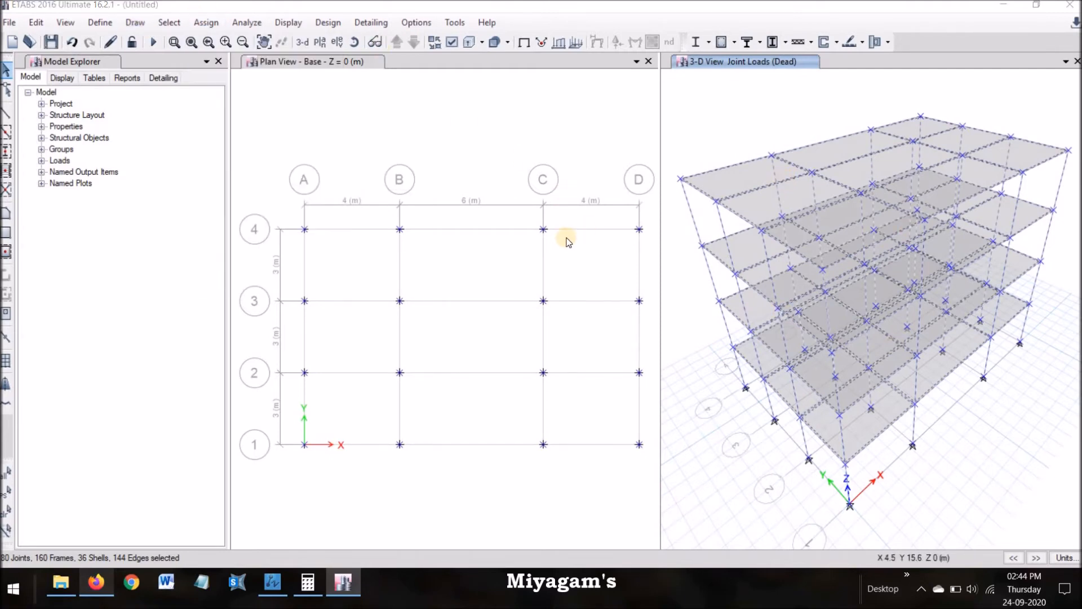
{"action": "left_click", "coordinate": [603, 241]}
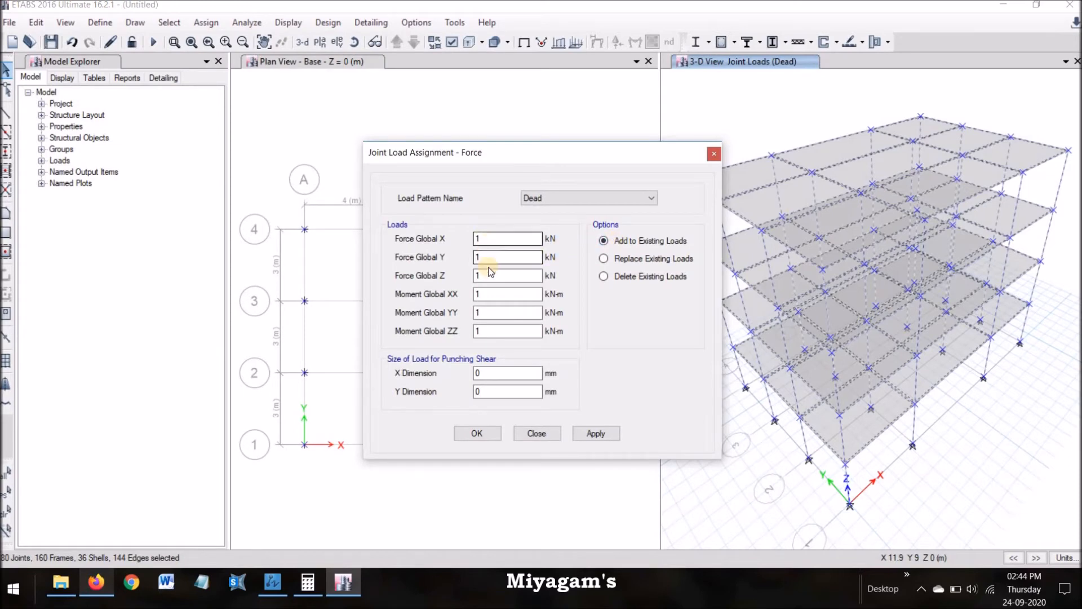
{"action": "left_click", "coordinate": [595, 433]}
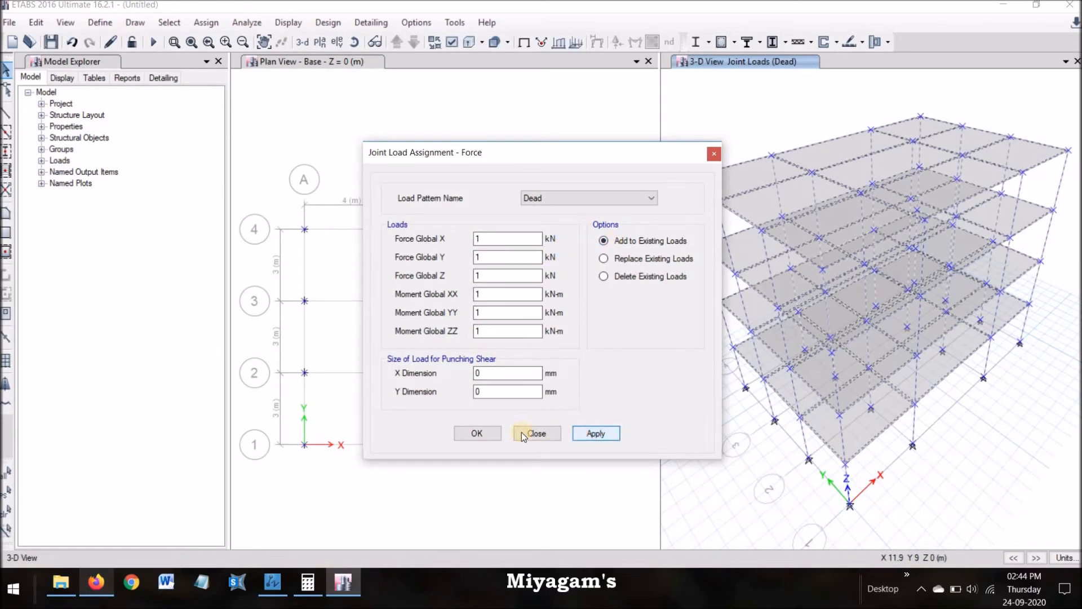
{"action": "left_click", "coordinate": [477, 433]}
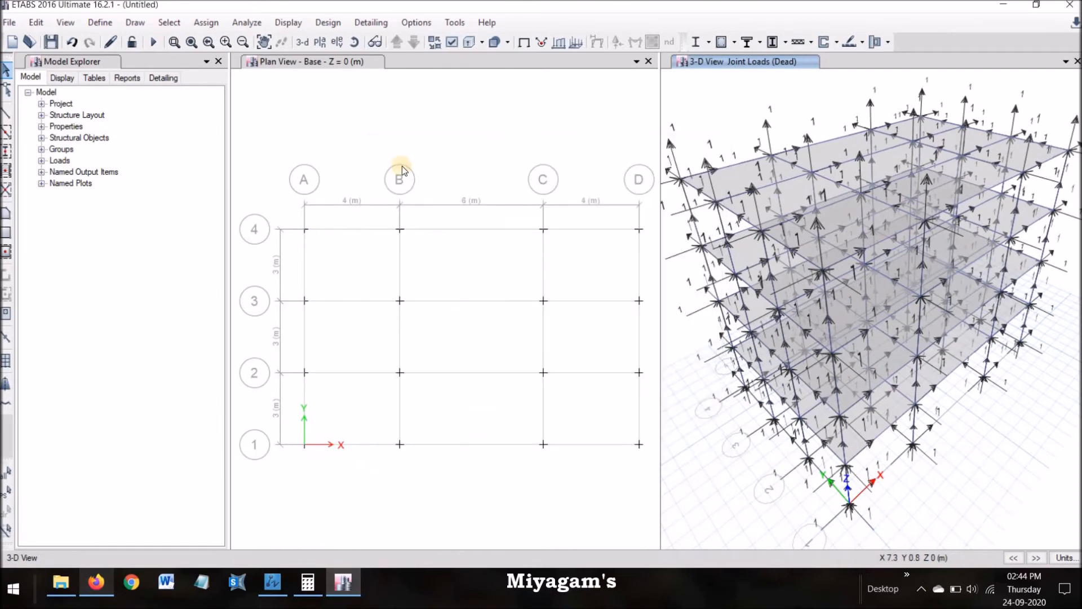
Step: Select all frames that have the Beam0.25x0.40 section property
{"action": "left_click", "coordinate": [512, 71]}
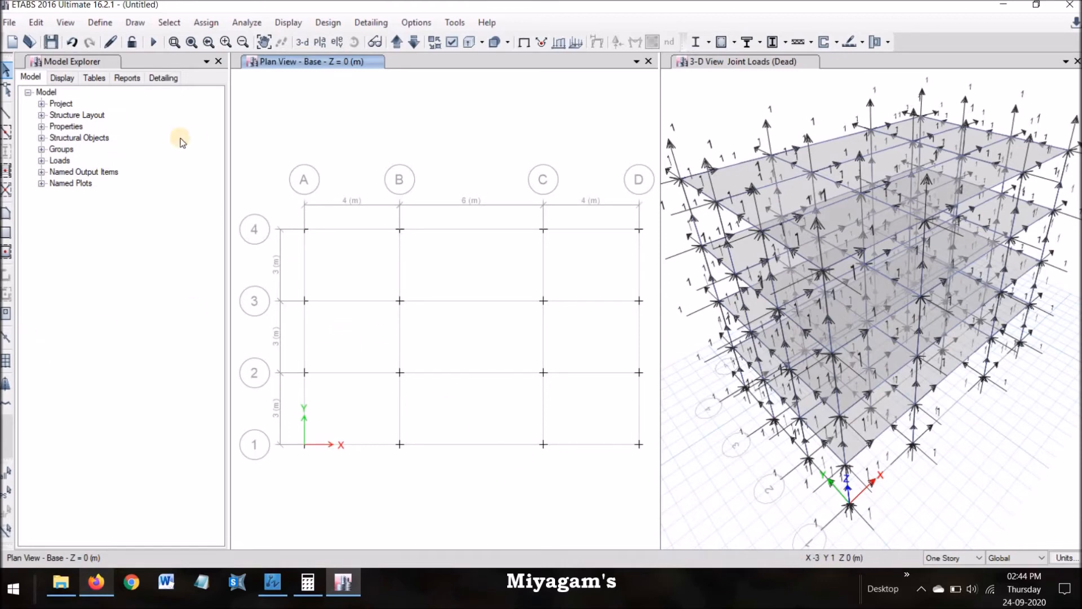
{"action": "left_click", "coordinate": [170, 22]}
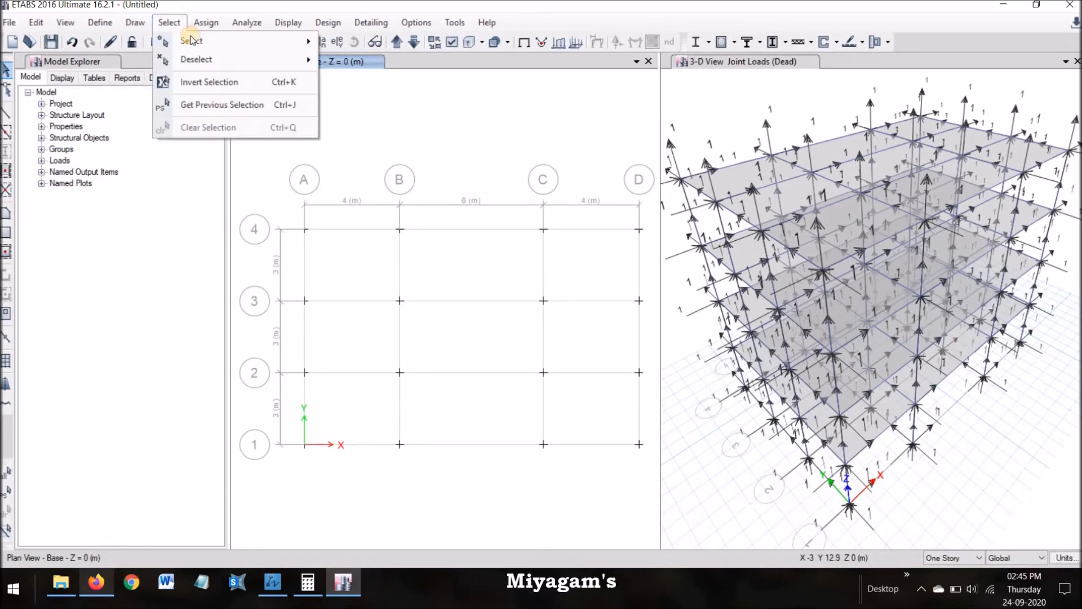
{"action": "mouse_move", "coordinate": [252, 41]}
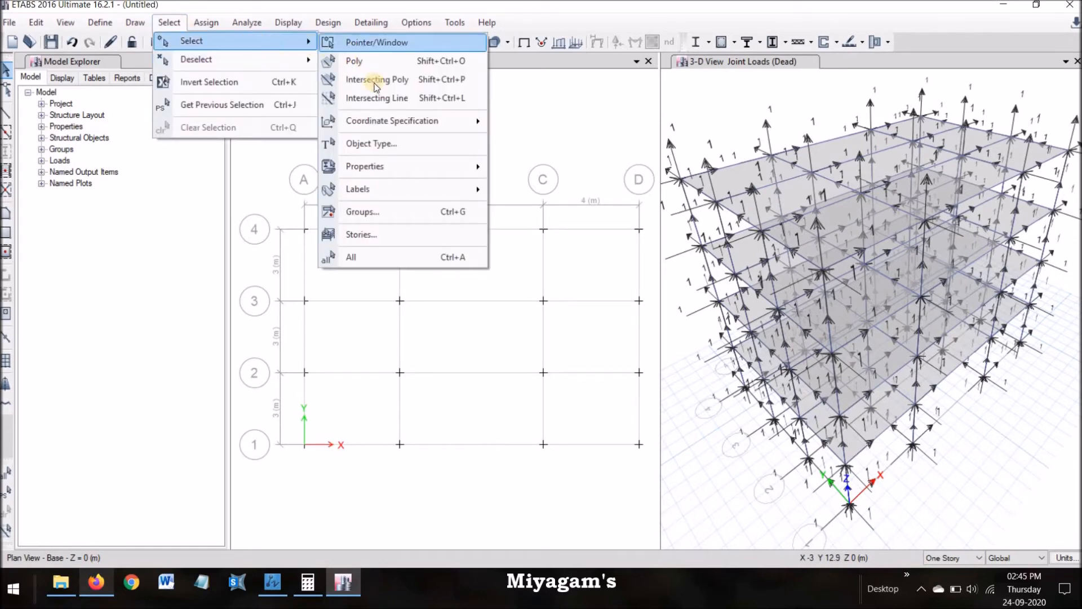
{"action": "mouse_move", "coordinate": [397, 164]}
{"action": "left_click", "coordinate": [519, 192]}
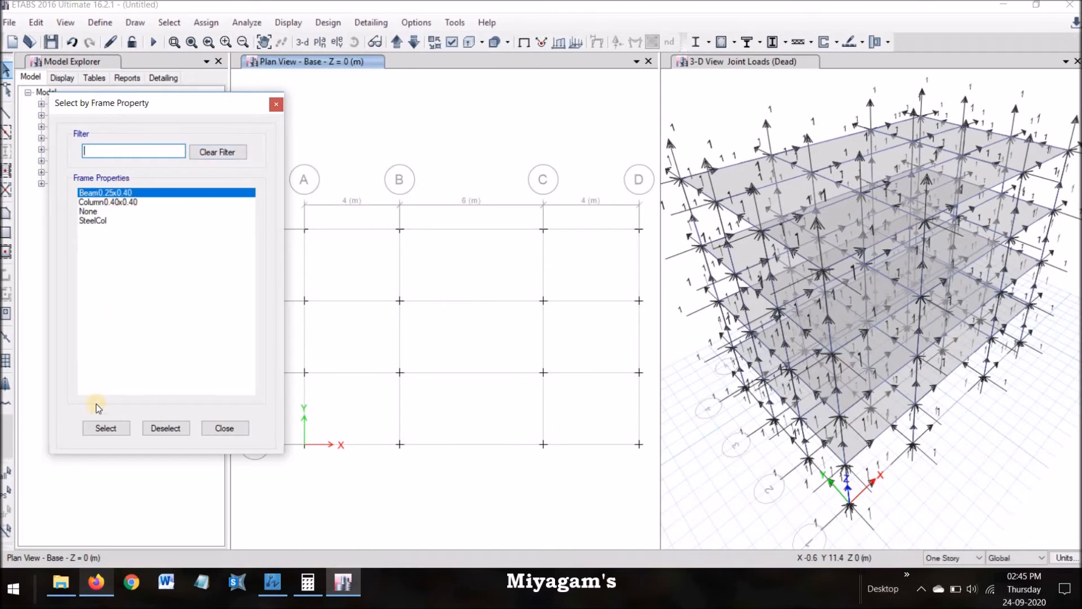
{"action": "left_click", "coordinate": [104, 429]}
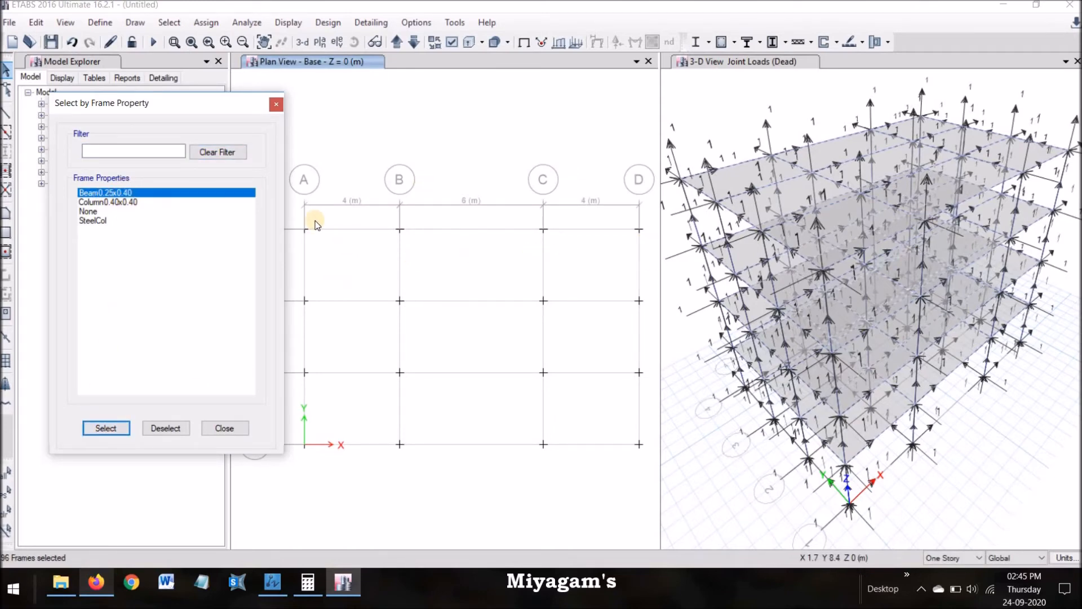
Step: Open the distributed frame load assignment for the selected beams at its uniform load value
{"action": "left_click", "coordinate": [218, 21]}
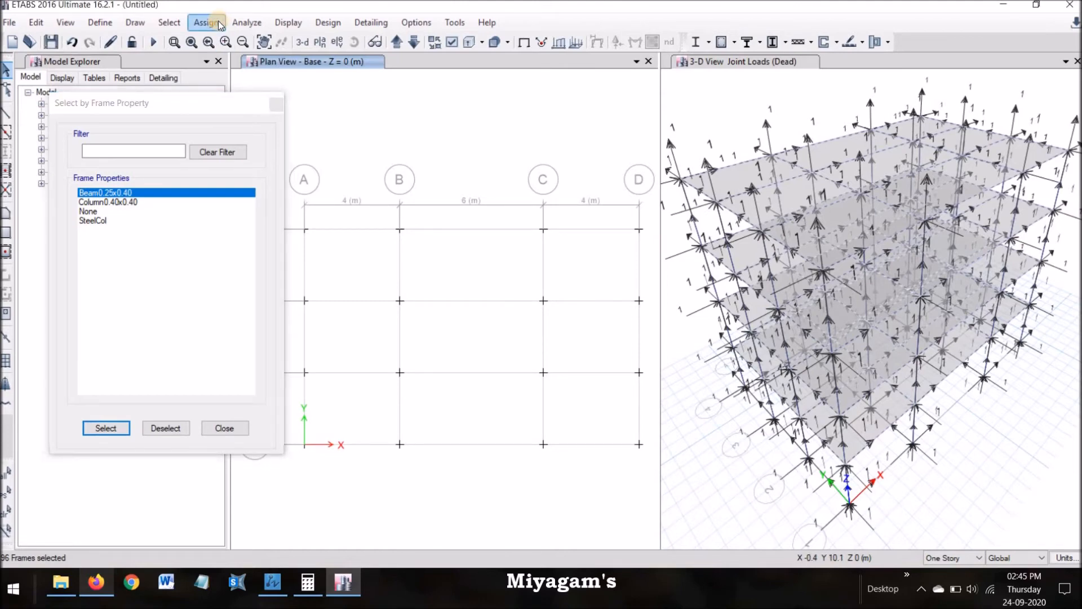
{"action": "left_click", "coordinate": [218, 21]}
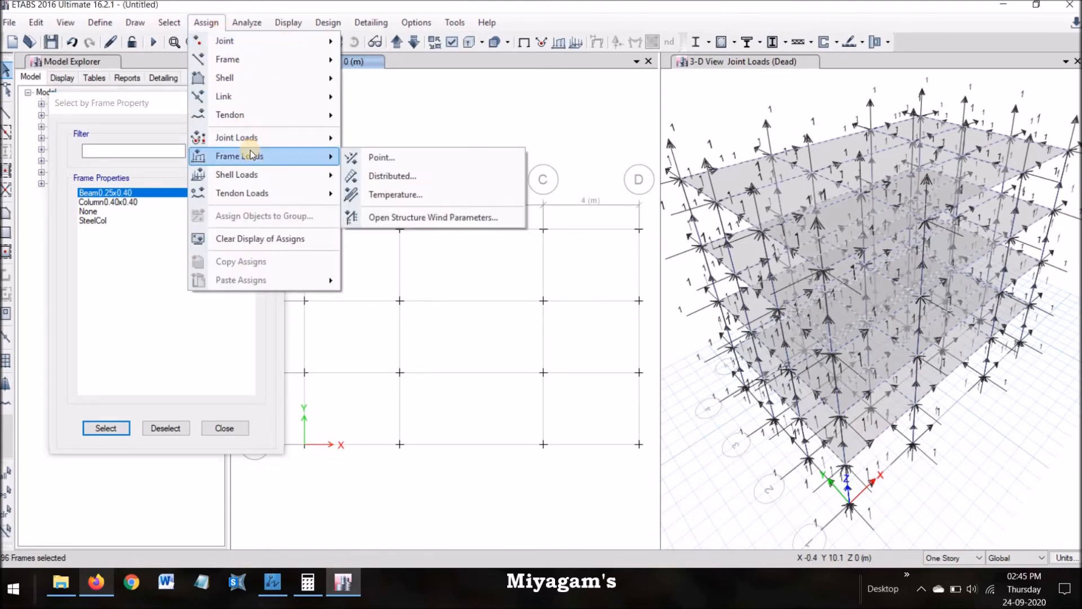
{"action": "mouse_move", "coordinate": [290, 155]}
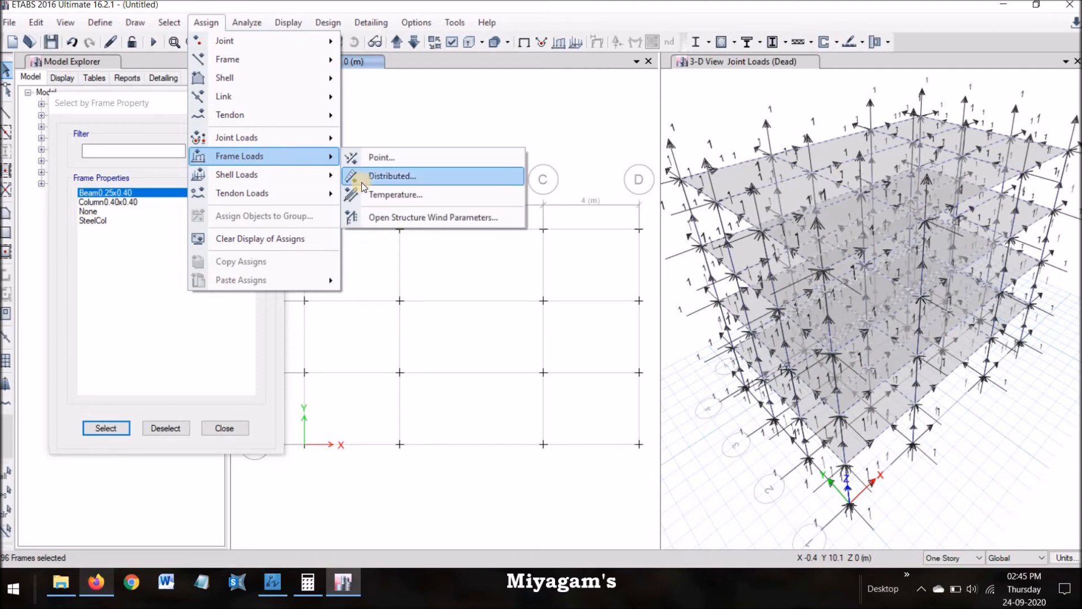
{"action": "left_click", "coordinate": [389, 176]}
{"action": "left_click", "coordinate": [453, 414]}
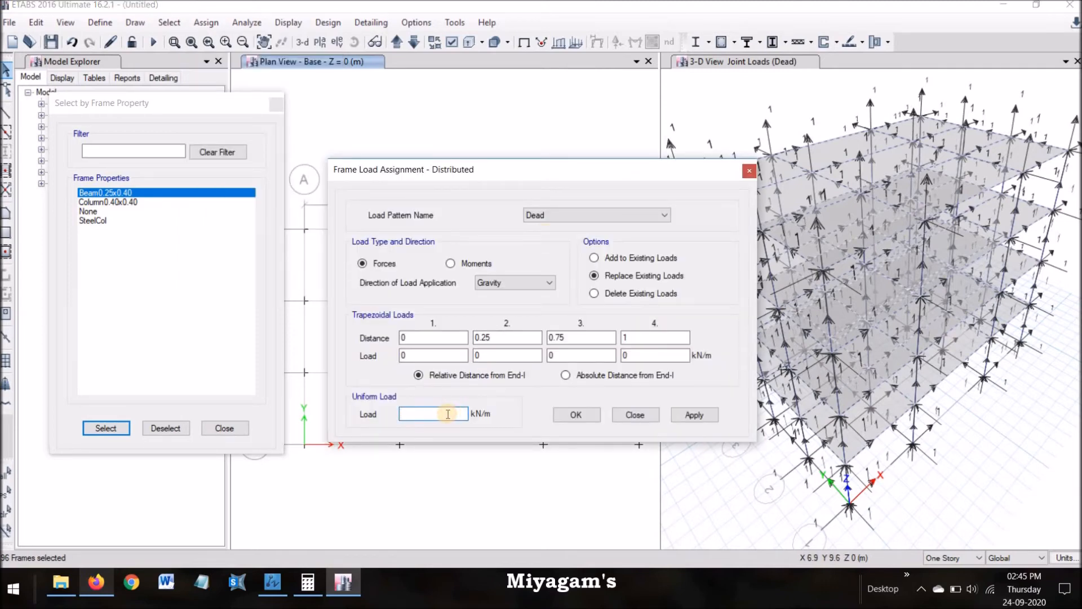
Step: Switch to Calculator, work out the beam self-weight per metre as 0.25 × 0.4 × 25, and return to ETABS
{"action": "left_click", "coordinate": [308, 582]}
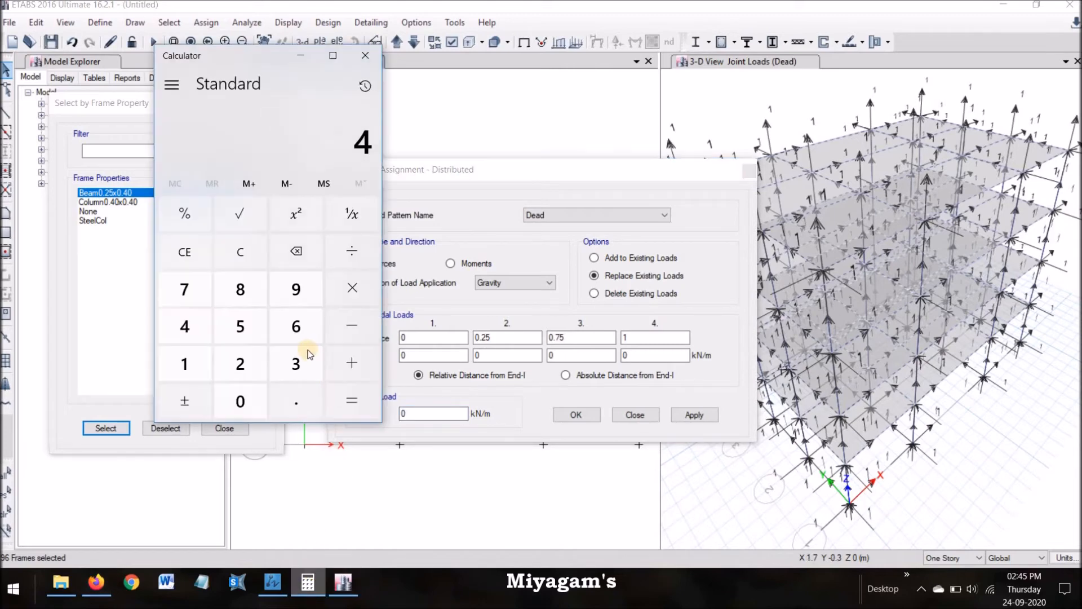
{"action": "left_click", "coordinate": [196, 254]}
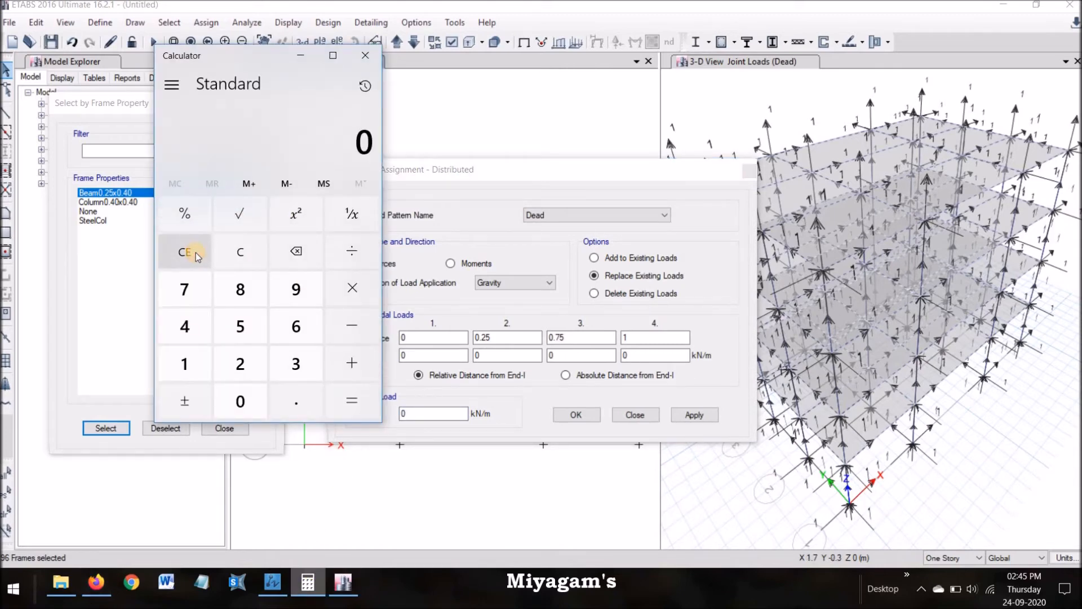
{"action": "left_click", "coordinate": [296, 401]}
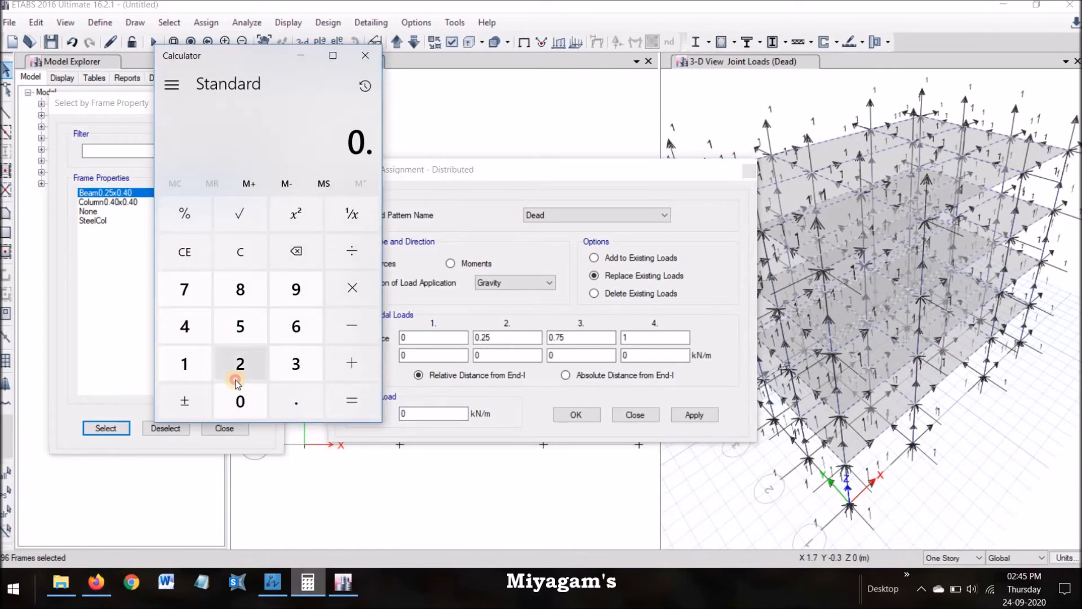
{"action": "left_click", "coordinate": [239, 382]}
{"action": "left_click", "coordinate": [237, 328]}
{"action": "left_click", "coordinate": [351, 288]}
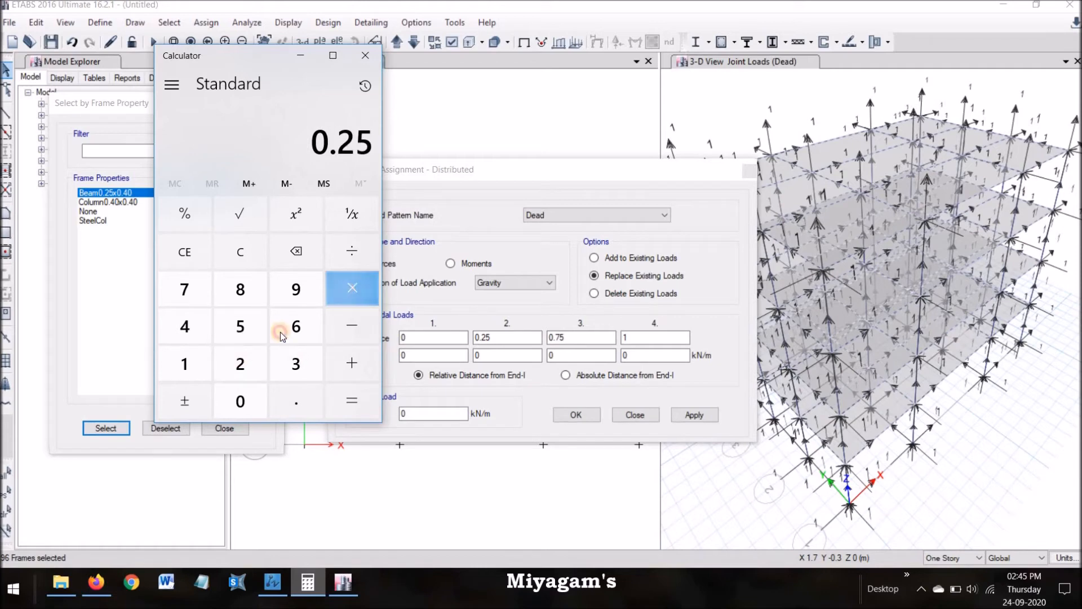
{"action": "left_click", "coordinate": [241, 398]}
{"action": "left_click", "coordinate": [297, 397]}
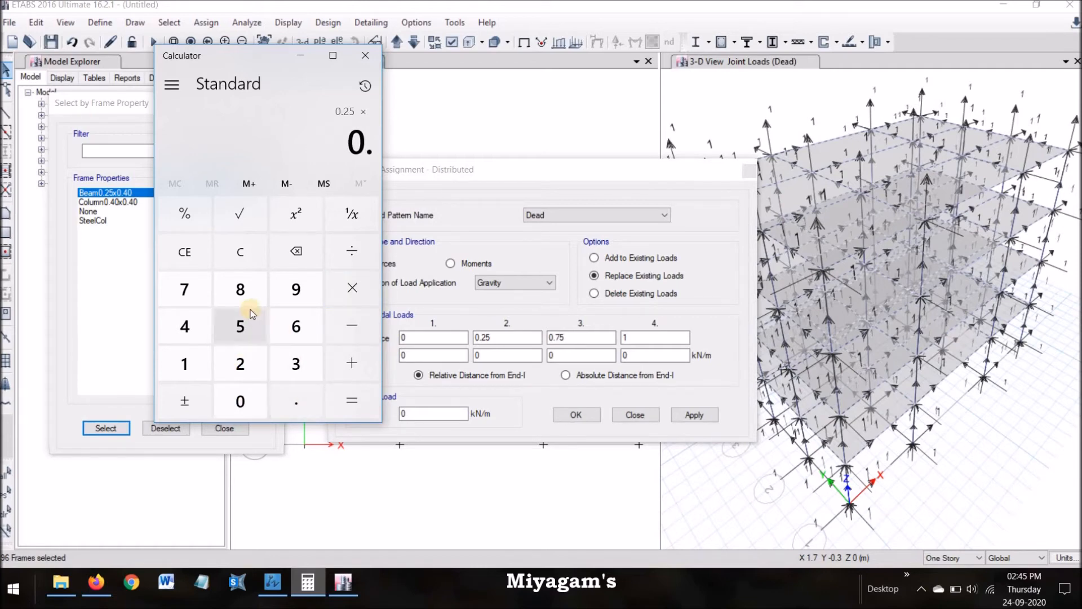
{"action": "left_click", "coordinate": [213, 340]}
{"action": "left_click", "coordinate": [351, 287]}
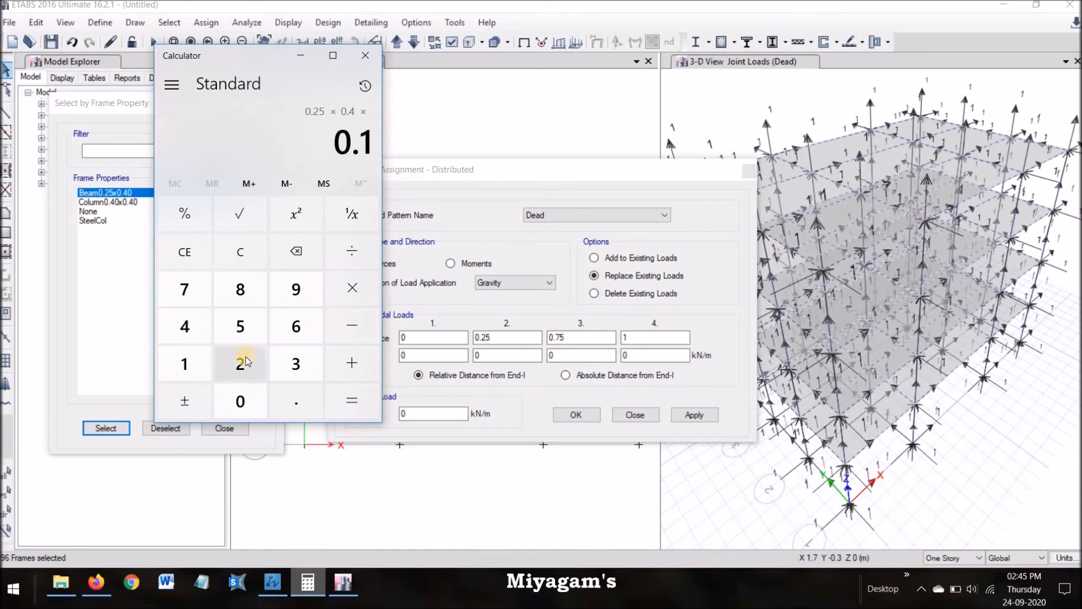
{"action": "left_click", "coordinate": [240, 330]}
{"action": "left_click", "coordinate": [352, 398]}
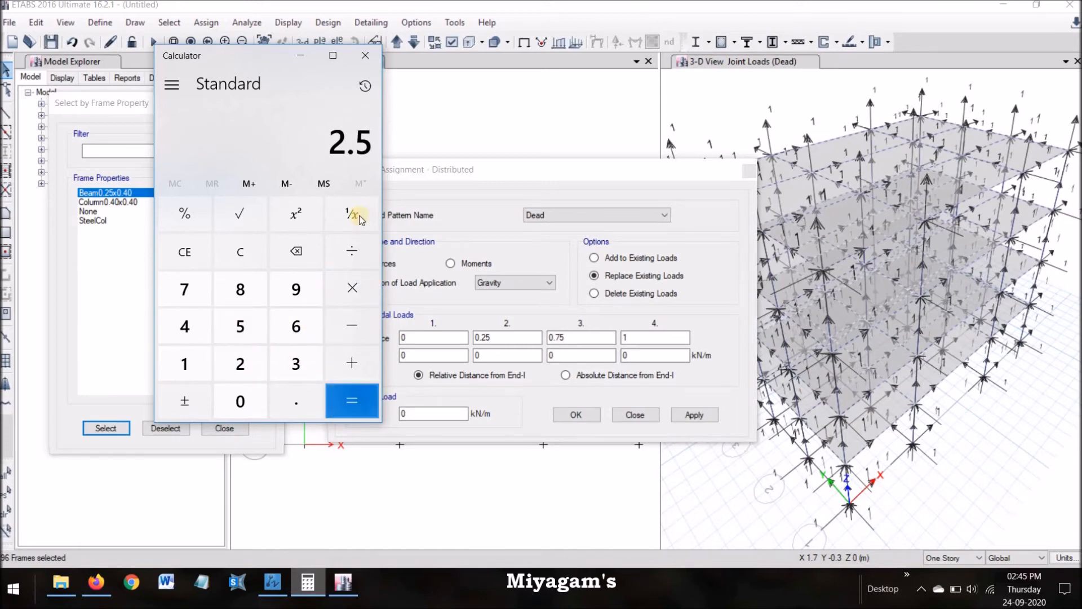
{"action": "left_click", "coordinate": [300, 55]}
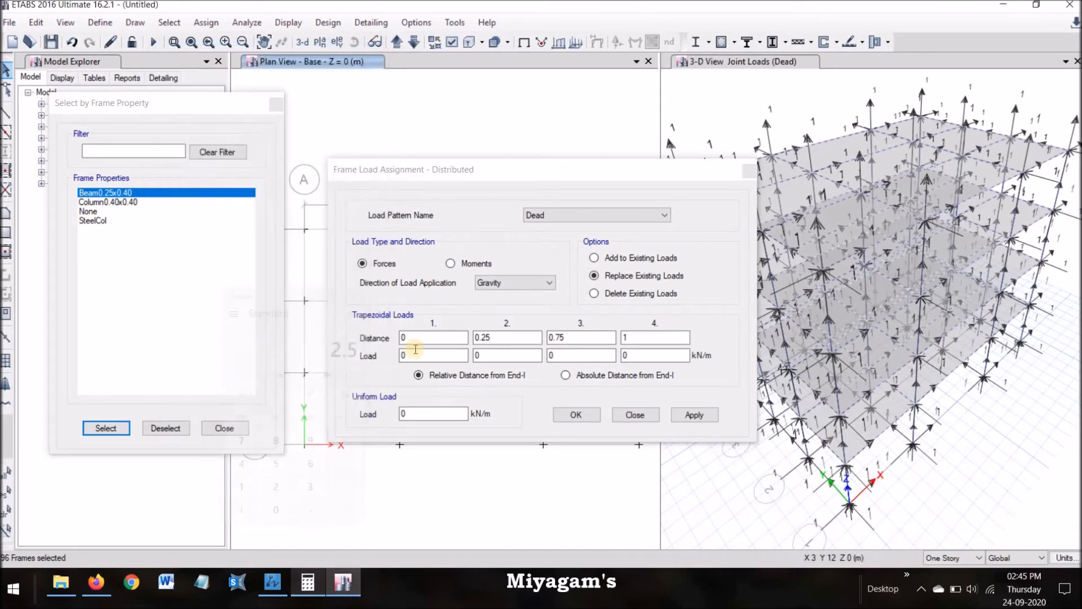
Step: Assign a uniform Dead load of 2.5 kN/m in the gravity direction to the selected beams, adding it to existing loads
{"action": "double_click", "coordinate": [403, 412]}
{"action": "key", "text": "BackSpace"}
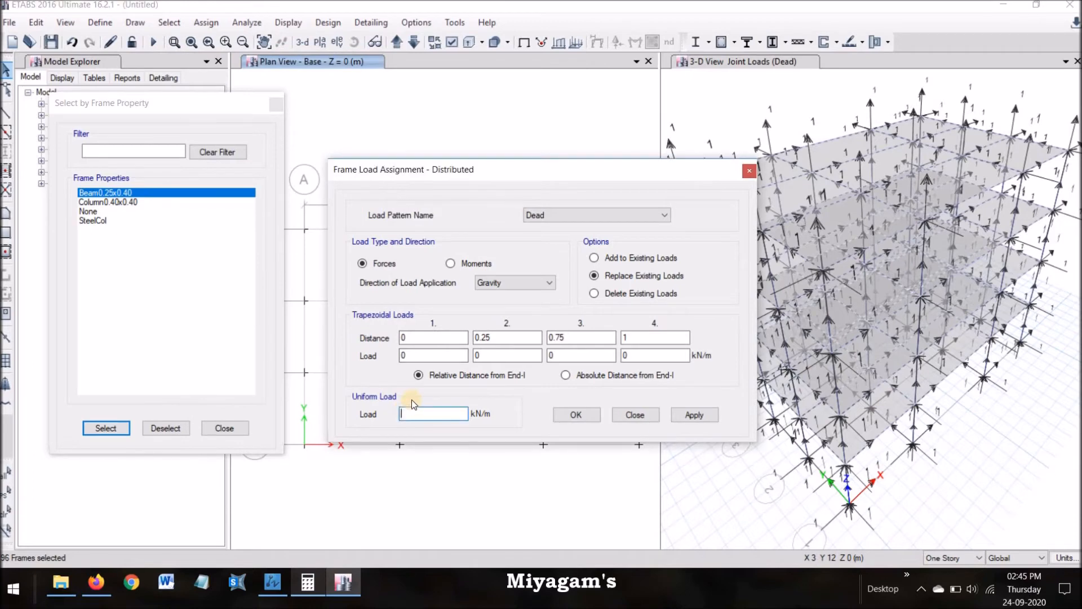
{"action": "type", "text": "2.5"}
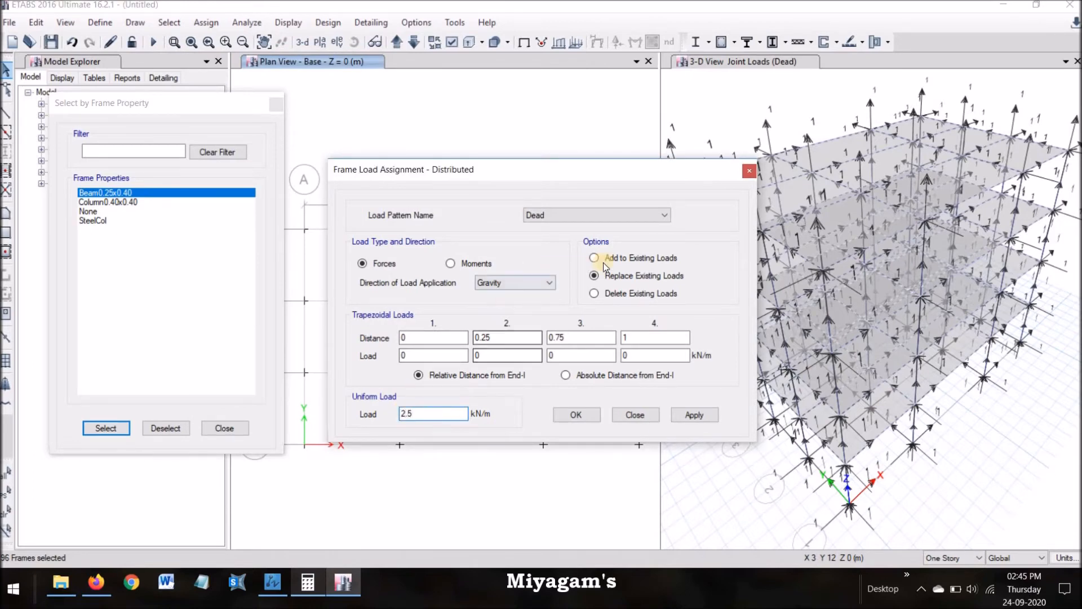
{"action": "left_click", "coordinate": [617, 258]}
{"action": "left_click", "coordinate": [693, 415]}
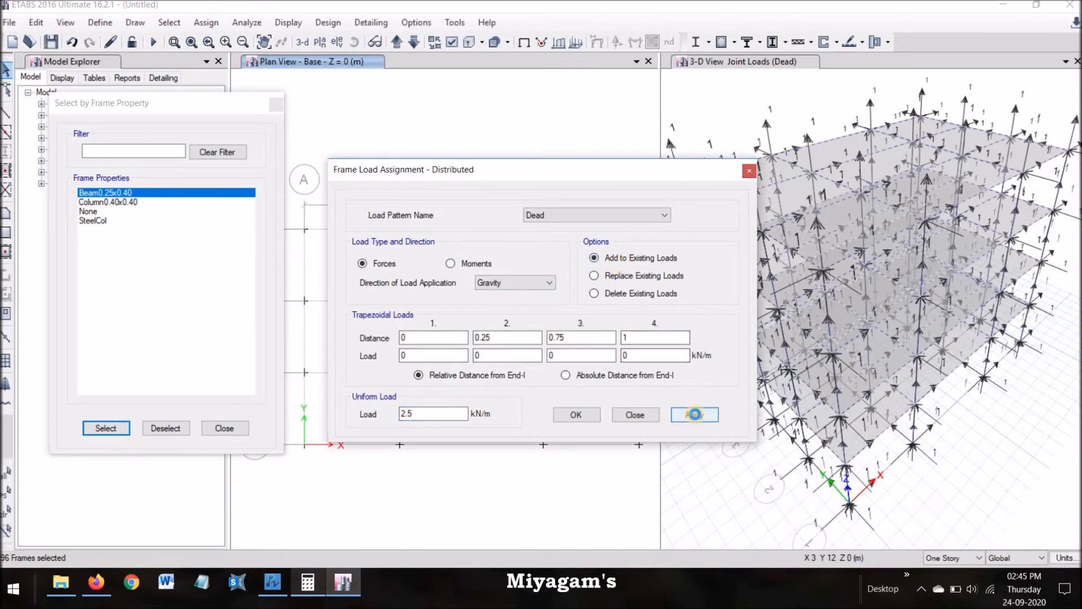
{"action": "left_click", "coordinate": [575, 415]}
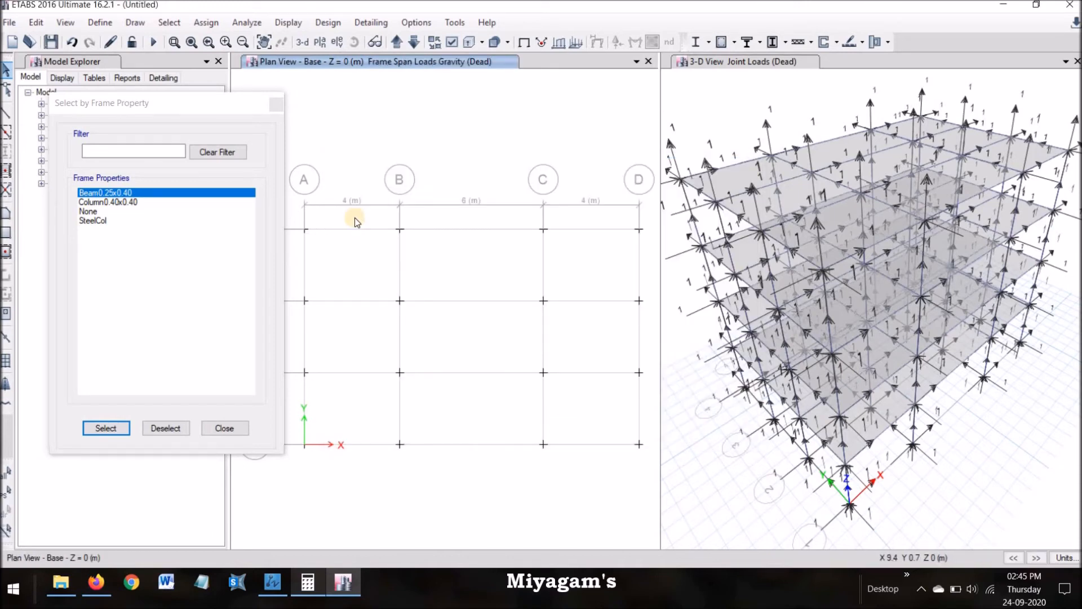
Step: Select all frames with the Column0.40x0.40 section property and open the distributed frame load assignment for them
{"action": "left_click", "coordinate": [113, 202]}
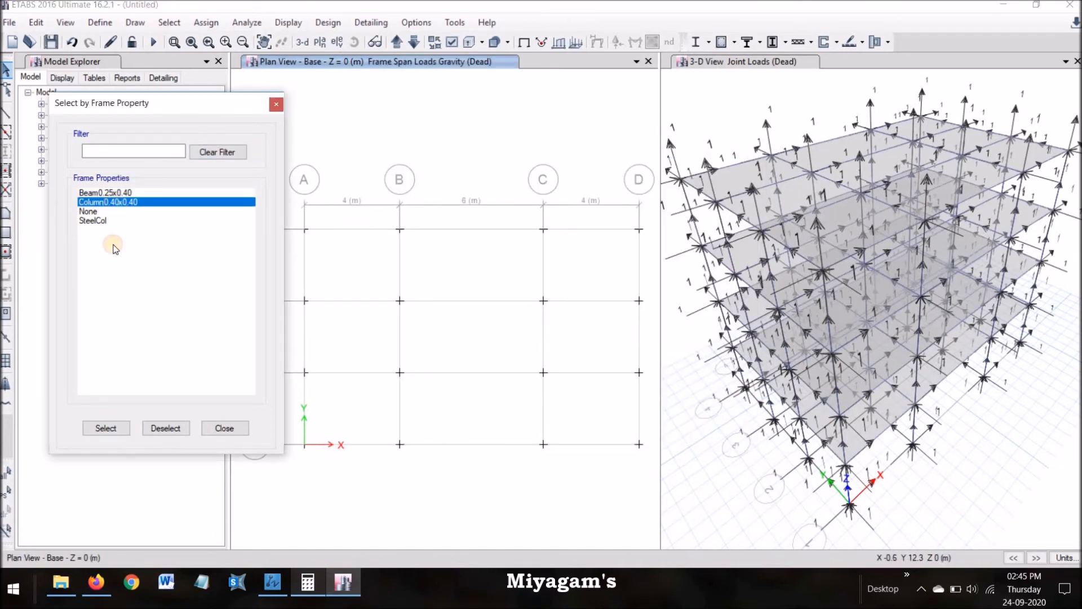
{"action": "left_click", "coordinate": [120, 430]}
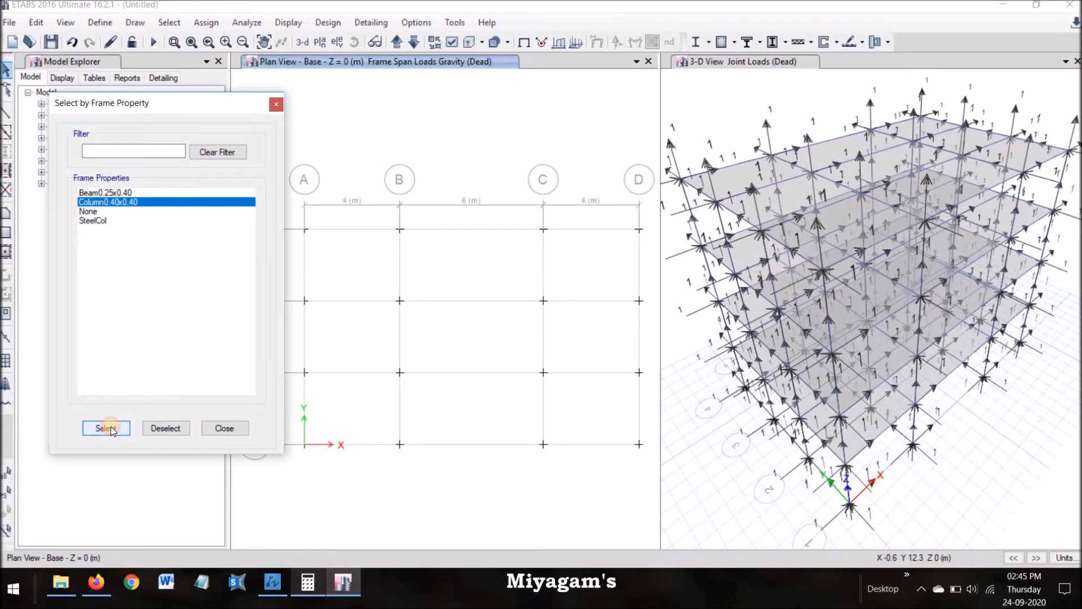
{"action": "left_click", "coordinate": [154, 42]}
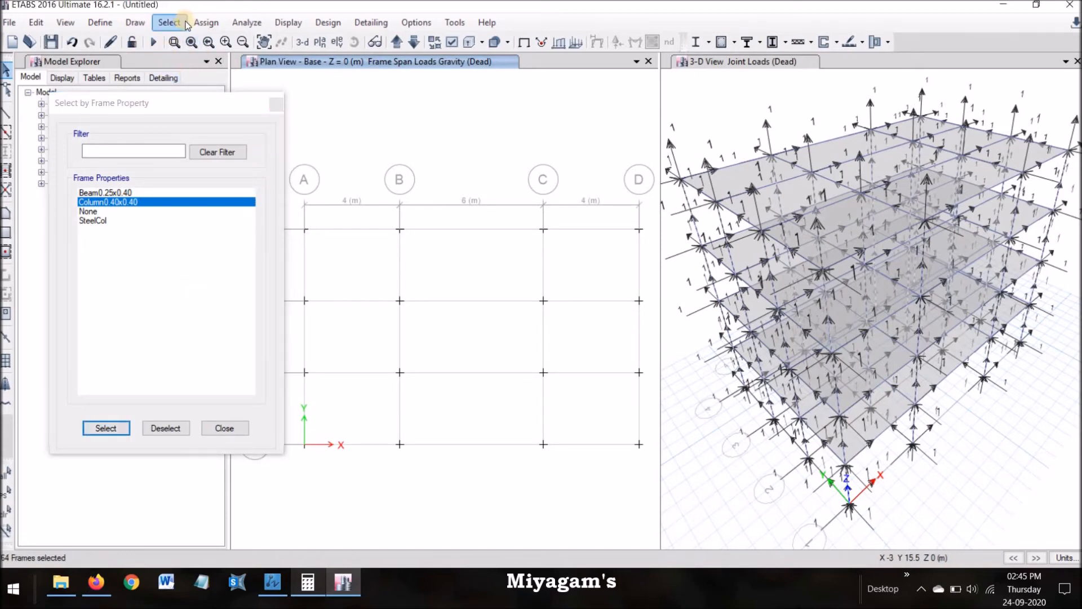
{"action": "left_click", "coordinate": [206, 22]}
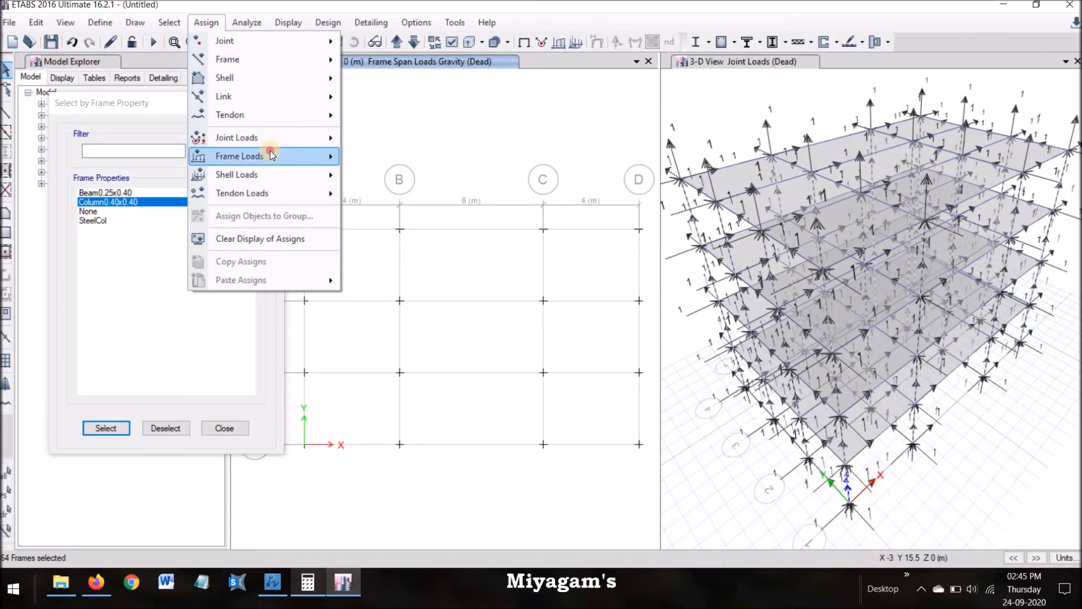
{"action": "mouse_move", "coordinate": [271, 155]}
{"action": "left_click", "coordinate": [361, 176]}
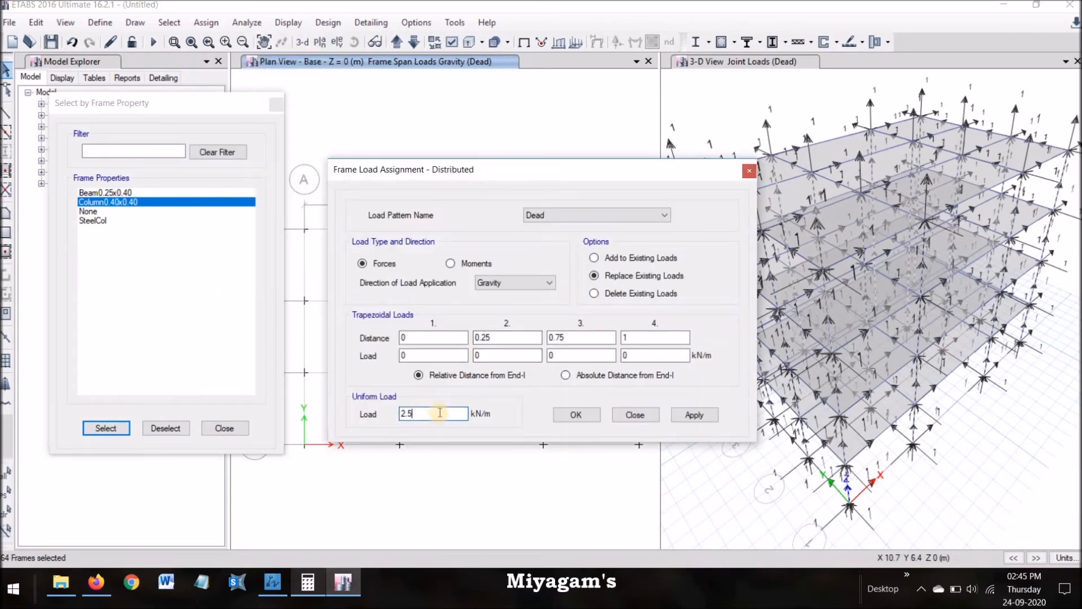
Step: Switch to Calculator, work out the column self-weight per metre as 0.4 × 0.4 × 25, and return to ETABS
{"action": "left_click", "coordinate": [307, 582]}
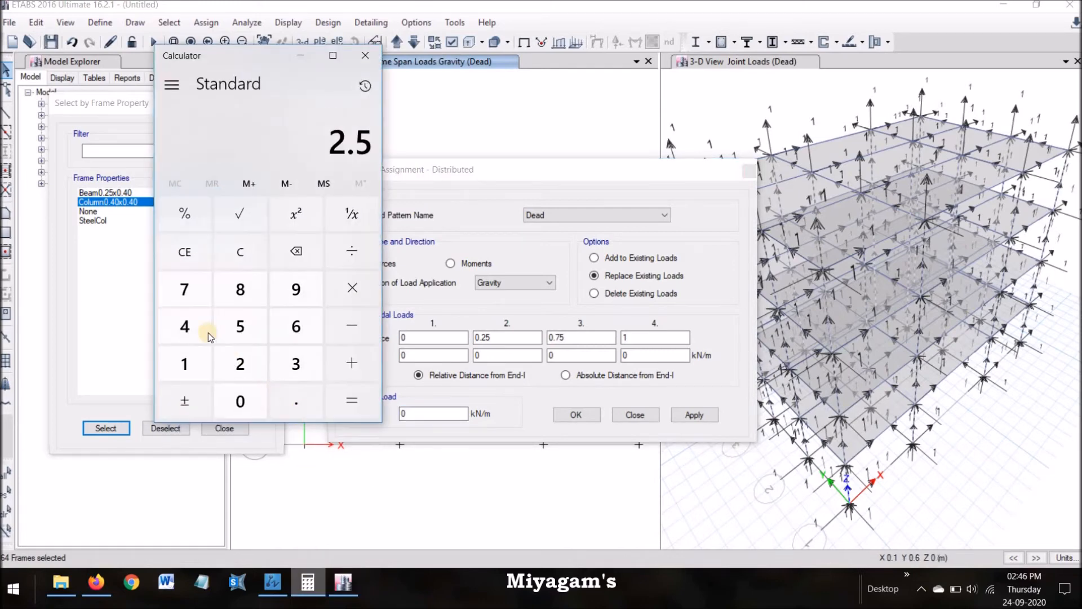
{"action": "left_click", "coordinate": [231, 401]}
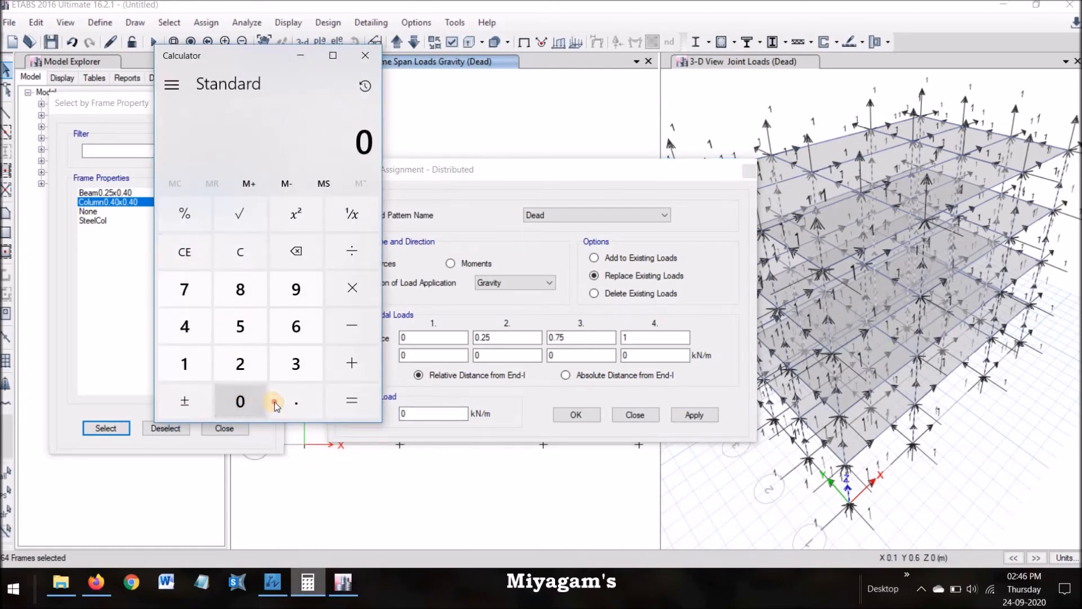
{"action": "left_click", "coordinate": [276, 404]}
{"action": "left_click", "coordinate": [185, 326]}
{"action": "left_click", "coordinate": [353, 288]}
{"action": "left_click", "coordinate": [248, 402]}
{"action": "left_click", "coordinate": [290, 402]}
{"action": "left_click", "coordinate": [184, 326]}
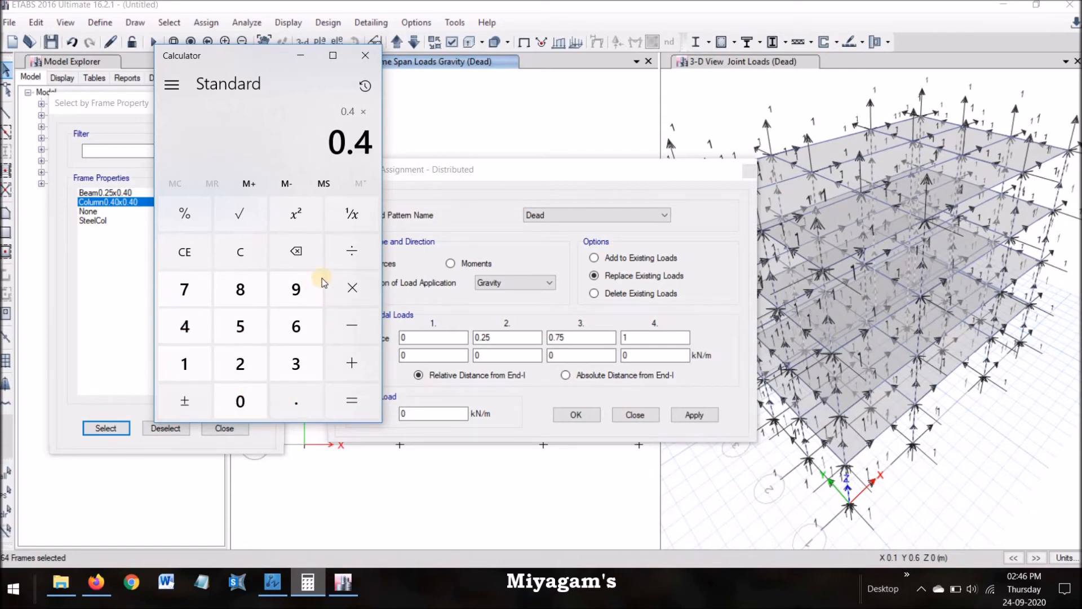
{"action": "left_click", "coordinate": [350, 289]}
{"action": "left_click", "coordinate": [240, 363]}
{"action": "left_click", "coordinate": [240, 326]}
{"action": "left_click", "coordinate": [352, 401]}
{"action": "left_click", "coordinate": [304, 58]}
Step: Add a uniform Dead gravity load of 4 kN/m to the selected columns' existing loads and close the frame property selection
{"action": "left_click", "coordinate": [433, 413]}
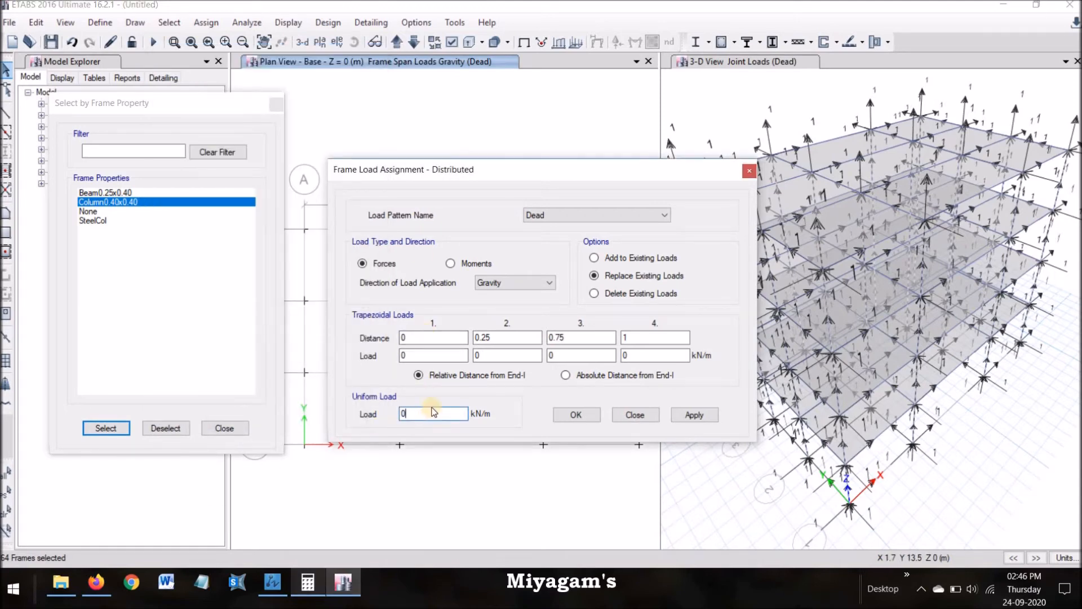
{"action": "left_click", "coordinate": [642, 257]}
{"action": "left_click", "coordinate": [680, 416]}
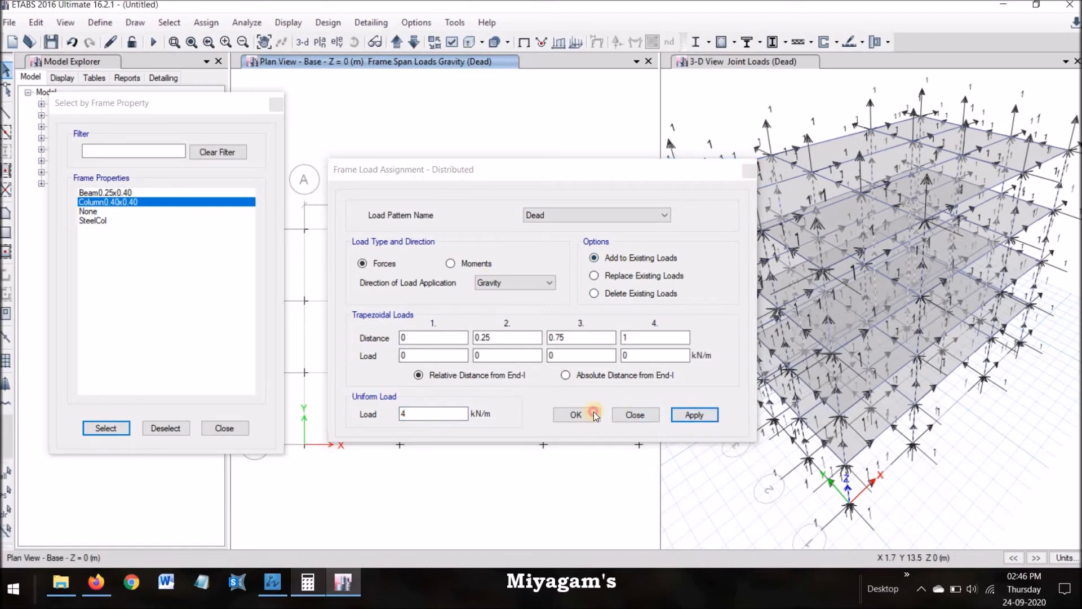
{"action": "left_click", "coordinate": [584, 415]}
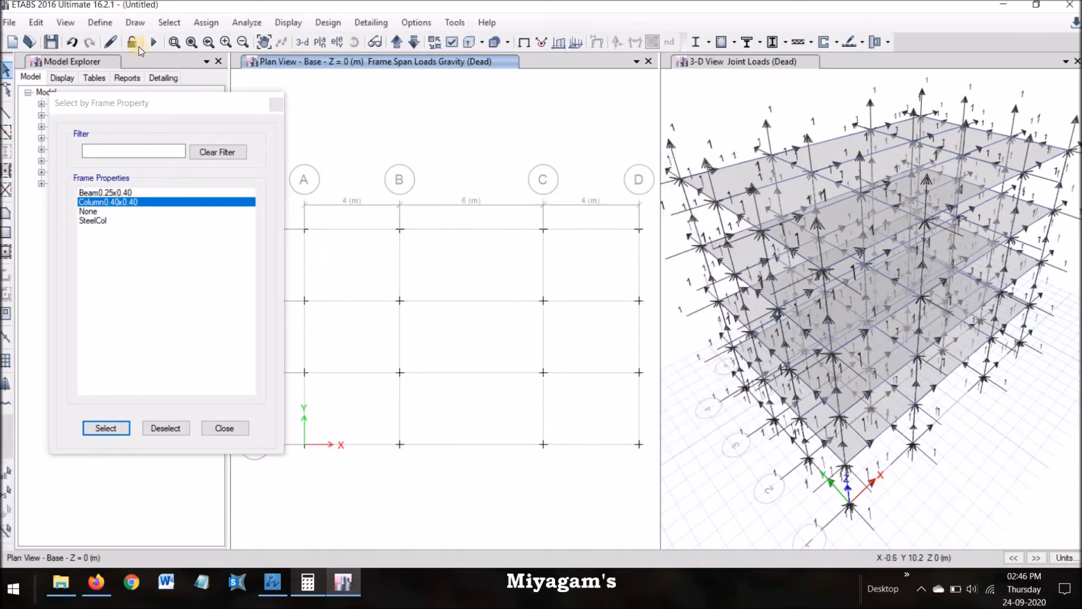
{"action": "left_click", "coordinate": [274, 104]}
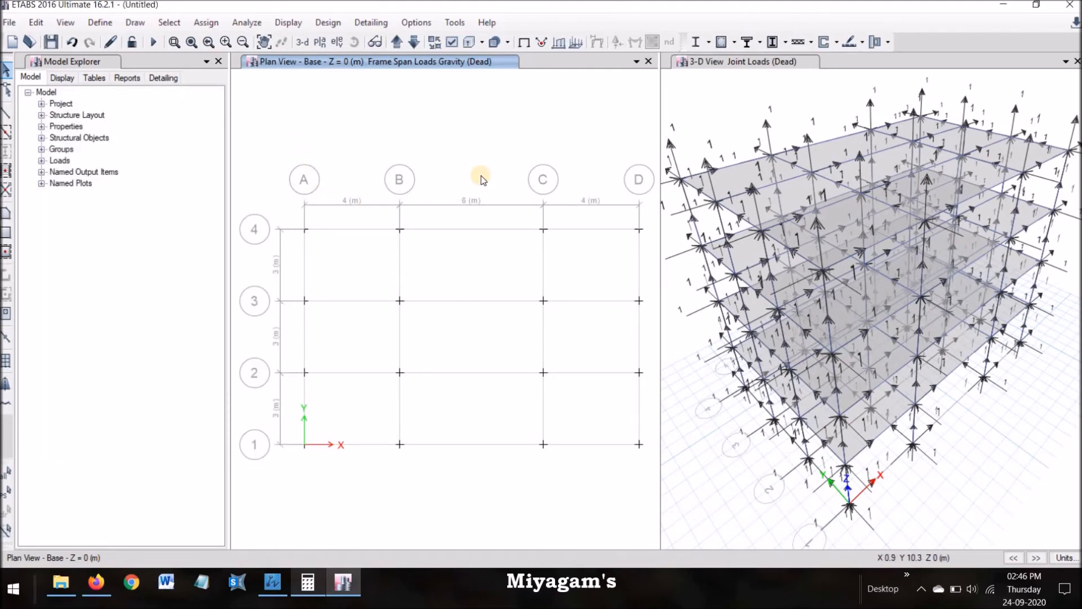
Step: Select all shells that have the Slab125 slab property
{"action": "left_click", "coordinate": [169, 23]}
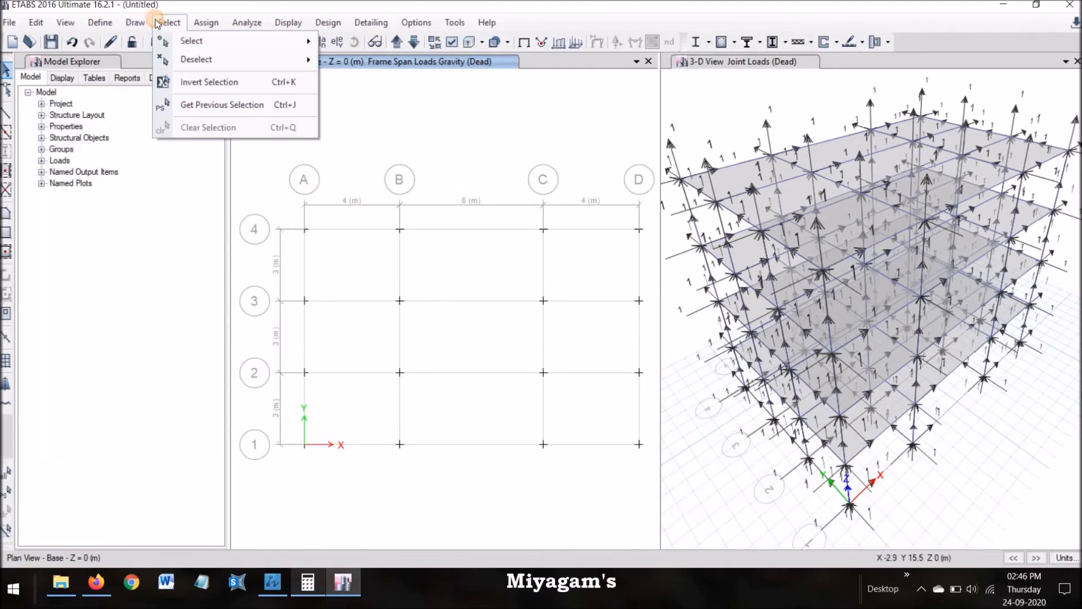
{"action": "mouse_move", "coordinate": [244, 44]}
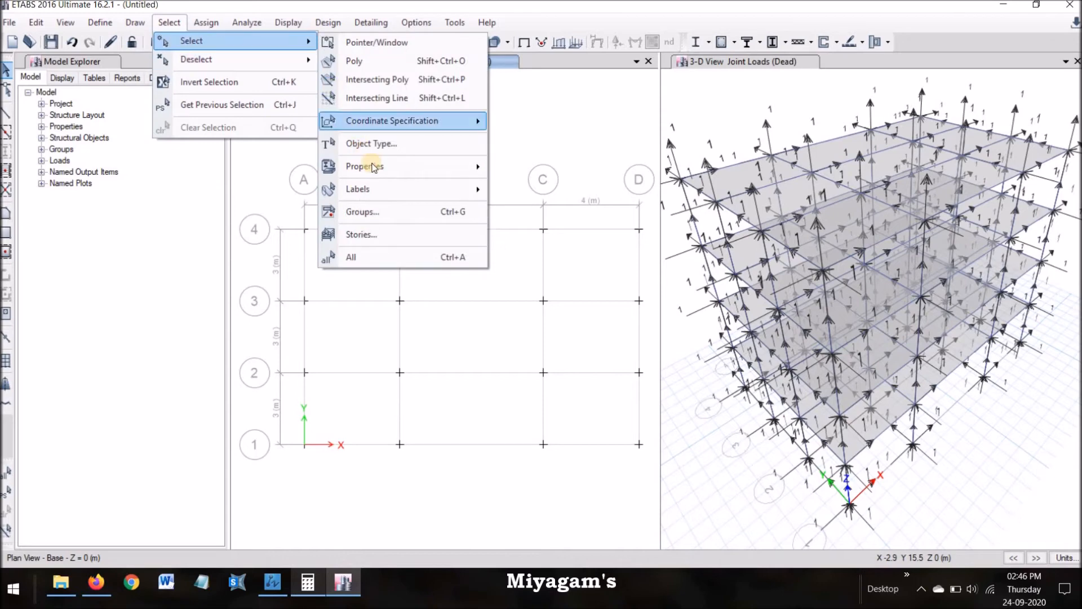
{"action": "mouse_move", "coordinate": [431, 168]}
{"action": "left_click", "coordinate": [541, 208]}
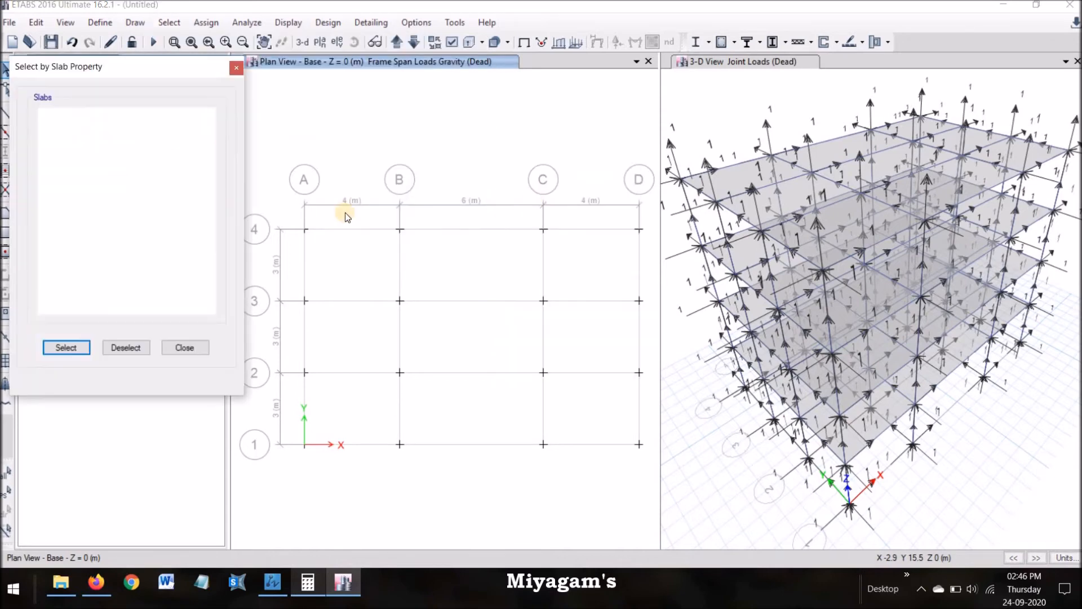
{"action": "left_click", "coordinate": [66, 123]}
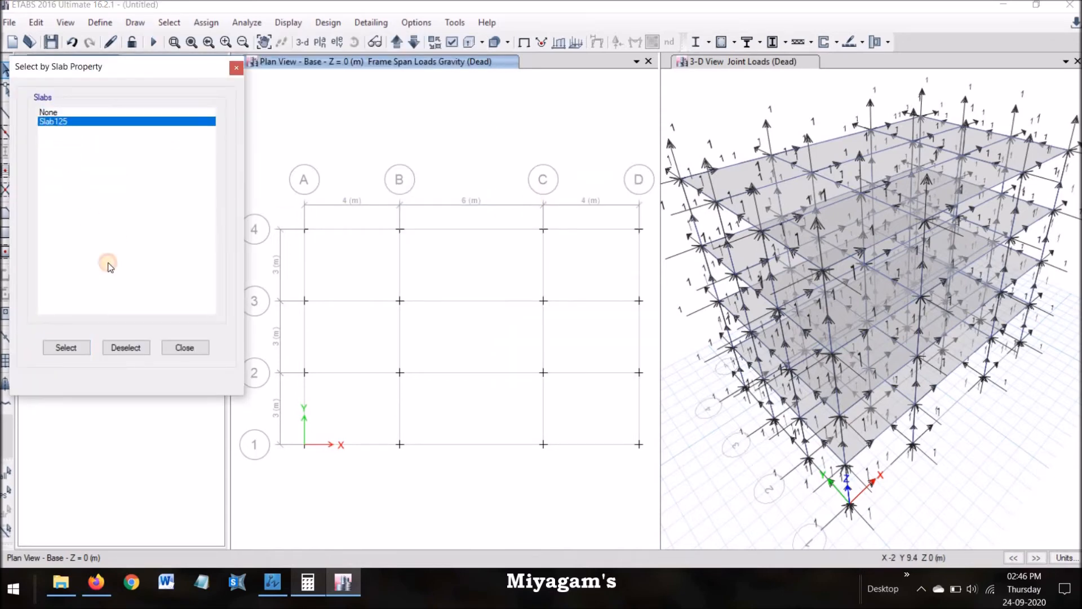
{"action": "left_click", "coordinate": [82, 349]}
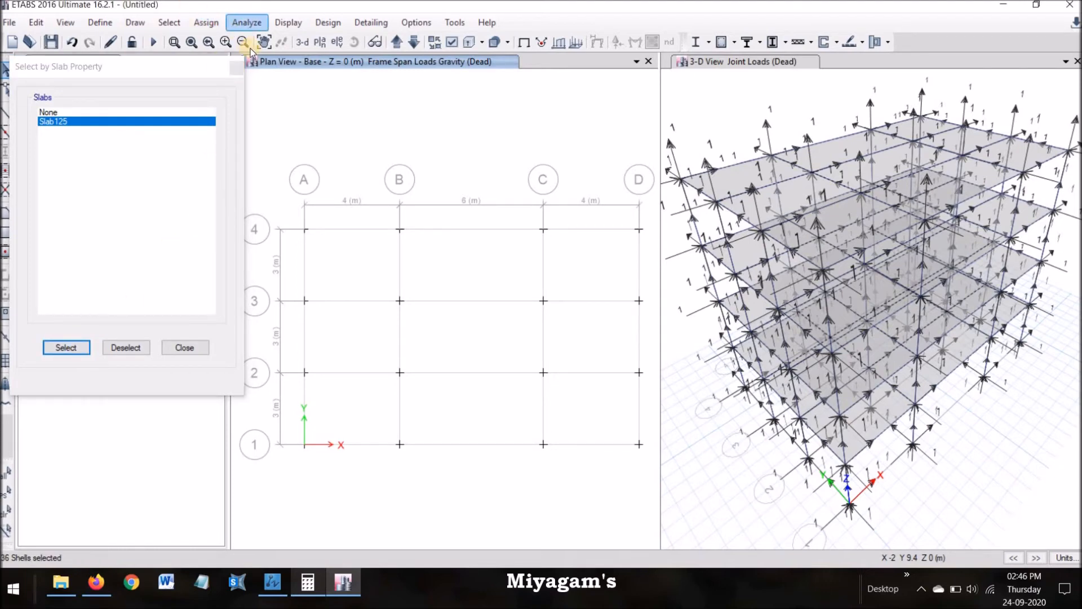
{"action": "left_click", "coordinate": [213, 23]}
{"action": "mouse_move", "coordinate": [257, 77]}
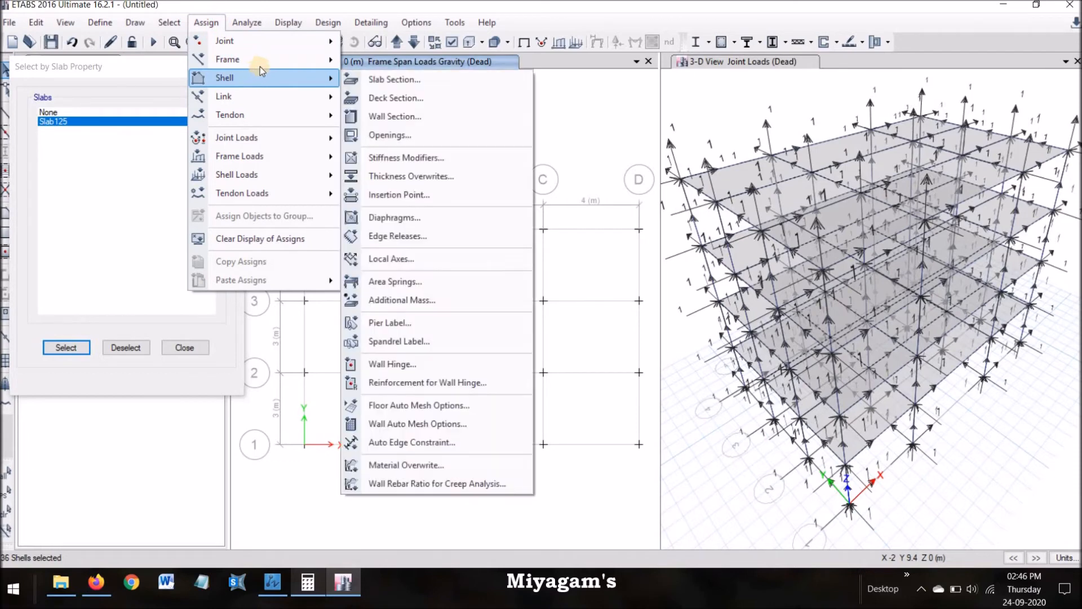
{"action": "left_click", "coordinate": [394, 84]}
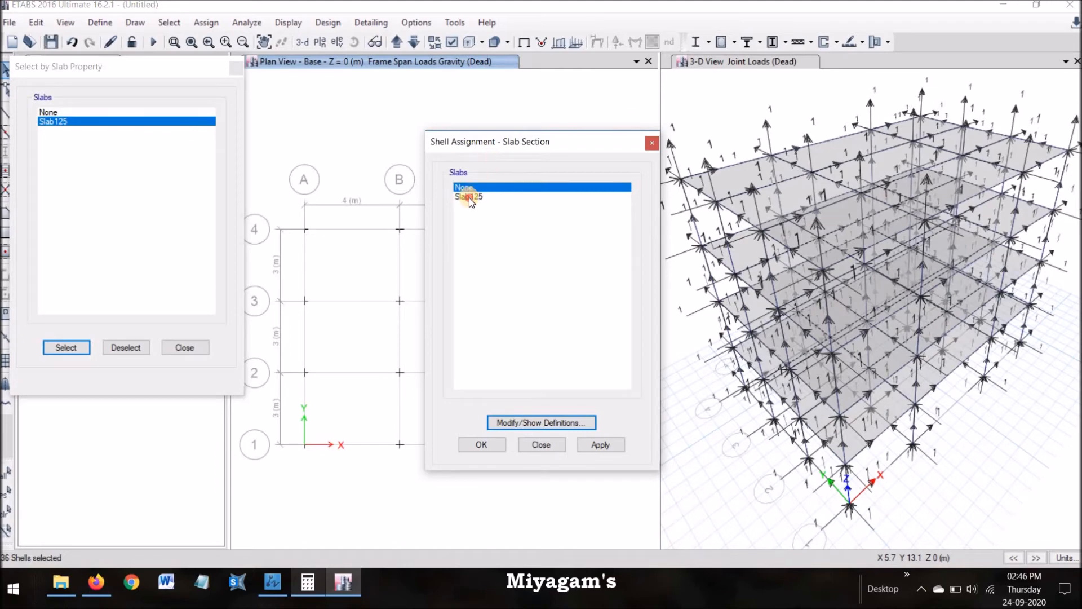
{"action": "left_click", "coordinate": [472, 197]}
{"action": "left_click", "coordinate": [586, 422]}
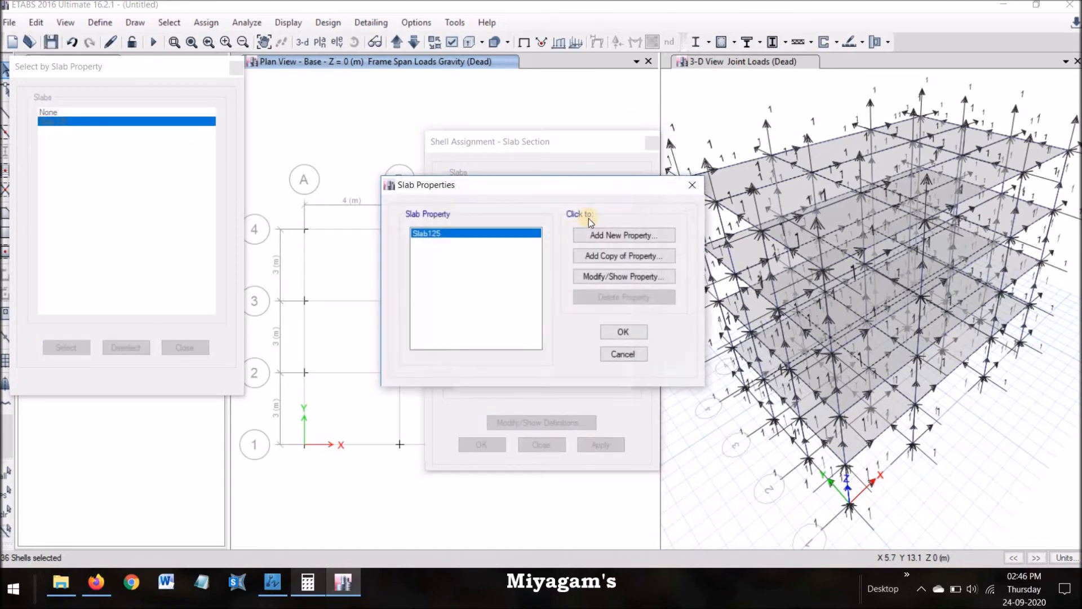
{"action": "left_click", "coordinate": [688, 188]}
{"action": "key", "text": "Escape"}
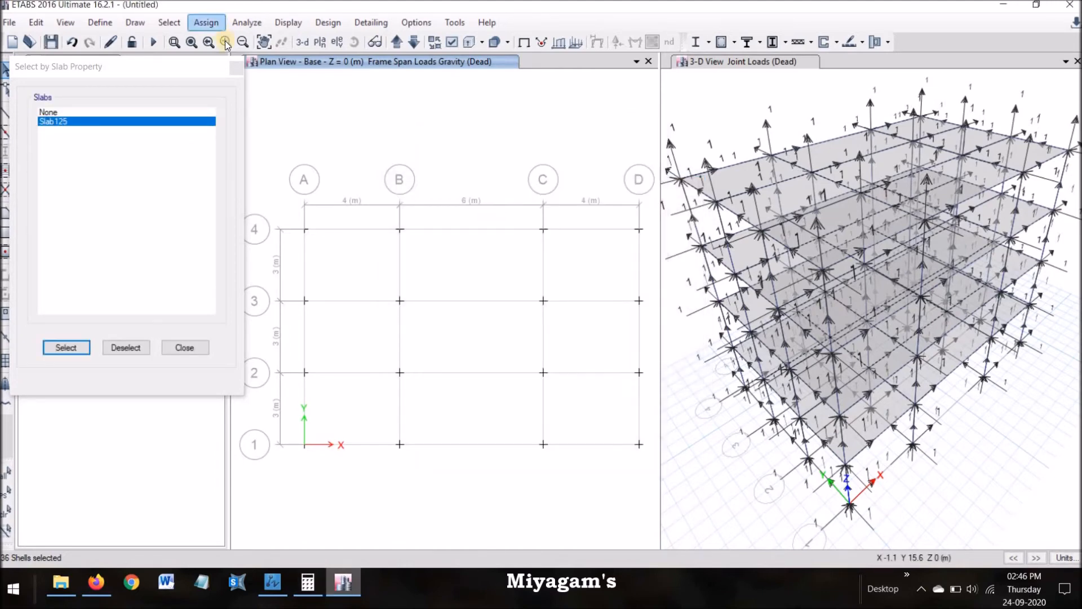
Step: Open the uniform shell load assignment for the selected slabs at its load value
{"action": "left_click", "coordinate": [219, 28]}
{"action": "left_click", "coordinate": [218, 26]}
{"action": "left_click", "coordinate": [215, 23]}
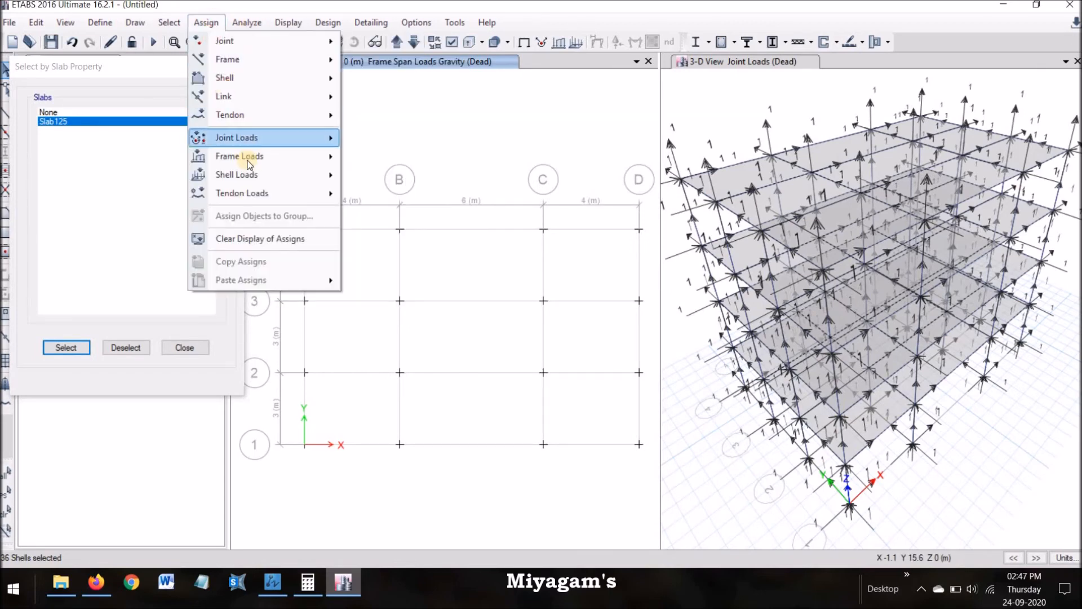
{"action": "mouse_move", "coordinate": [285, 174]}
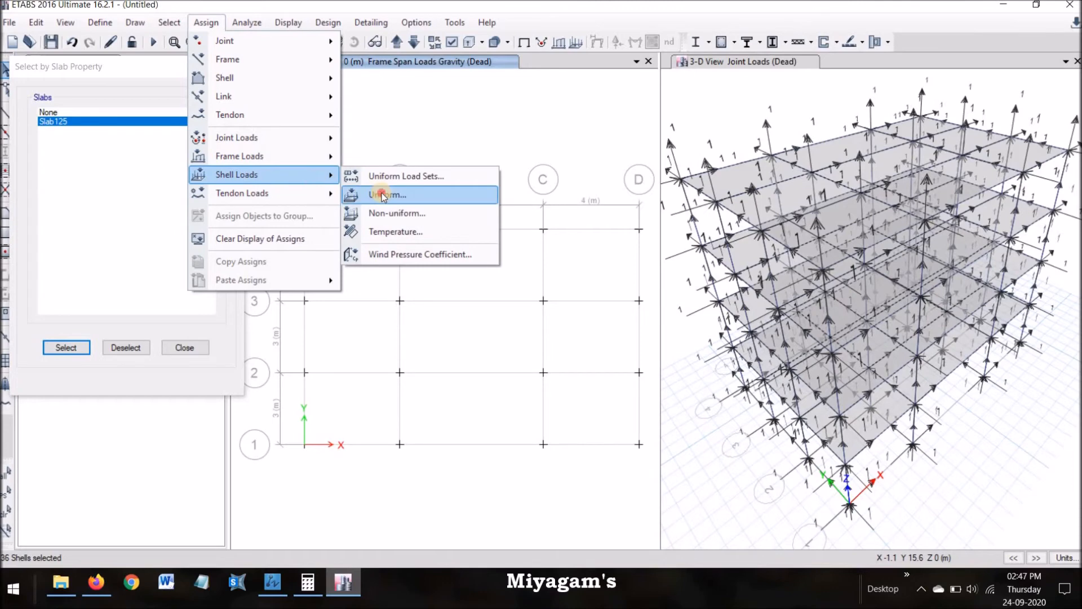
{"action": "left_click", "coordinate": [373, 195]}
{"action": "left_click", "coordinate": [464, 305]}
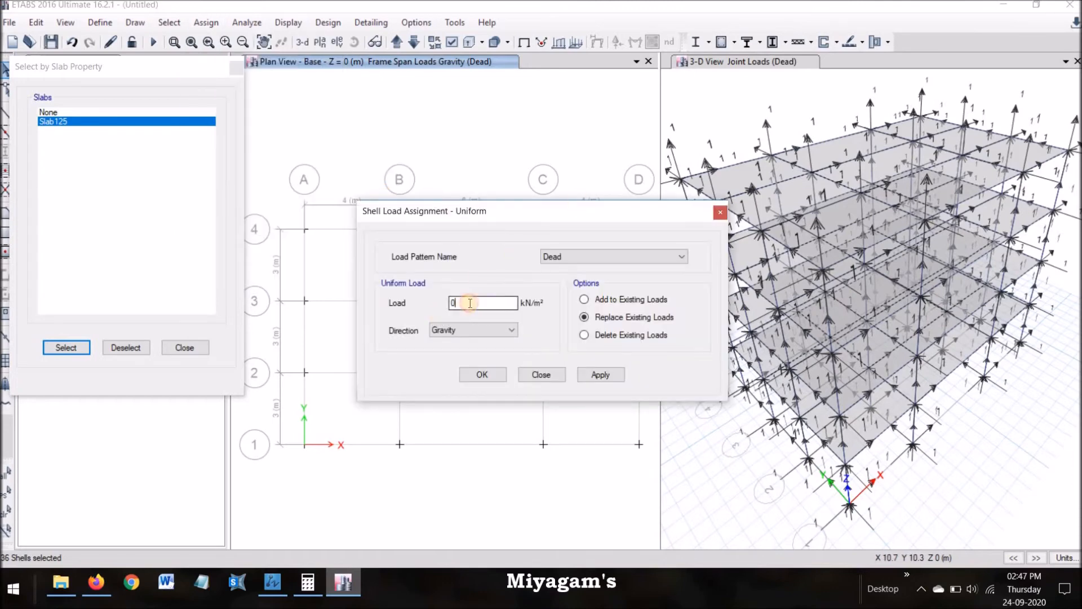
Step: Switch to Calculator, work out the slab self-weight per square metre as 0.125 × 25, and return to ETABS
{"action": "left_click", "coordinate": [307, 582]}
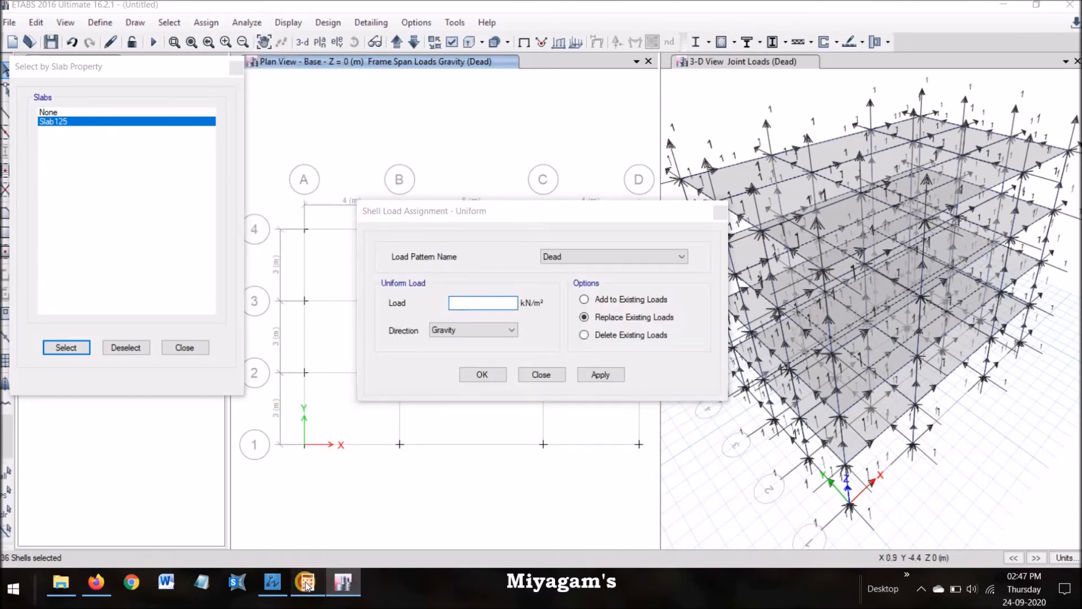
{"action": "left_click", "coordinate": [186, 251]}
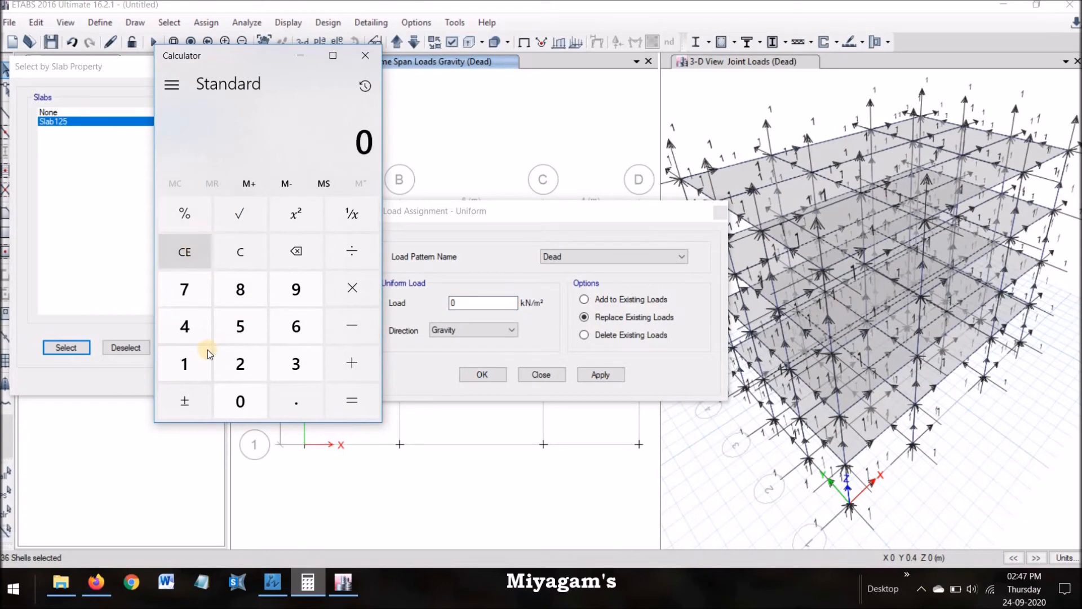
{"action": "left_click", "coordinate": [228, 404]}
{"action": "left_click", "coordinate": [295, 400]}
{"action": "left_click", "coordinate": [186, 363]}
{"action": "left_click", "coordinate": [239, 364]}
{"action": "left_click", "coordinate": [243, 327]}
{"action": "left_click", "coordinate": [351, 287]}
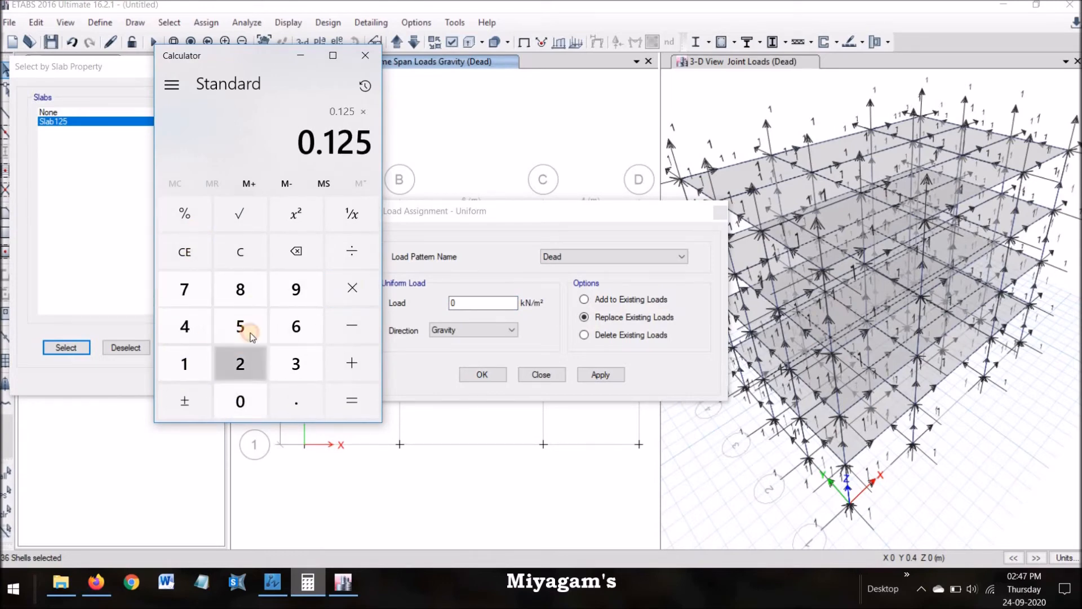
{"action": "left_click", "coordinate": [241, 361]}
{"action": "key", "text": "5"}
{"action": "left_click", "coordinate": [348, 398]}
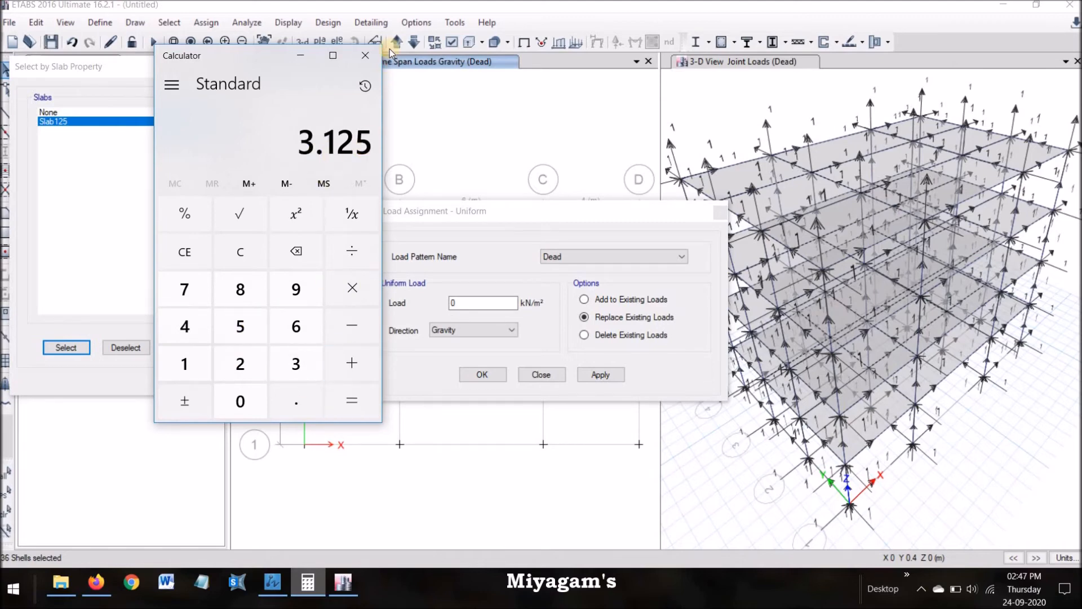
{"action": "left_click", "coordinate": [462, 285]}
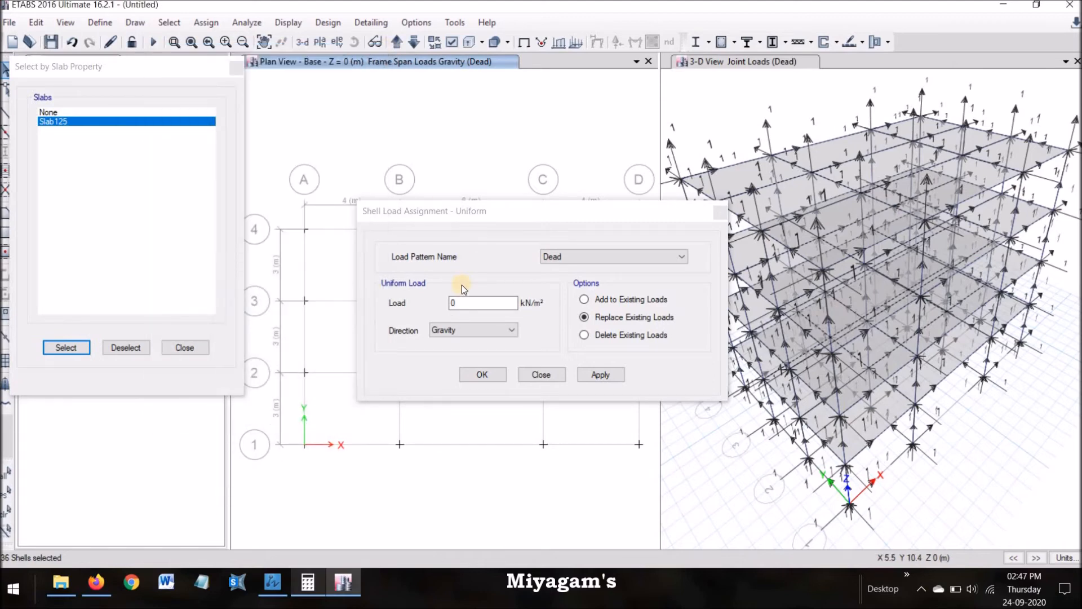
Step: Assign a uniform Dead load of 3.125 kN/m² in the gravity direction to the selected slabs, adding it to existing loads
{"action": "left_click", "coordinate": [462, 300]}
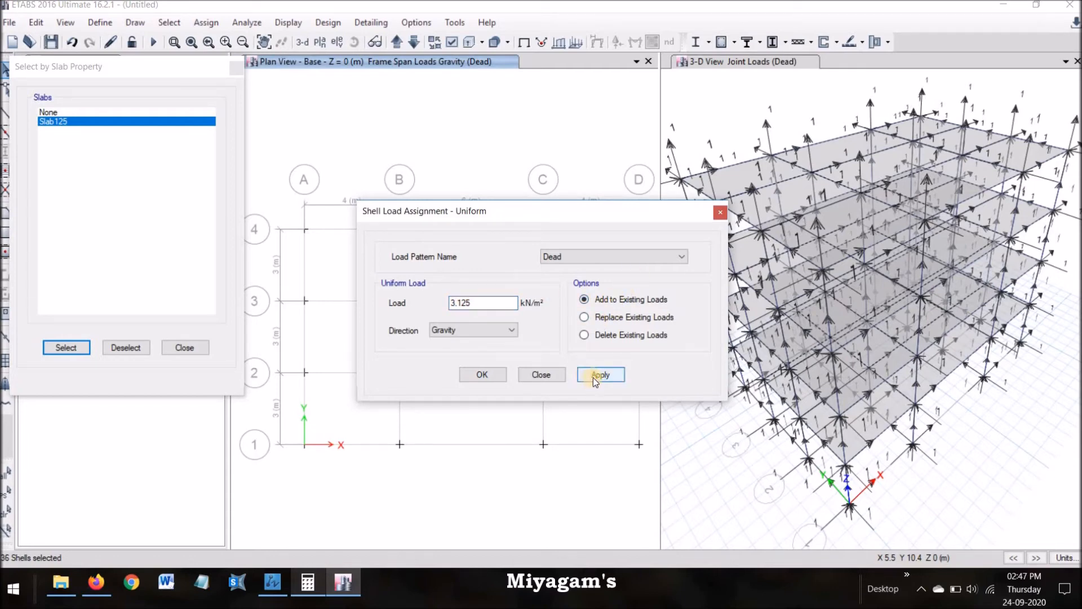
{"action": "left_click", "coordinate": [493, 379]}
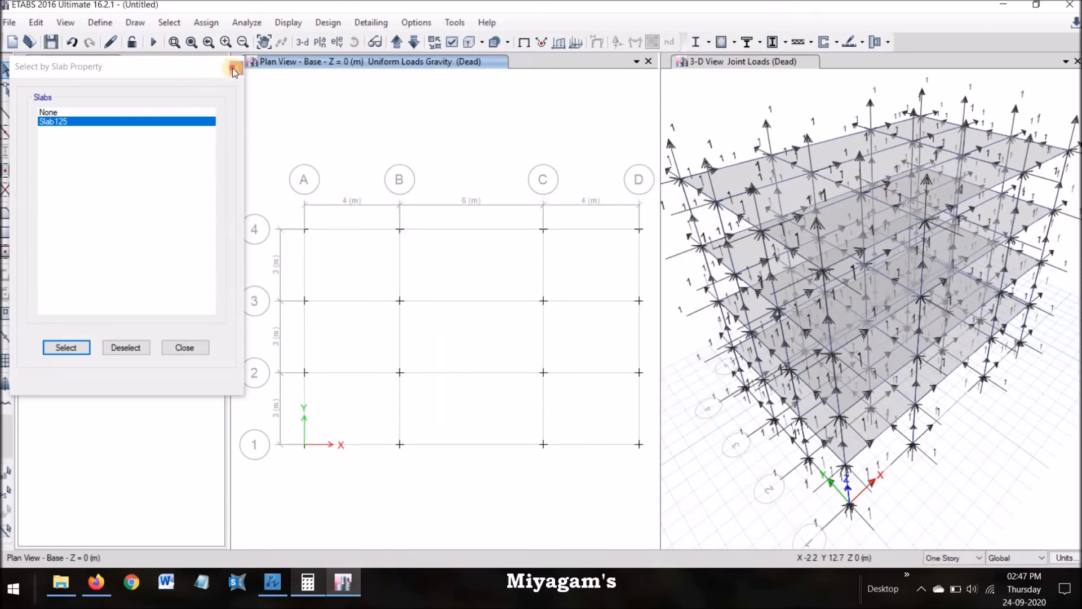
Step: Close the finished slab selection and reselect all shells that have the Slab125 slab property
{"action": "left_click", "coordinate": [234, 69]}
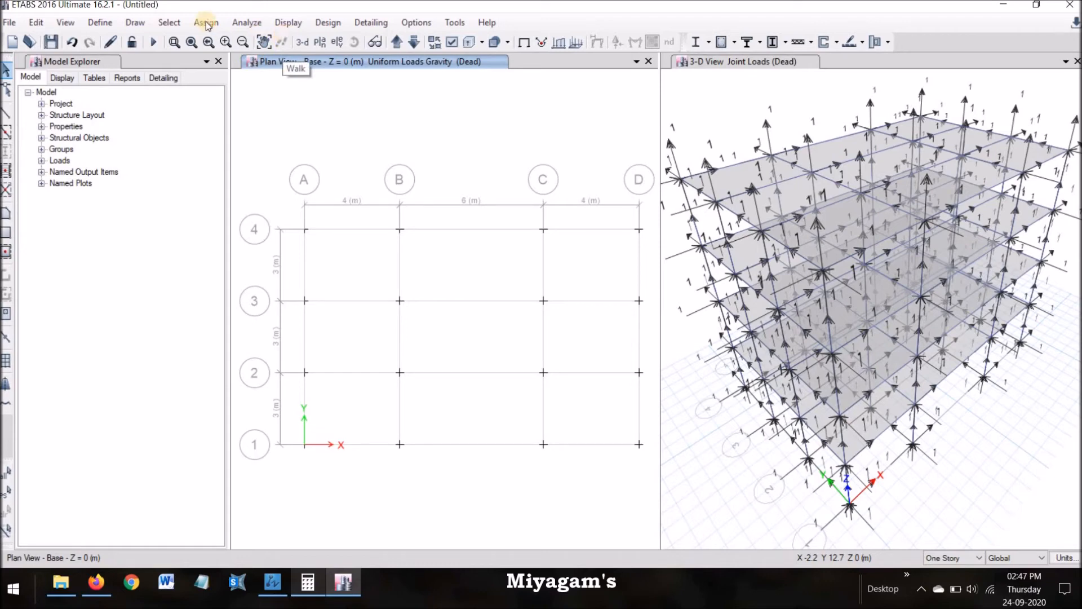
{"action": "left_click", "coordinate": [175, 25]}
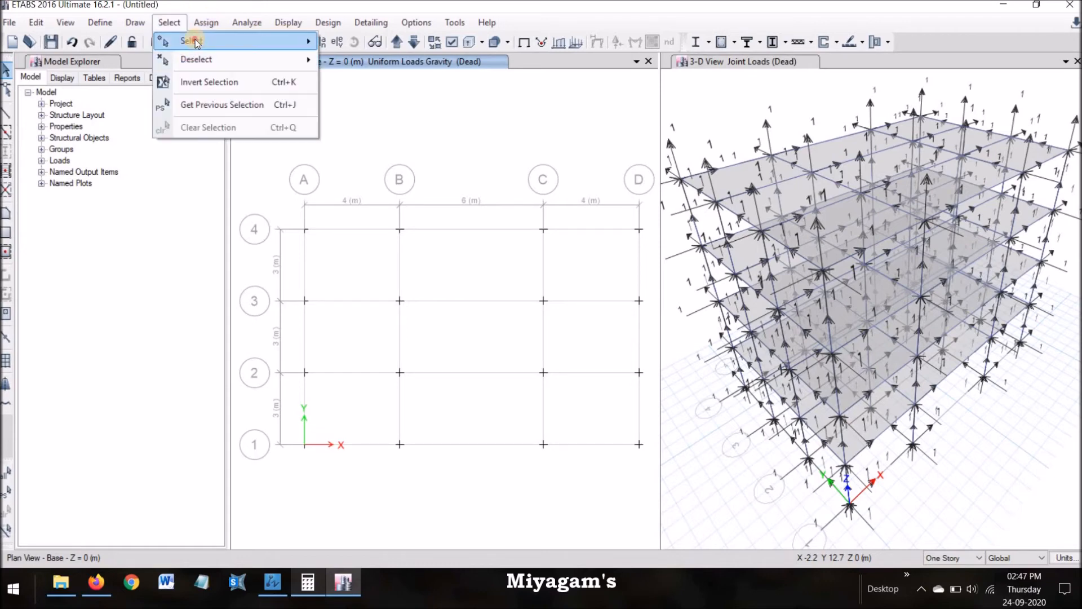
{"action": "mouse_move", "coordinate": [287, 47]}
{"action": "mouse_move", "coordinate": [392, 168]}
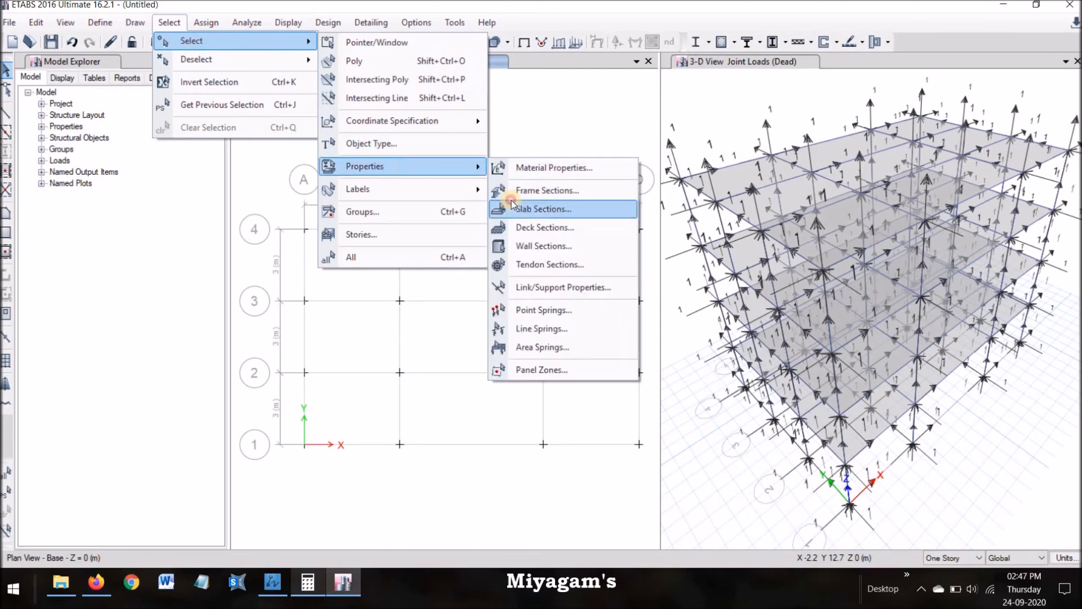
{"action": "left_click", "coordinate": [530, 209]}
{"action": "left_click", "coordinate": [90, 121]}
{"action": "left_click", "coordinate": [81, 347]}
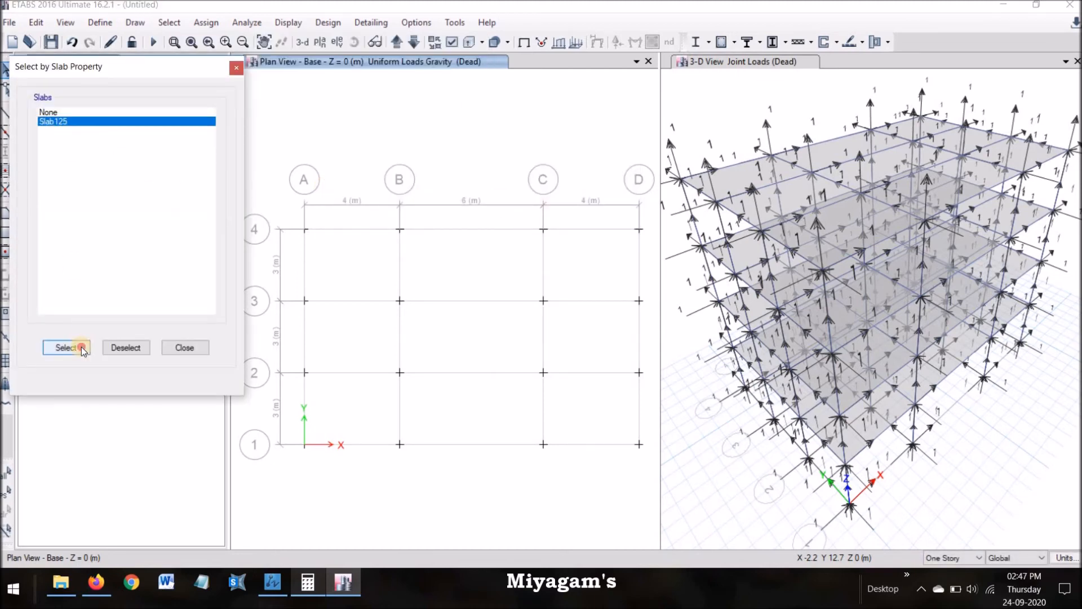
Step: Assign a uniform Live load of 4 kN/m² in the gravity direction to the selected slabs, adding it to existing loads
{"action": "left_click", "coordinate": [211, 24]}
{"action": "left_click", "coordinate": [215, 26]}
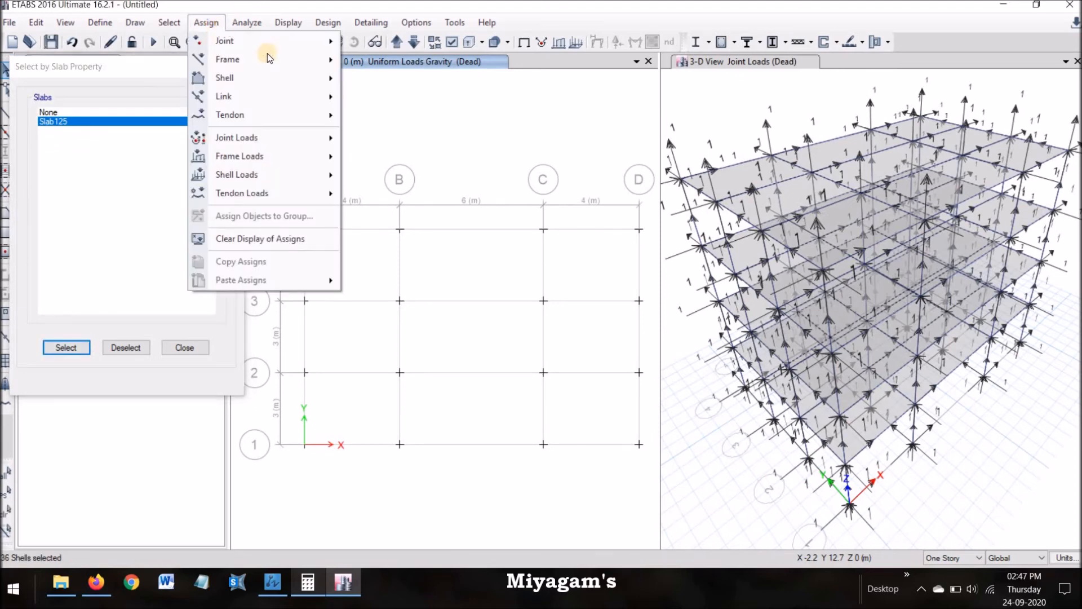
{"action": "left_click", "coordinate": [214, 25]}
{"action": "mouse_move", "coordinate": [252, 177]}
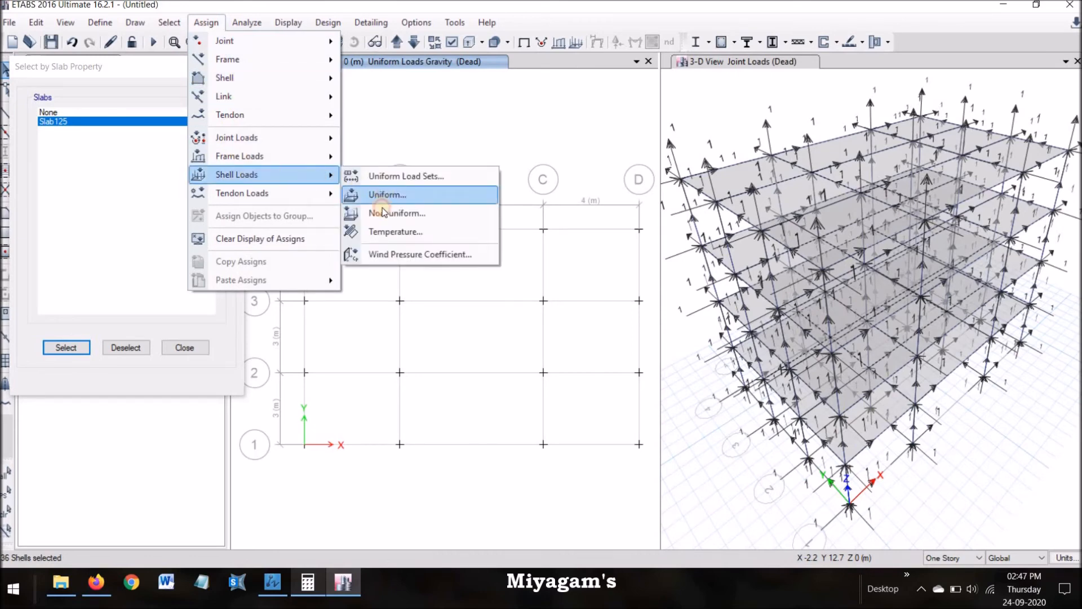
{"action": "left_click", "coordinate": [378, 193]}
{"action": "left_click", "coordinate": [556, 255]}
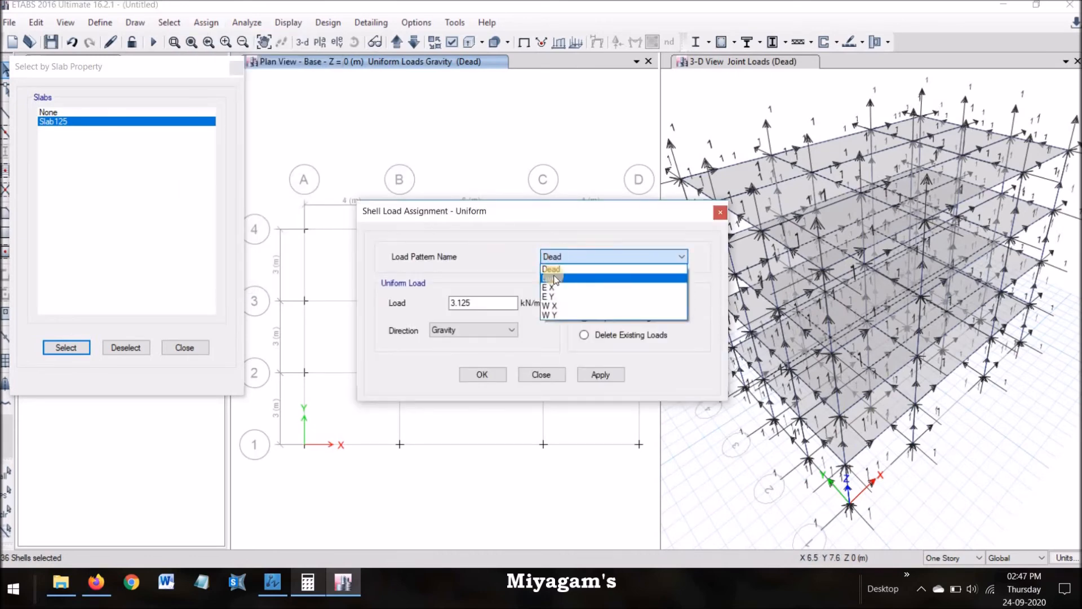
{"action": "left_click", "coordinate": [551, 278]}
{"action": "left_click", "coordinate": [490, 304]}
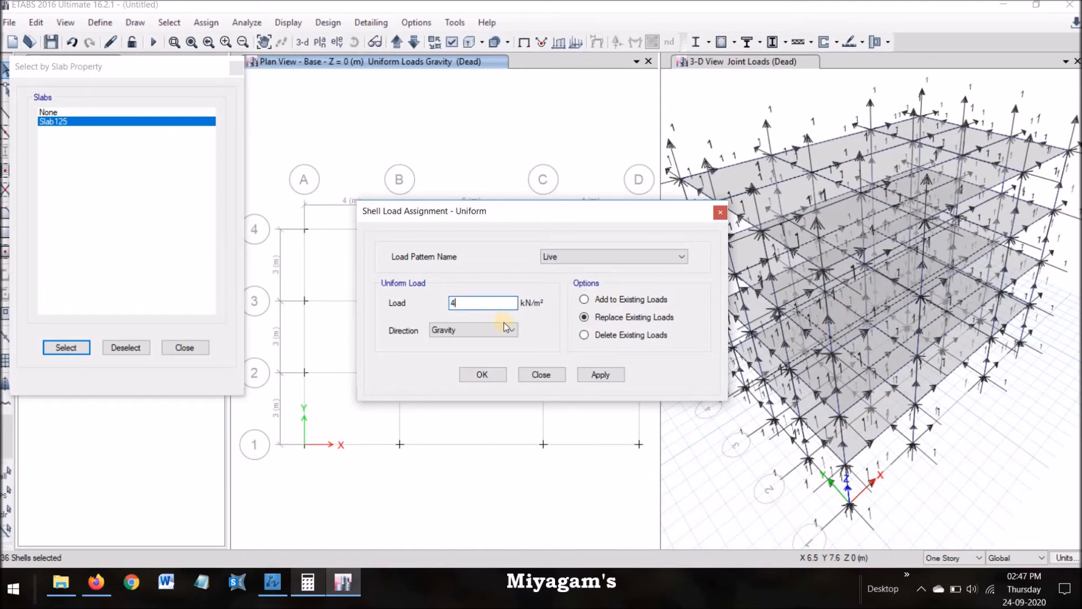
{"action": "left_click", "coordinate": [596, 367]}
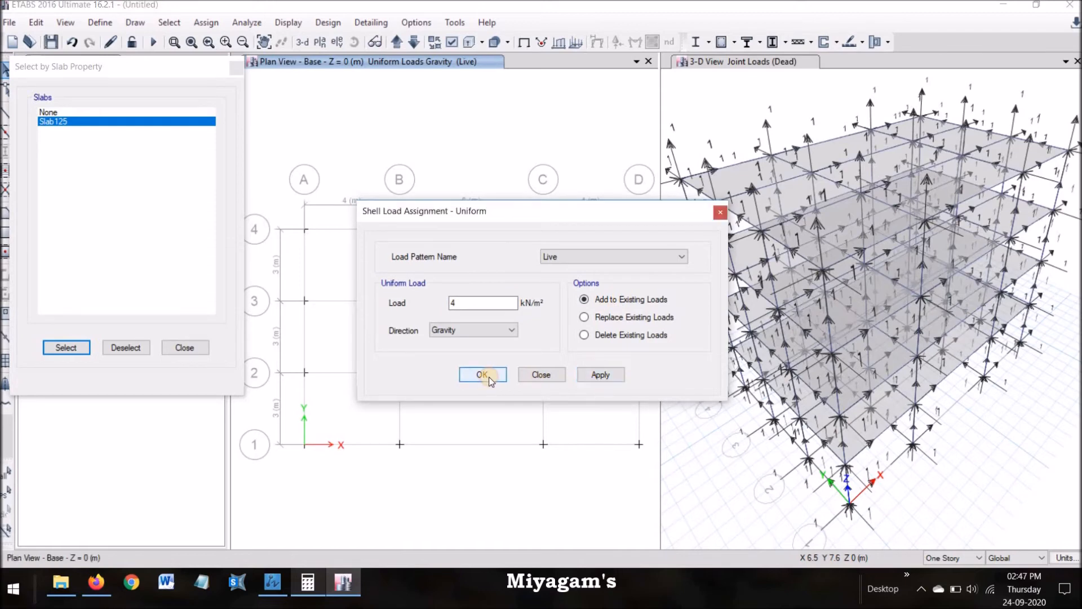
{"action": "left_click", "coordinate": [482, 375]}
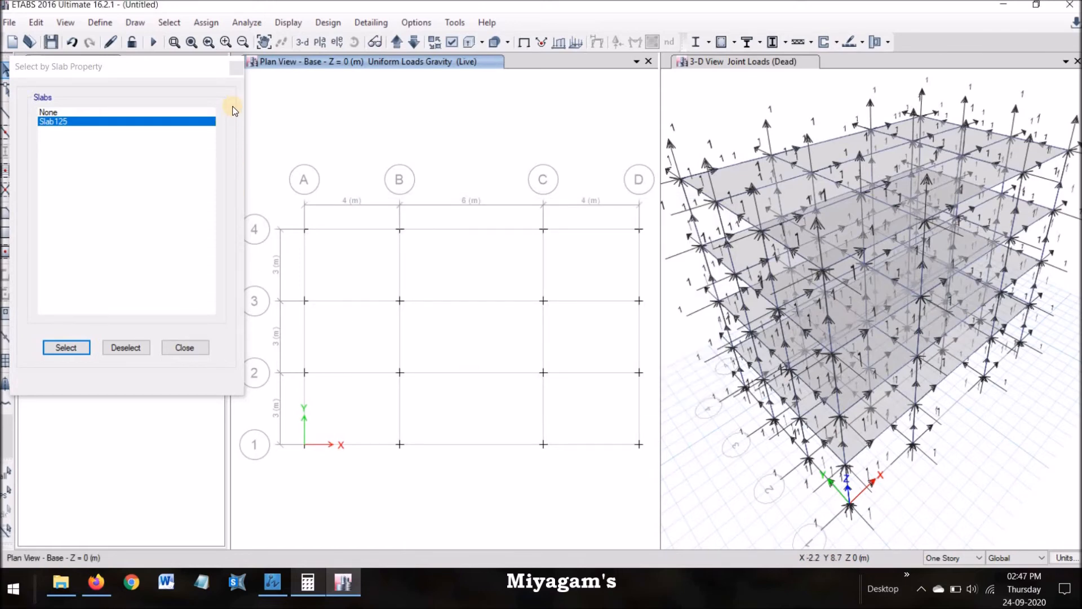
{"action": "left_click", "coordinate": [236, 67]}
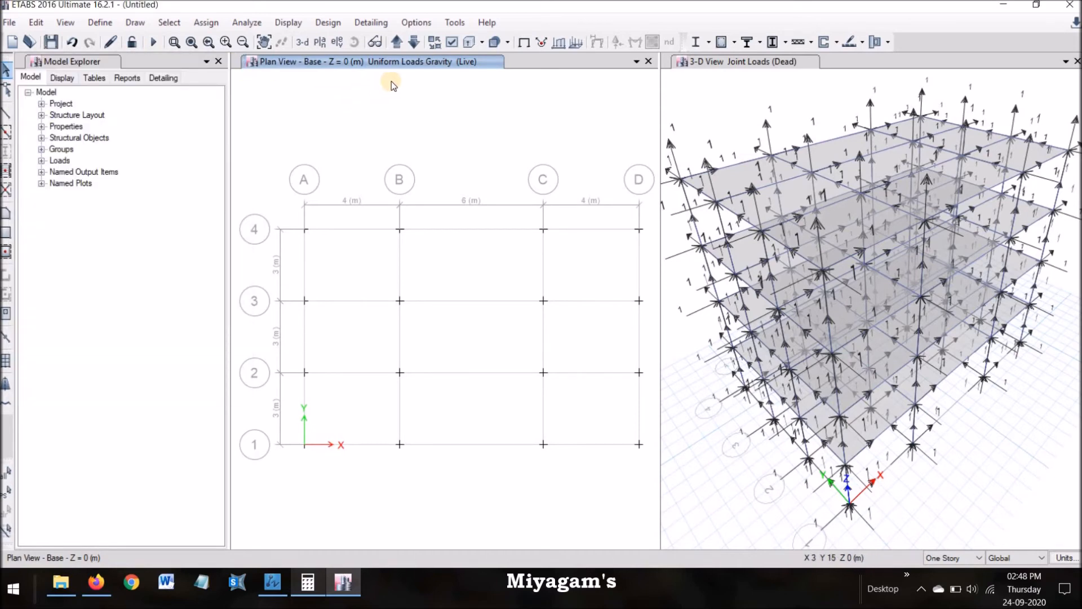
Step: Select all objects in the model and bring the plan view up to Story1
{"action": "key", "text": "ctrl+a"}
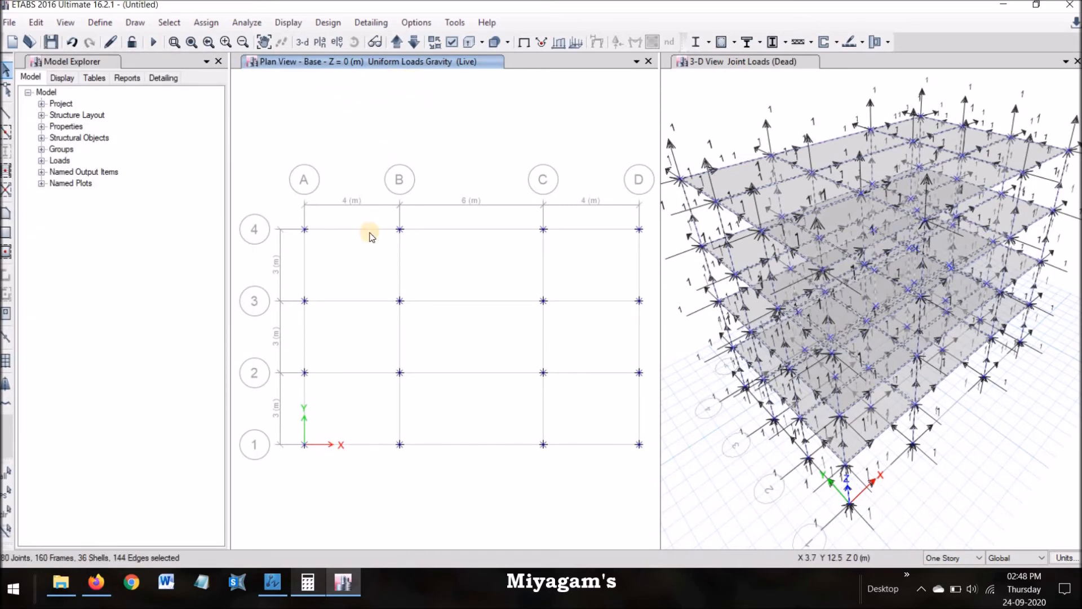
{"action": "left_click", "coordinate": [396, 42]}
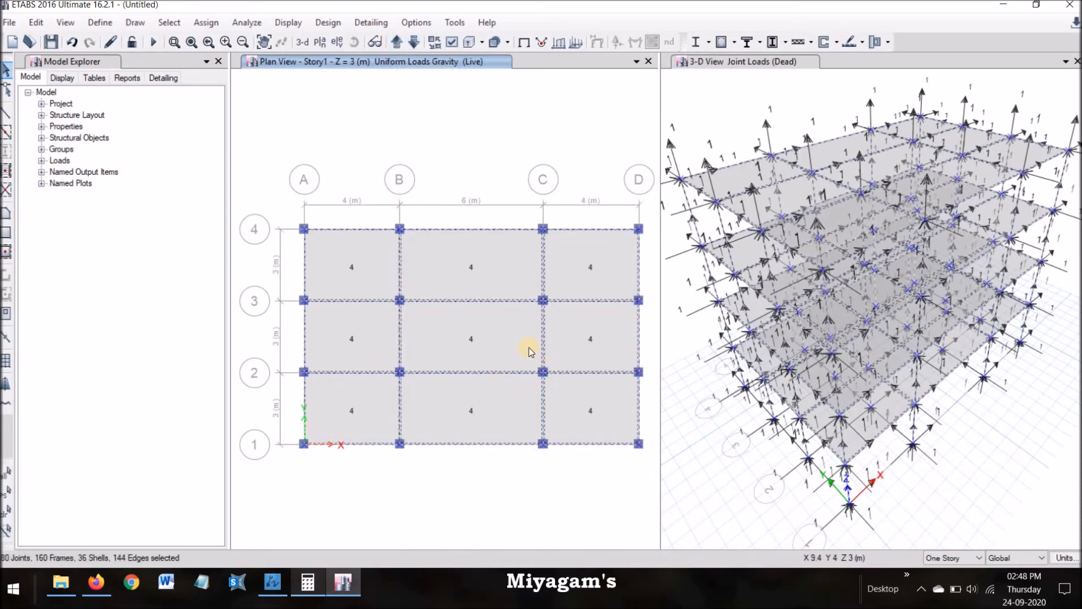
{"action": "left_click", "coordinate": [206, 23]}
{"action": "left_click", "coordinate": [212, 27]}
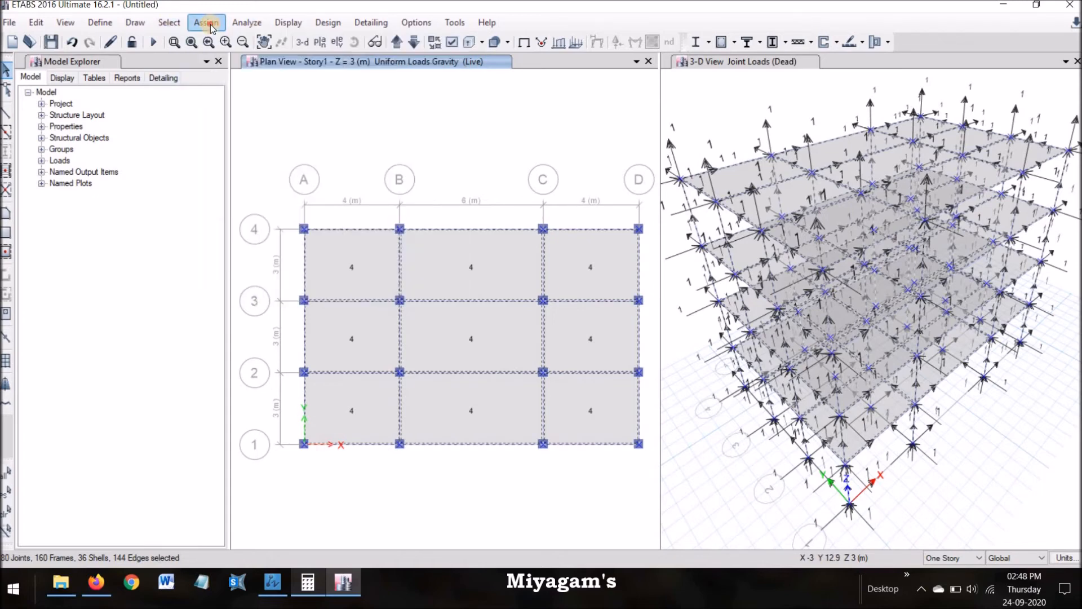
{"action": "left_click", "coordinate": [208, 23]}
{"action": "mouse_move", "coordinate": [277, 153]}
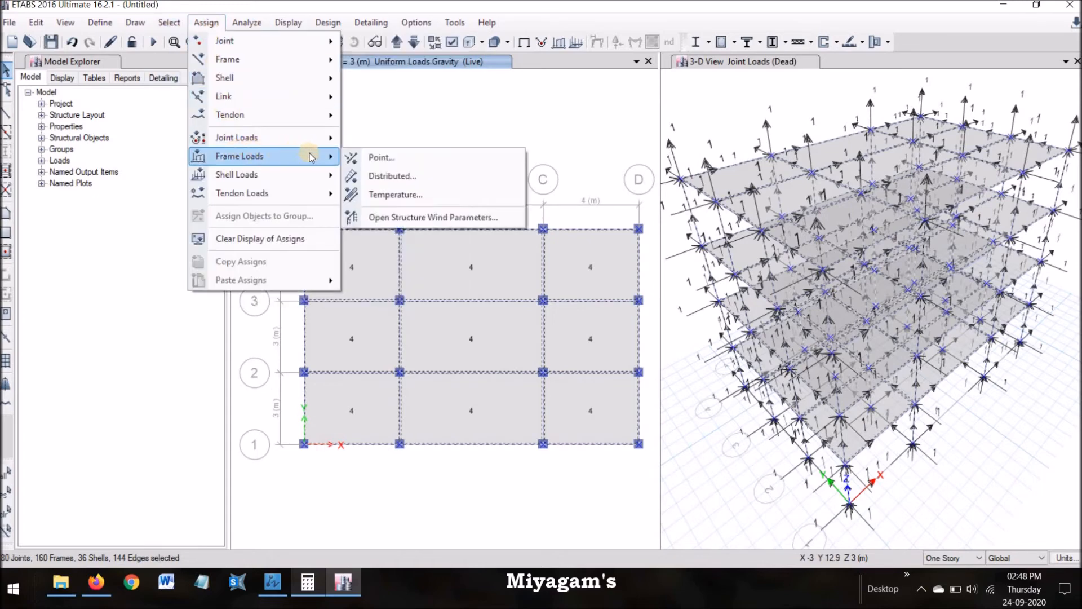
{"action": "left_click", "coordinate": [377, 176]}
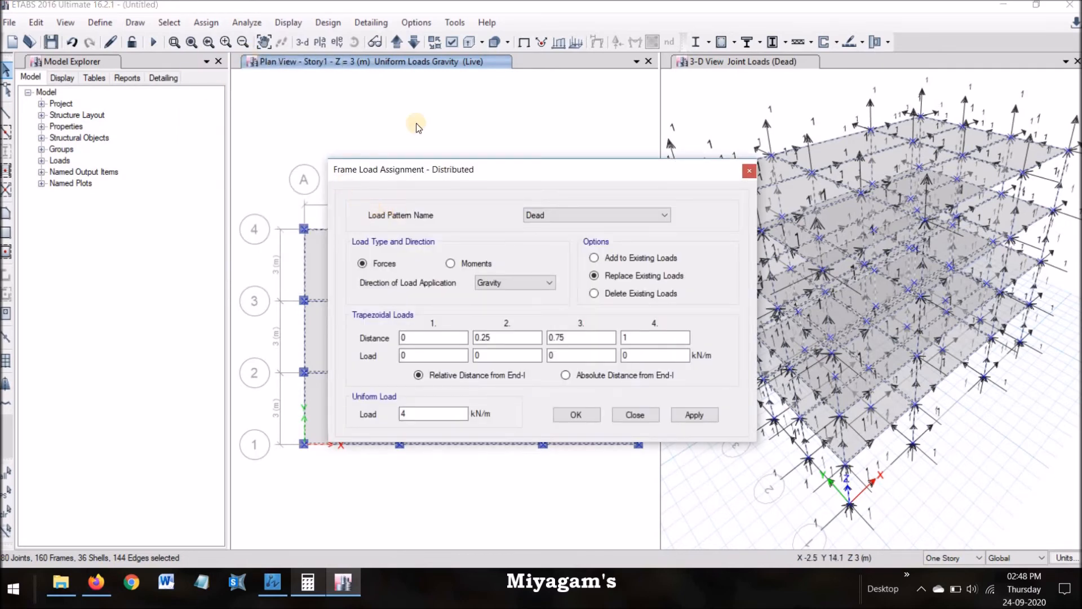
{"action": "left_click", "coordinate": [748, 169]}
Step: Assign a uniform E X shell load of 2 kN/m² in the Global-X direction to the selection, adding it to existing loads
{"action": "left_click", "coordinate": [203, 22]}
{"action": "mouse_move", "coordinate": [339, 179]}
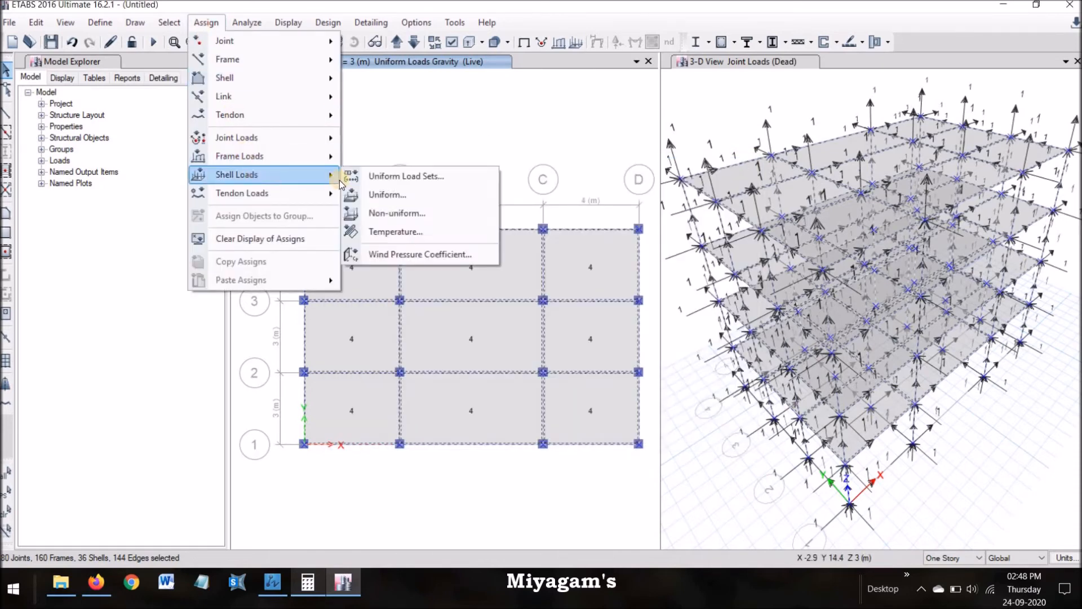
{"action": "left_click", "coordinate": [381, 195]}
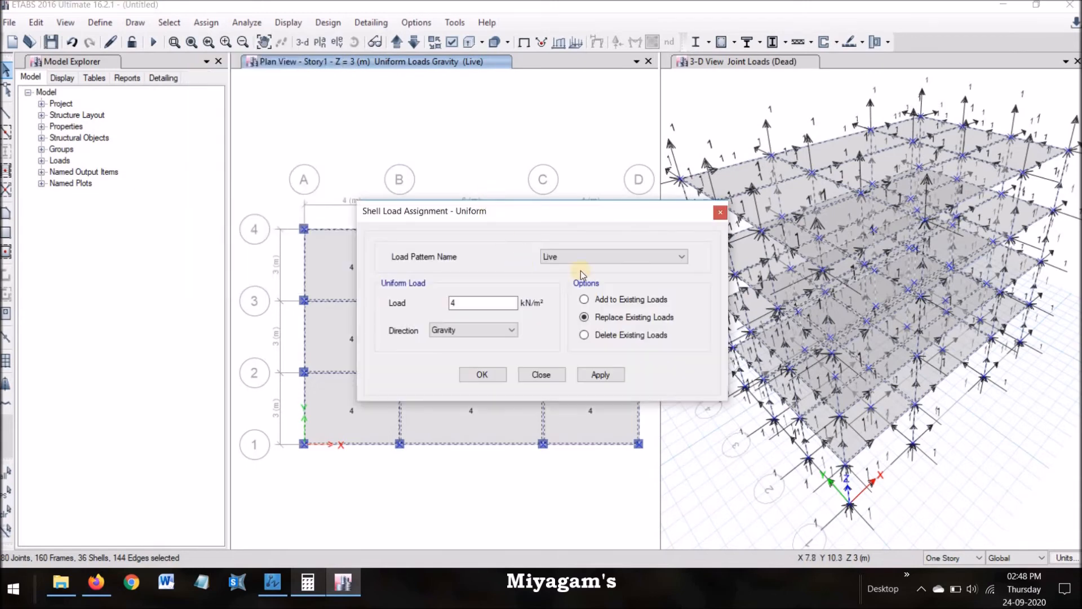
{"action": "left_click", "coordinate": [593, 258]}
{"action": "left_click", "coordinate": [576, 288]}
{"action": "left_click", "coordinate": [499, 307]}
{"action": "left_click", "coordinate": [598, 302]}
{"action": "left_click", "coordinate": [489, 331]}
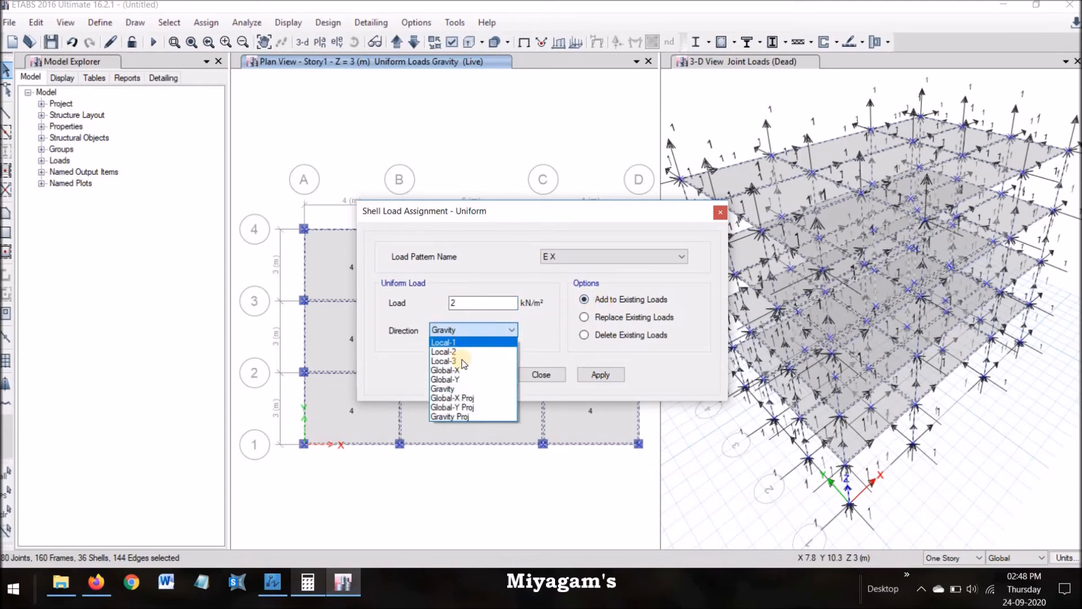
{"action": "left_click", "coordinate": [460, 370]}
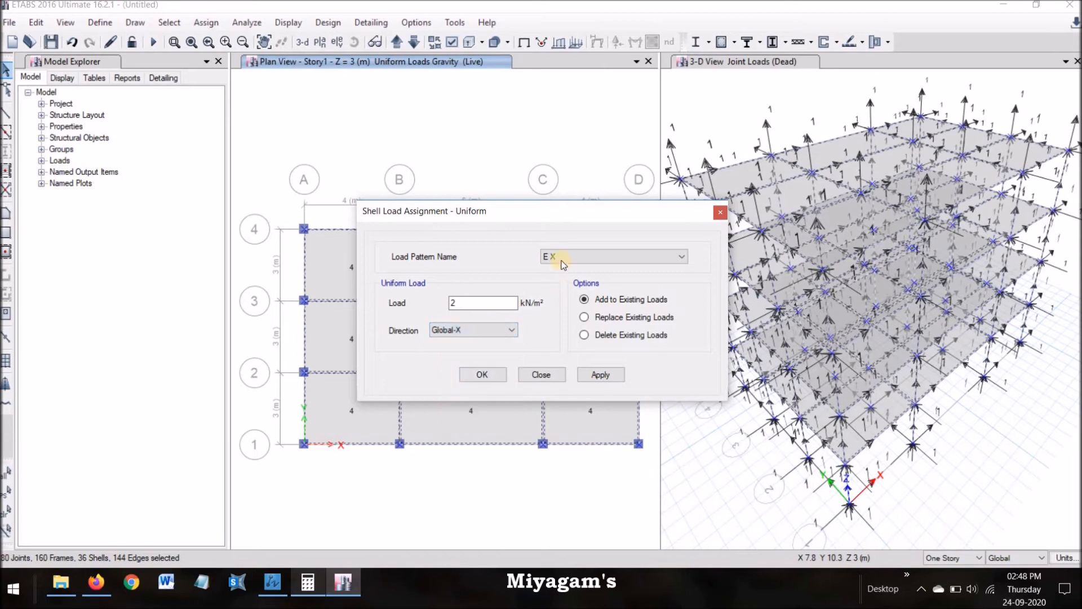
{"action": "left_click", "coordinate": [608, 379]}
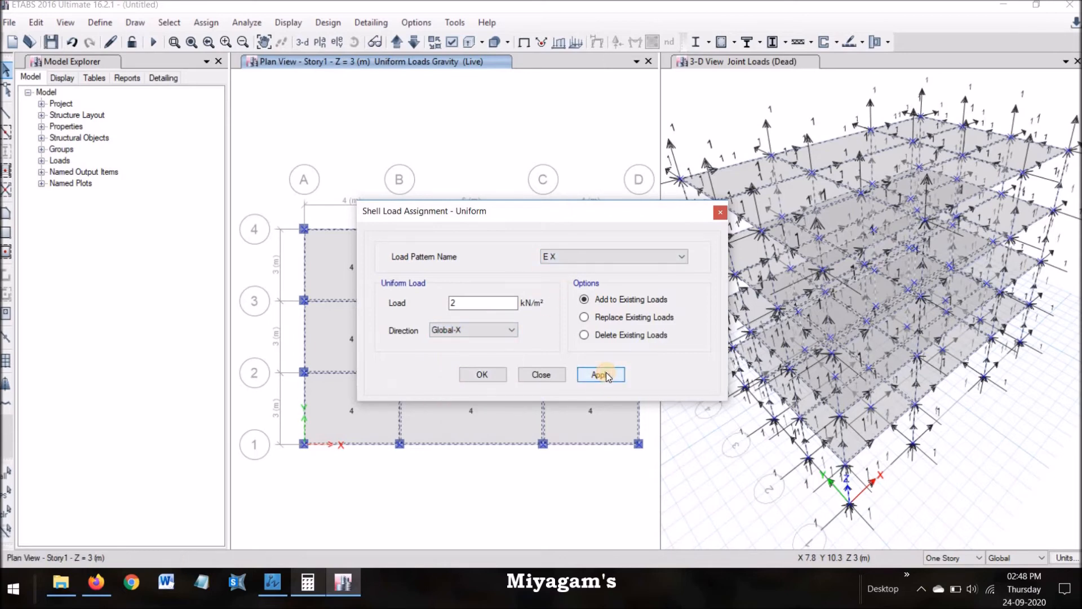
{"action": "left_click", "coordinate": [499, 375]}
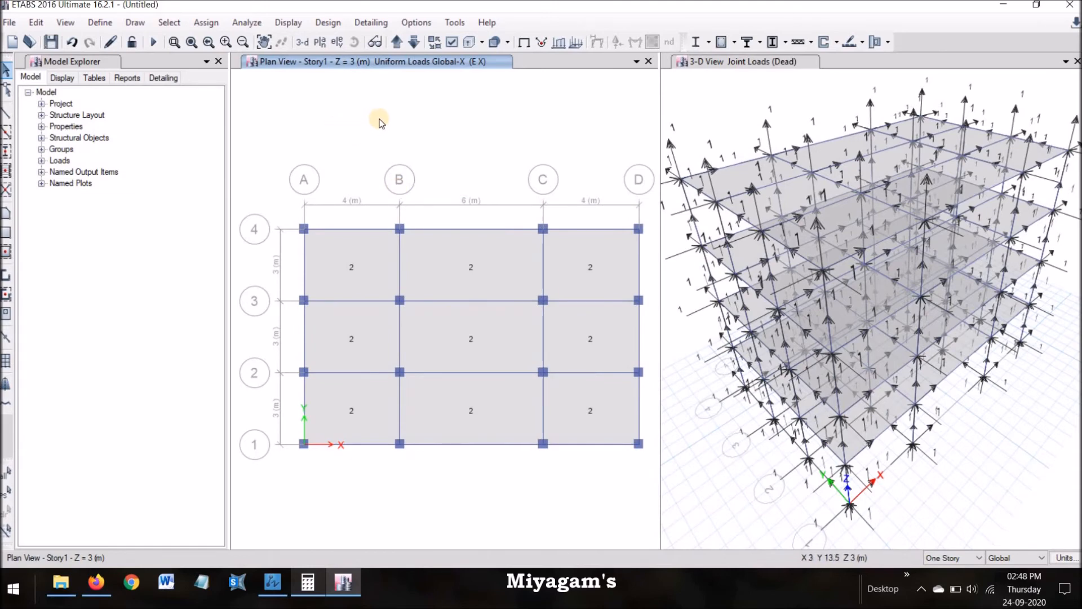
Step: Select the whole model and assign a uniform E Y shell load of 2 kN/m² in the Global-Y direction, adding it to existing loads
{"action": "key", "text": "ctrl+a"}
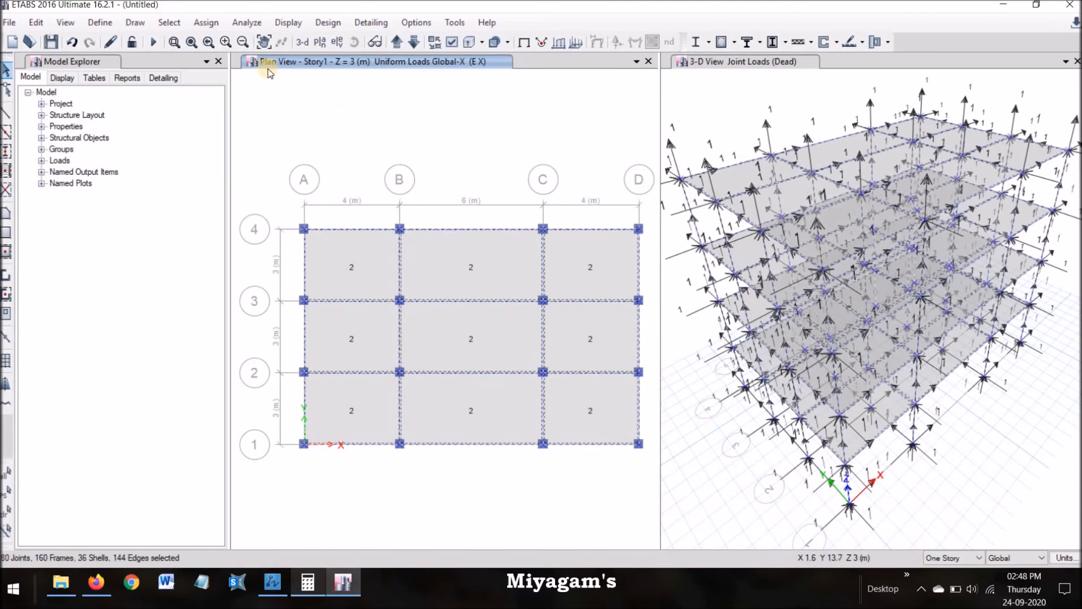
{"action": "left_click", "coordinate": [215, 24]}
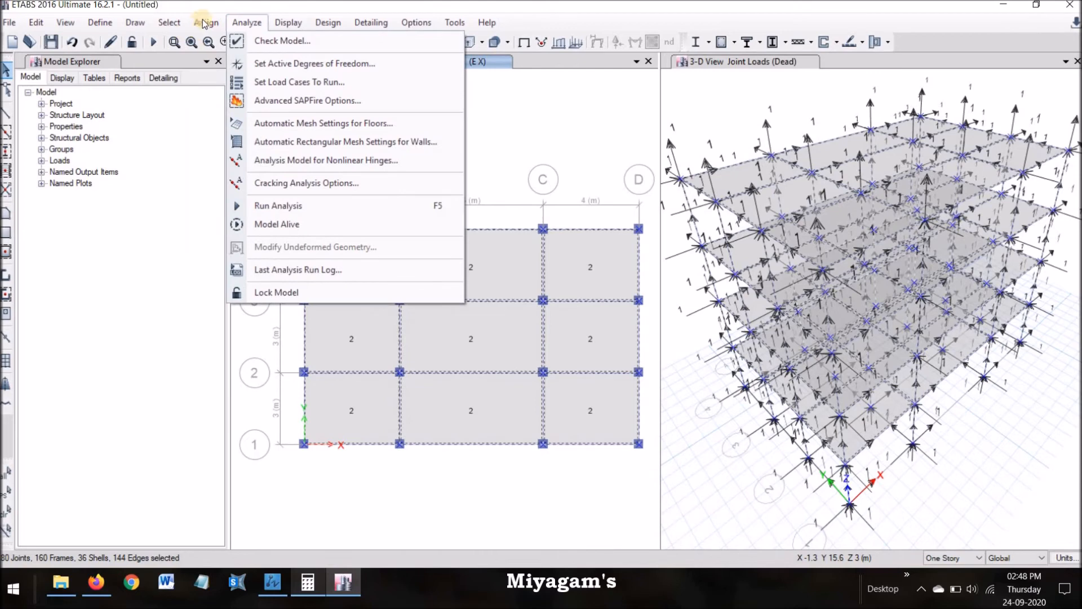
{"action": "left_click", "coordinate": [209, 24]}
{"action": "left_click", "coordinate": [206, 22]}
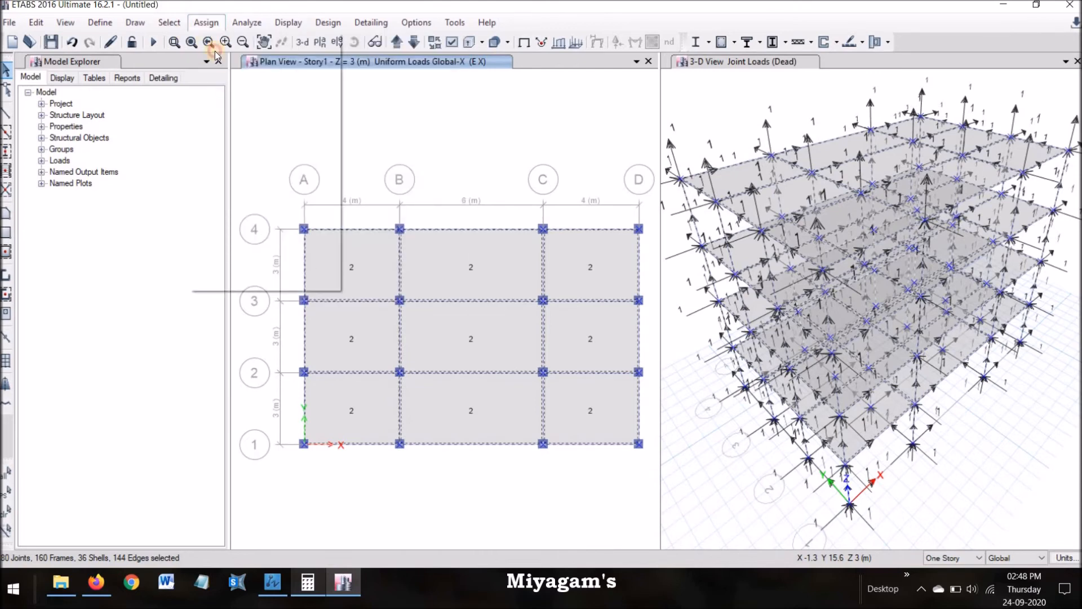
{"action": "mouse_move", "coordinate": [266, 175]}
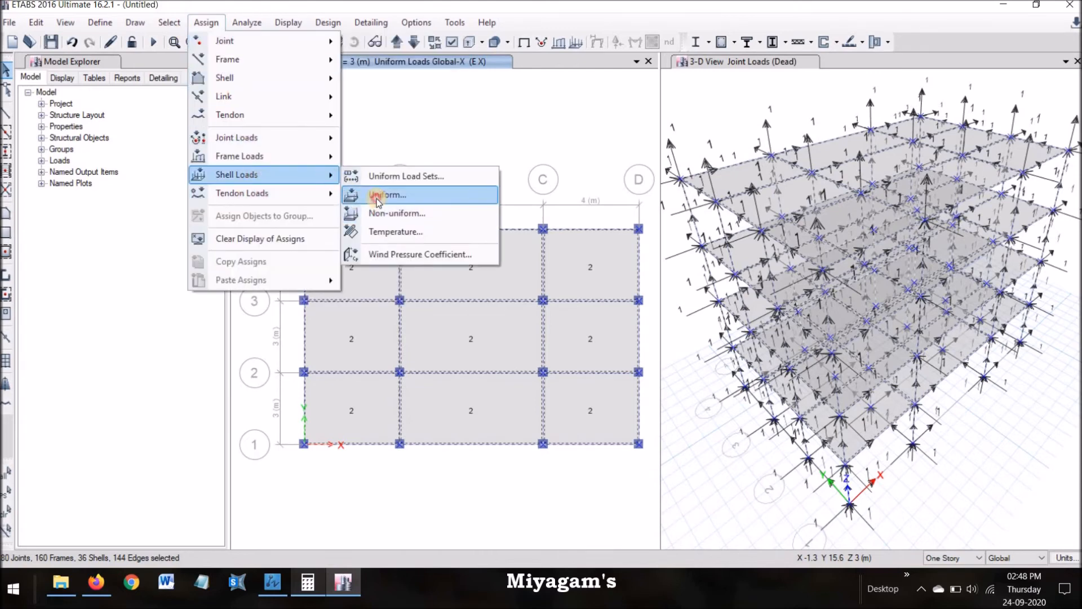
{"action": "left_click", "coordinate": [379, 198]}
{"action": "left_click", "coordinate": [607, 255]}
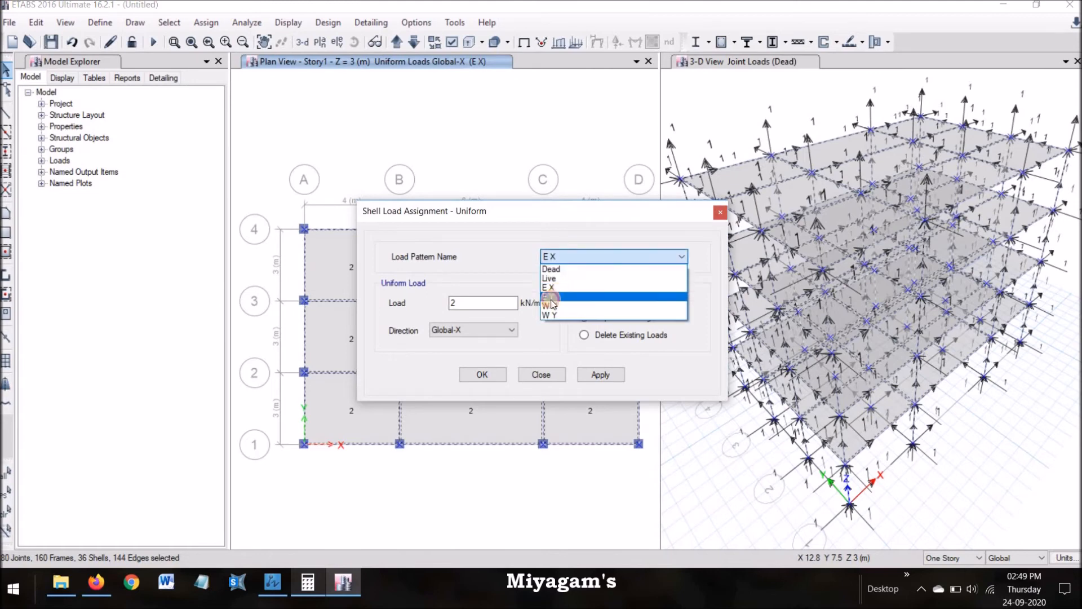
{"action": "left_click", "coordinate": [554, 297]}
{"action": "left_click", "coordinate": [468, 331]}
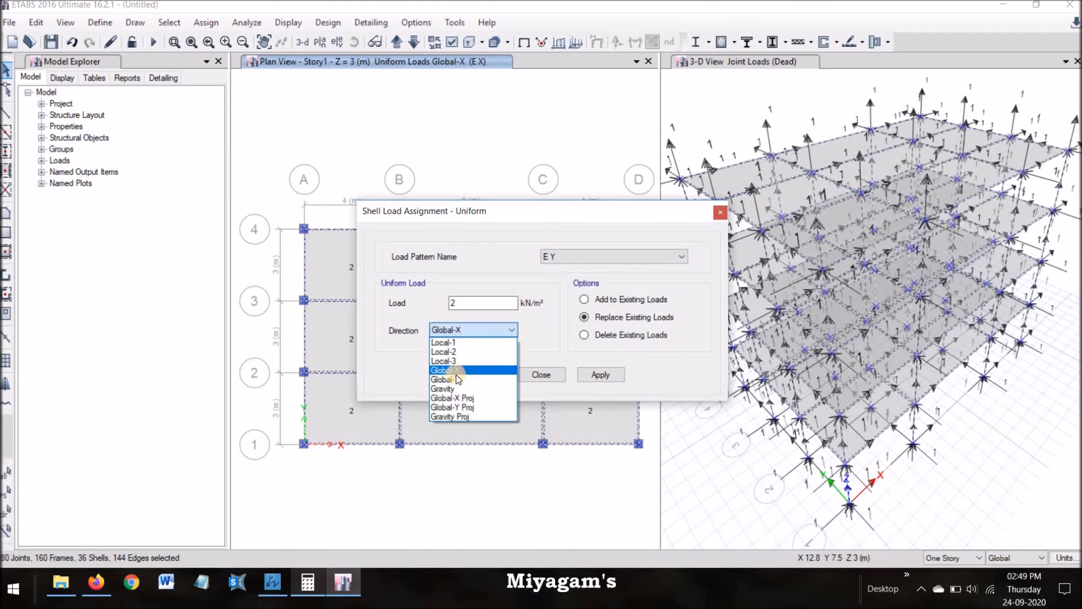
{"action": "left_click", "coordinate": [464, 374]}
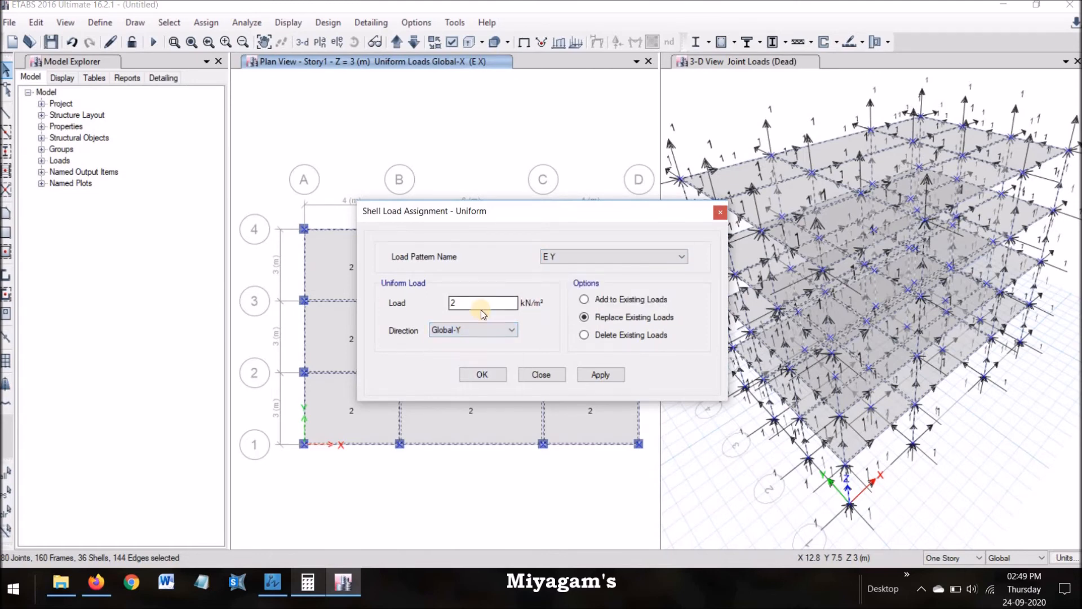
{"action": "left_click", "coordinate": [608, 302]}
{"action": "left_click", "coordinate": [601, 373]}
{"action": "left_click_drag", "start_coordinate": [543, 218], "coordinate": [507, 131]}
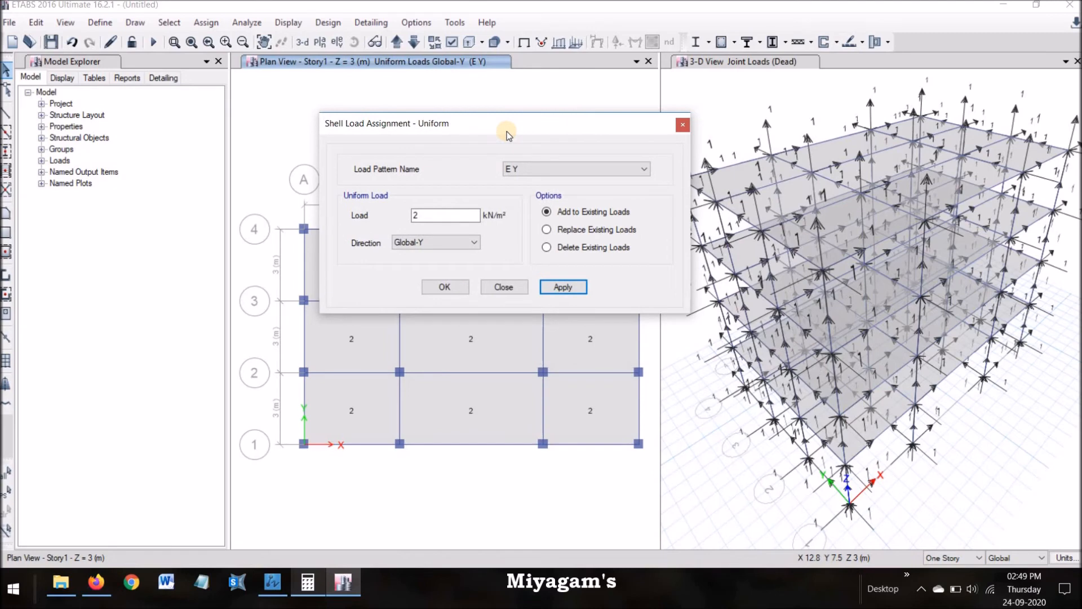
{"action": "left_click", "coordinate": [683, 125]}
Step: Select the whole model and assign its shells a windward wind pressure coefficient of 0.8 for W X, replacing existing loads
{"action": "key", "text": "ctrl+a"}
{"action": "left_click", "coordinate": [201, 23]}
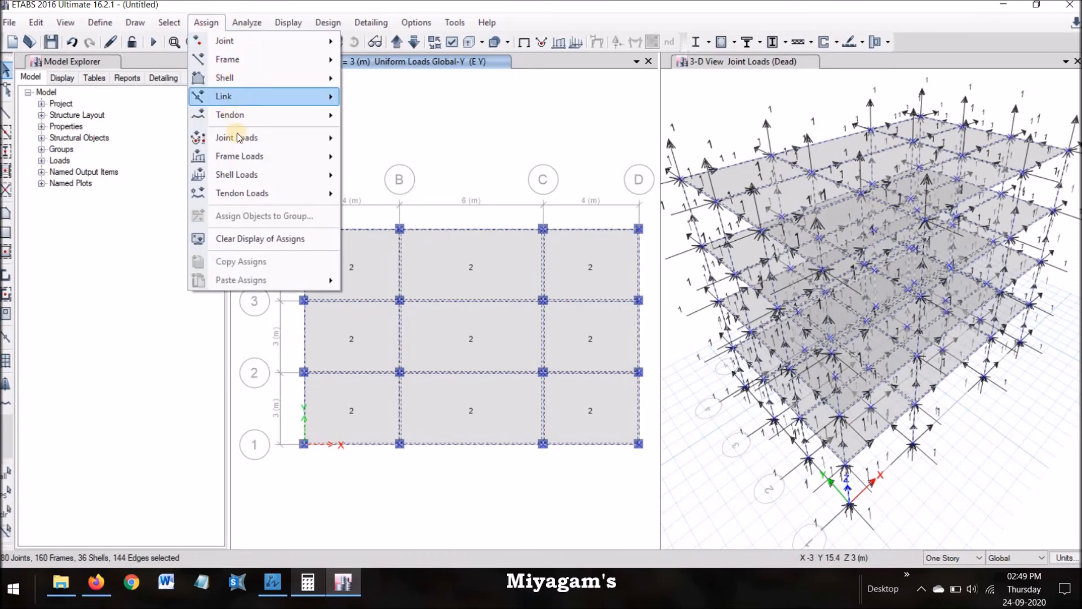
{"action": "left_click", "coordinate": [300, 177]}
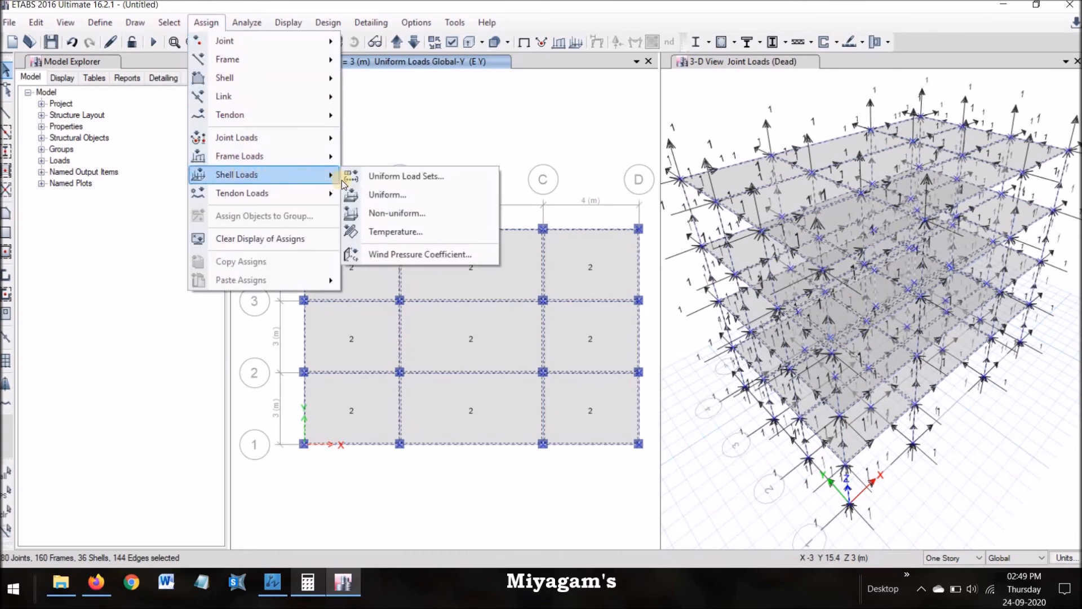
{"action": "left_click", "coordinate": [381, 258]}
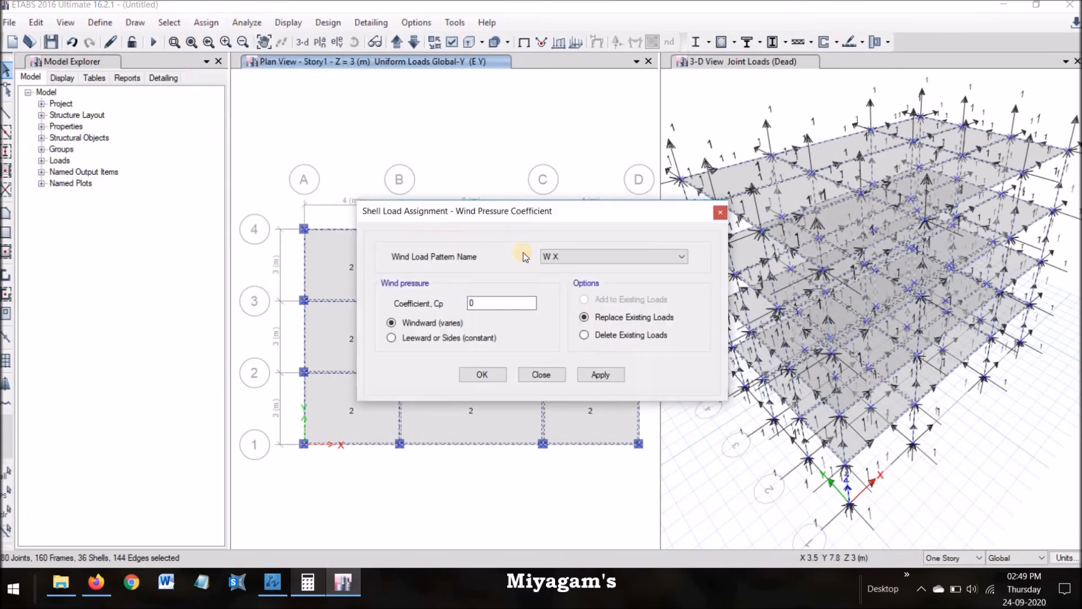
{"action": "left_click", "coordinate": [495, 305]}
{"action": "left_click", "coordinate": [601, 374]}
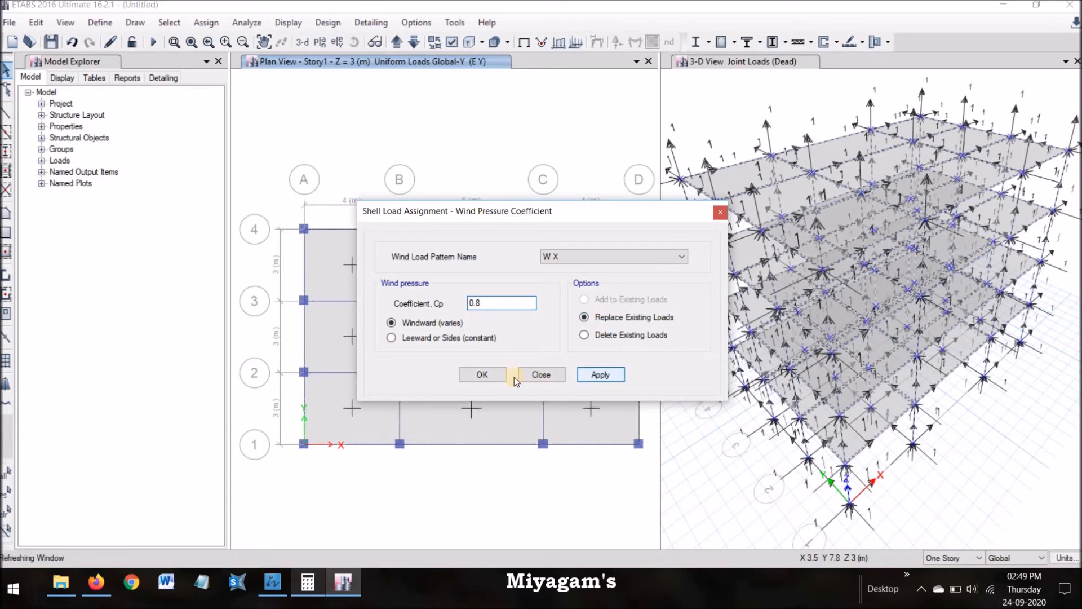
{"action": "left_click", "coordinate": [495, 375]}
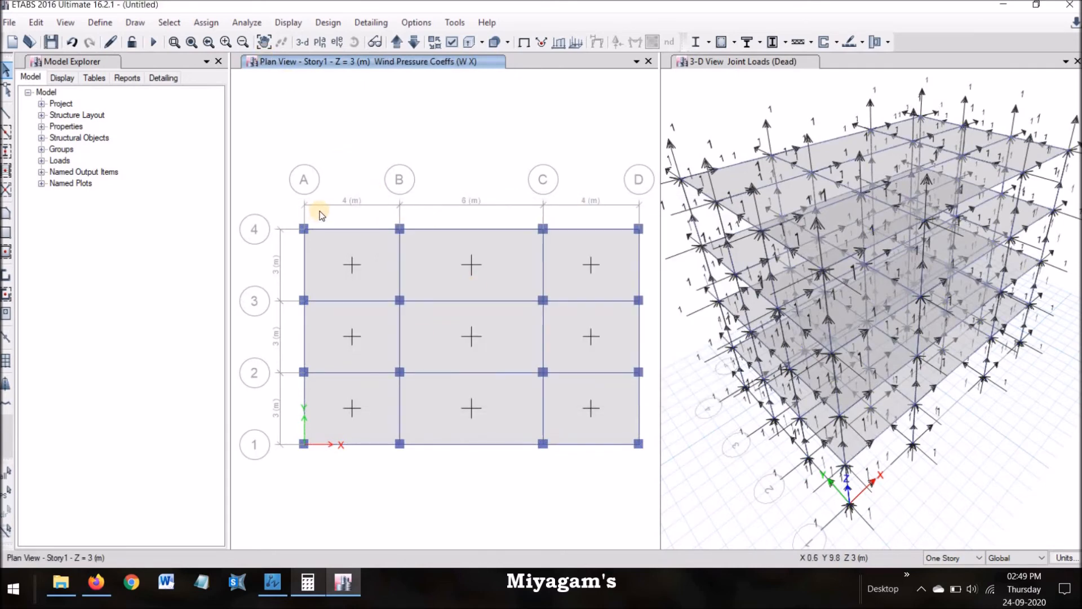
Step: Select the whole model and assign its shells a windward wind pressure coefficient of 0.86 for W Y, replacing existing loads
{"action": "key", "text": "ctrl+a"}
{"action": "left_click", "coordinate": [206, 23]}
{"action": "left_click", "coordinate": [206, 22]}
{"action": "left_click", "coordinate": [206, 22]}
{"action": "left_click", "coordinate": [206, 22]}
{"action": "left_click", "coordinate": [206, 22]}
{"action": "mouse_move", "coordinate": [265, 143]}
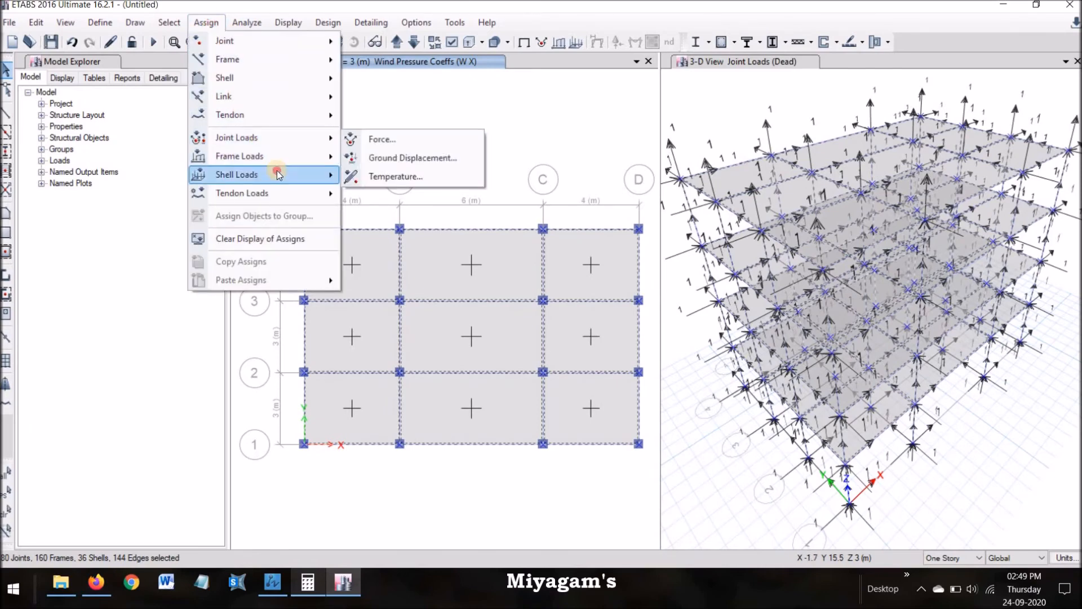
{"action": "mouse_move", "coordinate": [276, 173]}
{"action": "left_click", "coordinate": [434, 256]}
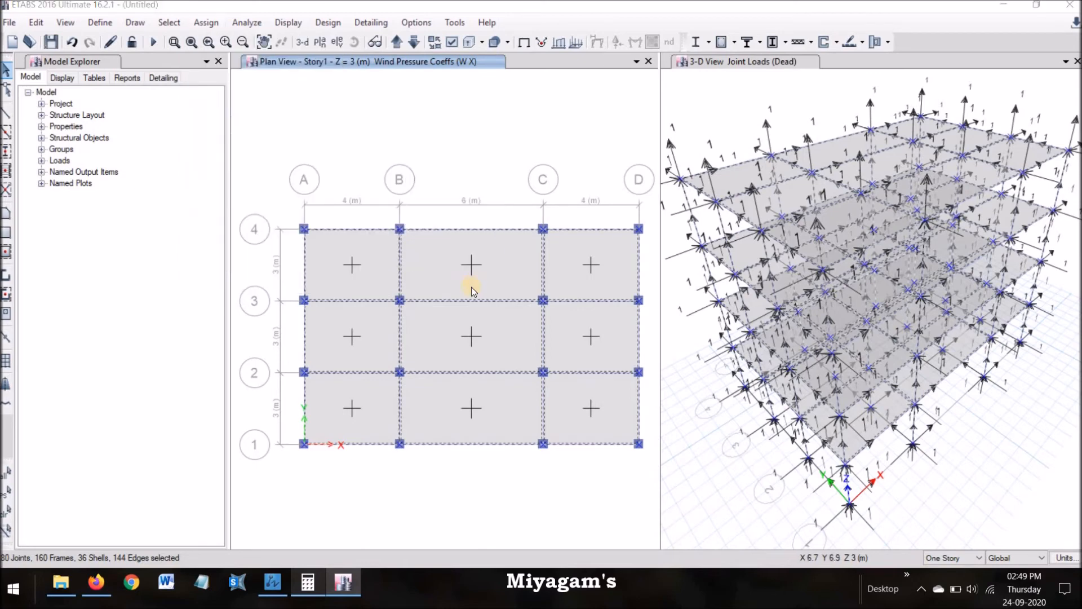
{"action": "left_click", "coordinate": [600, 266]}
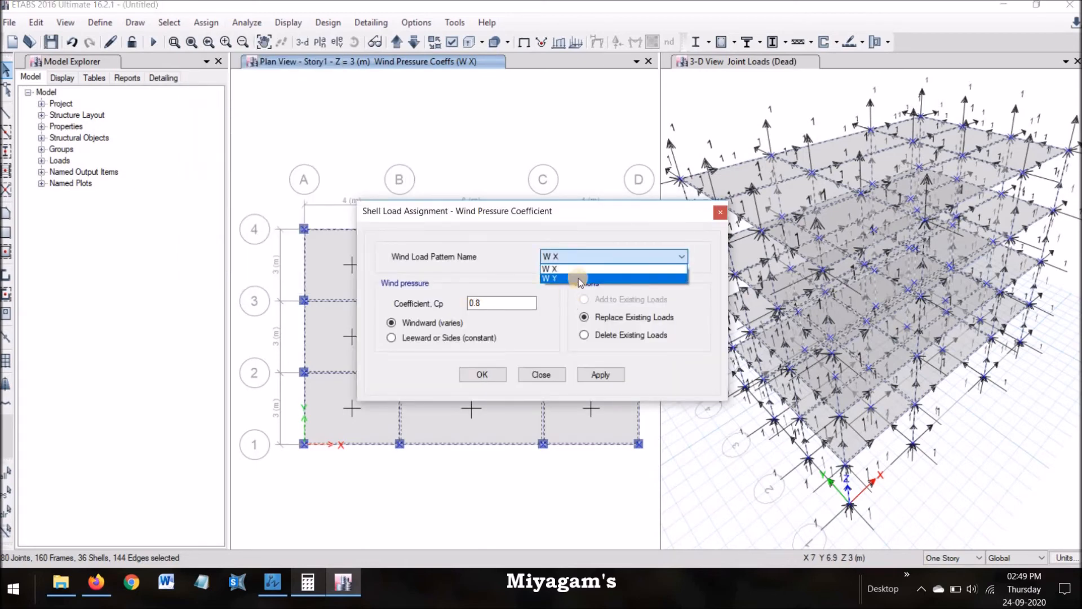
{"action": "left_click", "coordinate": [570, 277]}
{"action": "left_click", "coordinate": [492, 299]}
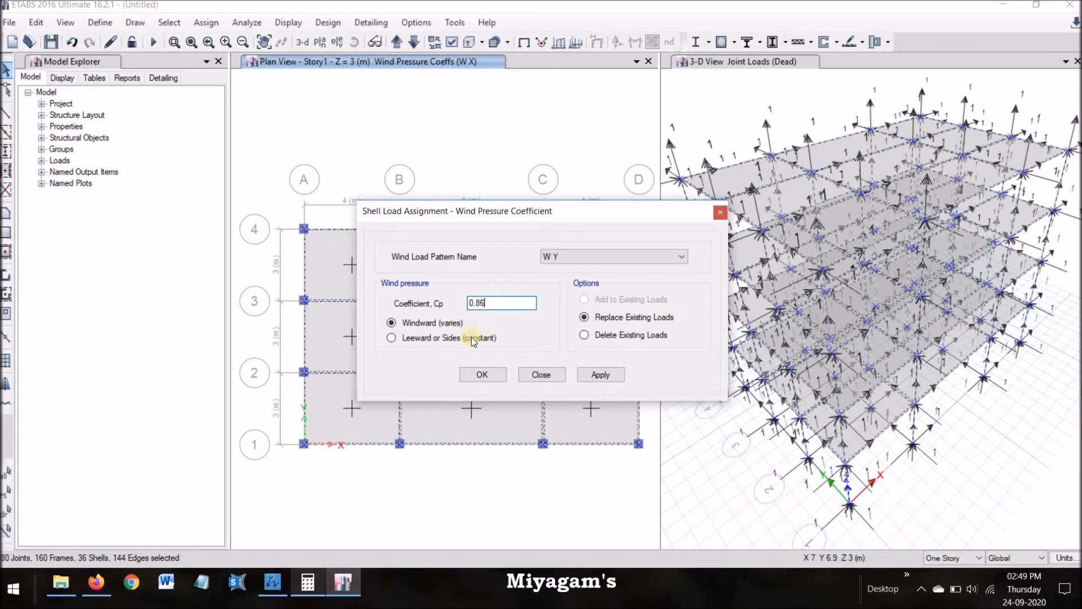
{"action": "left_click", "coordinate": [599, 375]}
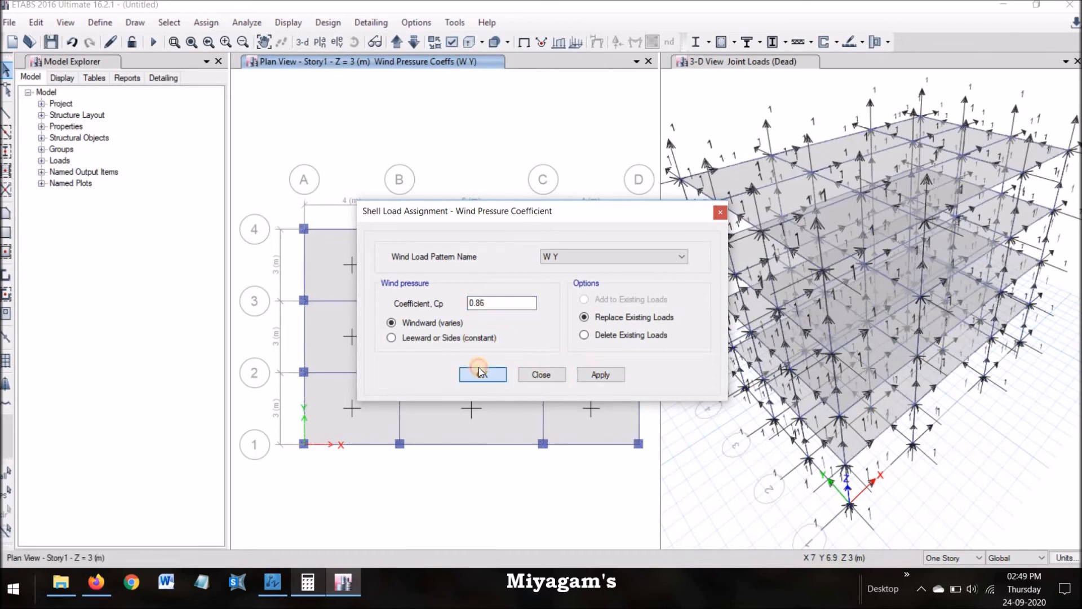
{"action": "left_click", "coordinate": [482, 373]}
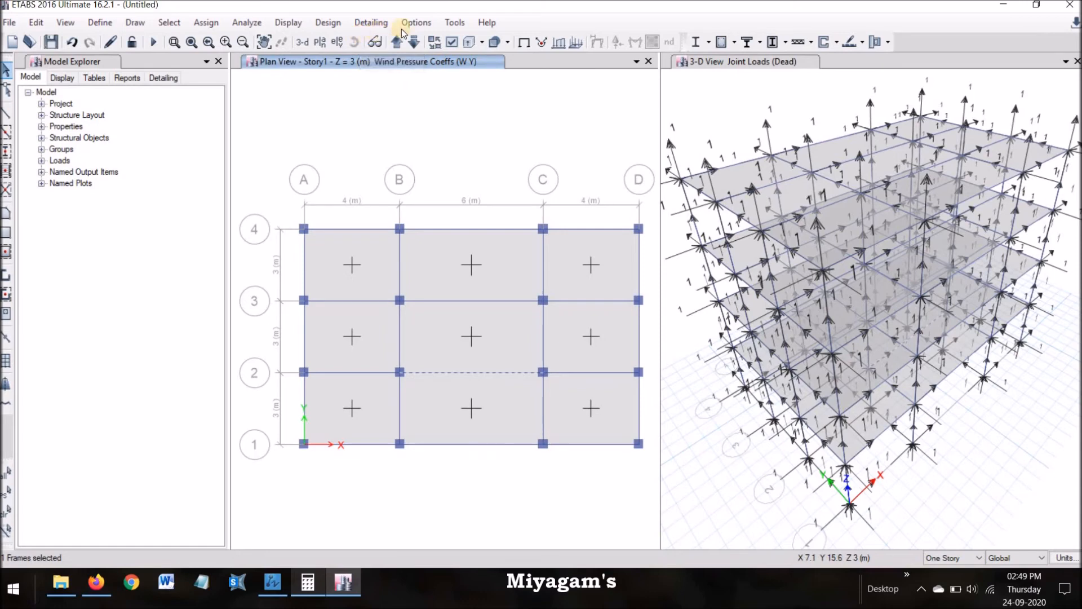
Step: Assign fixed restraints, with all translations and rotations restrained, to all the joints at the Base level
{"action": "left_click", "coordinate": [414, 41]}
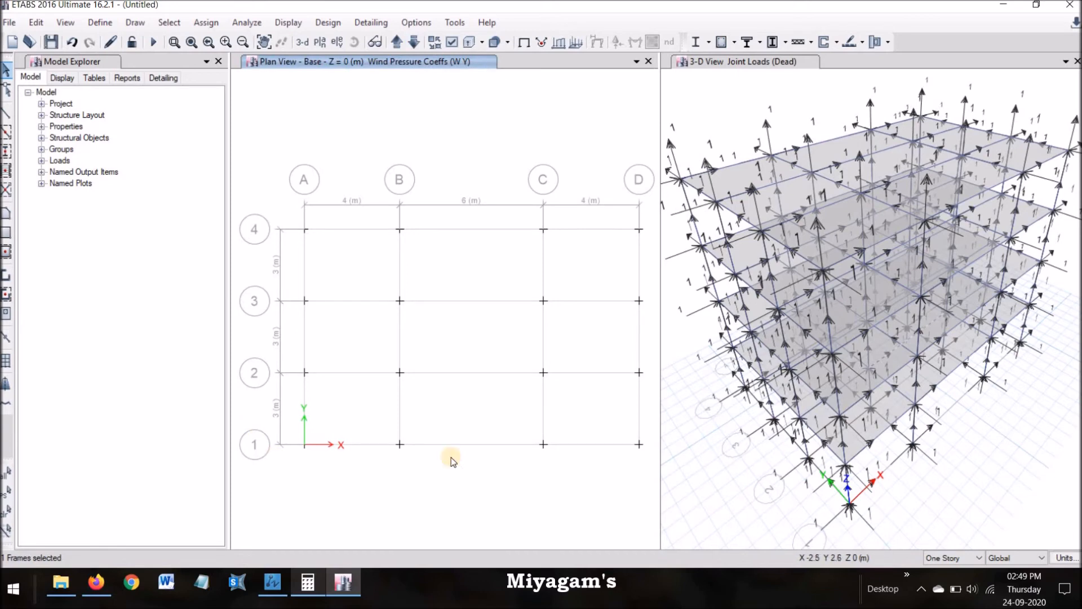
{"action": "left_click_drag", "start_coordinate": [254, 172], "coordinate": [662, 486]}
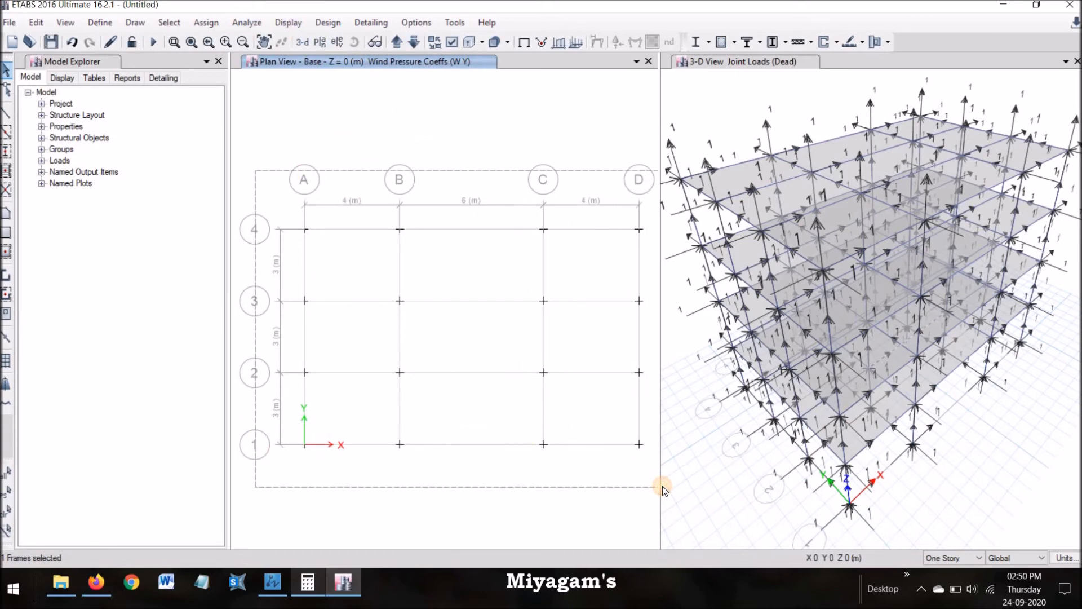
{"action": "left_click", "coordinate": [211, 25]}
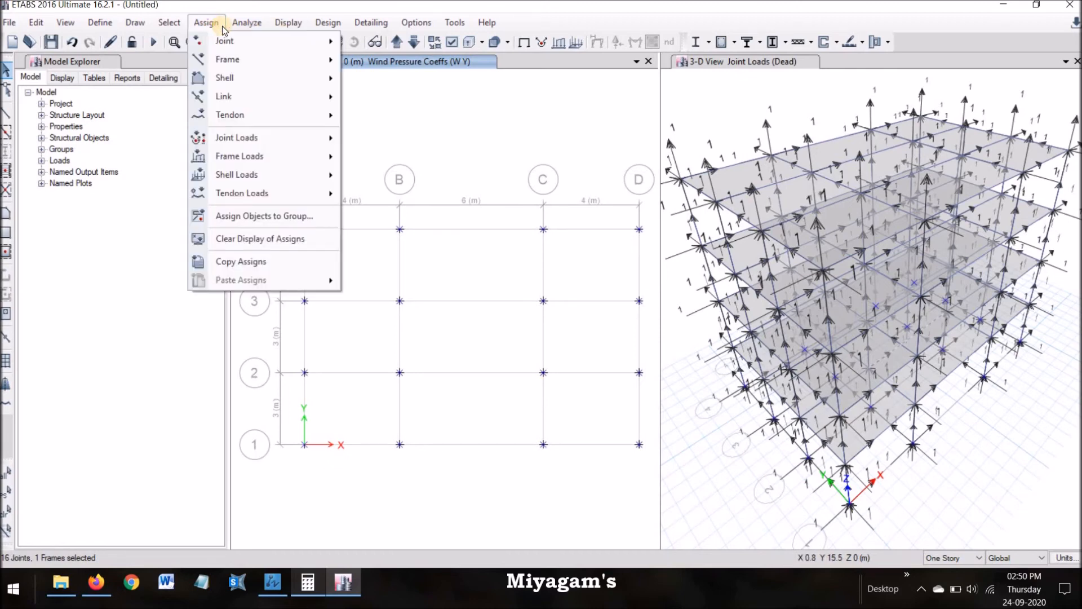
{"action": "mouse_move", "coordinate": [251, 39]}
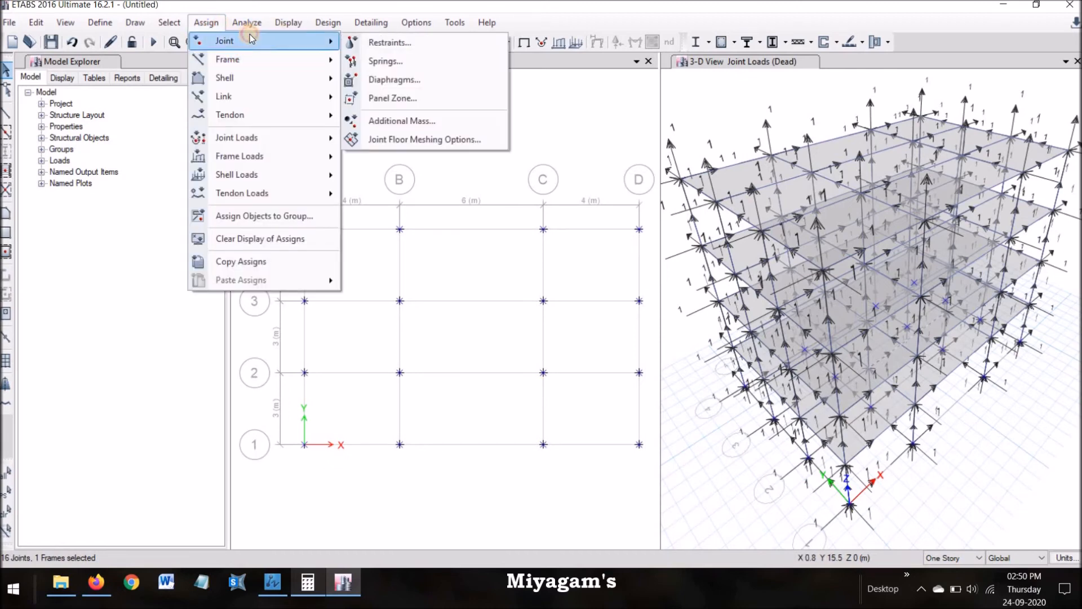
{"action": "left_click", "coordinate": [388, 43]}
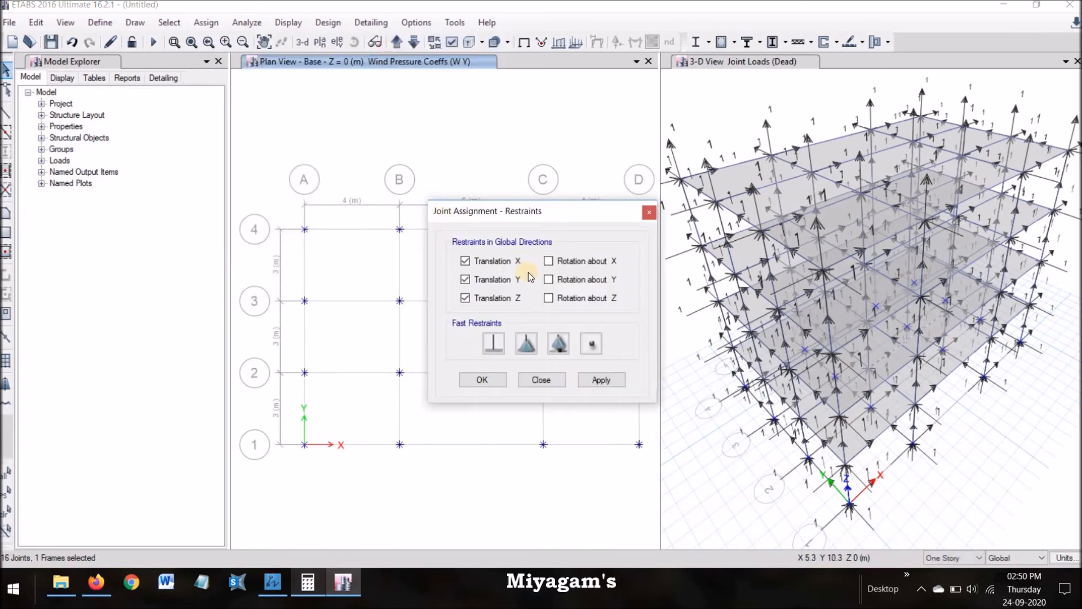
{"action": "left_click_drag", "start_coordinate": [567, 211], "coordinate": [491, 134]}
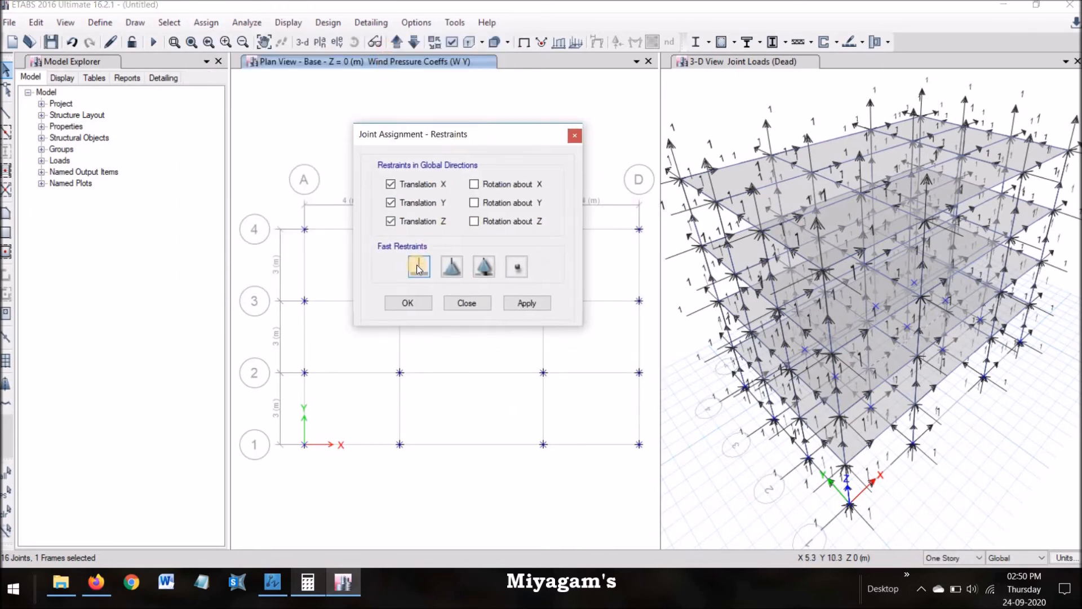
{"action": "left_click", "coordinate": [418, 267]}
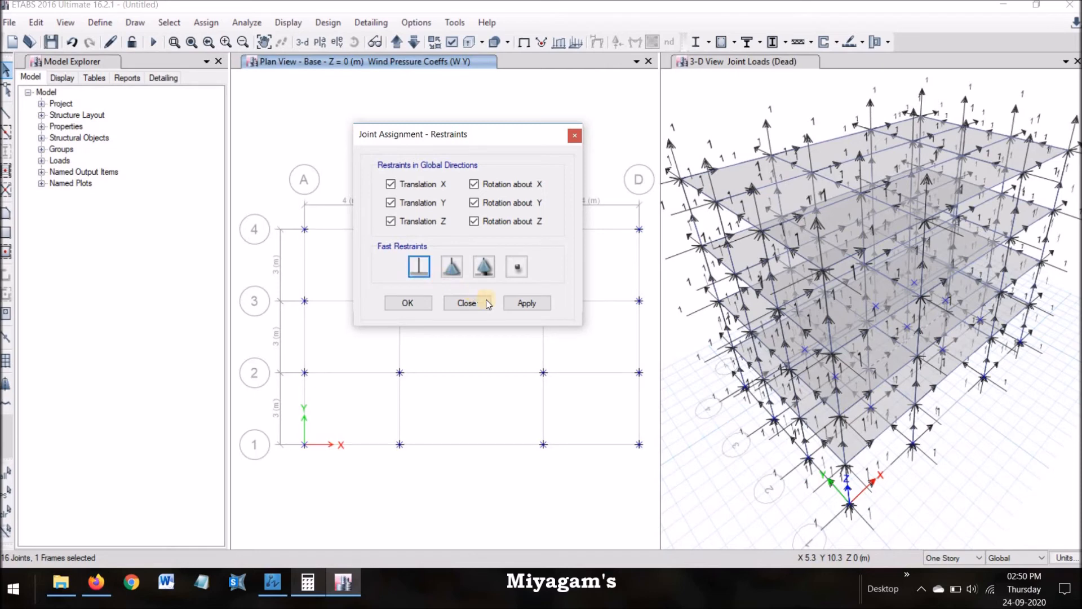
{"action": "left_click", "coordinate": [523, 302]}
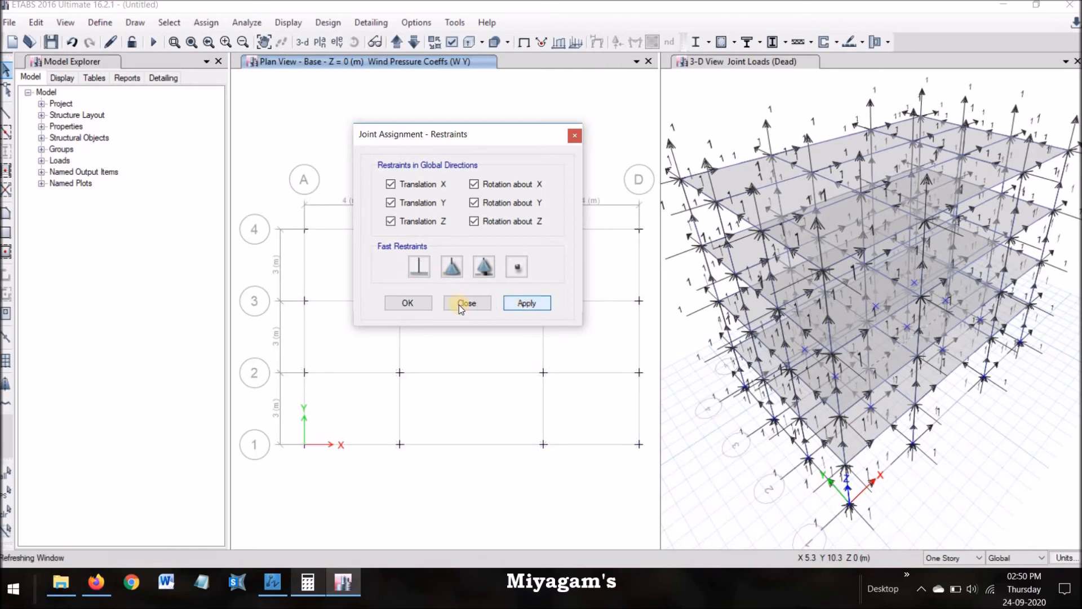
{"action": "left_click", "coordinate": [418, 302]}
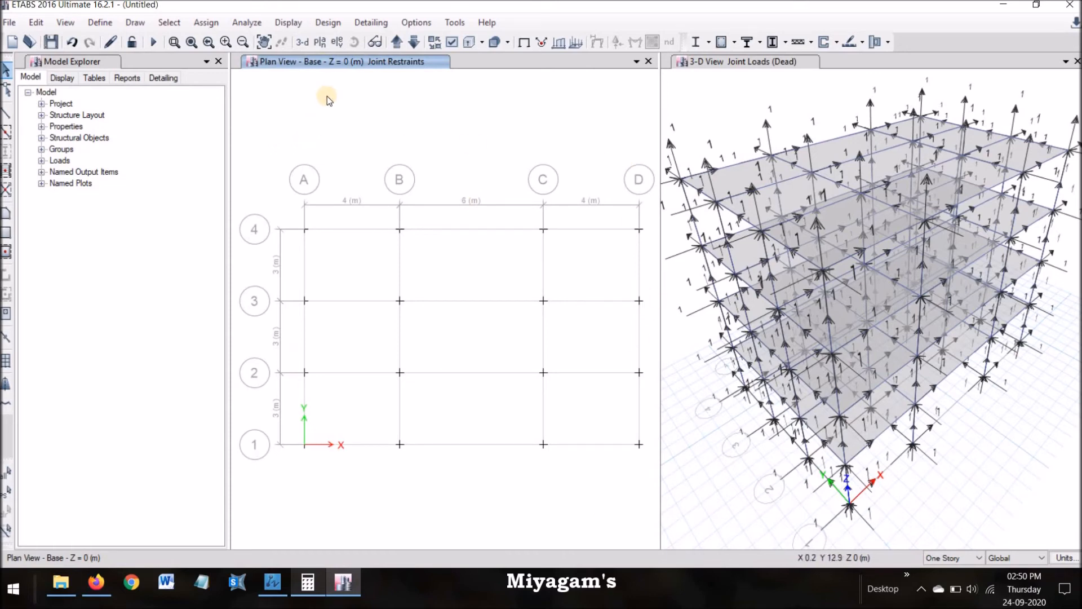
Step: Check the model with the Joints/Joints and Joints/Frames within Tolerance checks enabled, and dismiss the report
{"action": "left_click", "coordinate": [246, 23]}
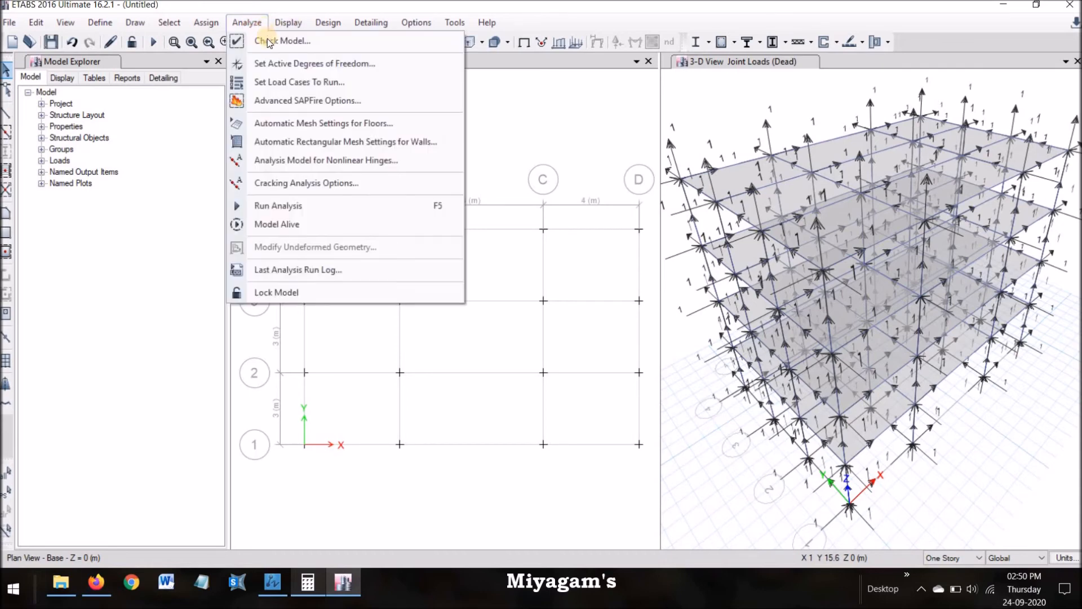
{"action": "left_click", "coordinate": [268, 41]}
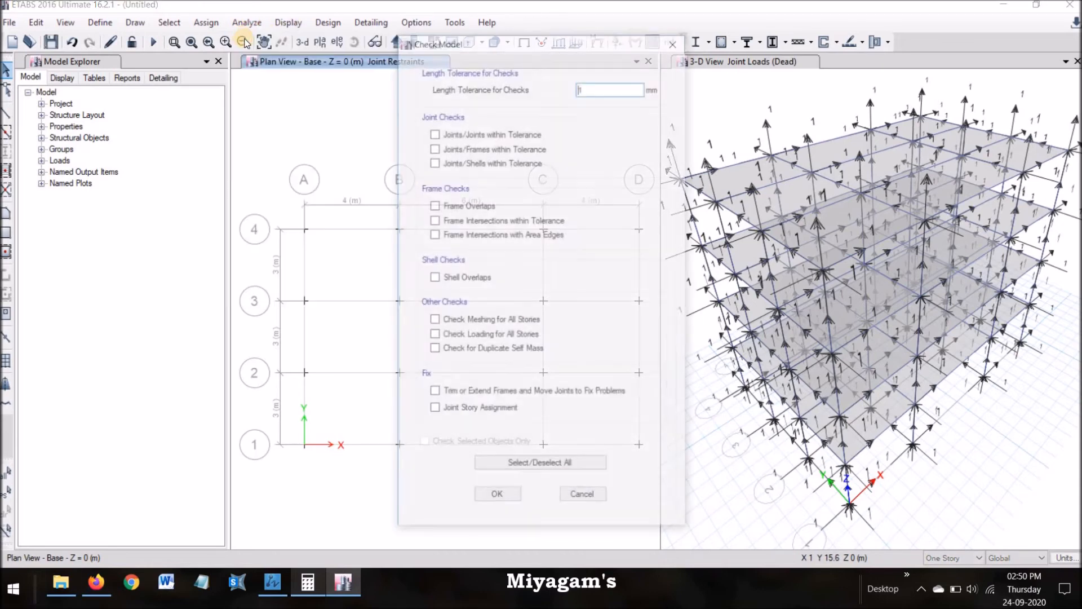
{"action": "left_click", "coordinate": [435, 134]}
{"action": "left_click", "coordinate": [434, 147]}
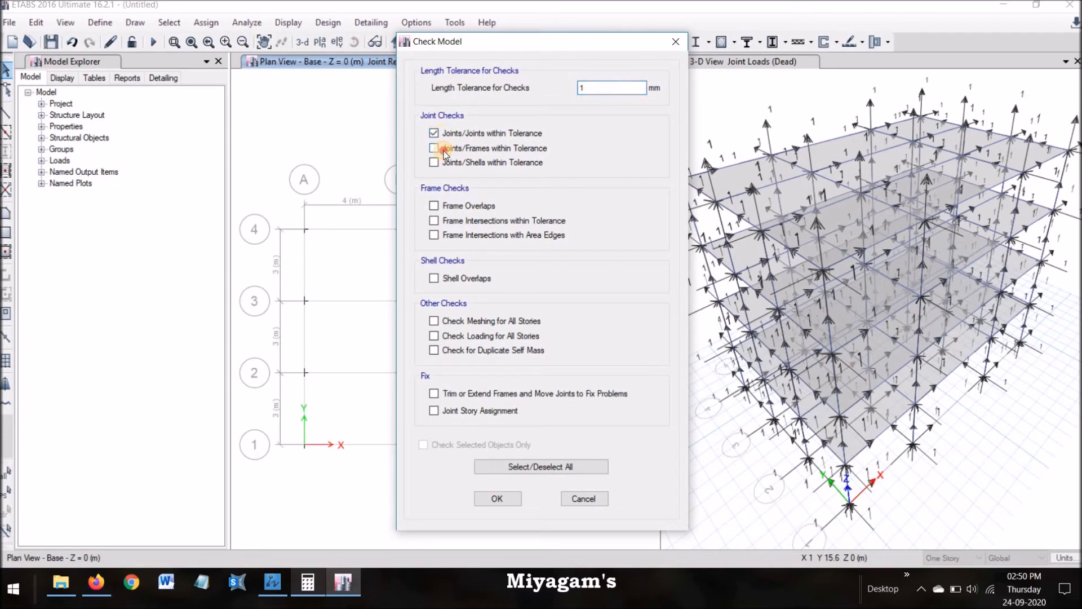
{"action": "left_click", "coordinate": [509, 502]}
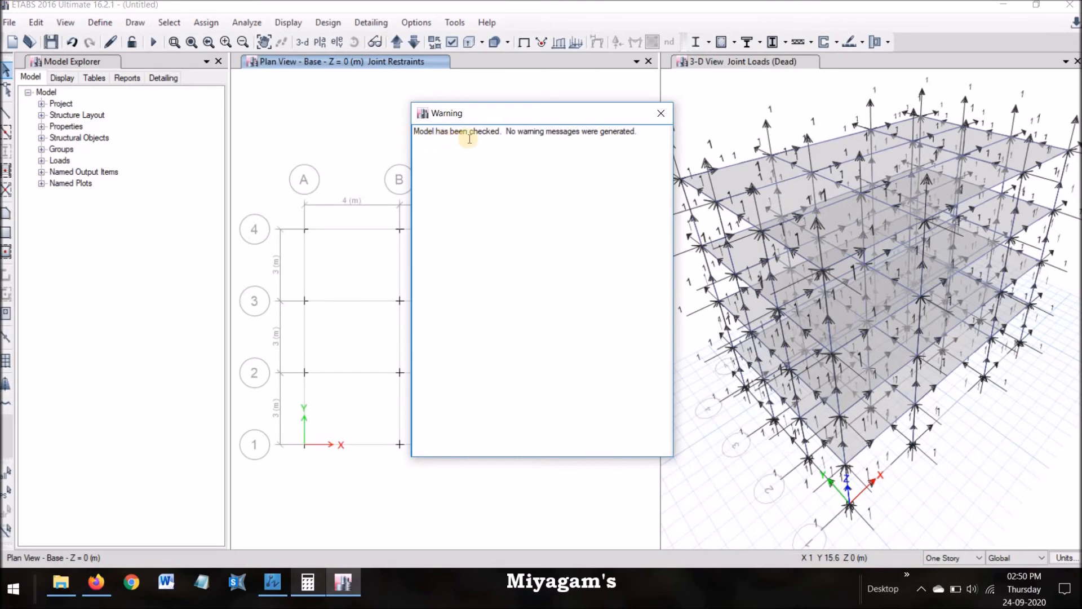
{"action": "left_click", "coordinate": [654, 116]}
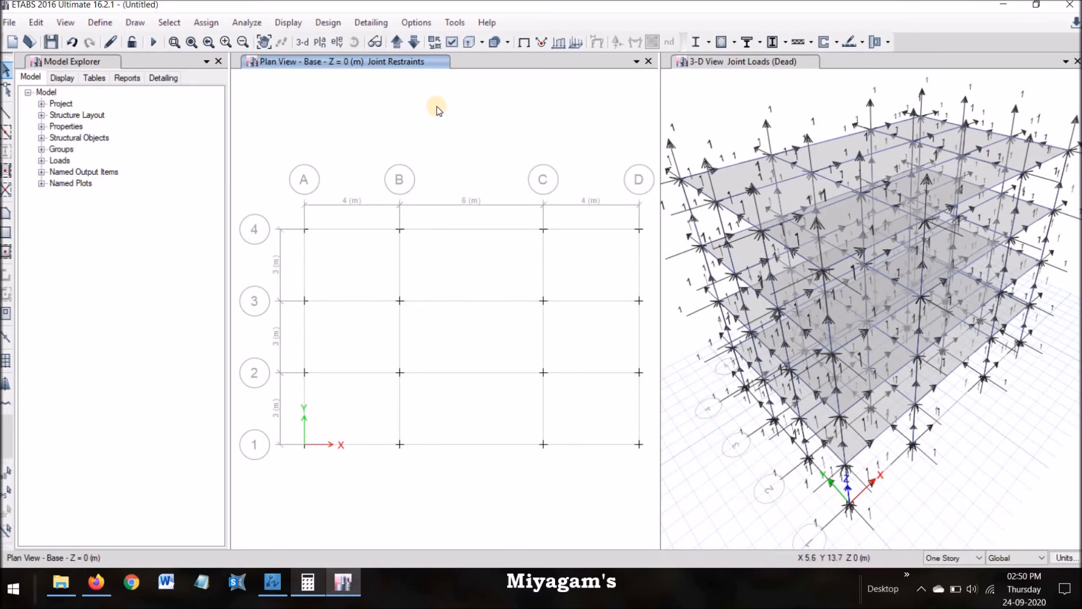
Step: Run the analysis, saving the model file as G+3 Miyagam's
{"action": "left_click", "coordinate": [246, 23]}
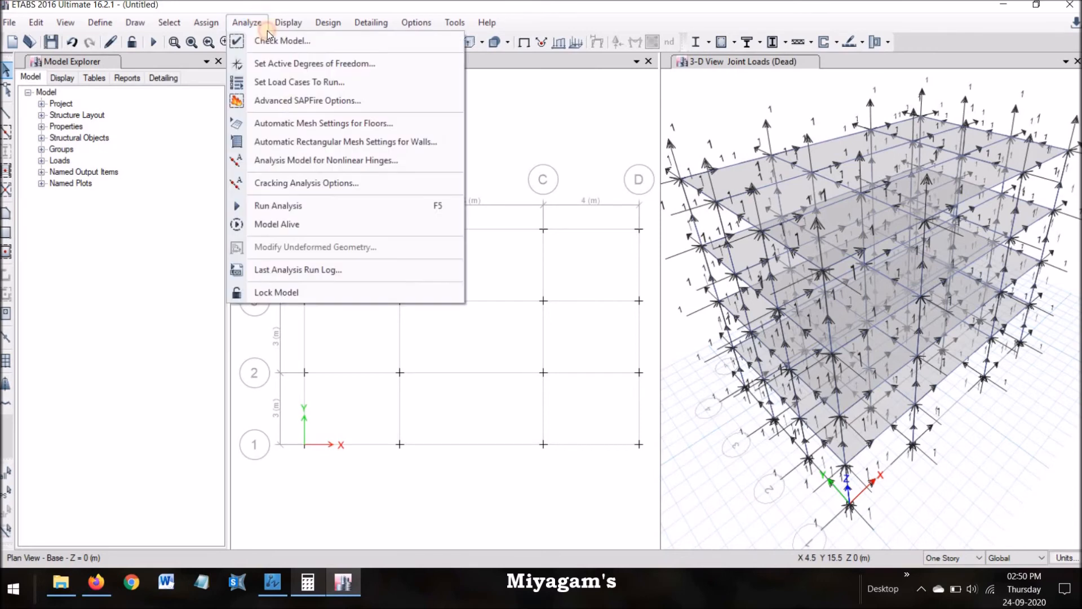
{"action": "left_click", "coordinate": [316, 212]}
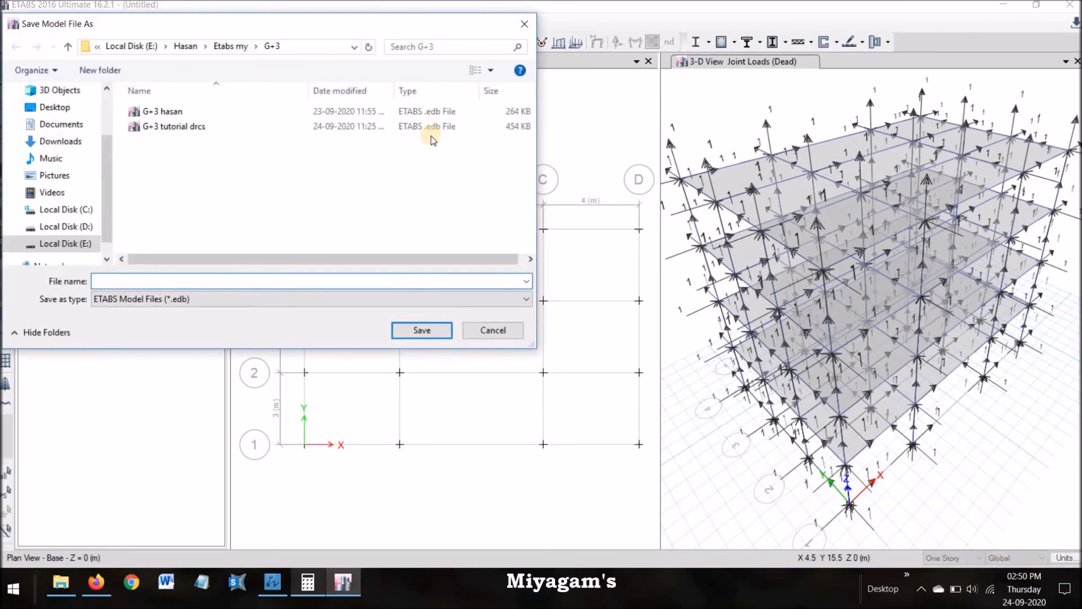
{"action": "type", "text": "G+3"}
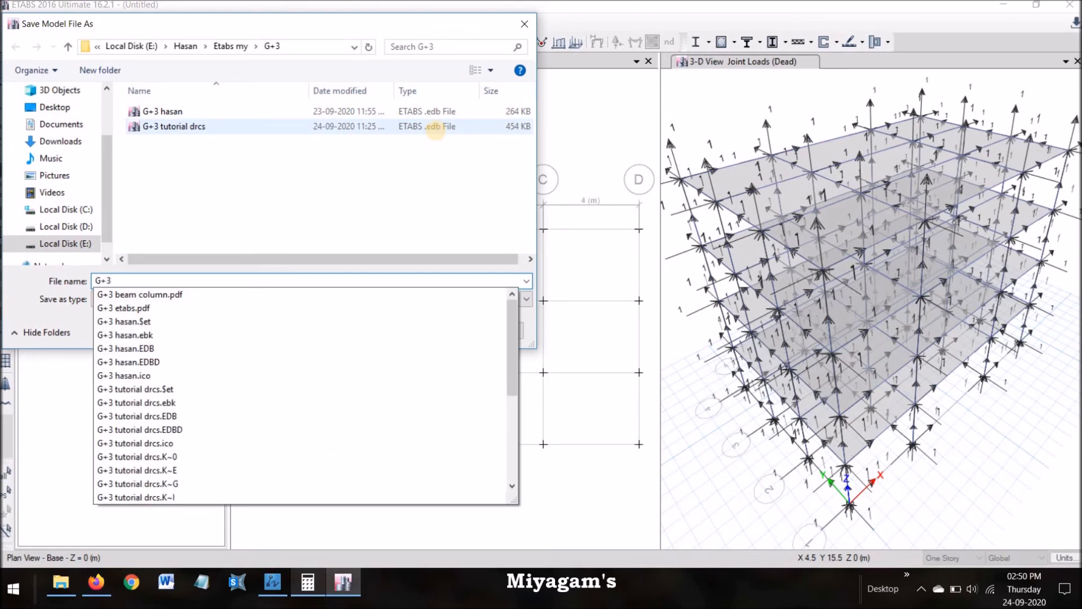
{"action": "type", "text": "Miyagam's"}
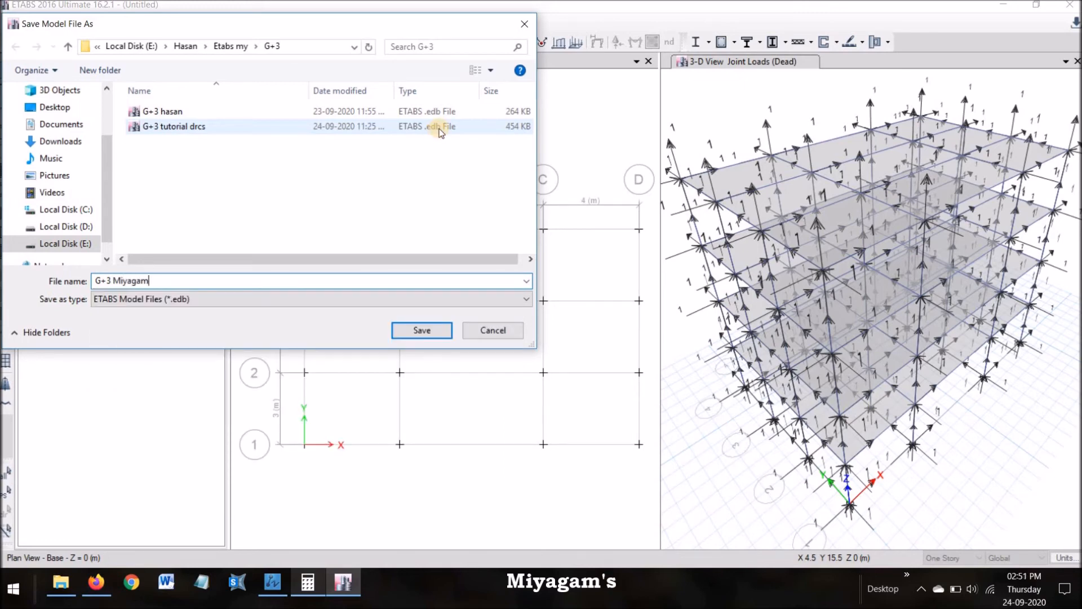
{"action": "left_click", "coordinate": [430, 331]}
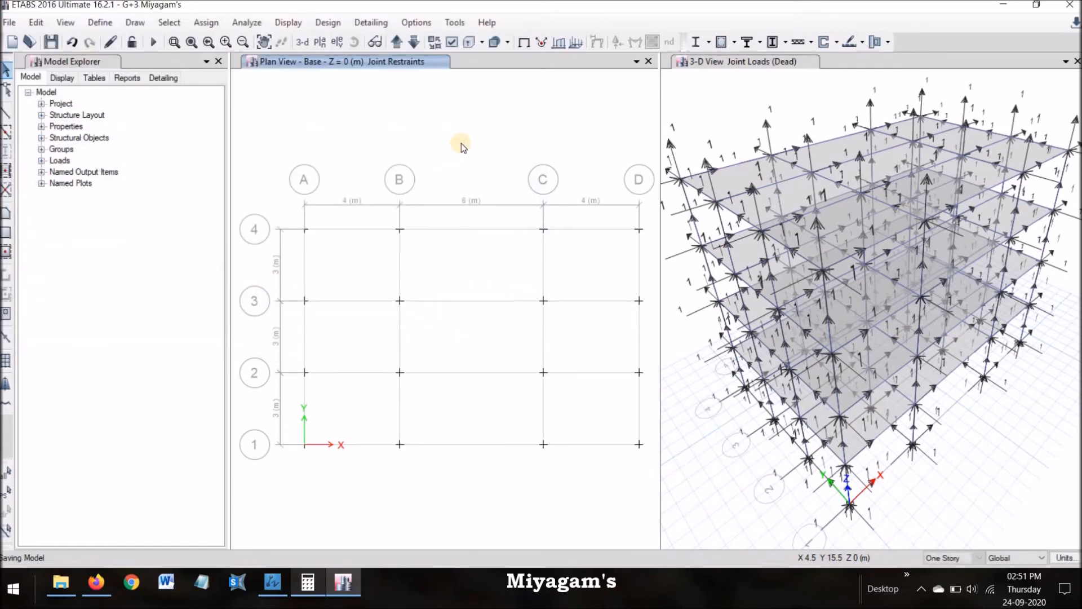
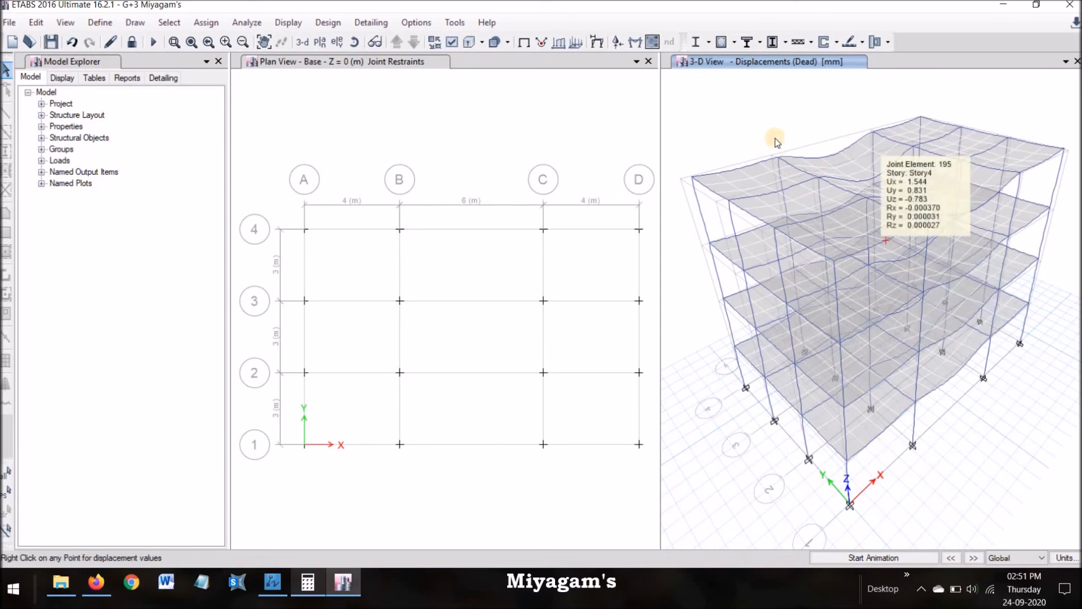
Step: Open the deformed shape settings and animate the Dead load case displacements in the 3-D view
{"action": "left_click", "coordinate": [278, 27]}
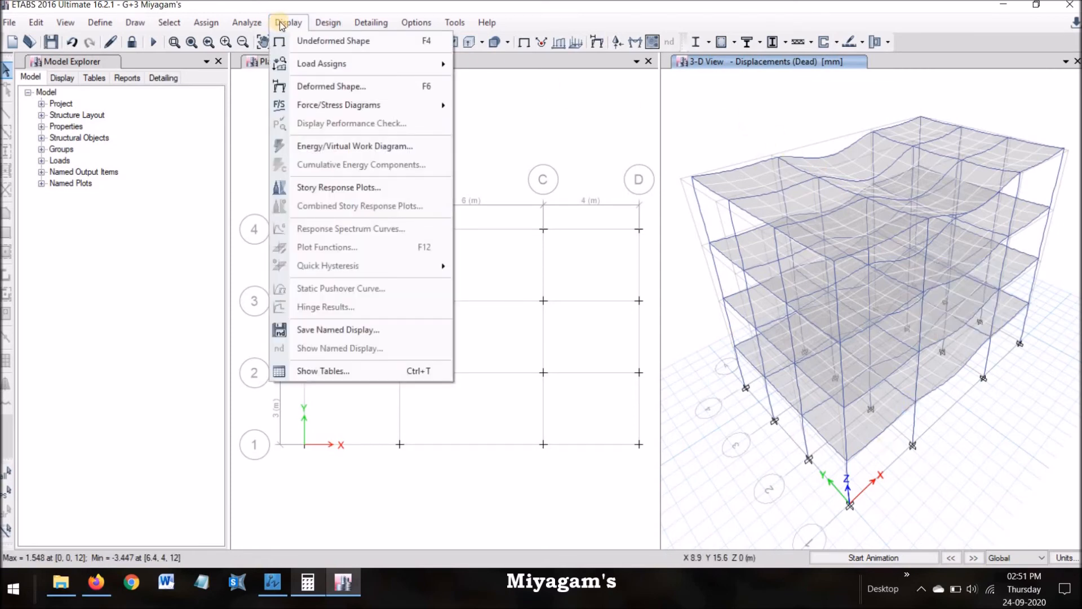
{"action": "left_click", "coordinate": [319, 93]}
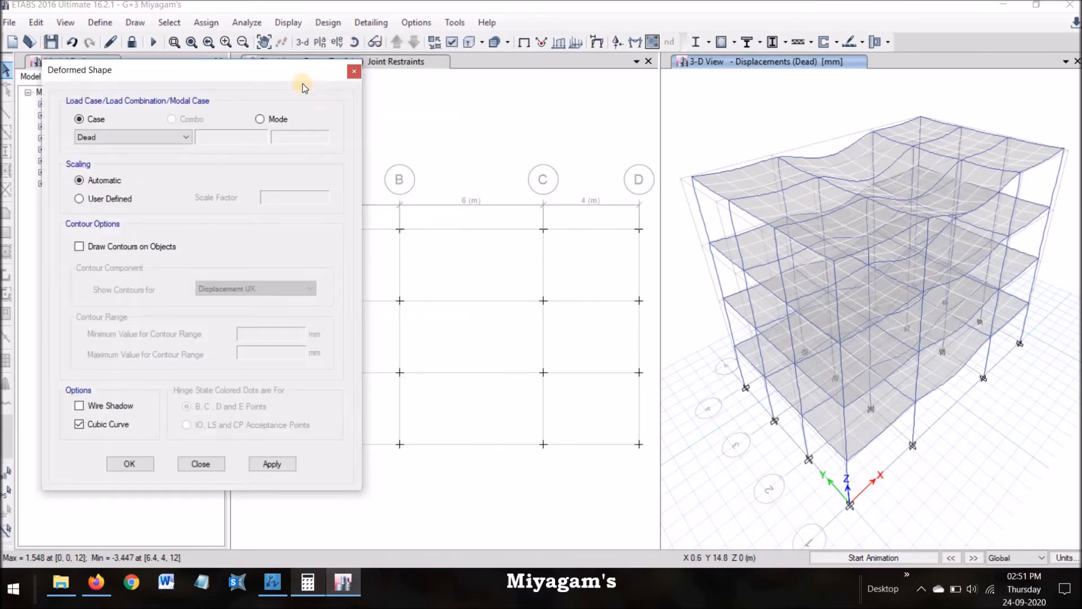
{"action": "left_click_drag", "start_coordinate": [285, 79], "coordinate": [261, 65]}
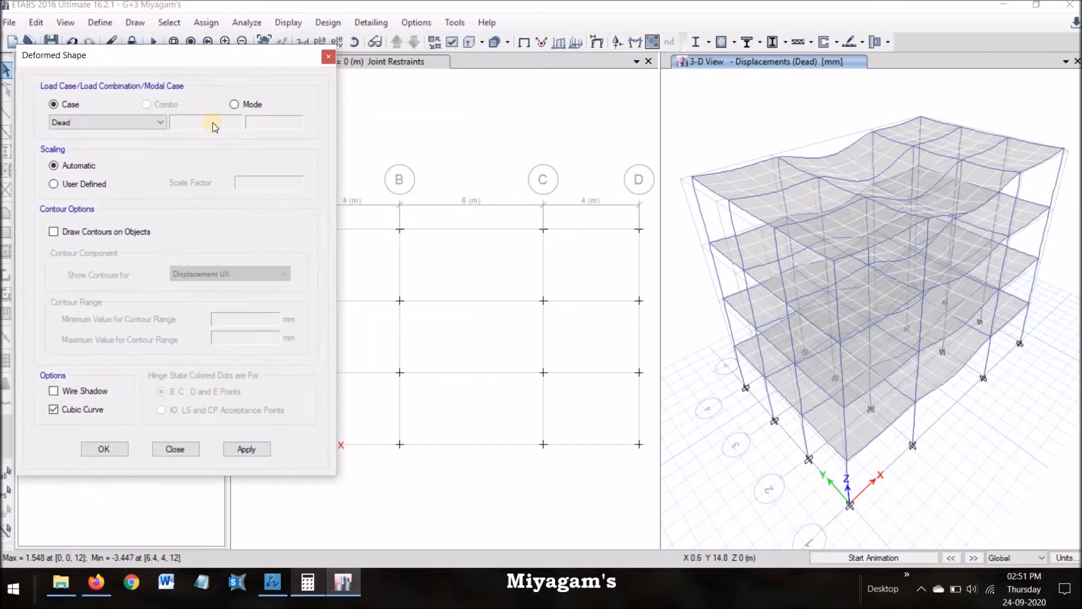
{"action": "left_click", "coordinate": [151, 120]}
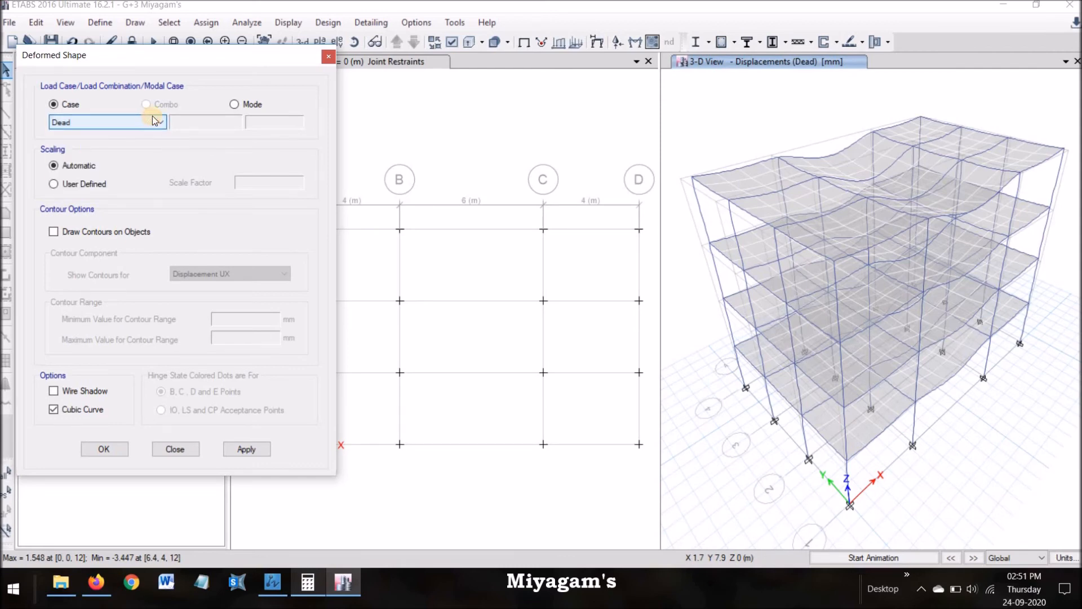
{"action": "left_click", "coordinate": [864, 559]}
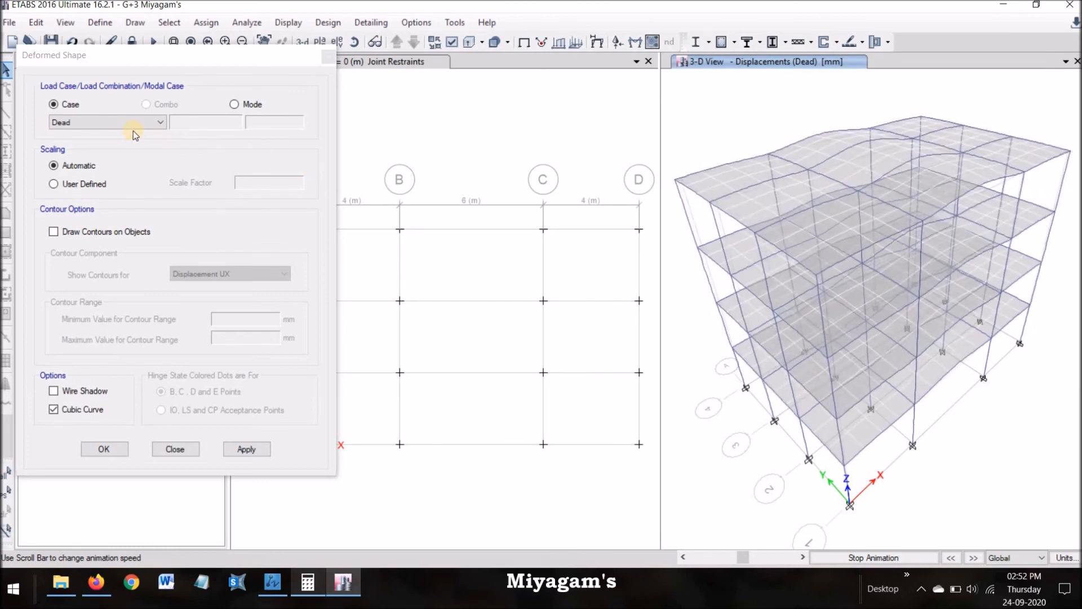
Step: Apply the Live load case to the deformed shape display and animate its displacements in the 3-D view
{"action": "left_click", "coordinate": [153, 122]}
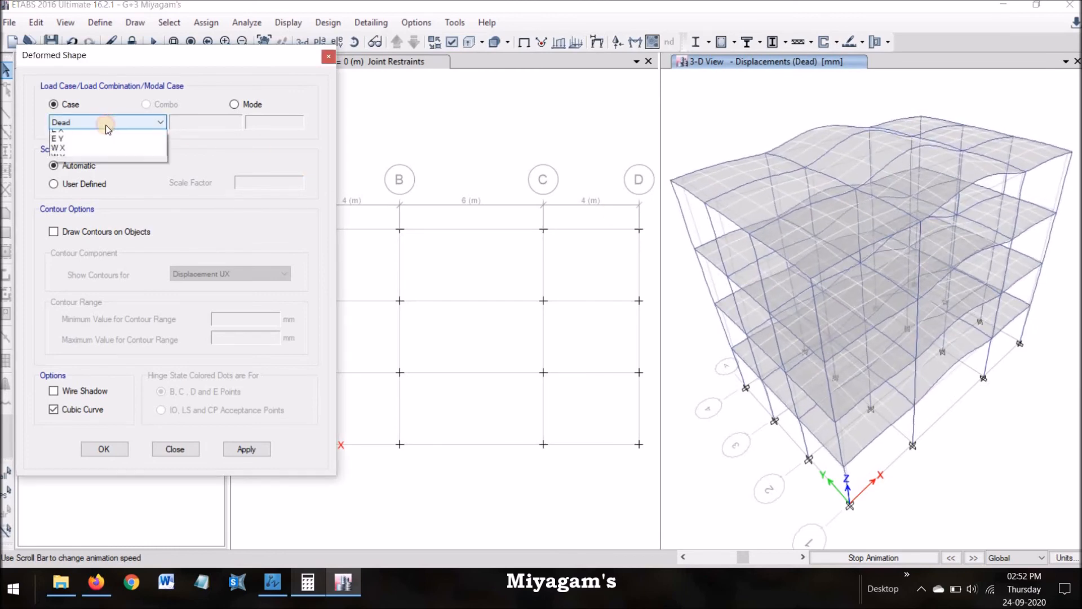
{"action": "left_click", "coordinate": [79, 148]}
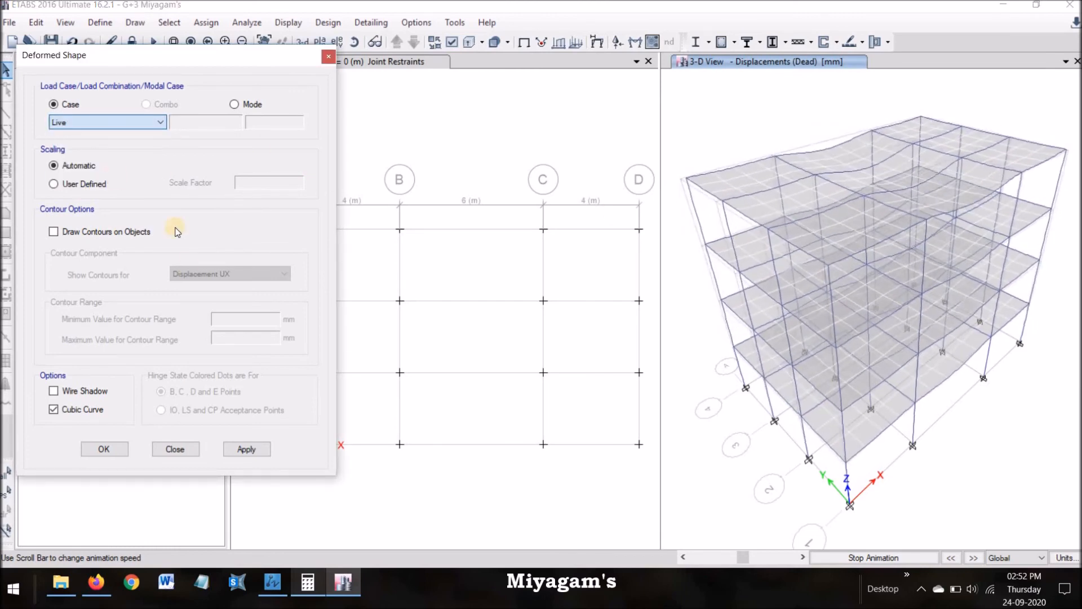
{"action": "left_click", "coordinate": [244, 450]}
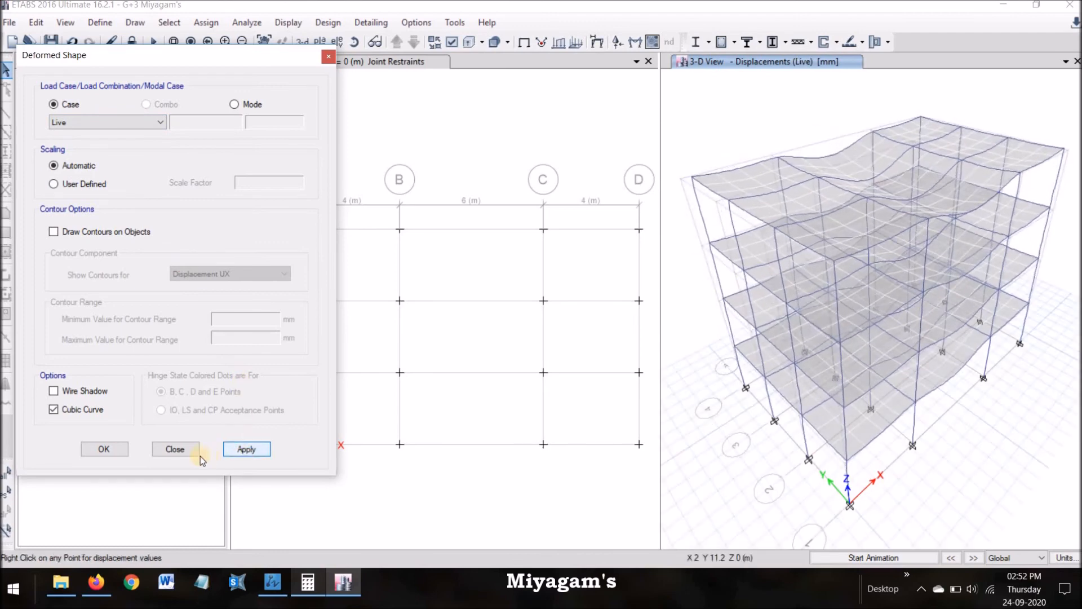
{"action": "left_click", "coordinate": [880, 559]}
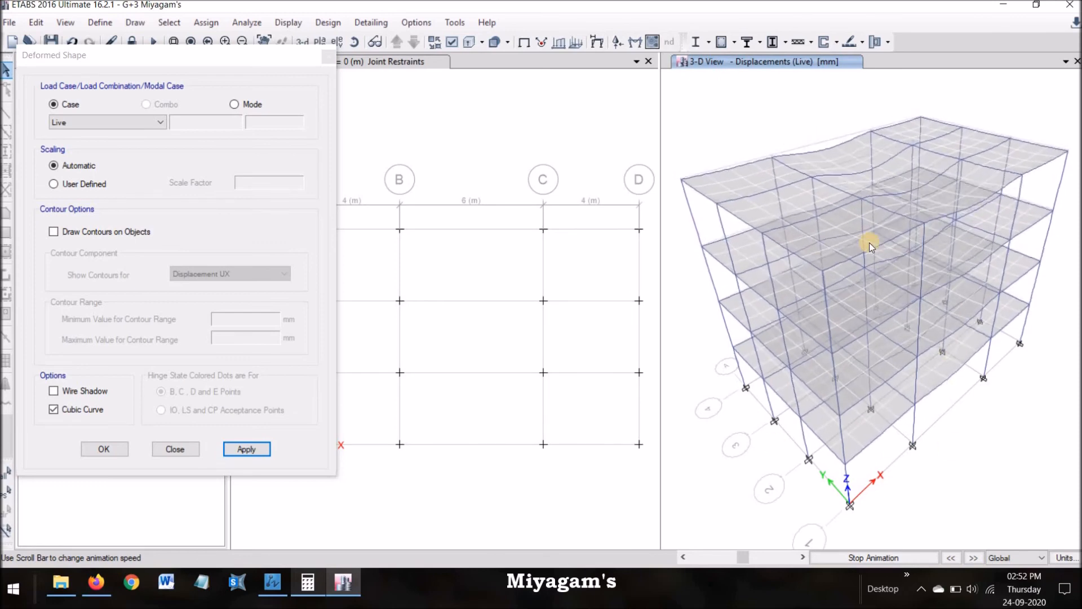
Step: Apply the W X load case to the deformed shape display, animate its displacements in the 3-D view, and close the settings
{"action": "left_click", "coordinate": [115, 123]}
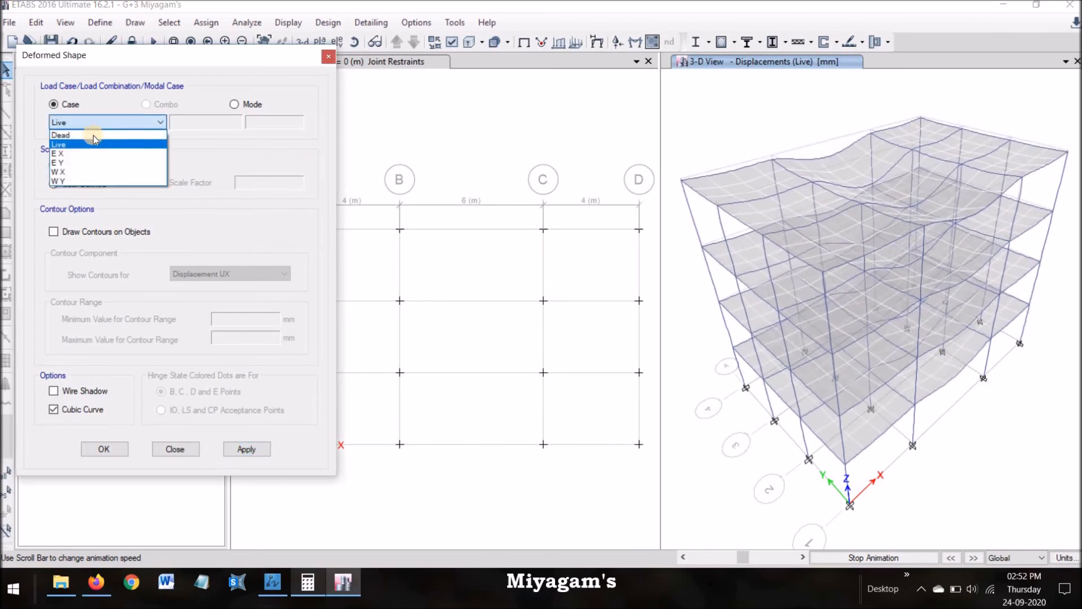
{"action": "left_click", "coordinate": [83, 171]}
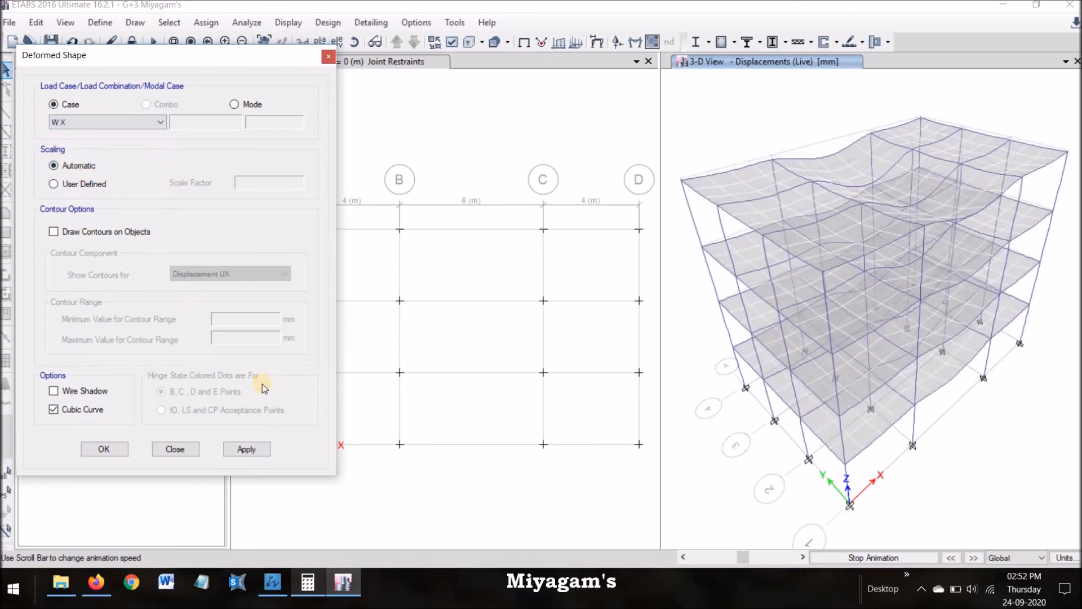
{"action": "left_click", "coordinate": [247, 450]}
{"action": "left_click", "coordinate": [882, 558]}
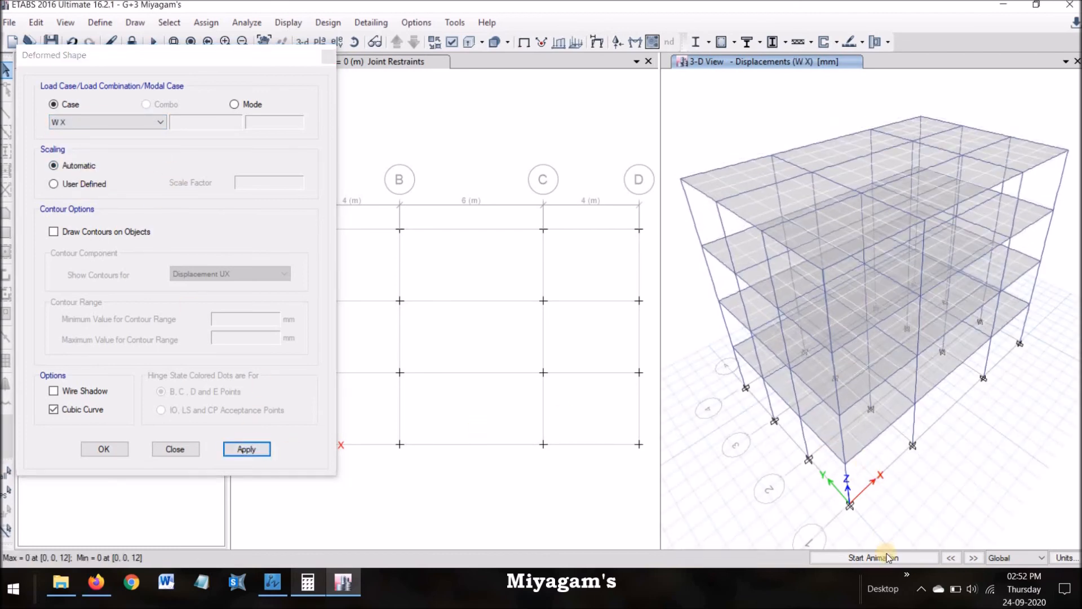
{"action": "left_click", "coordinate": [885, 557]}
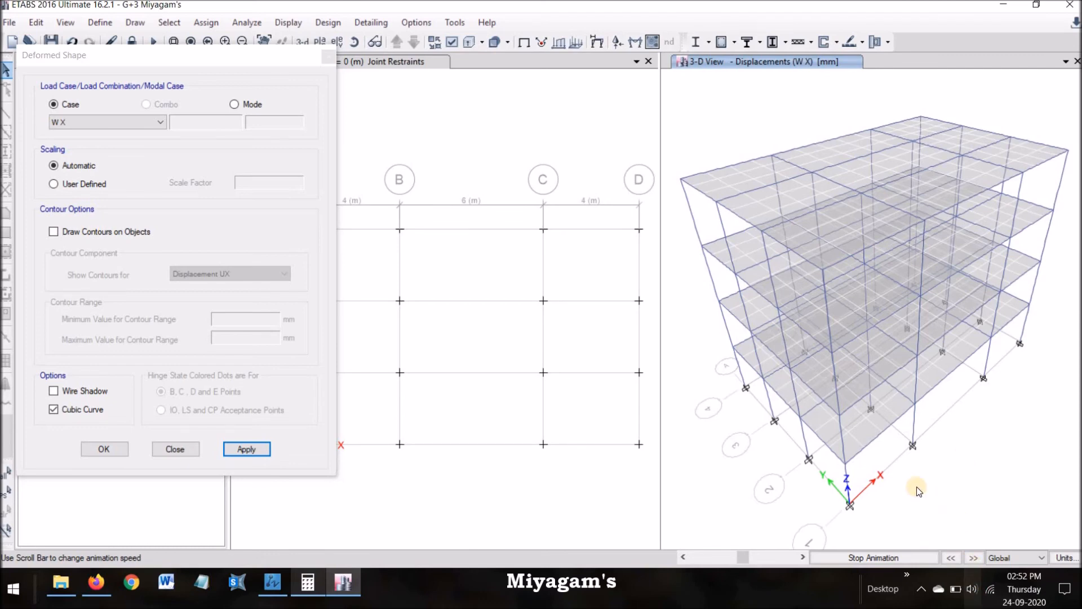
{"action": "left_click", "coordinate": [902, 559]}
{"action": "left_click", "coordinate": [179, 449]}
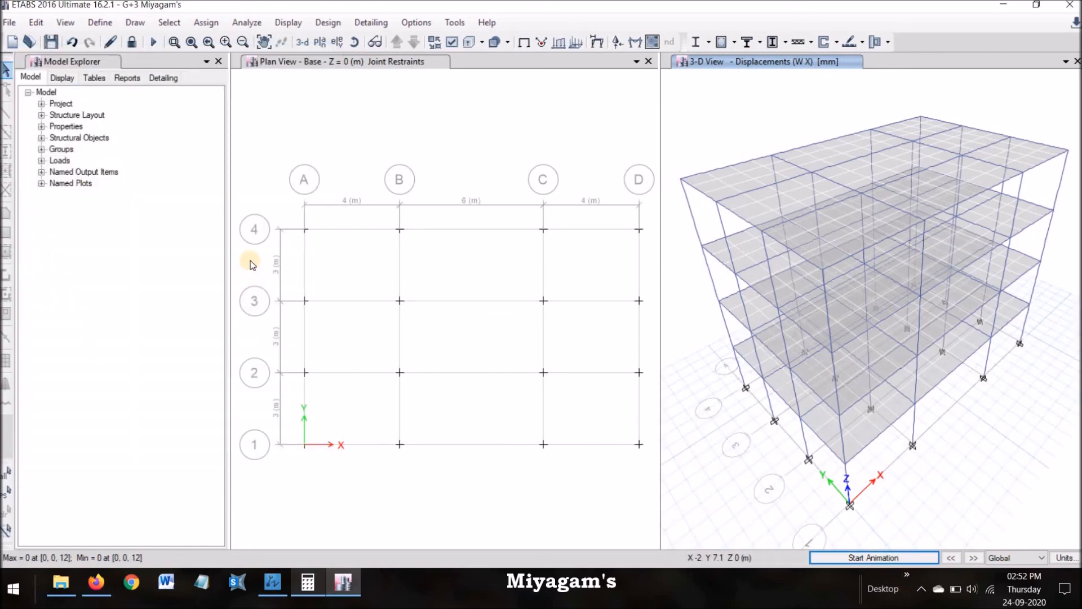
Step: Display the axial force diagram of the frames for the Dead load case in the 3-D view
{"action": "left_click", "coordinate": [290, 23]}
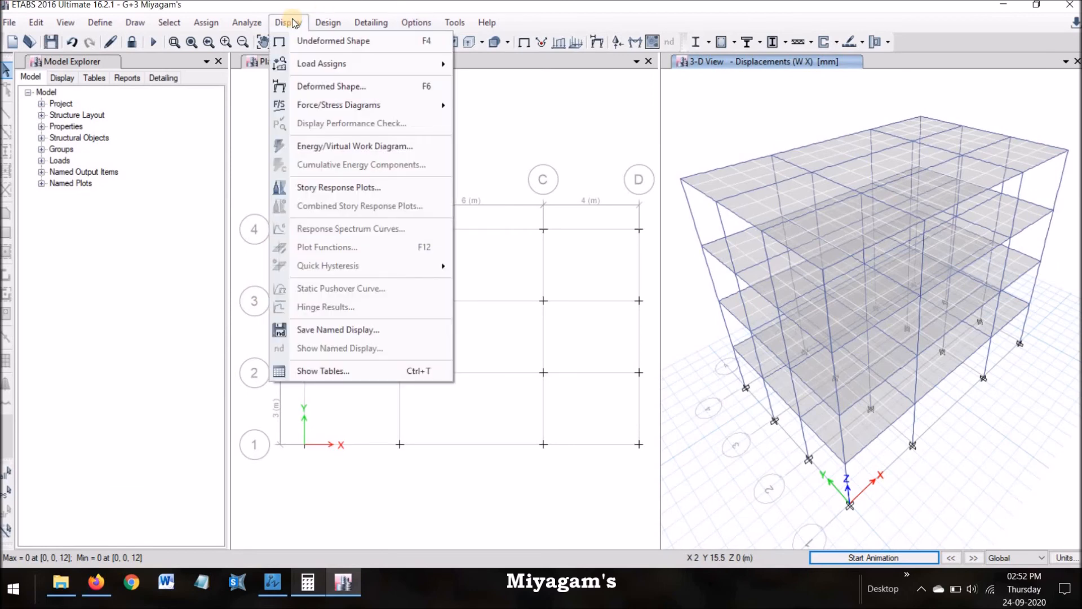
{"action": "left_click", "coordinate": [295, 21]}
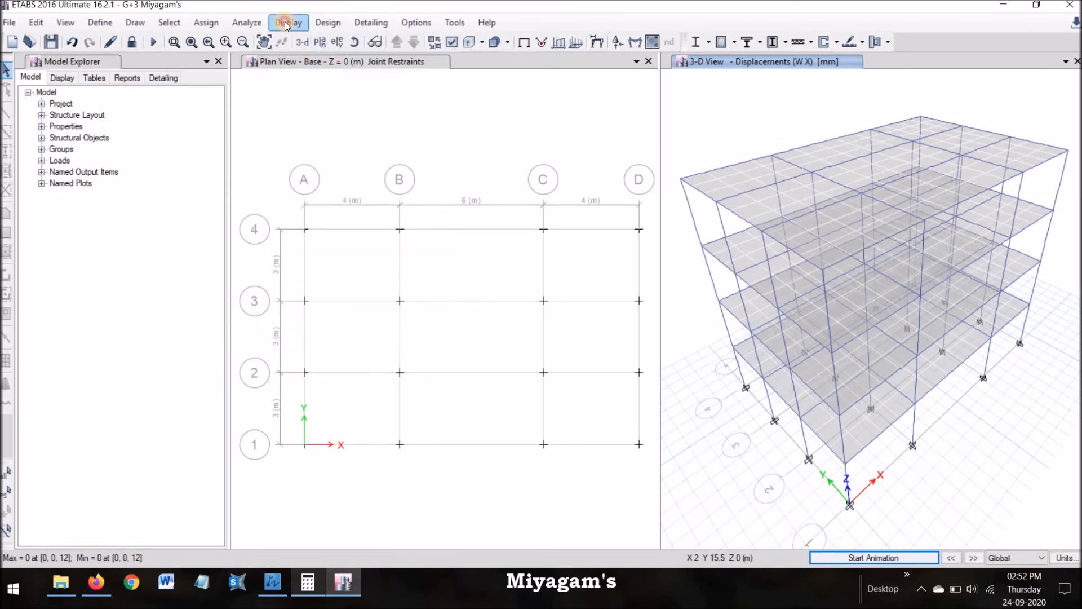
{"action": "left_click", "coordinate": [296, 22]}
{"action": "mouse_move", "coordinate": [372, 105]}
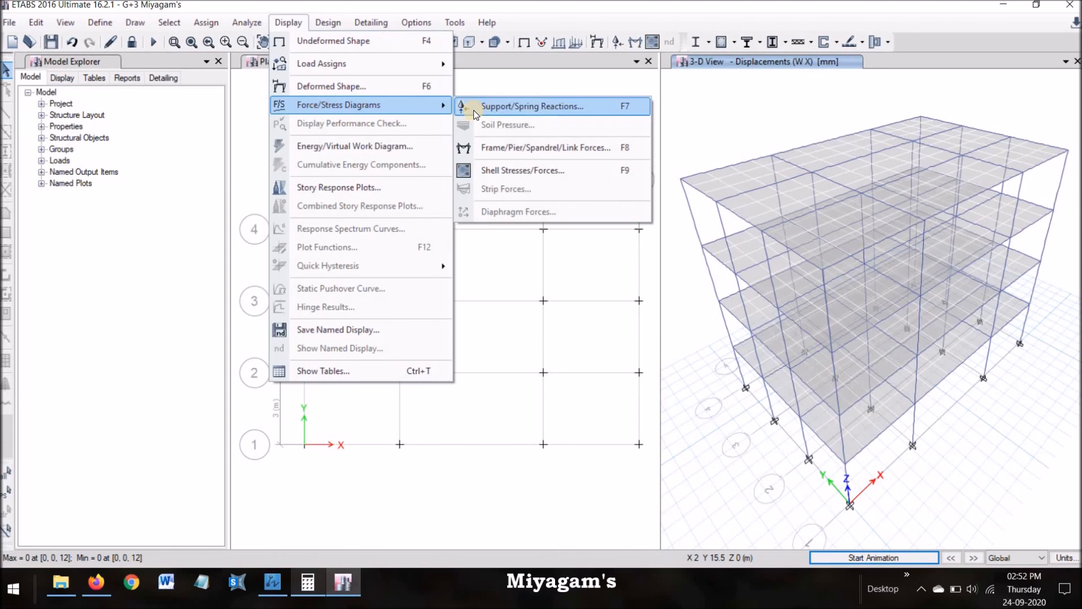
{"action": "left_click", "coordinate": [535, 148]}
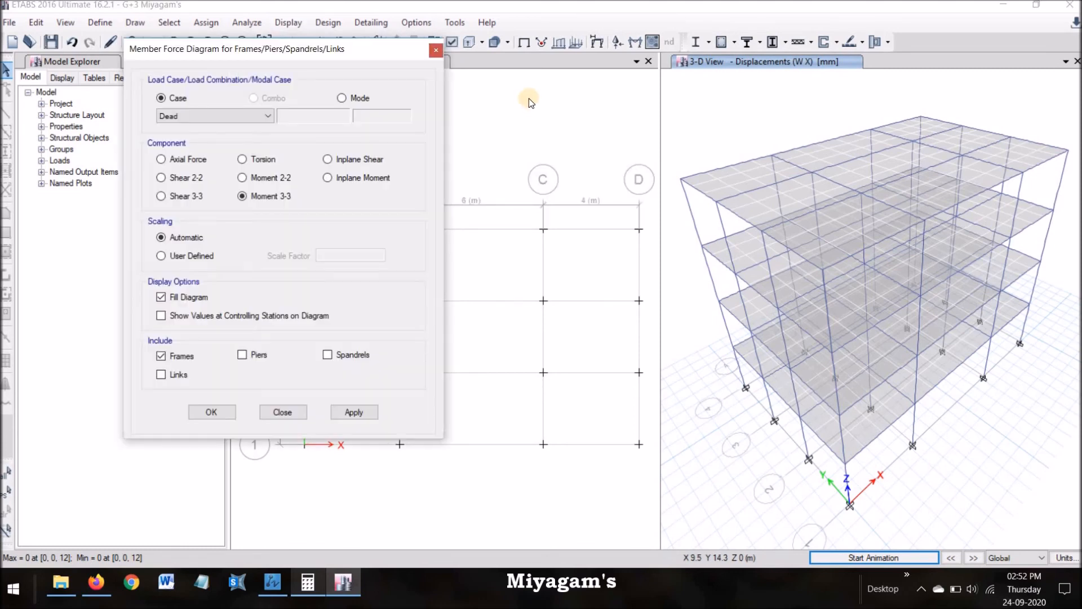
{"action": "left_click_drag", "start_coordinate": [358, 48], "coordinate": [292, 24]}
{"action": "left_click", "coordinate": [120, 137]}
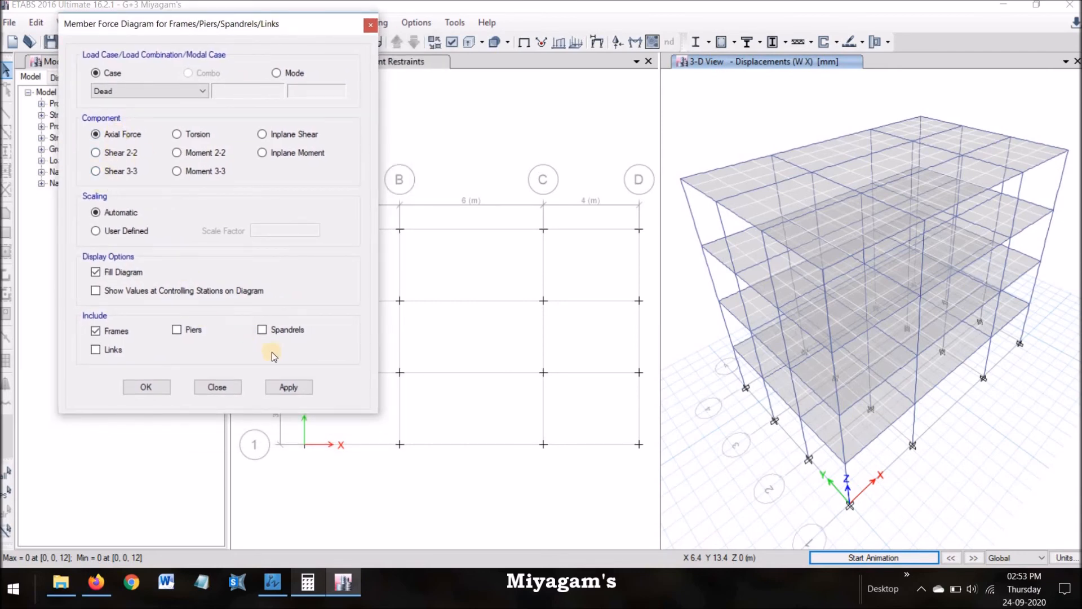
{"action": "left_click", "coordinate": [288, 387]}
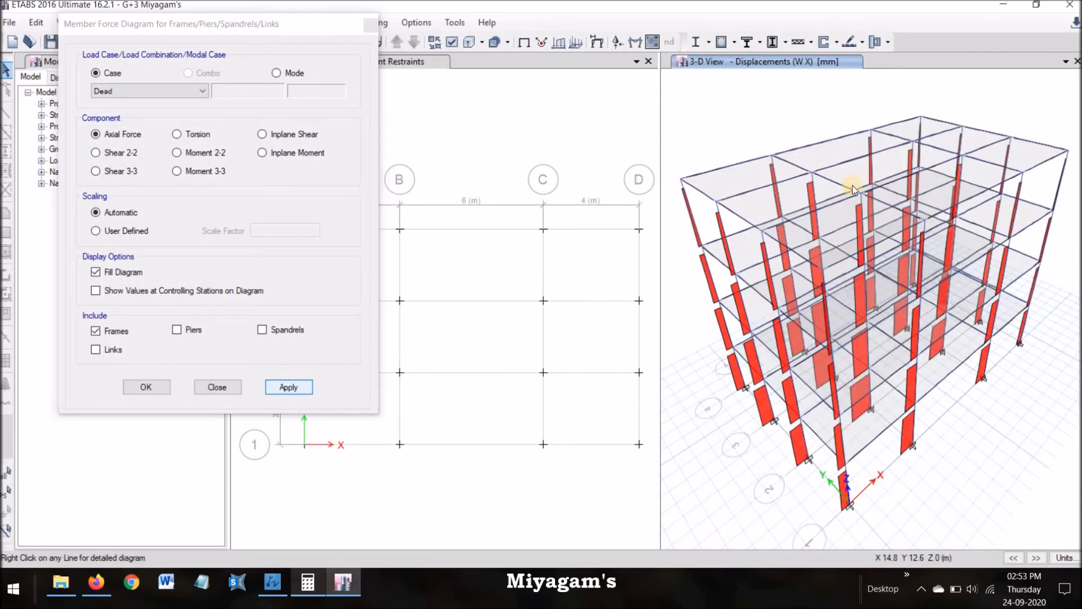
Step: Display the Shear 2-2 and Shear 3-3 diagrams of the frames for the Dead load case
{"action": "left_click", "coordinate": [102, 153]}
{"action": "left_click", "coordinate": [278, 388]}
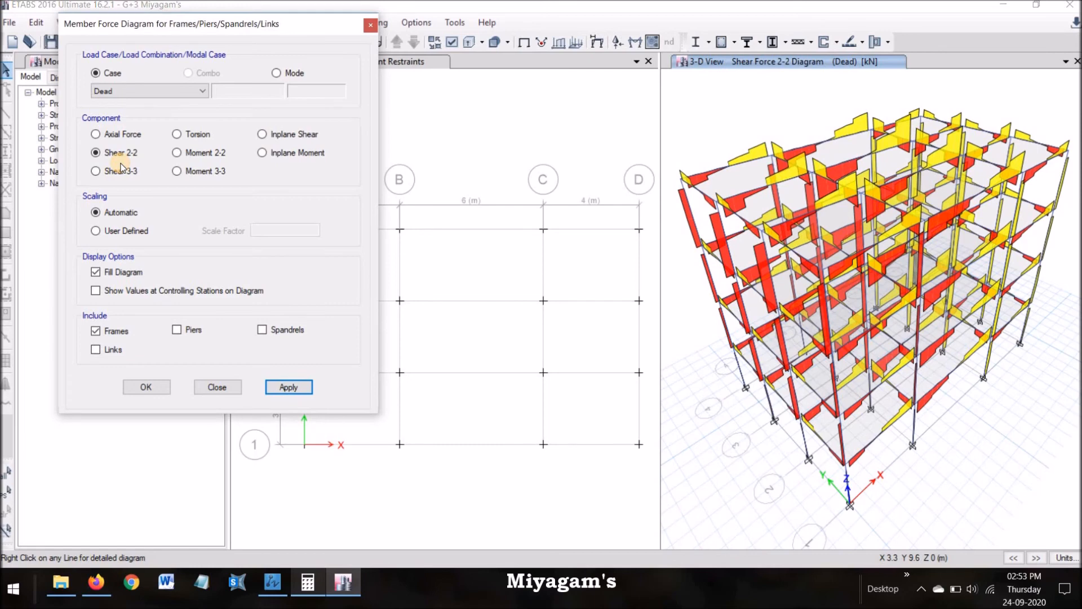
{"action": "left_click", "coordinate": [120, 170]}
{"action": "left_click", "coordinate": [290, 390]}
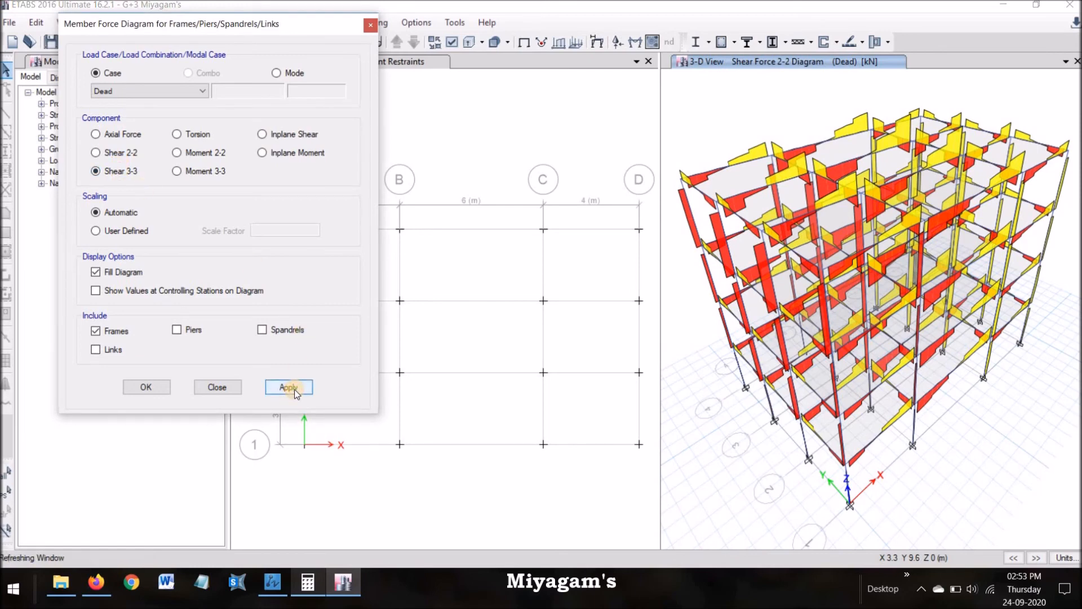
Step: Display the Moment 2-2 and Moment 3-3 diagrams of the frames for the Dead load case
{"action": "left_click", "coordinate": [206, 153]}
{"action": "left_click", "coordinate": [288, 387]}
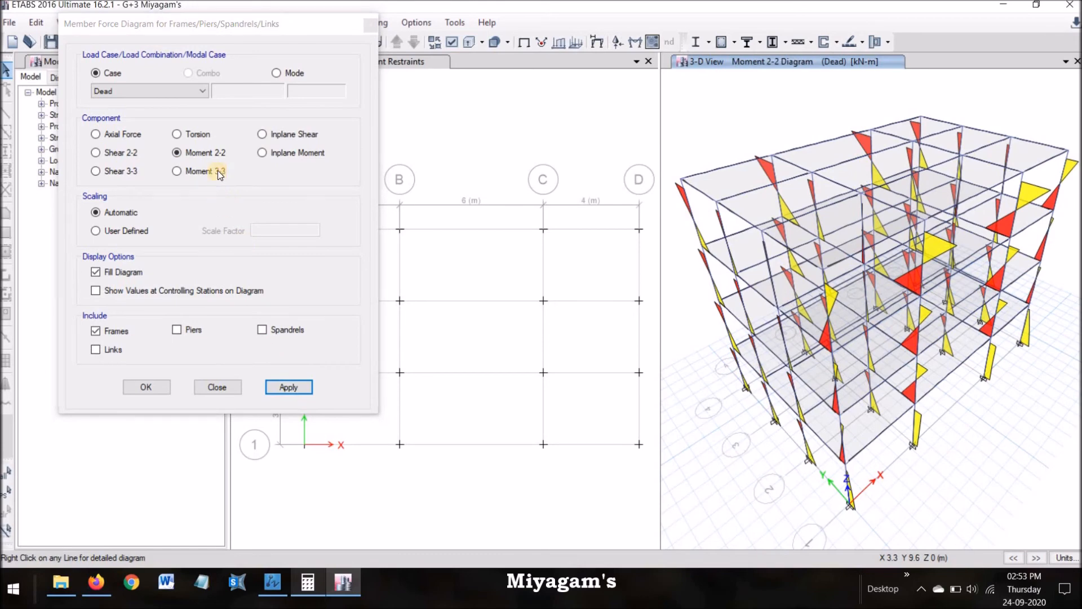
{"action": "left_click", "coordinate": [217, 171]}
{"action": "left_click", "coordinate": [296, 386]}
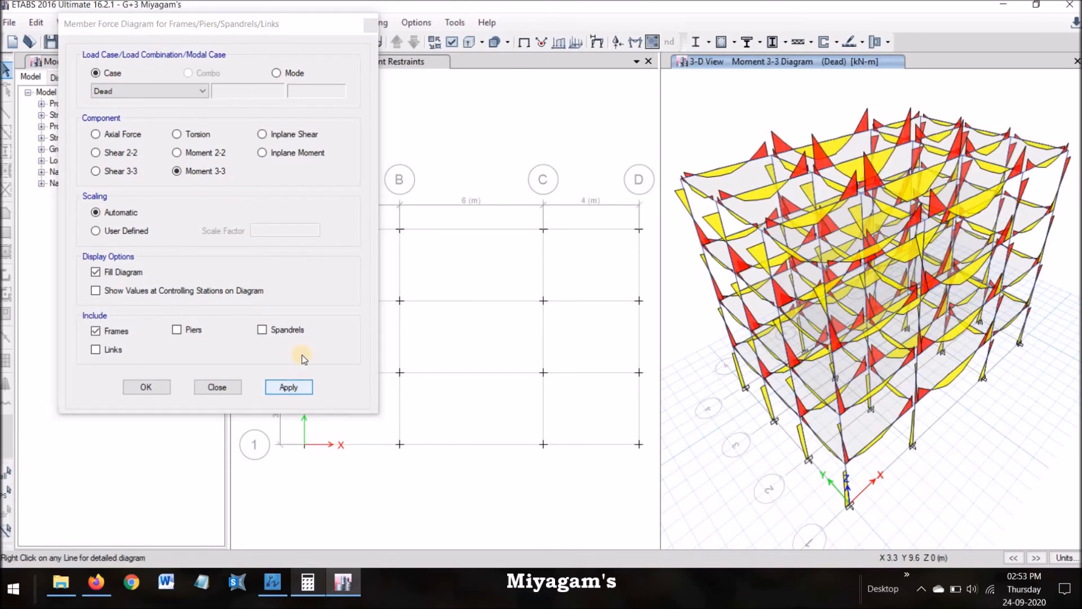
Step: Display the frames' Shear 2-2 diagram for the Live load case, and return the 3-D view to the undeformed shape
{"action": "left_click", "coordinate": [165, 92]}
{"action": "left_click", "coordinate": [138, 103]}
{"action": "left_click", "coordinate": [115, 153]}
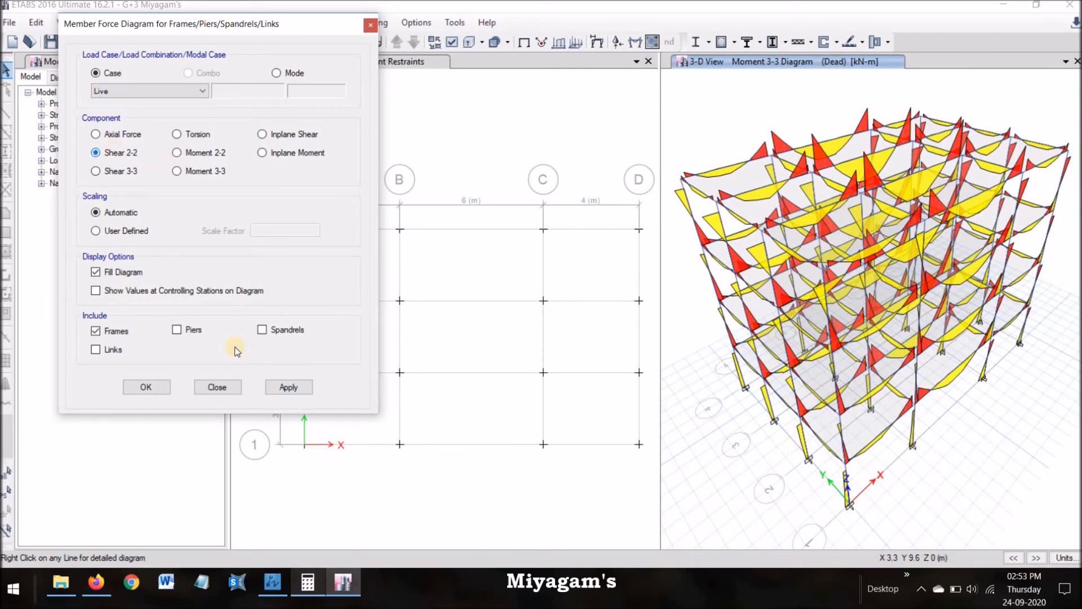
{"action": "left_click", "coordinate": [286, 388]}
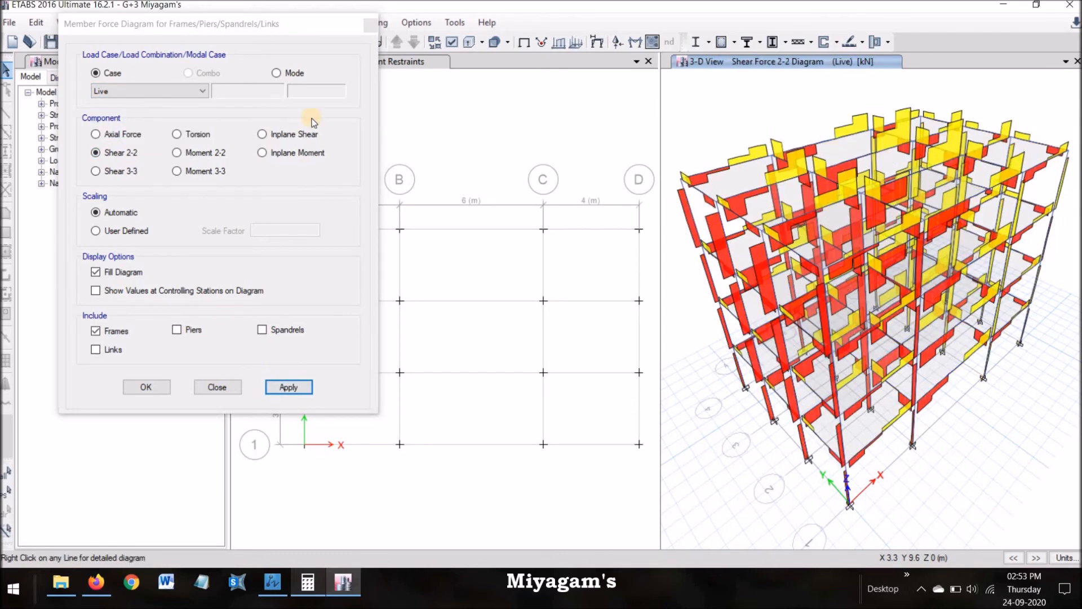
{"action": "left_click", "coordinate": [210, 385]}
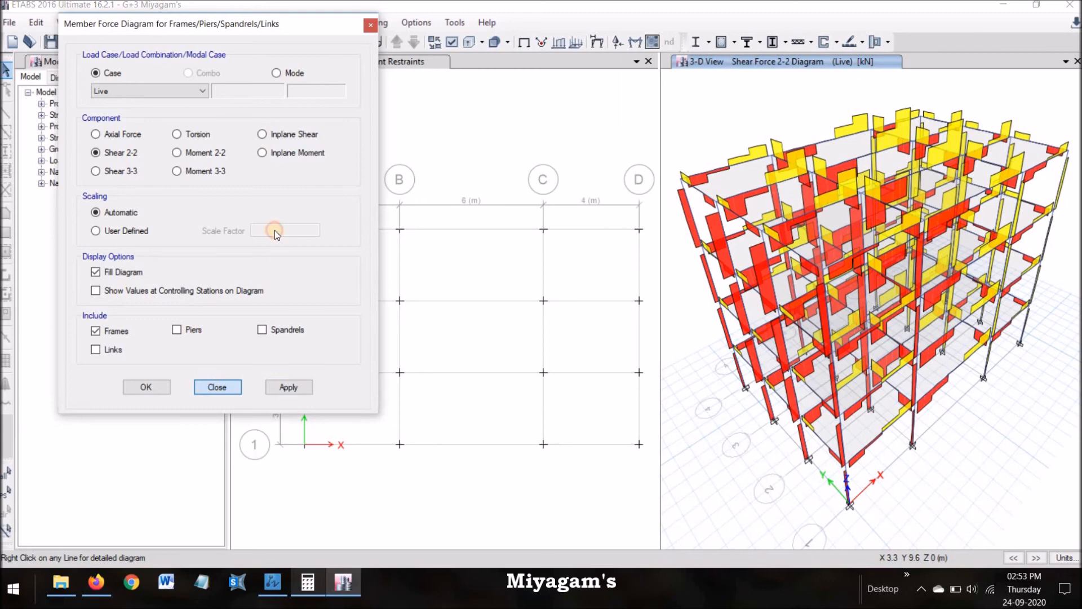
{"action": "left_click", "coordinate": [302, 23]}
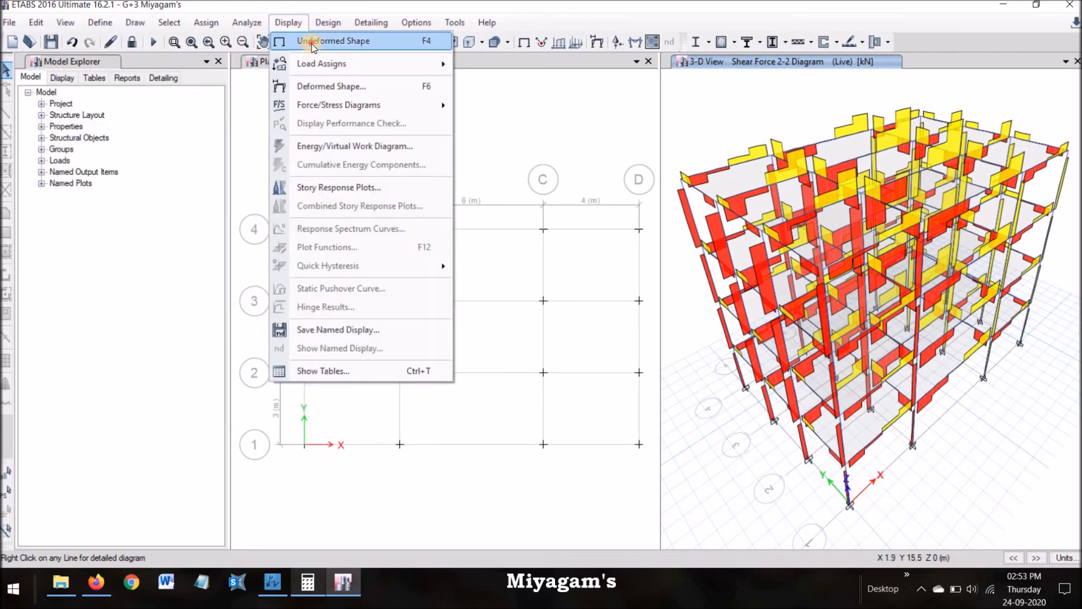
{"action": "left_click", "coordinate": [308, 40]}
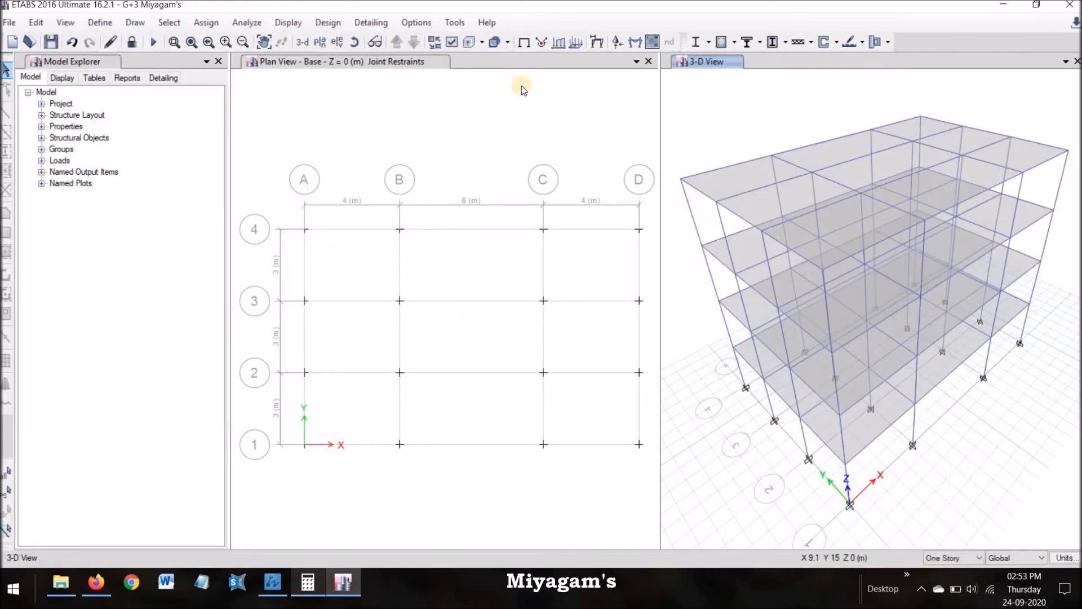
Step: Review the concrete frame design preferences and accept them with IS 456:2000 as the design code
{"action": "left_click", "coordinate": [320, 26]}
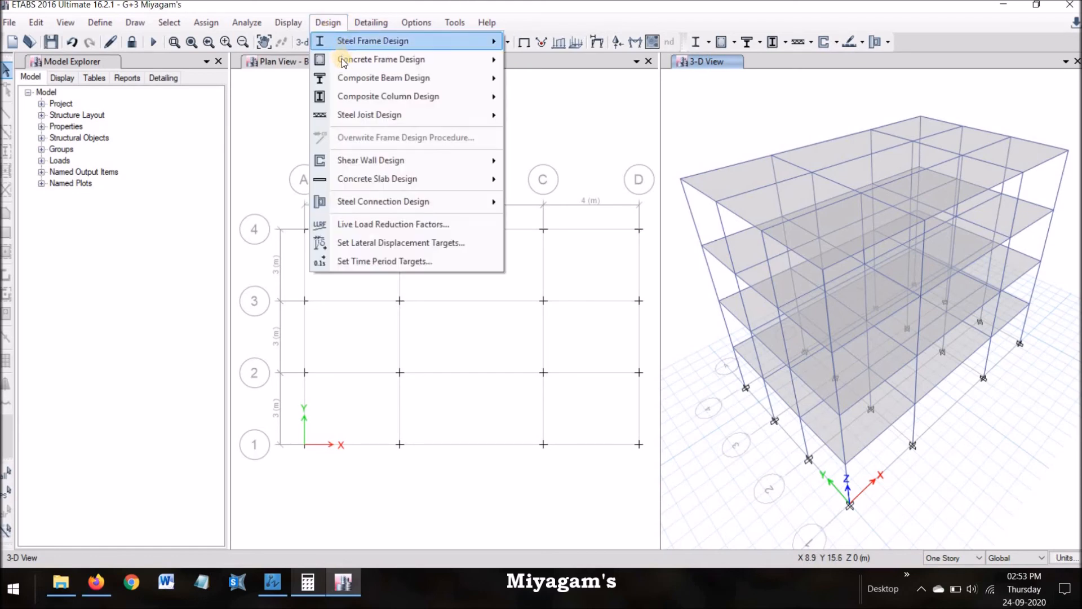
{"action": "mouse_move", "coordinate": [412, 67]}
{"action": "left_click", "coordinate": [534, 61]}
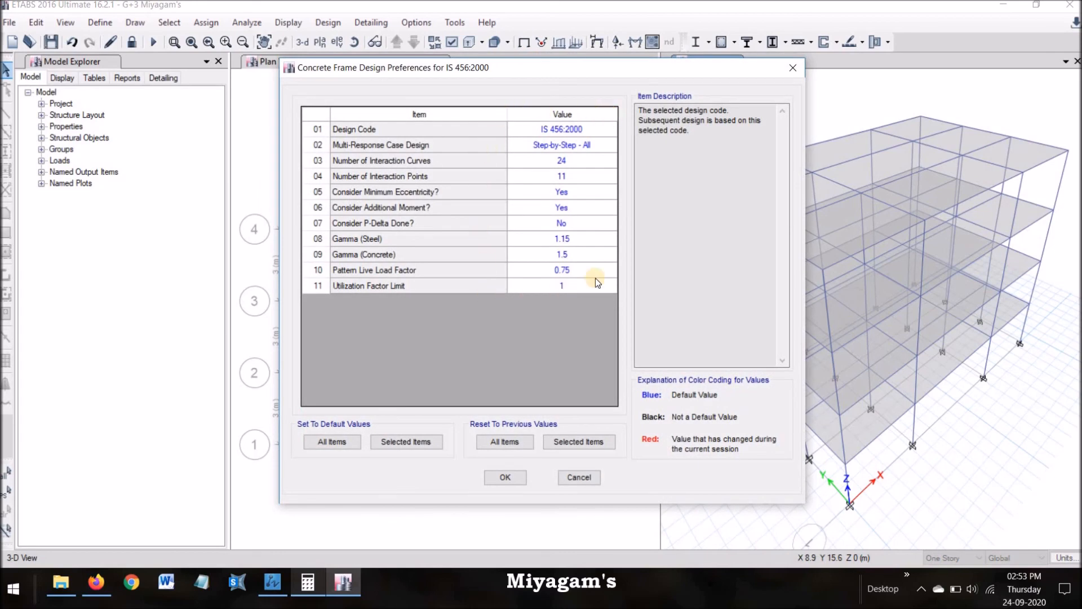
{"action": "left_click", "coordinate": [506, 478]}
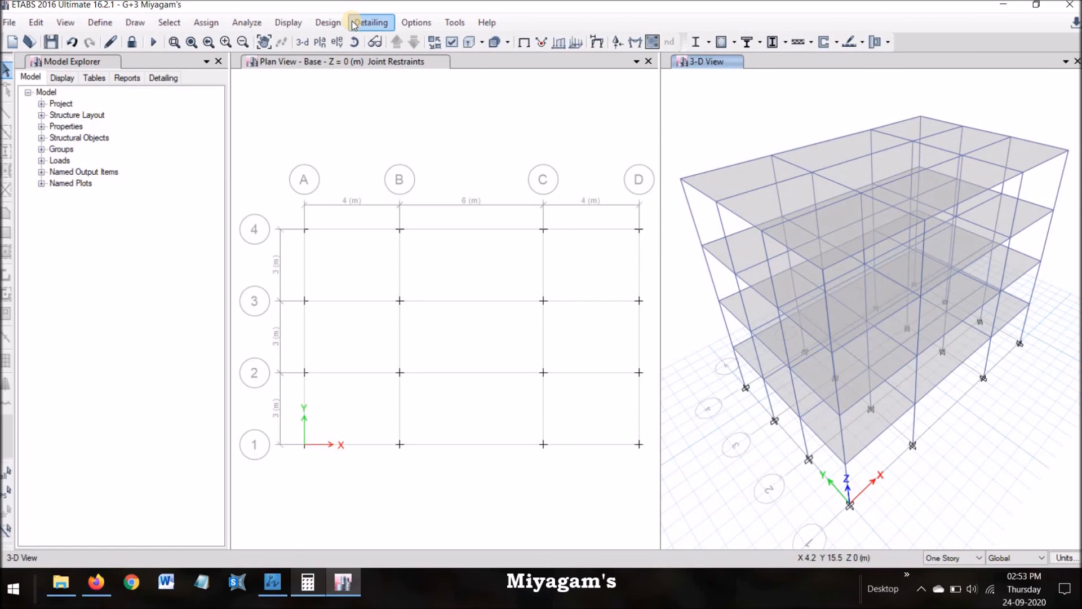
Step: Set the seismic rebar selection rules for columns to longitudinal bars from 12 to 16 and a smallest tie size of 8
{"action": "left_click", "coordinate": [340, 26]}
{"action": "mouse_move", "coordinate": [366, 59]}
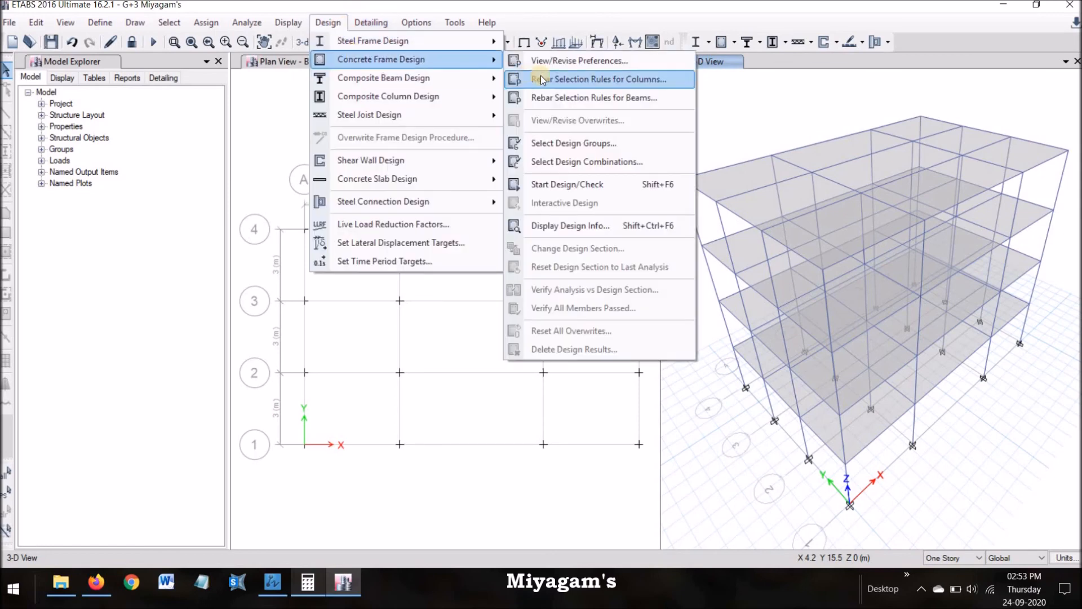
{"action": "left_click", "coordinate": [557, 82]}
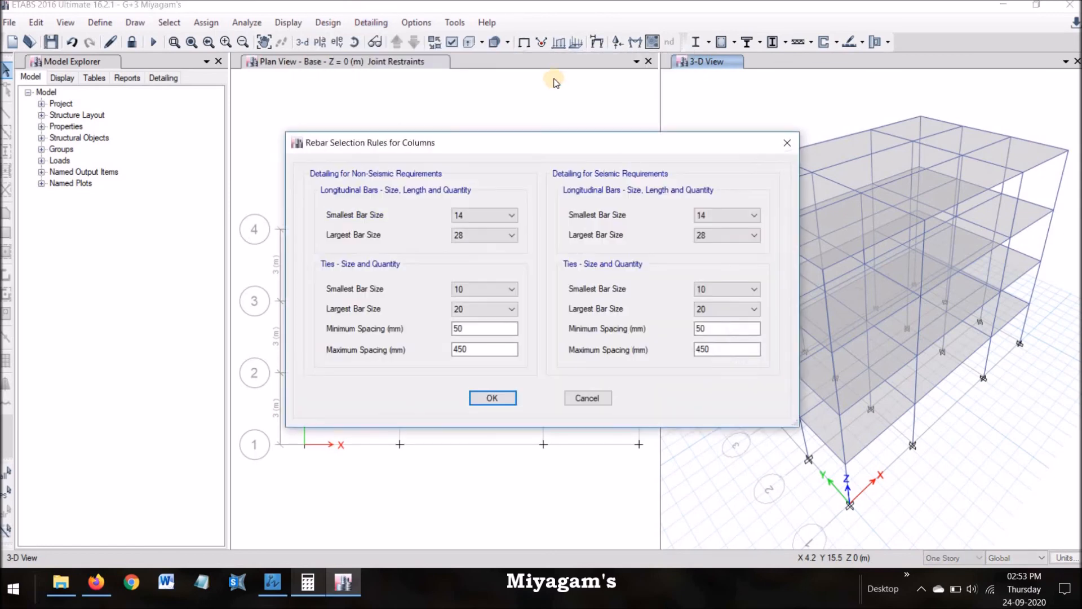
{"action": "left_click", "coordinate": [741, 220]}
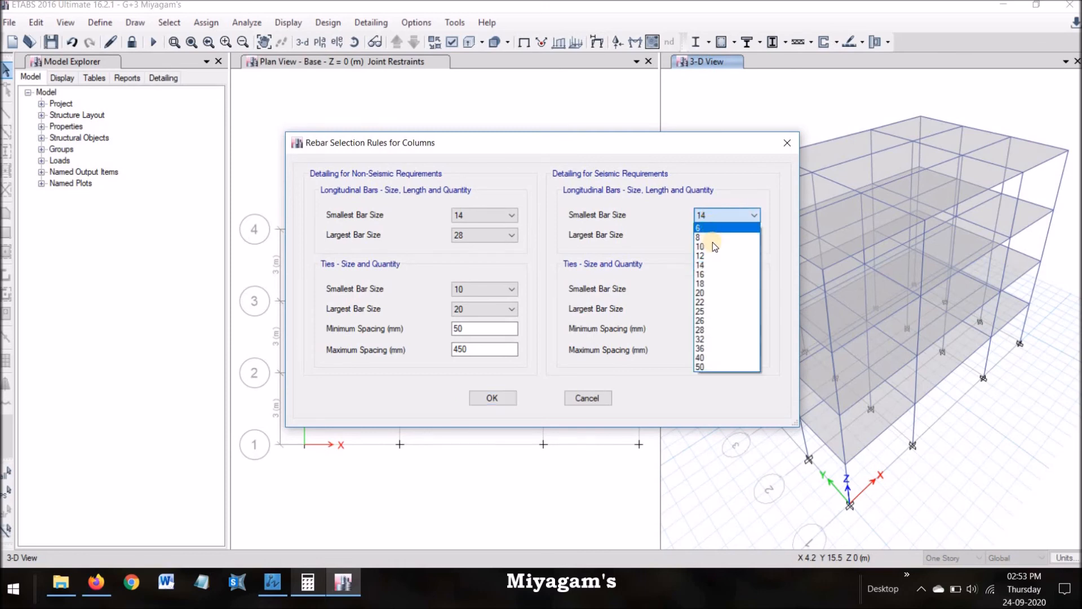
{"action": "left_click", "coordinate": [713, 252]}
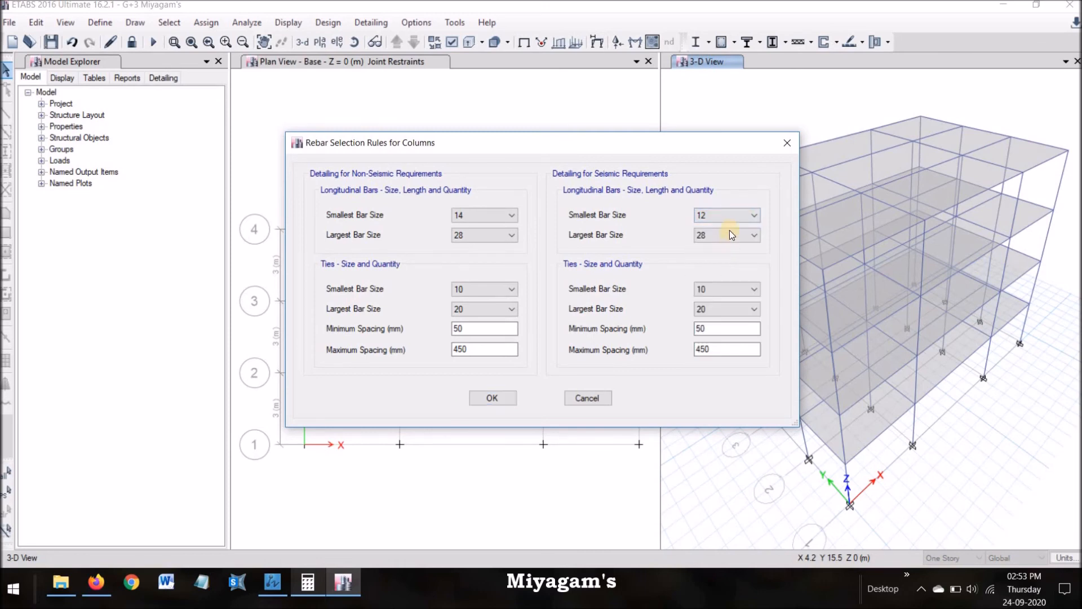
{"action": "left_click", "coordinate": [729, 236]}
{"action": "left_click", "coordinate": [719, 295]}
{"action": "left_click", "coordinate": [727, 292]}
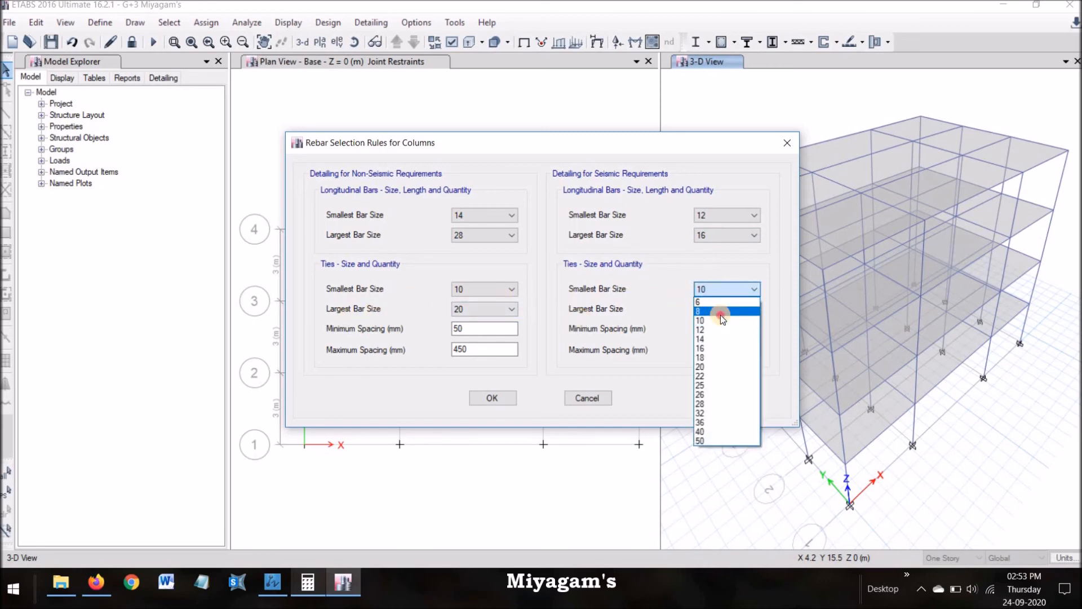
{"action": "left_click", "coordinate": [720, 315]}
{"action": "left_click", "coordinate": [499, 398]}
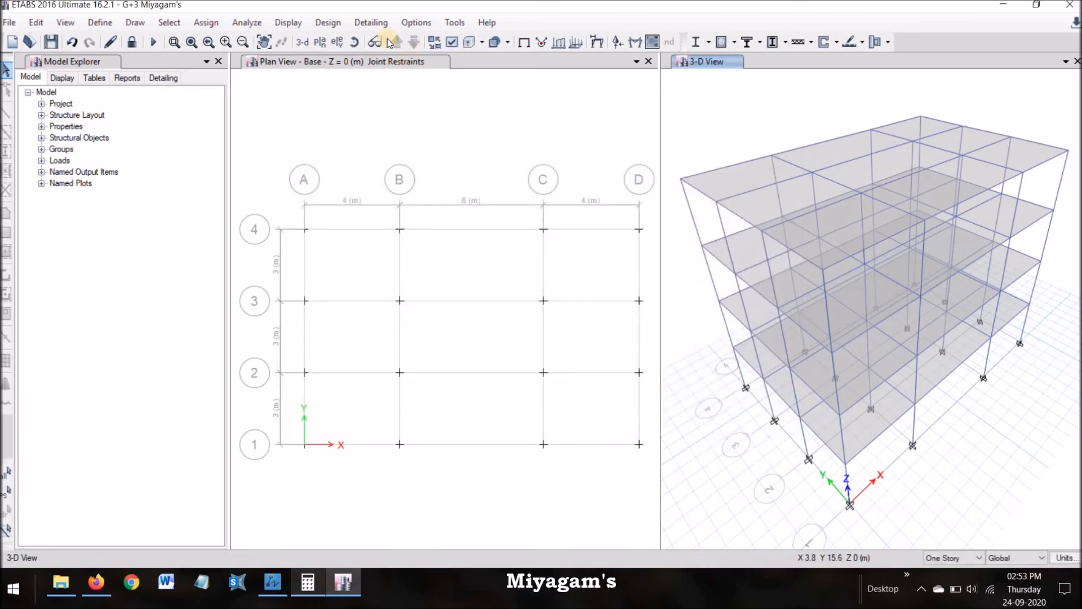
Step: In the beam rebar selection rules, set the seismic smallest top and bottom bar size to 12 and the smallest stirrup size to 8
{"action": "left_click", "coordinate": [326, 25]}
{"action": "mouse_move", "coordinate": [498, 63]}
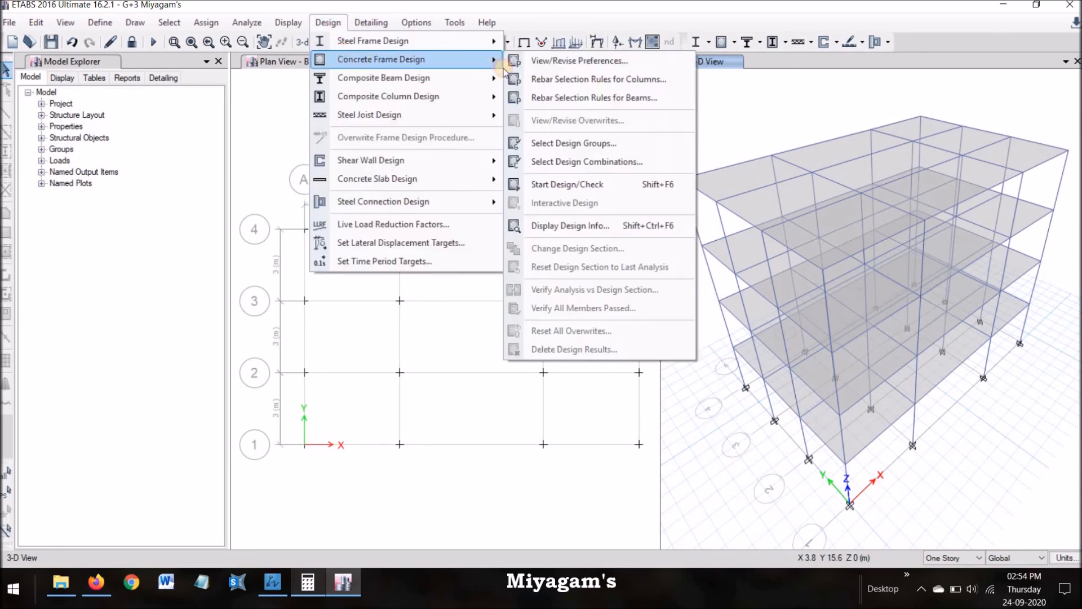
{"action": "left_click", "coordinate": [568, 97]}
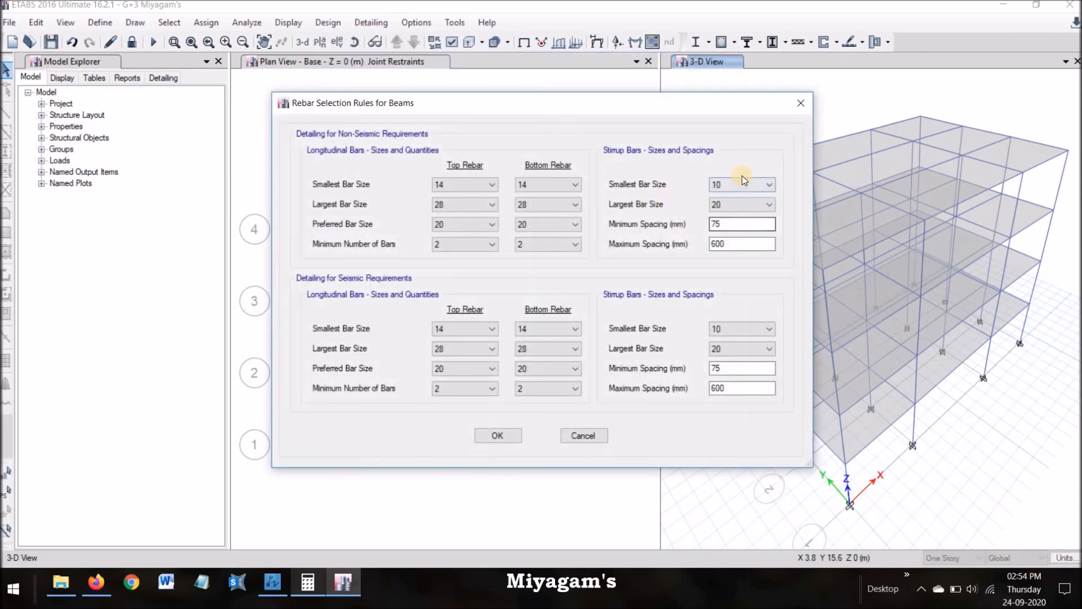
{"action": "left_click", "coordinate": [486, 324]}
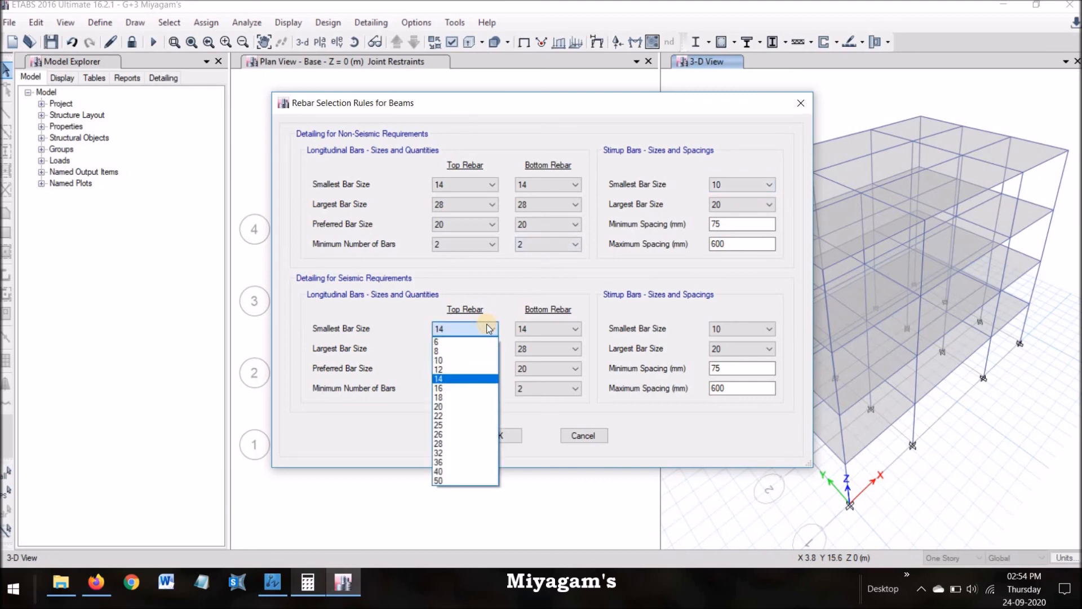
{"action": "left_click", "coordinate": [465, 368]}
{"action": "left_click", "coordinate": [535, 329]}
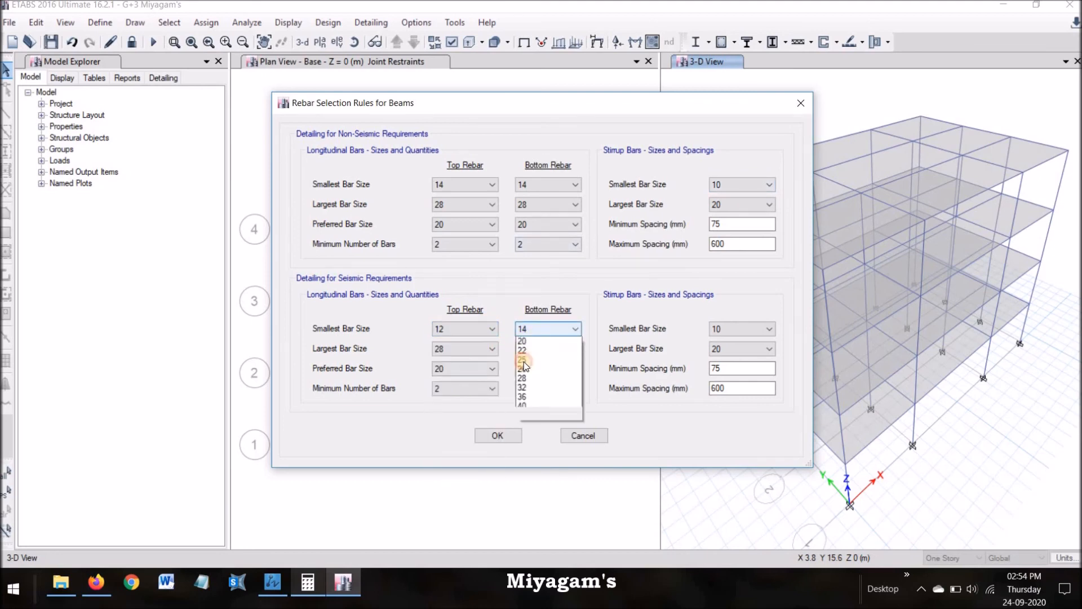
{"action": "left_click", "coordinate": [521, 369]}
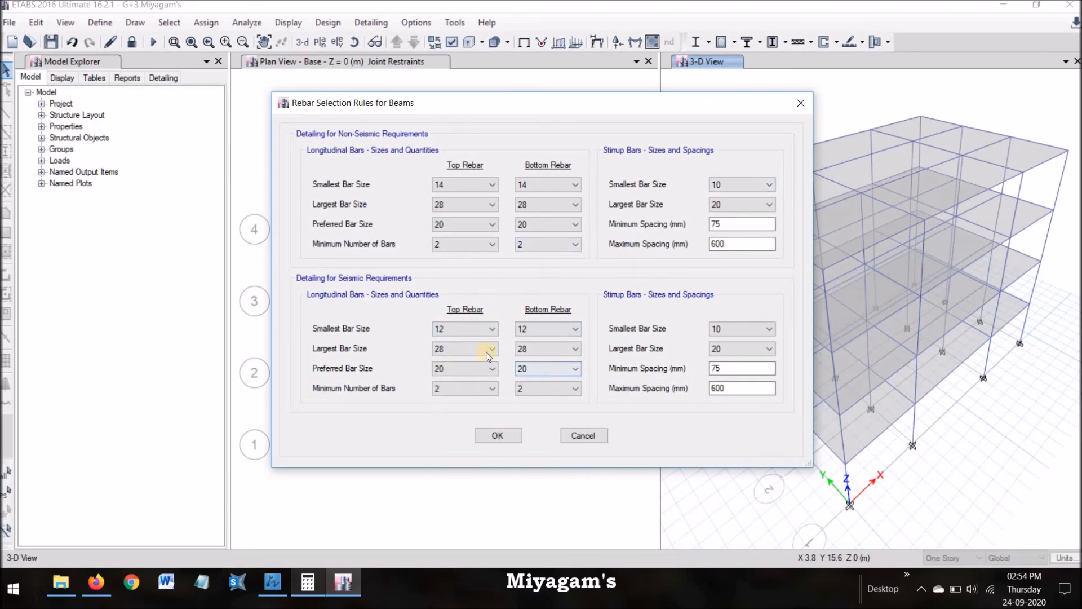
{"action": "left_click", "coordinate": [758, 328]}
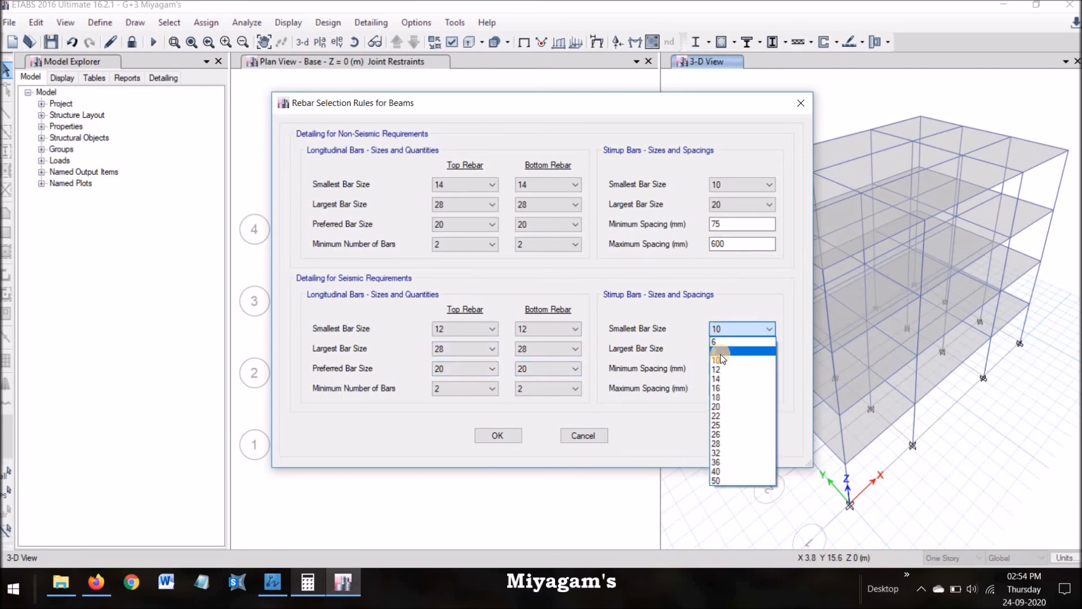
{"action": "left_click", "coordinate": [720, 353]}
Step: Set the maximum stirrup spacing to 300 mm for both non-seismic and seismic requirements, and accept the beam rules
{"action": "left_click", "coordinate": [743, 248]}
{"action": "left_click", "coordinate": [744, 241]}
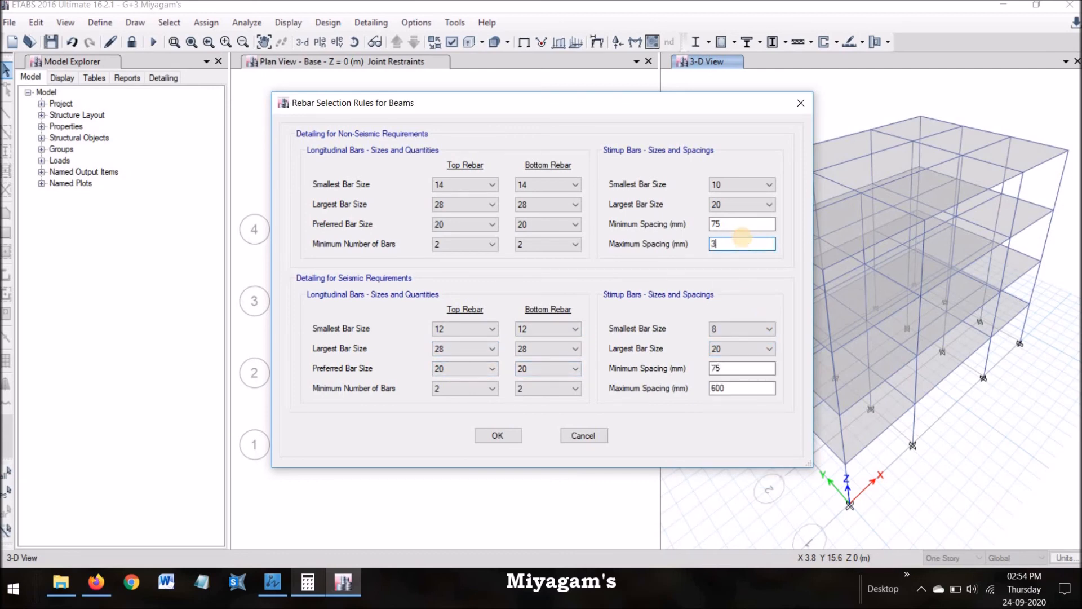
{"action": "left_click", "coordinate": [759, 389]}
{"action": "type", "text": "300"}
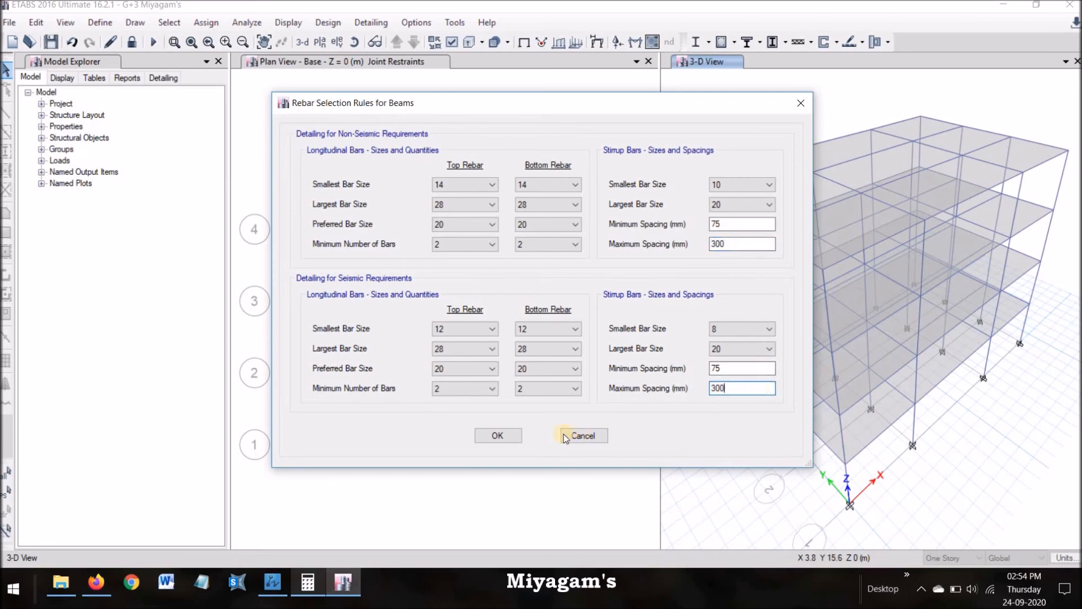
{"action": "left_click", "coordinate": [497, 435]}
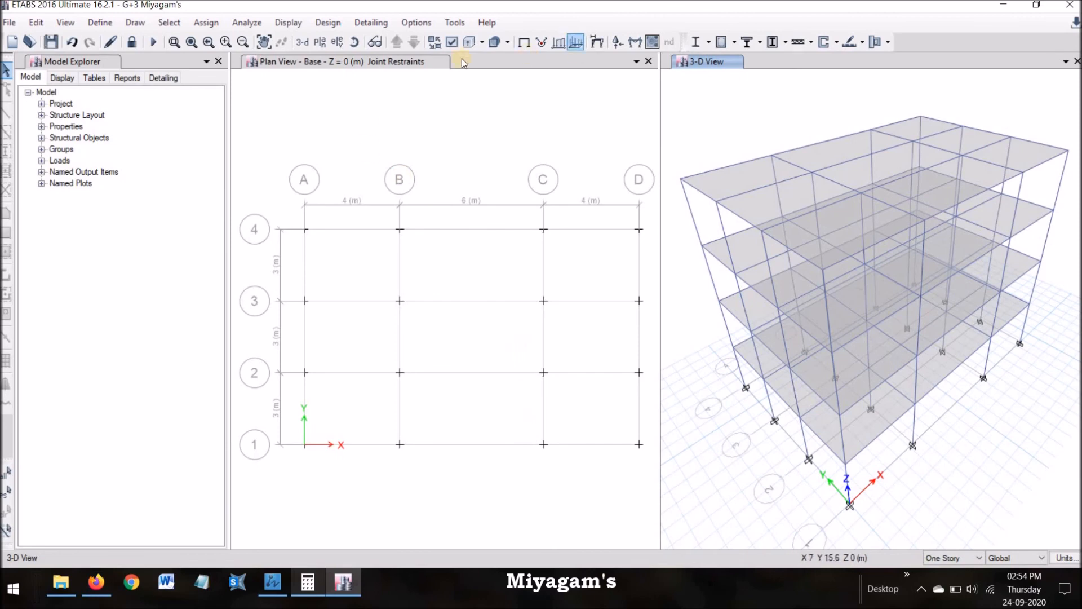
Step: Run the concrete frame design check on the building
{"action": "left_click", "coordinate": [333, 26]}
{"action": "left_click", "coordinate": [331, 24]}
{"action": "left_click", "coordinate": [326, 27]}
{"action": "mouse_move", "coordinate": [351, 58]}
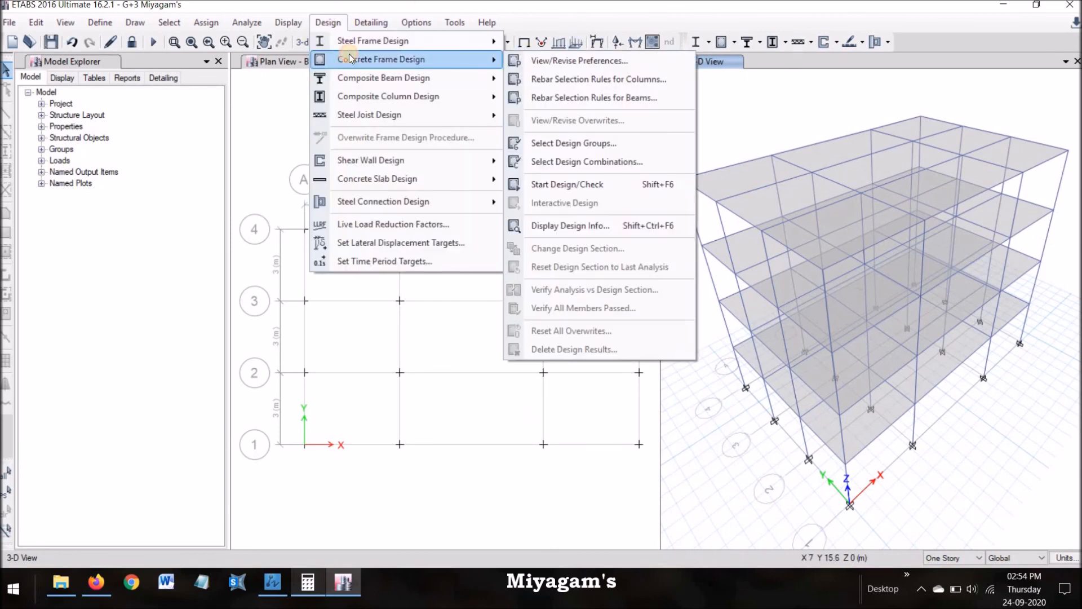
{"action": "left_click", "coordinate": [654, 186]}
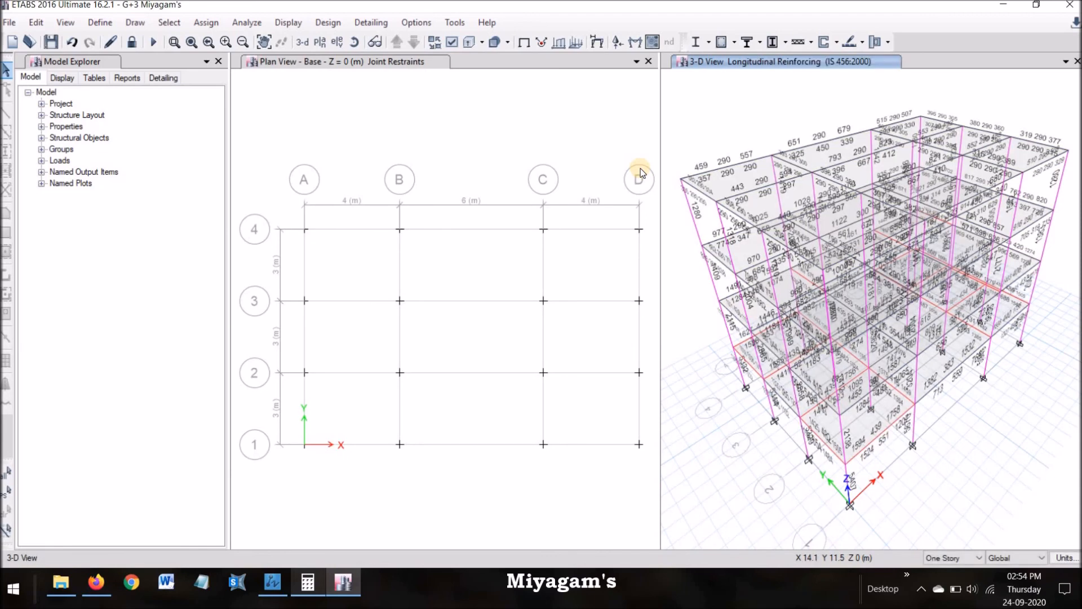
Step: Look over the detailing preferences without changing them, and start the detailing of the building
{"action": "left_click", "coordinate": [358, 25]}
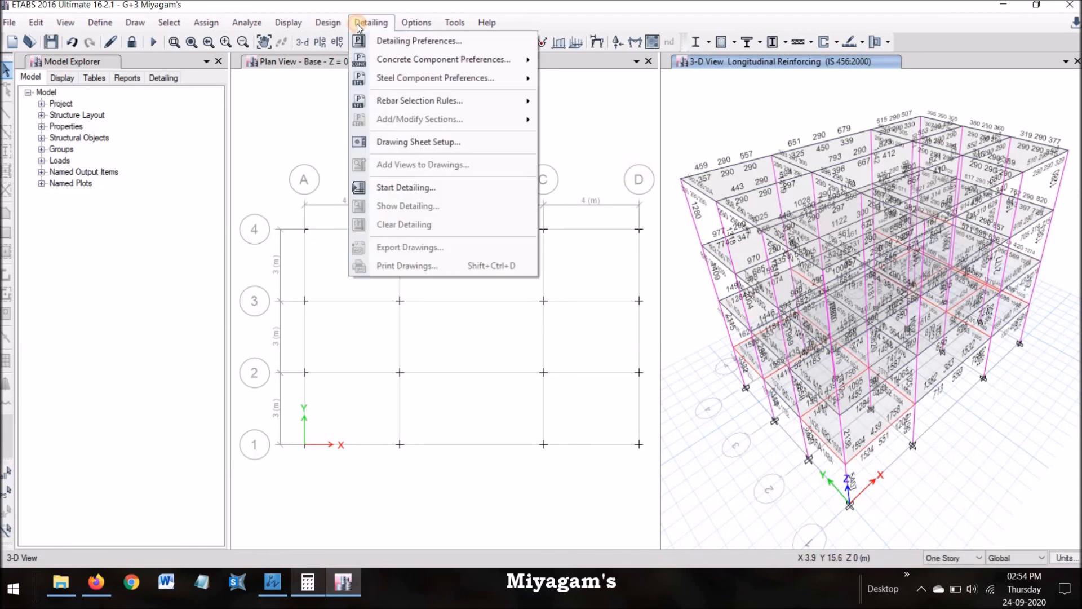
{"action": "left_click", "coordinate": [402, 41]}
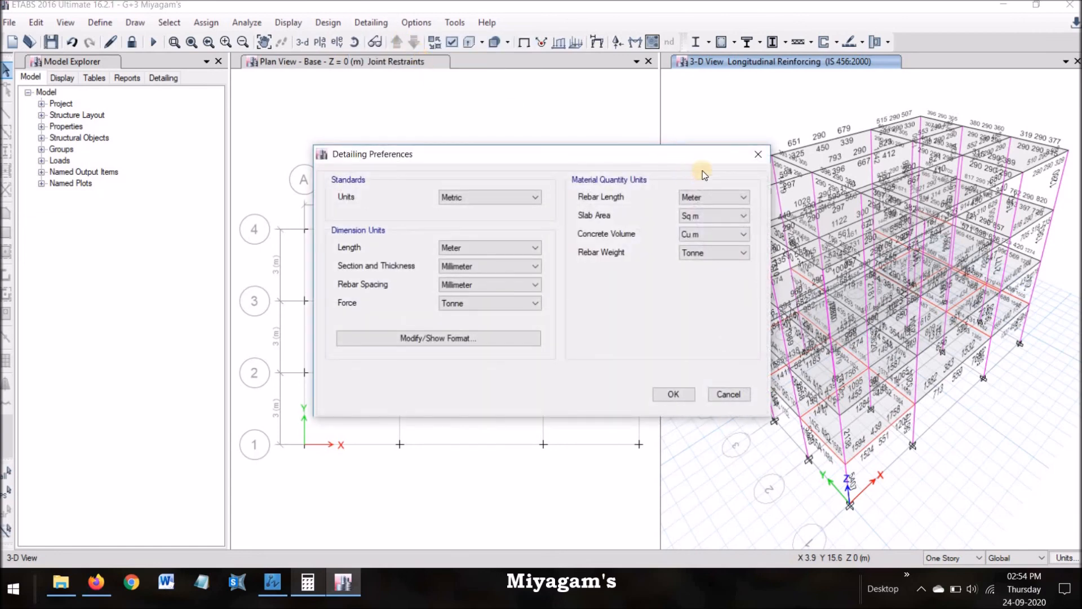
{"action": "left_click", "coordinate": [759, 156]}
{"action": "left_click", "coordinate": [371, 25]}
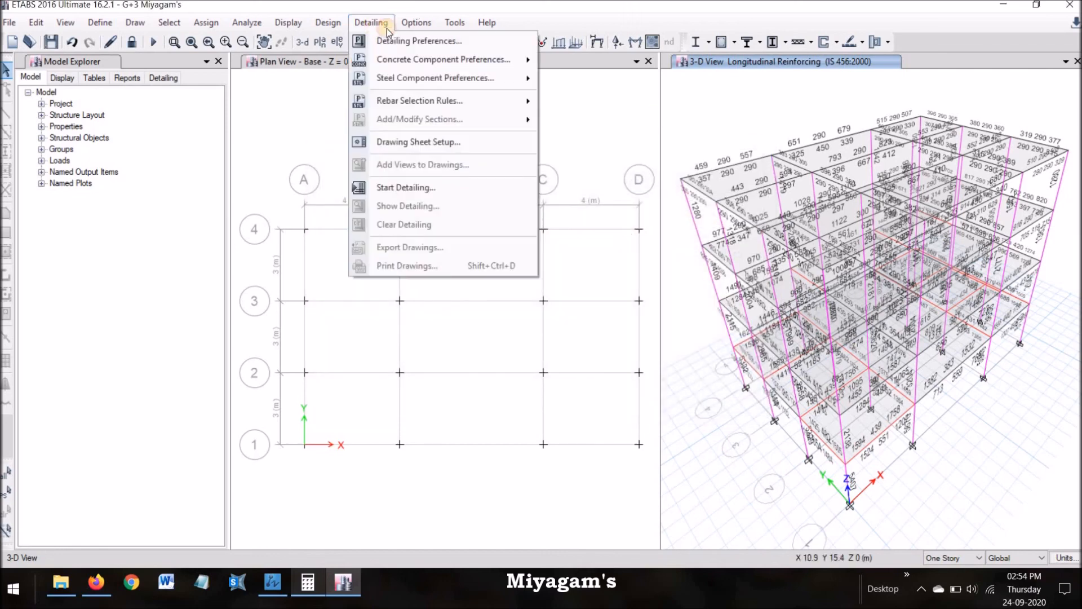
{"action": "left_click", "coordinate": [443, 184]}
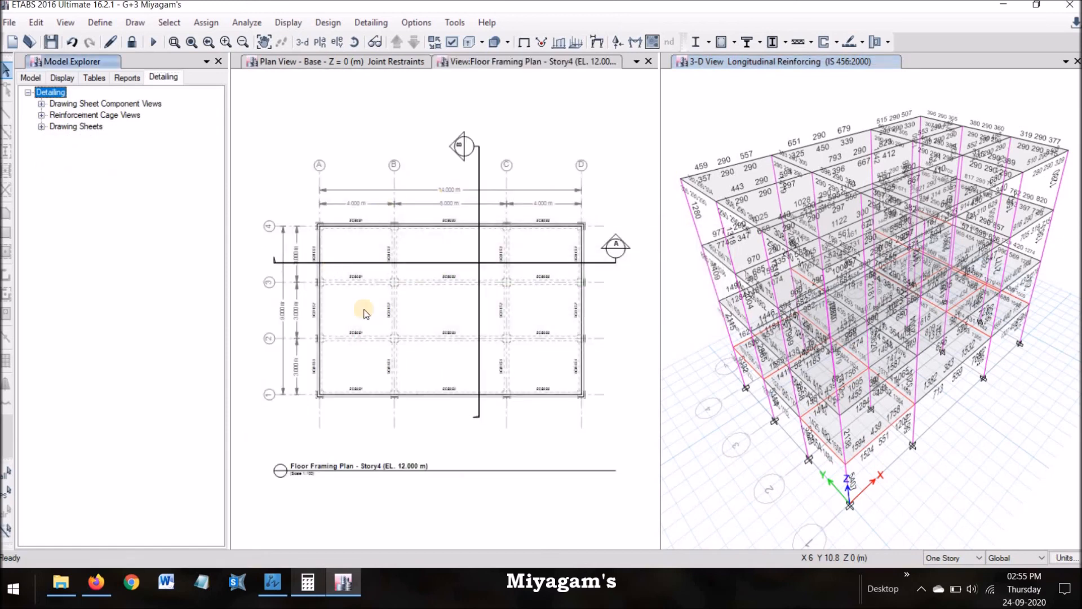
Step: Examine the beam labels and grid dimensions on the Story4 floor framing plan
{"action": "scroll", "coordinate": [402, 315], "scroll_direction": "up", "scroll_amount": 4}
{"action": "scroll", "coordinate": [394, 242], "scroll_direction": "down", "scroll_amount": 5}
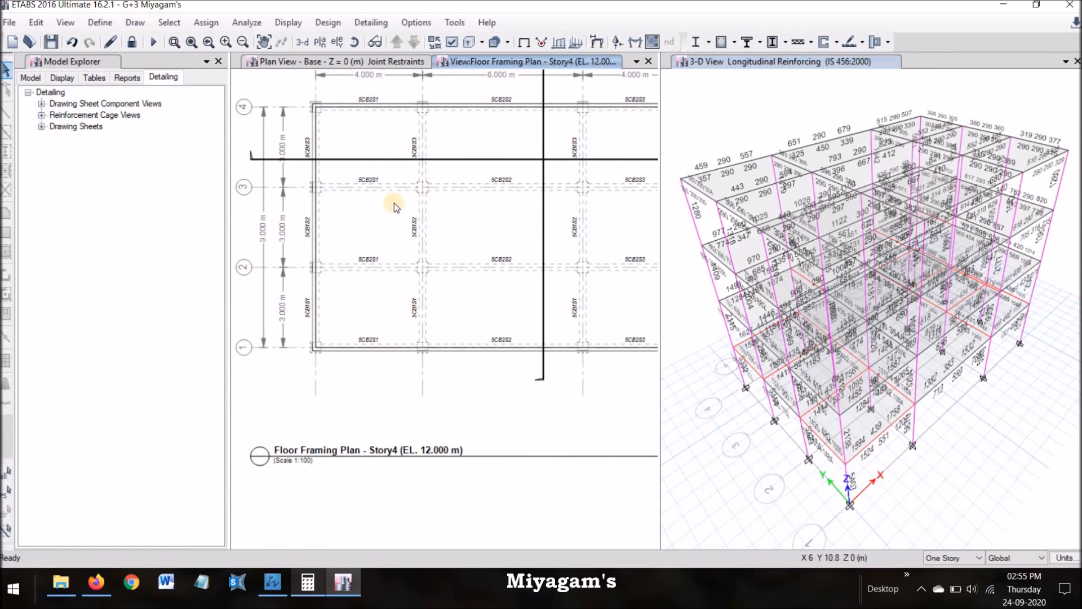
{"action": "scroll", "coordinate": [394, 204], "scroll_direction": "up", "scroll_amount": 4}
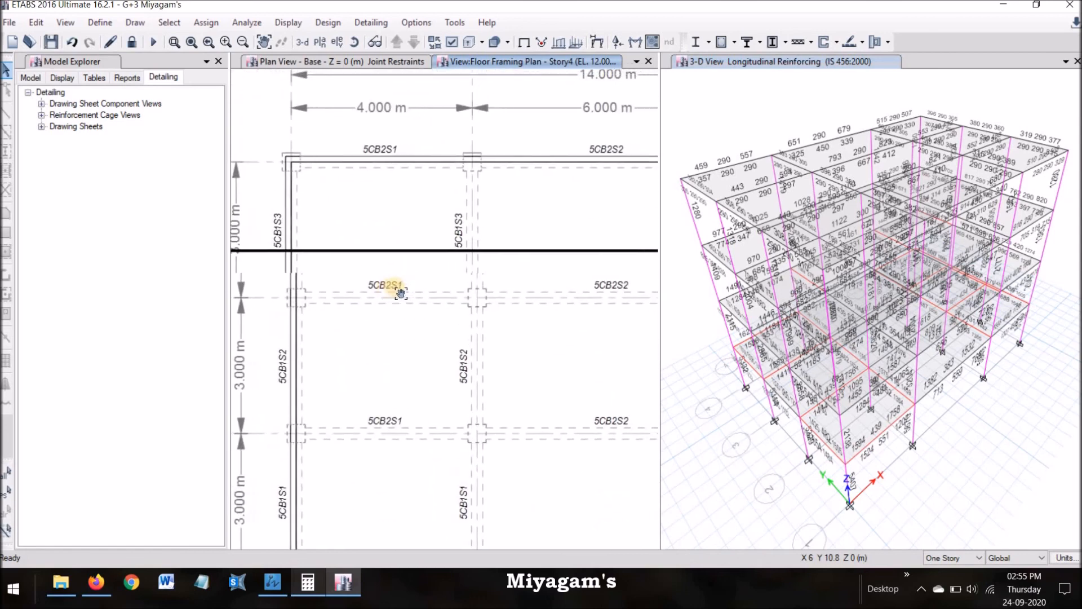
{"action": "middle_click_drag", "start_coordinate": [401, 294], "coordinate": [388, 292]}
Step: Expand the standard details of the drawing sheet component views and show the List of Drawings
{"action": "left_click", "coordinate": [40, 104]}
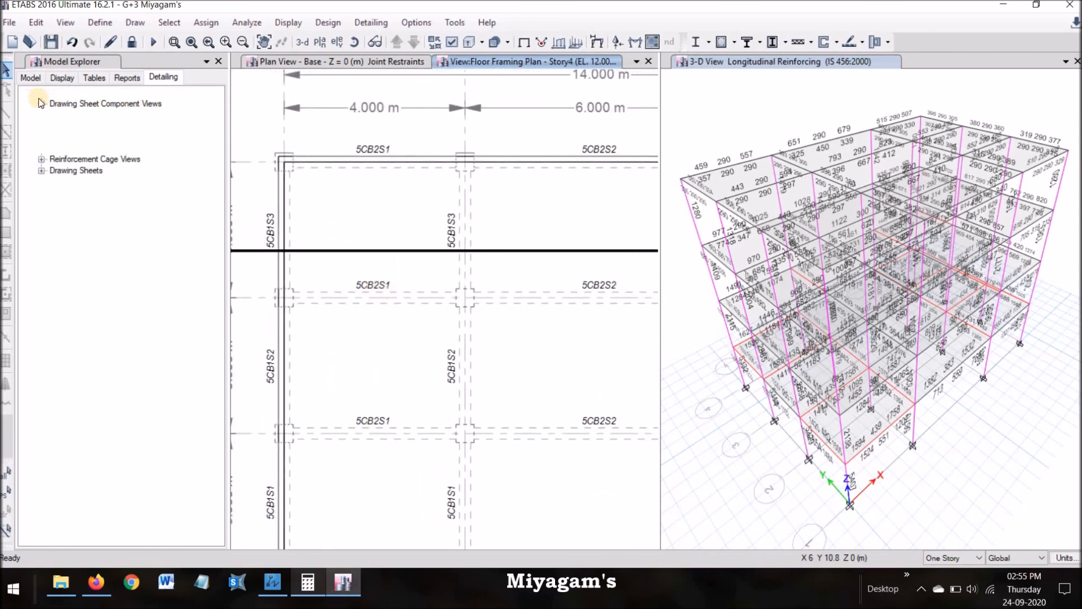
{"action": "left_click", "coordinate": [41, 104]}
{"action": "left_click", "coordinate": [42, 104]}
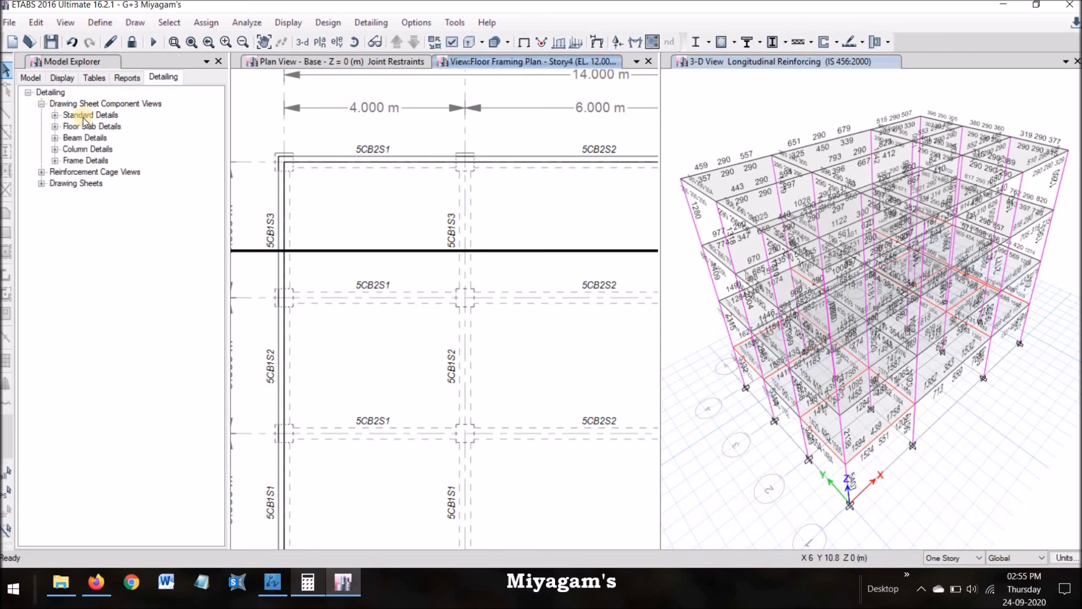
{"action": "left_click", "coordinate": [72, 115]}
{"action": "left_click", "coordinate": [55, 115]}
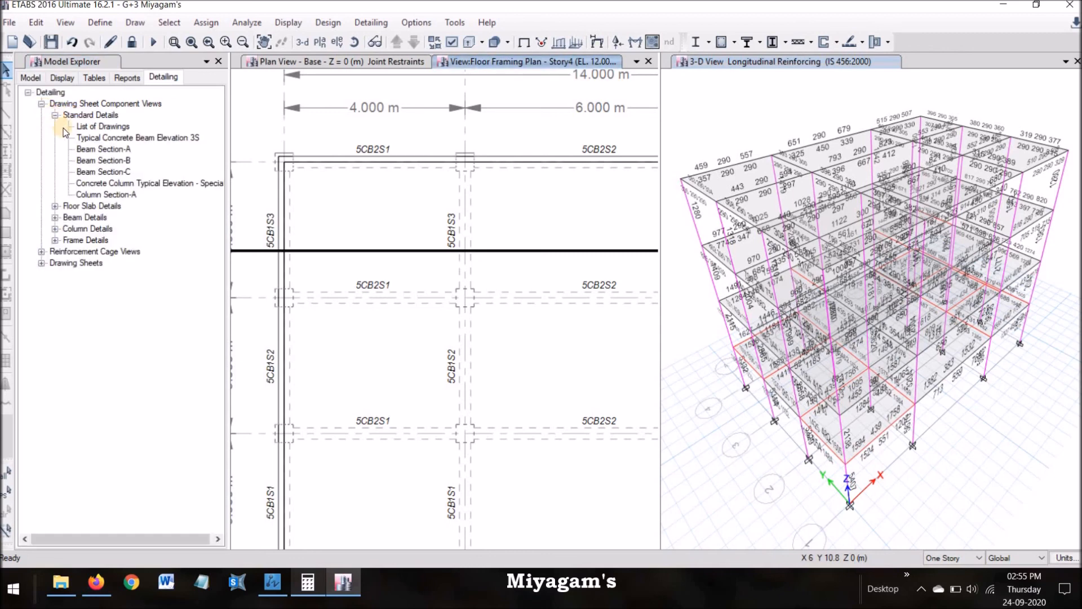
{"action": "left_click", "coordinate": [107, 125]}
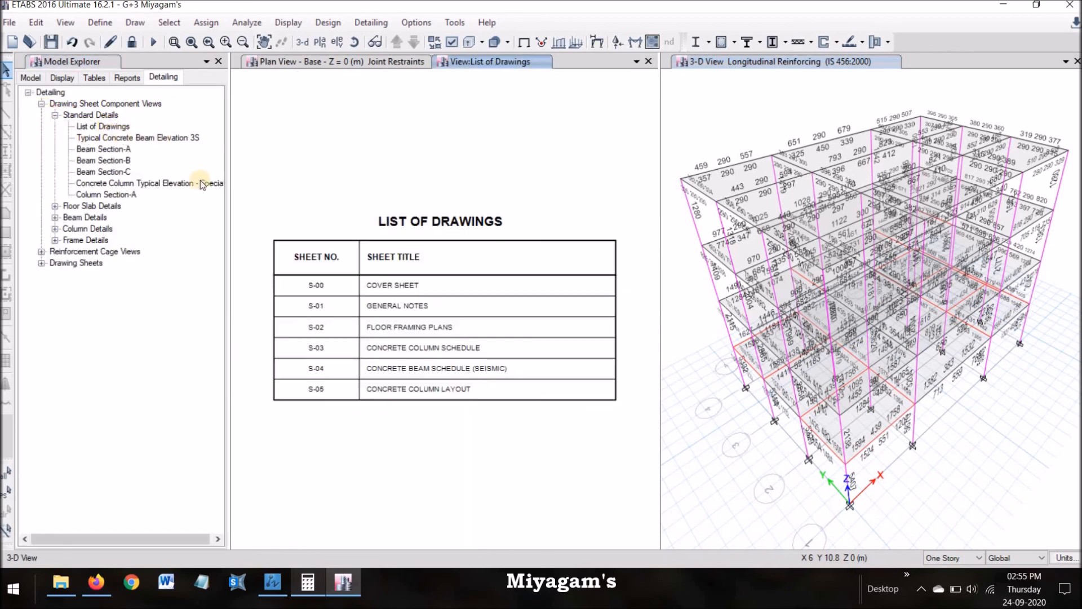
Step: Open the Typical Concrete Beam Elevation 3S drawing and inspect its reinforcement details along the spans
{"action": "left_click", "coordinate": [117, 138]}
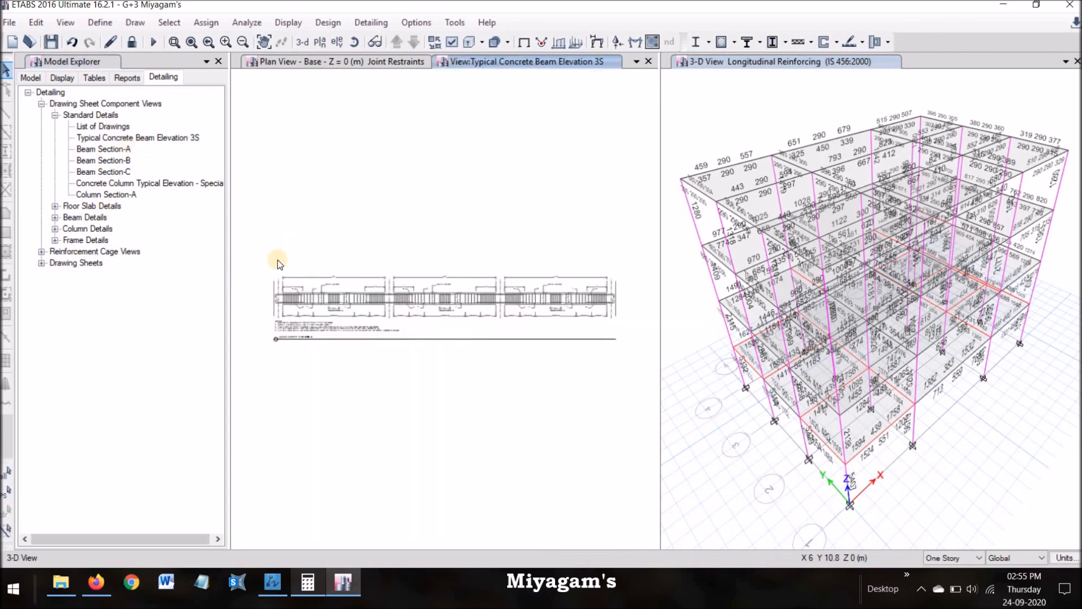
{"action": "scroll", "coordinate": [281, 264], "scroll_direction": "up", "scroll_amount": 5}
{"action": "scroll", "coordinate": [407, 165], "scroll_direction": "up", "scroll_amount": 5}
{"action": "scroll", "coordinate": [456, 230], "scroll_direction": "down", "scroll_amount": 5}
{"action": "scroll", "coordinate": [458, 240], "scroll_direction": "down", "scroll_amount": 1}
{"action": "mouse_move", "coordinate": [459, 241]}
{"action": "middle_mouse_down"}
{"action": "mouse_move", "coordinate": [449, 252]}
{"action": "mouse_move", "coordinate": [240, 290]}
{"action": "middle_mouse_up"}
{"action": "scroll", "coordinate": [493, 292], "scroll_direction": "down", "scroll_amount": 2}
{"action": "middle_click_drag", "start_coordinate": [499, 293], "coordinate": [283, 306]}
{"action": "middle_click_drag", "start_coordinate": [471, 314], "coordinate": [281, 319]}
Step: Open the special Concrete Column Typical Elevation drawing and inspect its ties and lap zones
{"action": "left_click", "coordinate": [120, 184]}
{"action": "double_click", "coordinate": [120, 183]}
{"action": "scroll", "coordinate": [445, 129], "scroll_direction": "up", "scroll_amount": 4}
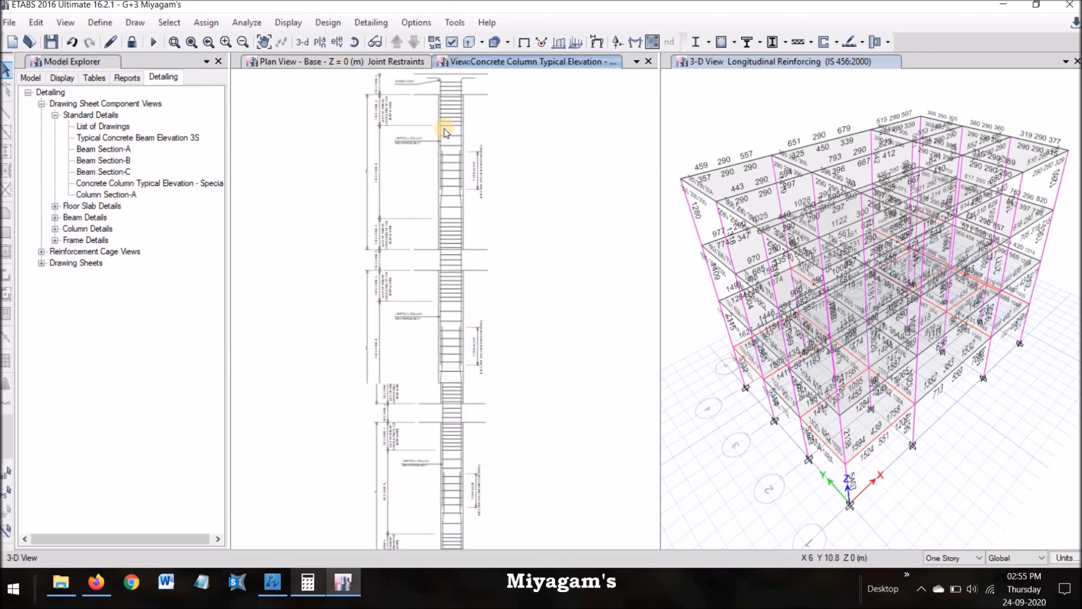
{"action": "scroll", "coordinate": [441, 288], "scroll_direction": "up", "scroll_amount": 1}
{"action": "scroll", "coordinate": [440, 288], "scroll_direction": "down", "scroll_amount": 5}
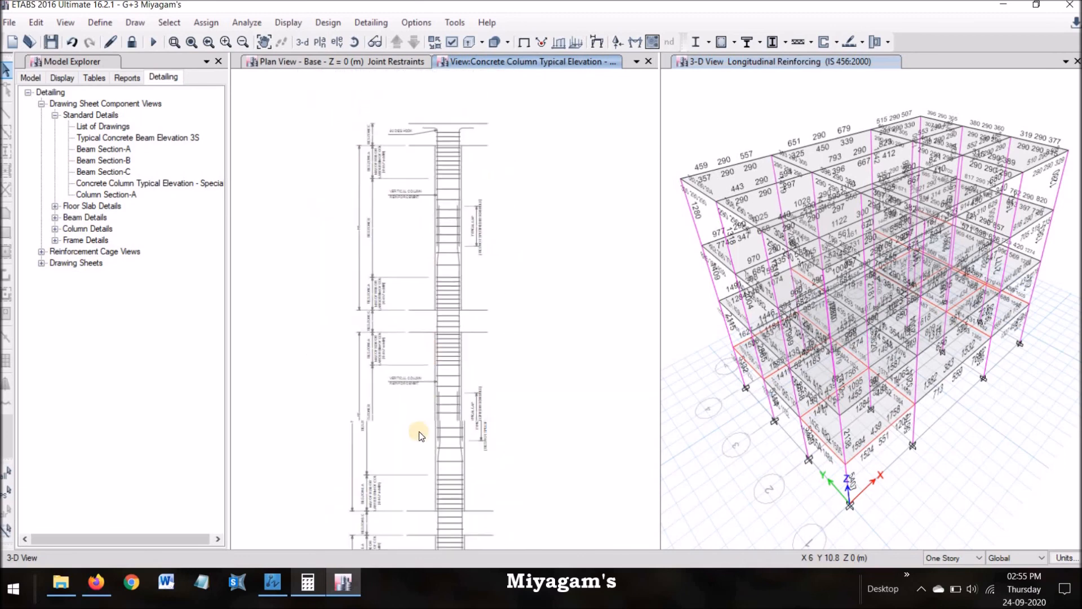
{"action": "scroll", "coordinate": [451, 374], "scroll_direction": "up", "scroll_amount": 3}
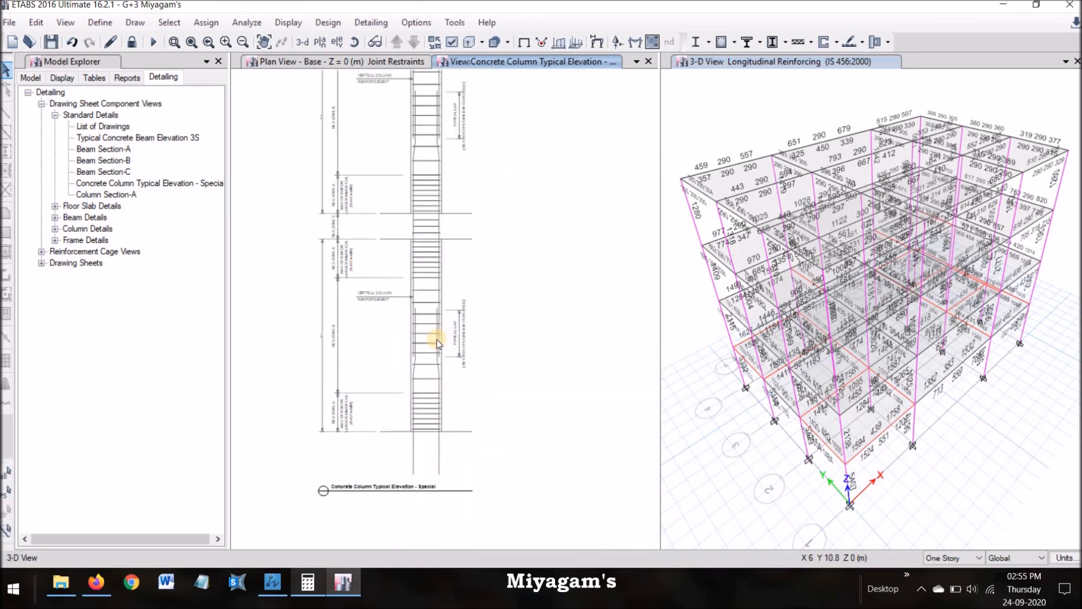
Step: View the Story4 slab's floor framing plan and its Section A drawing from the floor slab details
{"action": "double_click", "coordinate": [82, 206]}
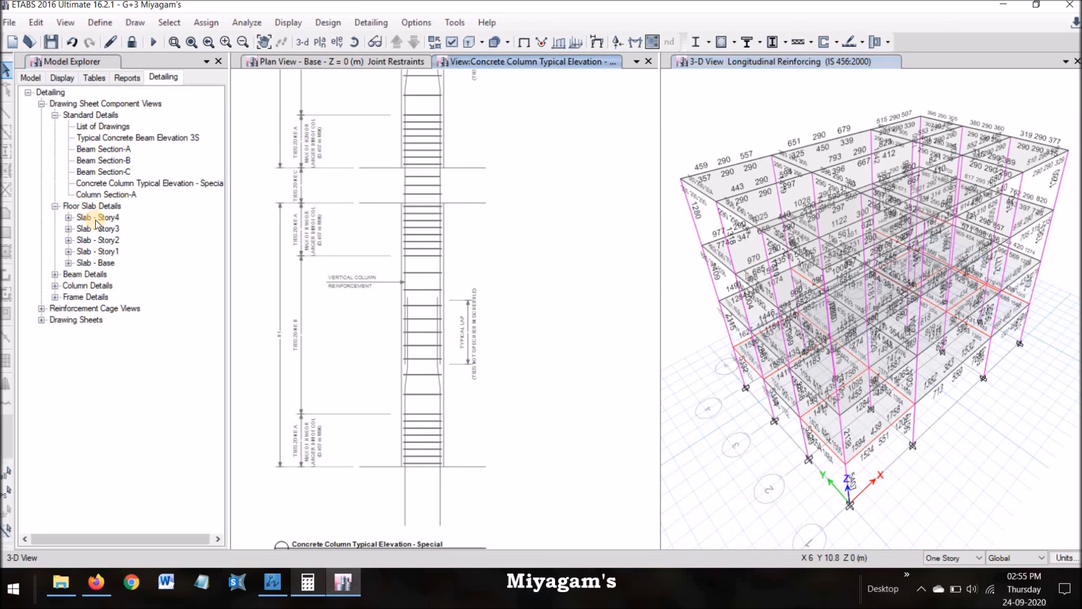
{"action": "left_click", "coordinate": [90, 216]}
{"action": "left_click", "coordinate": [68, 217]}
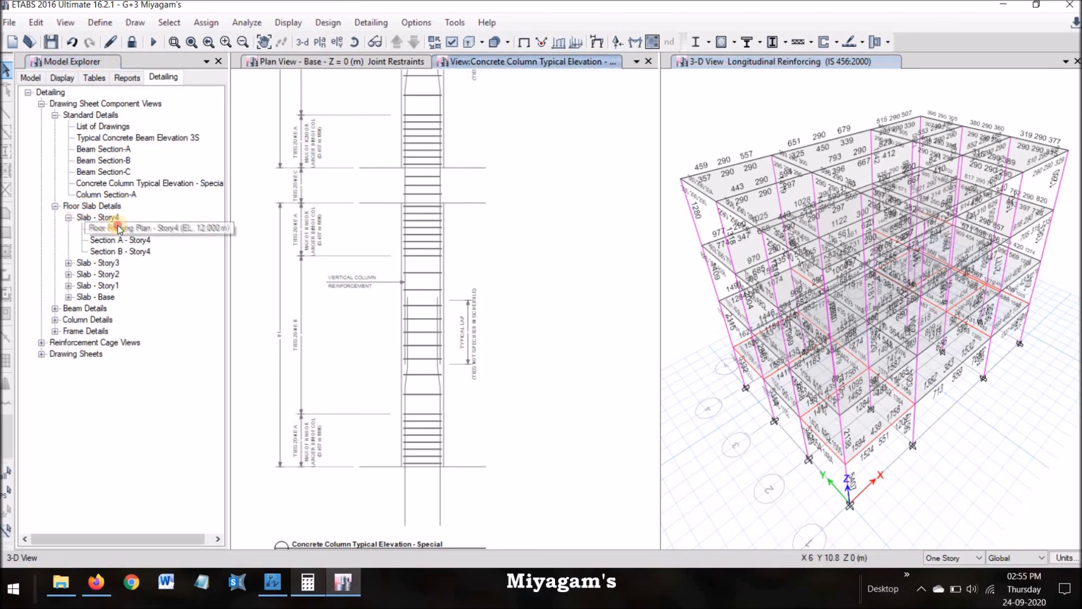
{"action": "double_click", "coordinate": [118, 227]}
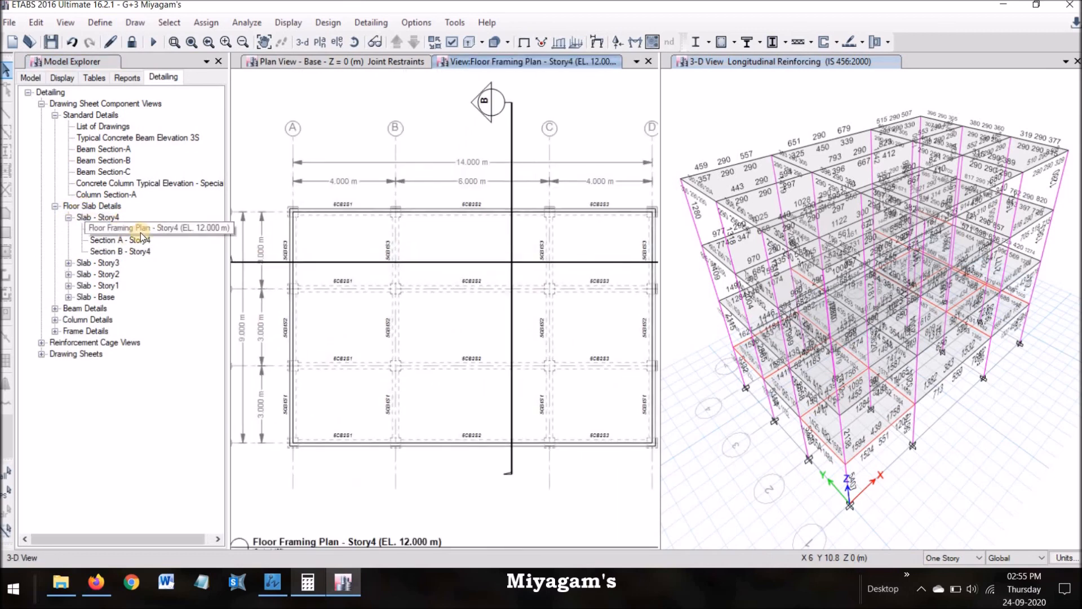
{"action": "double_click", "coordinate": [135, 240]}
{"action": "scroll", "coordinate": [343, 324], "scroll_direction": "up", "scroll_amount": 5}
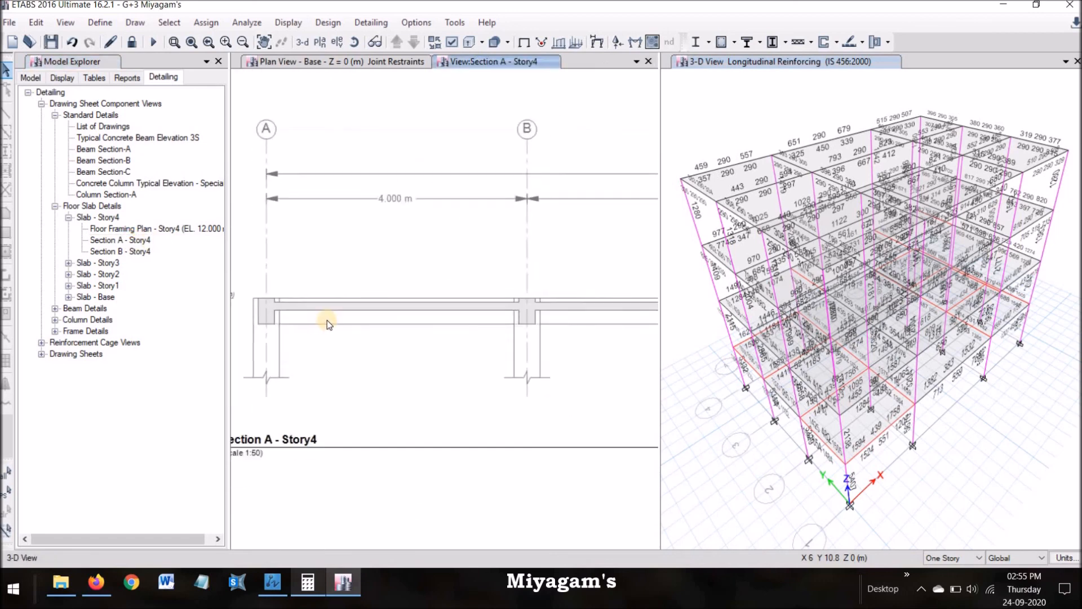
{"action": "scroll", "coordinate": [327, 321], "scroll_direction": "down", "scroll_amount": 2}
Step: Open the seismic Concrete Beam Rebar Table from the beam details and examine its beam IDs, spans and section sizes
{"action": "left_click", "coordinate": [77, 309]}
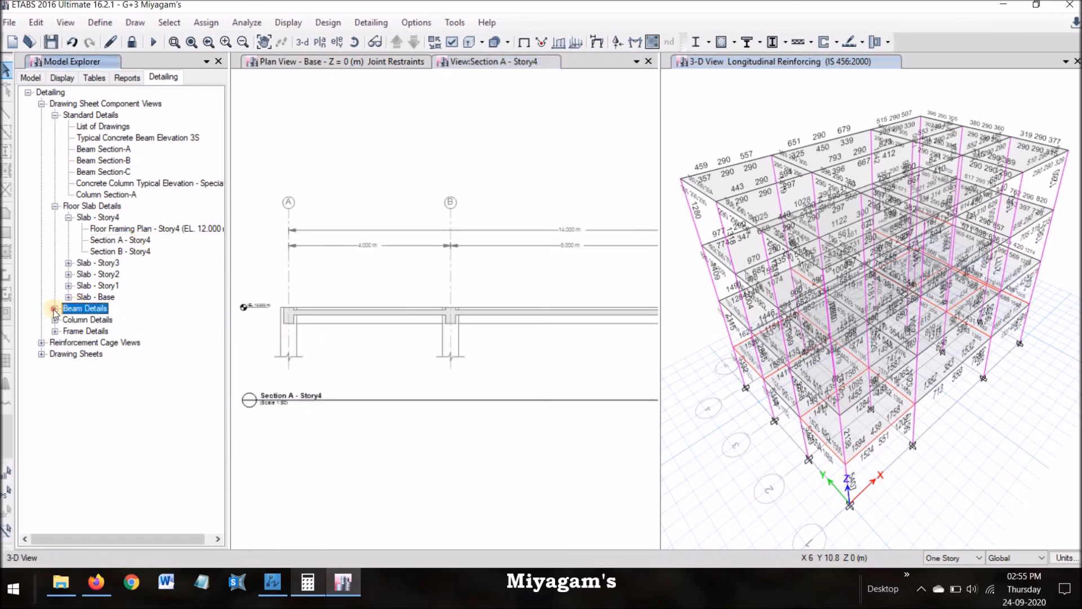
{"action": "left_click", "coordinate": [55, 308]}
{"action": "left_click", "coordinate": [72, 320]}
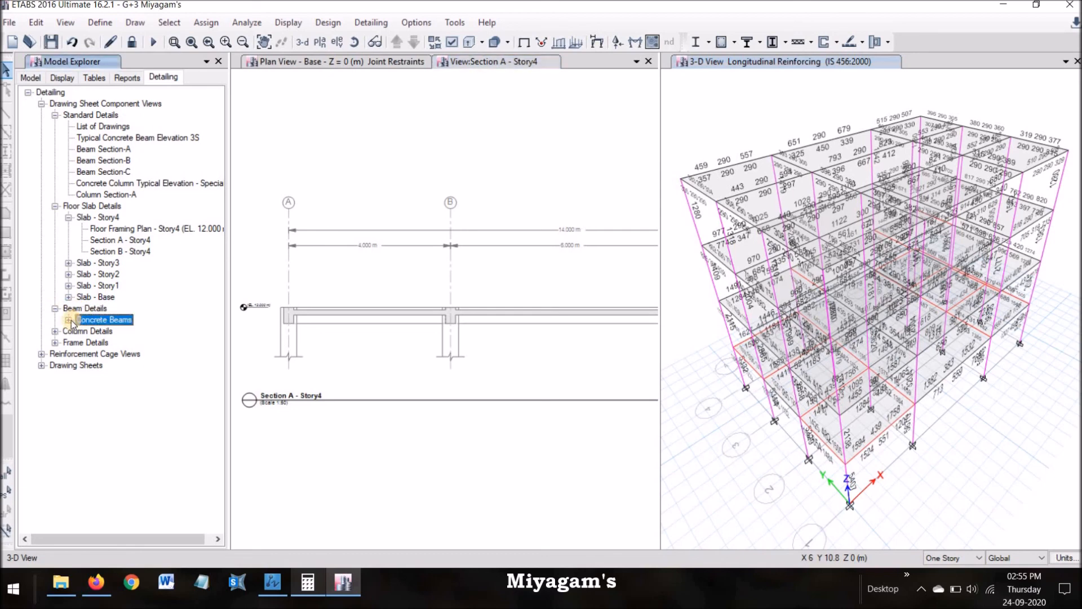
{"action": "left_click", "coordinate": [70, 320]}
{"action": "double_click", "coordinate": [96, 332]}
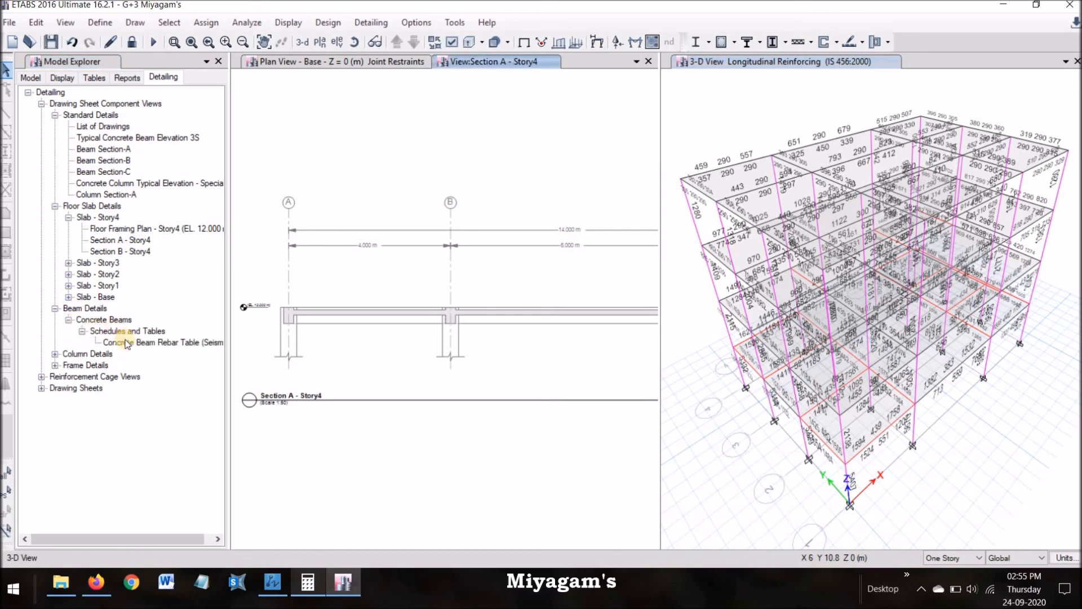
{"action": "double_click", "coordinate": [135, 341]}
{"action": "scroll", "coordinate": [255, 211], "scroll_direction": "up", "scroll_amount": 5}
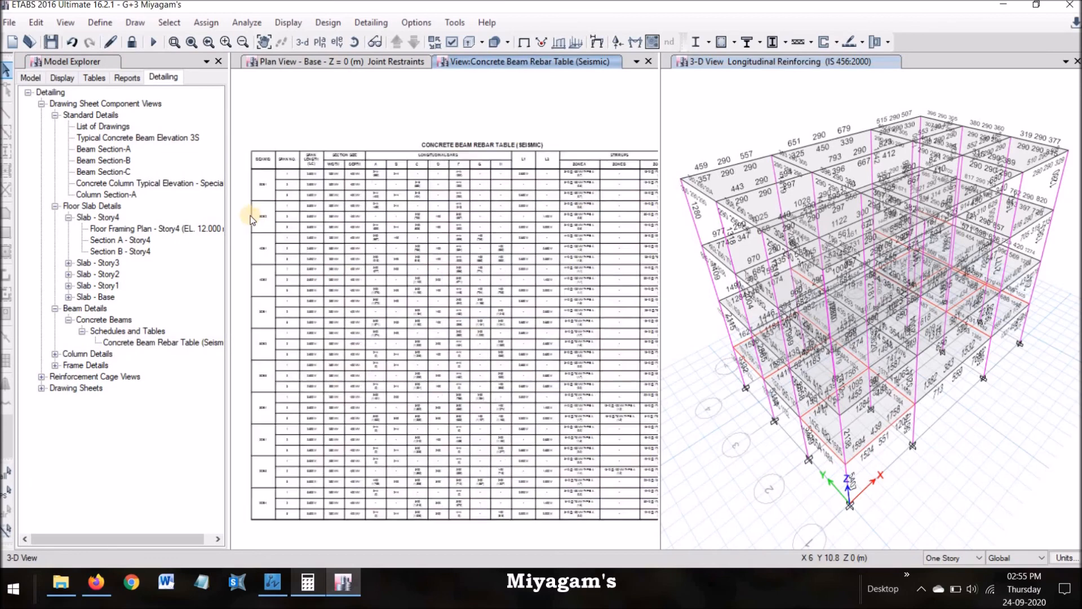
{"action": "scroll", "coordinate": [275, 198], "scroll_direction": "up", "scroll_amount": 4}
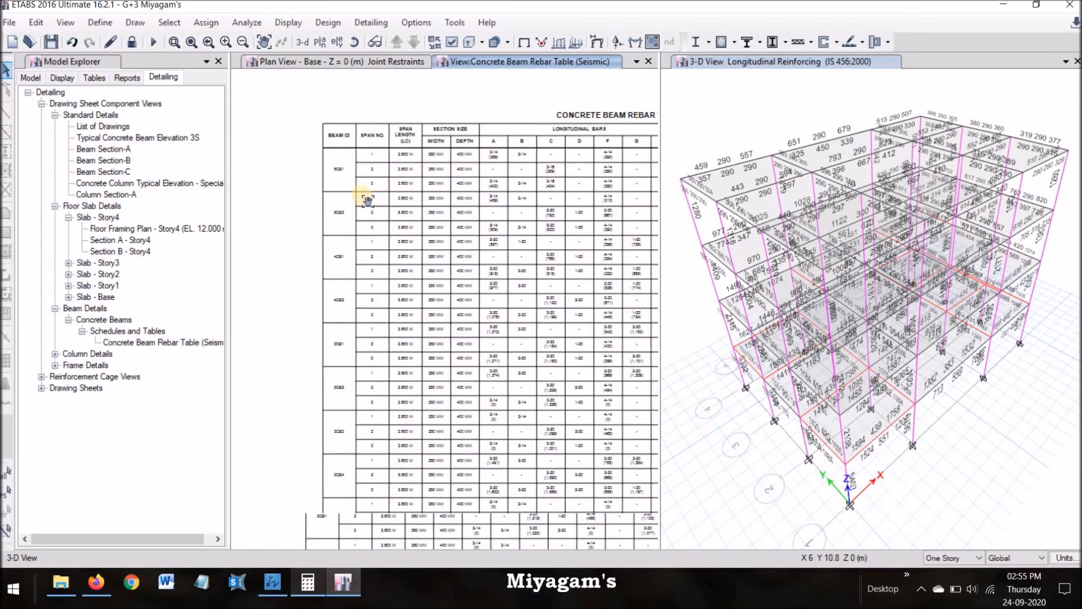
{"action": "scroll", "coordinate": [337, 180], "scroll_direction": "up", "scroll_amount": 4}
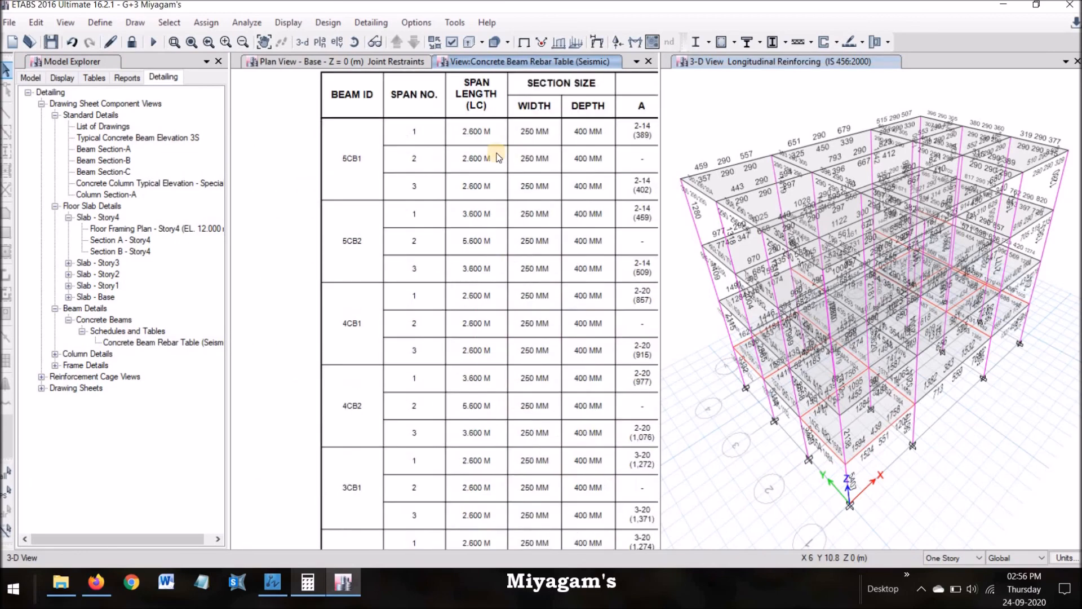
Step: Examine the longitudinal bar and stirrup zone columns of the Concrete Beam Rebar Table
{"action": "scroll", "coordinate": [529, 222], "scroll_direction": "up", "scroll_amount": 2}
{"action": "scroll", "coordinate": [529, 222], "scroll_direction": "down", "scroll_amount": 5}
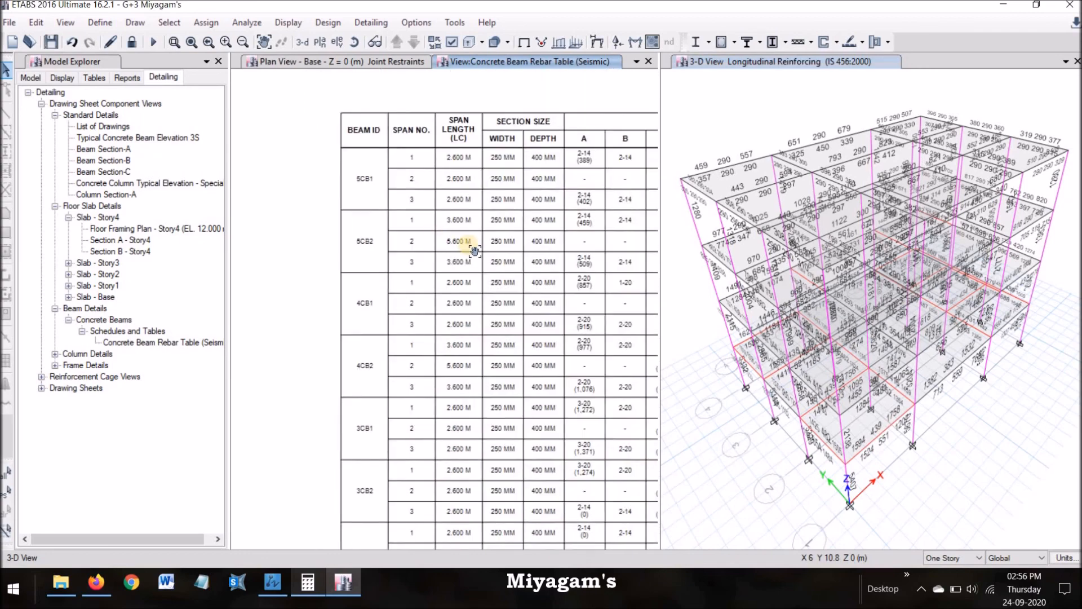
{"action": "scroll", "coordinate": [530, 264], "scroll_direction": "up", "scroll_amount": 3}
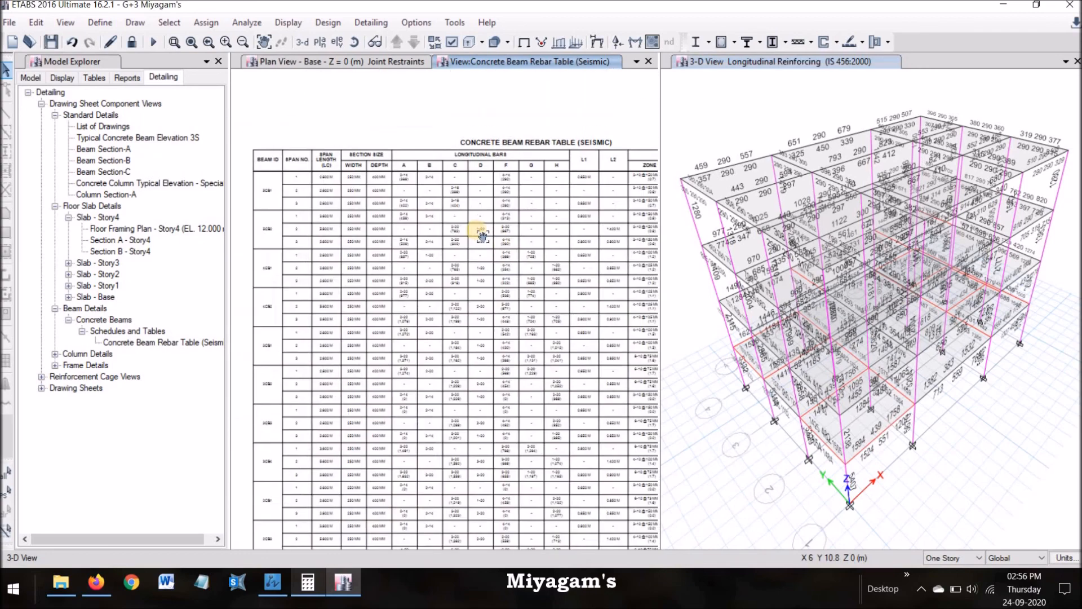
{"action": "middle_click_drag", "start_coordinate": [541, 266], "coordinate": [482, 272]}
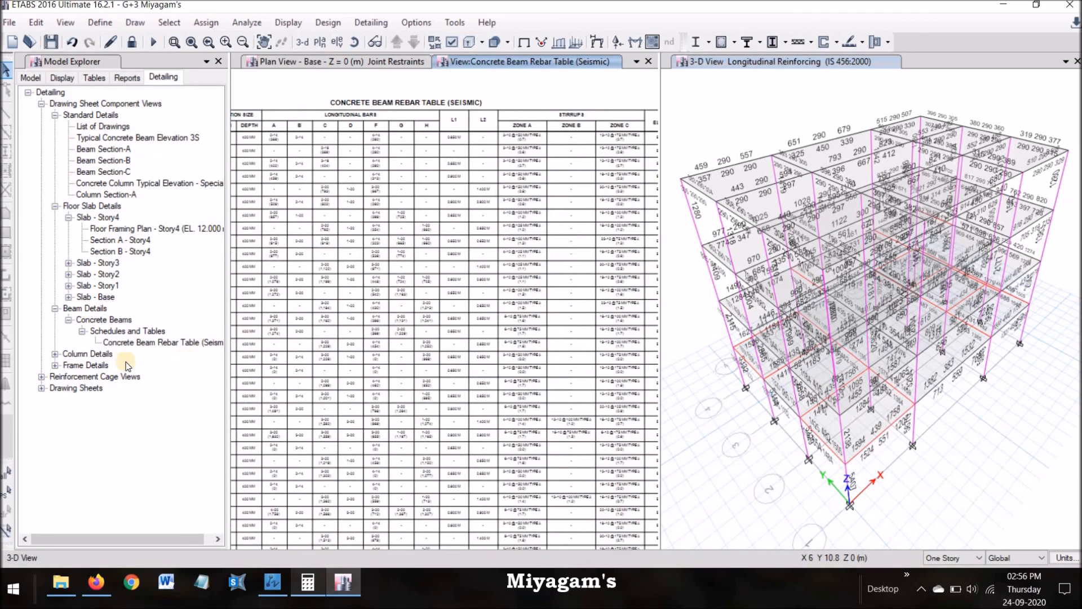
Step: Open the 3D rendered reinforcement cage view of beam 5CB1
{"action": "double_click", "coordinate": [98, 376]}
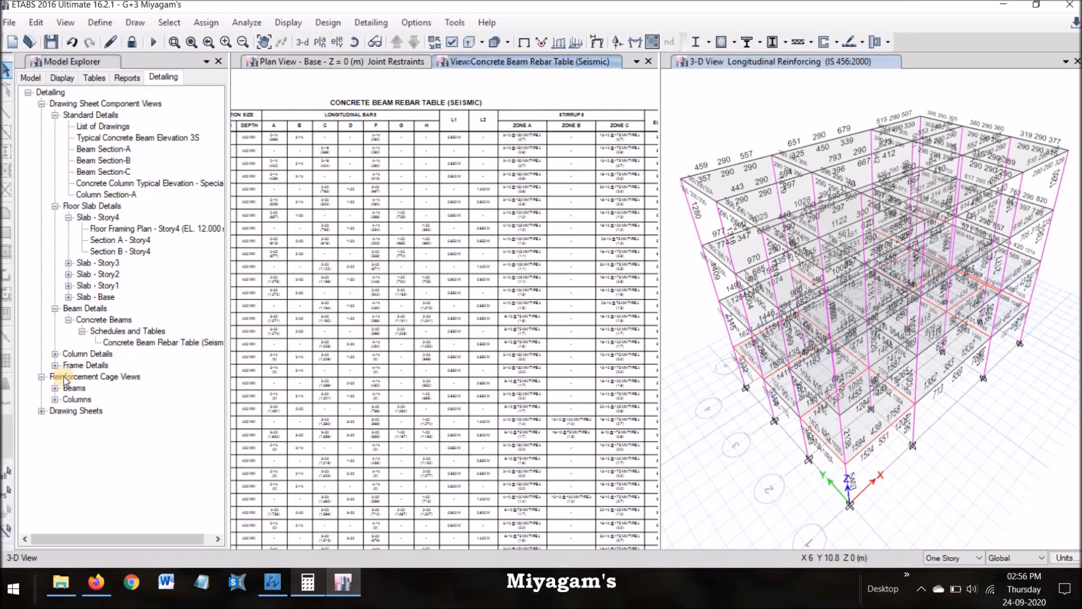
{"action": "left_click", "coordinate": [72, 389]}
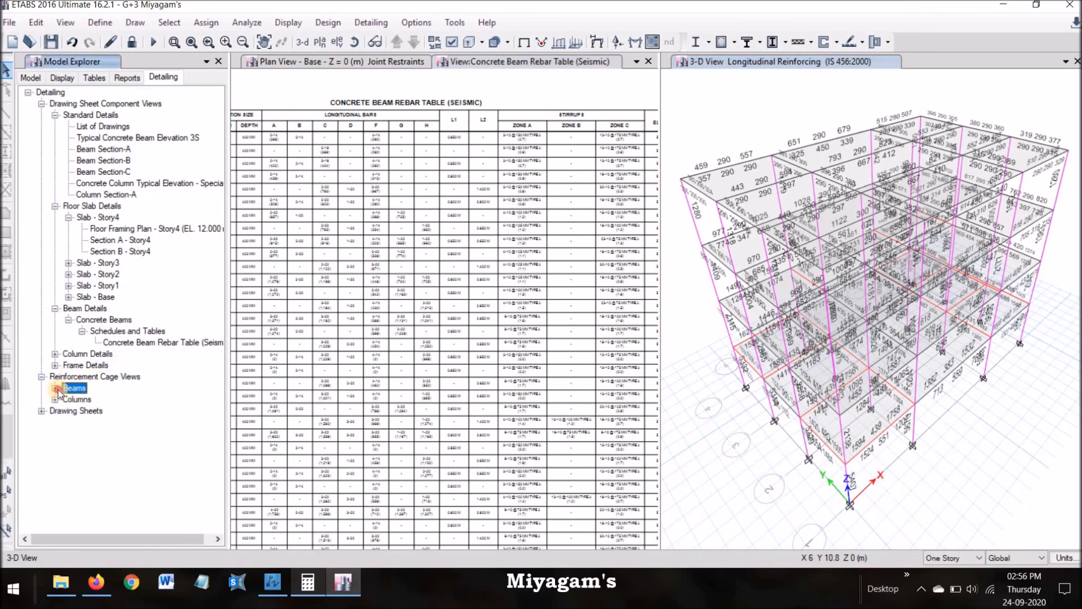
{"action": "left_click", "coordinate": [55, 388]}
{"action": "double_click", "coordinate": [93, 398]}
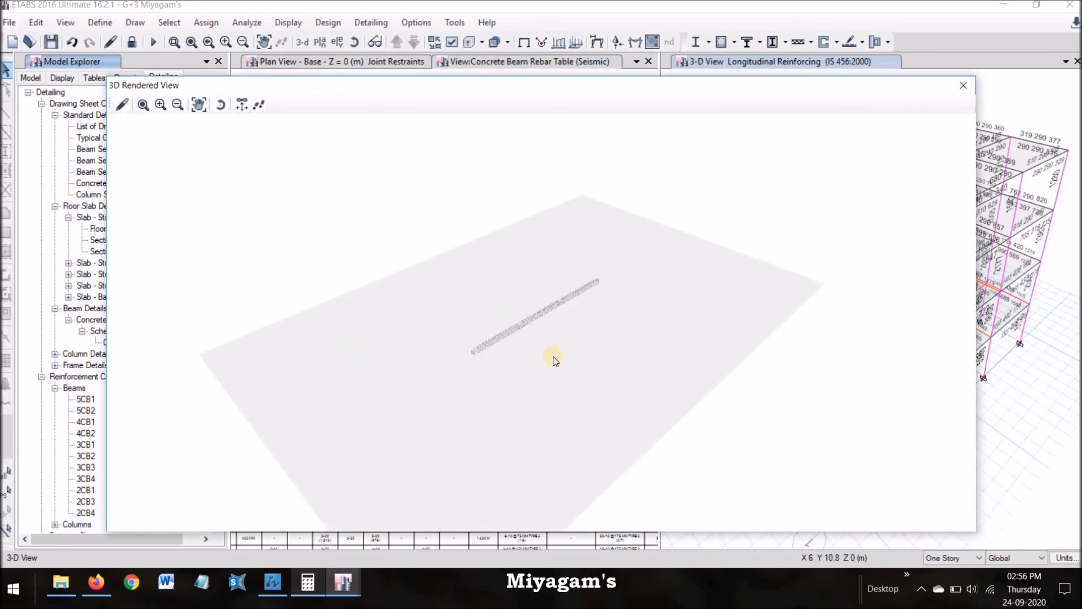
Step: Inspect the stirrups and longitudinal bars of the 5CB1 reinforcement cage up close, and close the rendered view
{"action": "scroll", "coordinate": [471, 340], "scroll_direction": "up", "scroll_amount": 4}
{"action": "left_click_drag", "start_coordinate": [495, 333], "coordinate": [455, 299]}
{"action": "scroll", "coordinate": [429, 297], "scroll_direction": "up", "scroll_amount": 3}
{"action": "scroll", "coordinate": [434, 303], "scroll_direction": "up", "scroll_amount": 4}
{"action": "scroll", "coordinate": [616, 282], "scroll_direction": "down", "scroll_amount": 4}
{"action": "left_click_drag", "start_coordinate": [636, 300], "coordinate": [653, 265]}
{"action": "middle_click_drag", "start_coordinate": [653, 265], "coordinate": [564, 332]}
{"action": "scroll", "coordinate": [368, 375], "scroll_direction": "up", "scroll_amount": 7}
{"action": "scroll", "coordinate": [368, 375], "scroll_direction": "up", "scroll_amount": 4}
{"action": "scroll", "coordinate": [366, 374], "scroll_direction": "down", "scroll_amount": 4}
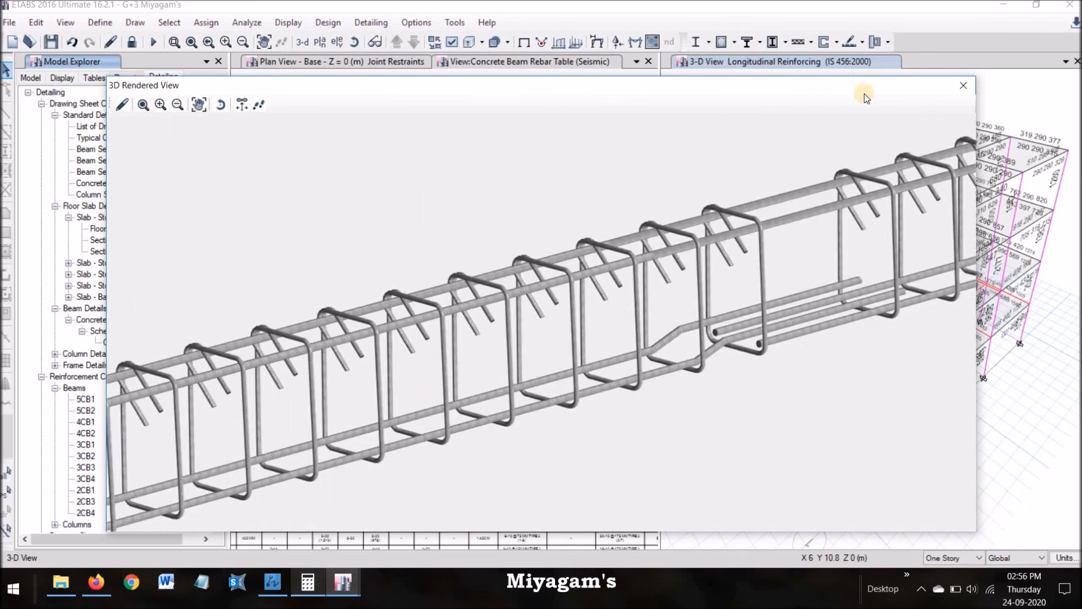
{"action": "left_click", "coordinate": [964, 86]}
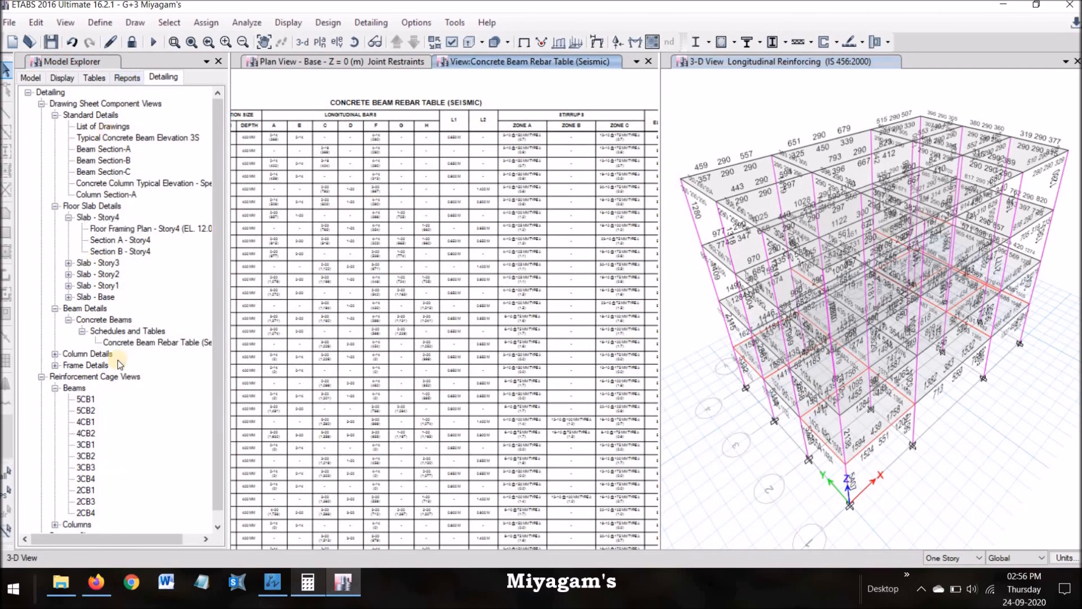
Step: Generate the Project Report and view its cover, table of contents and list of tables
{"action": "left_click", "coordinate": [137, 77]}
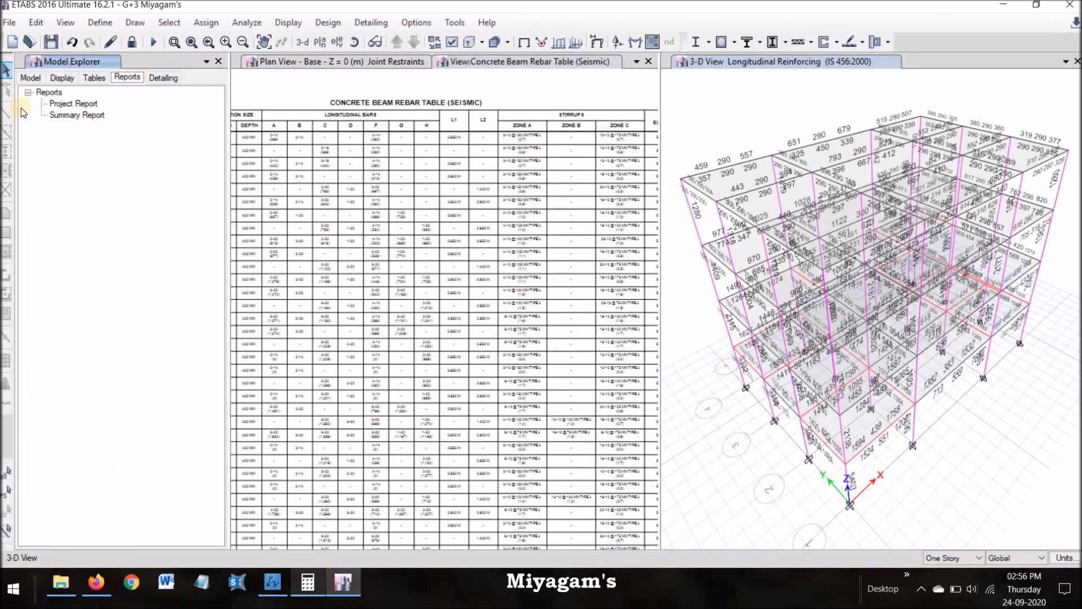
{"action": "double_click", "coordinate": [69, 103]}
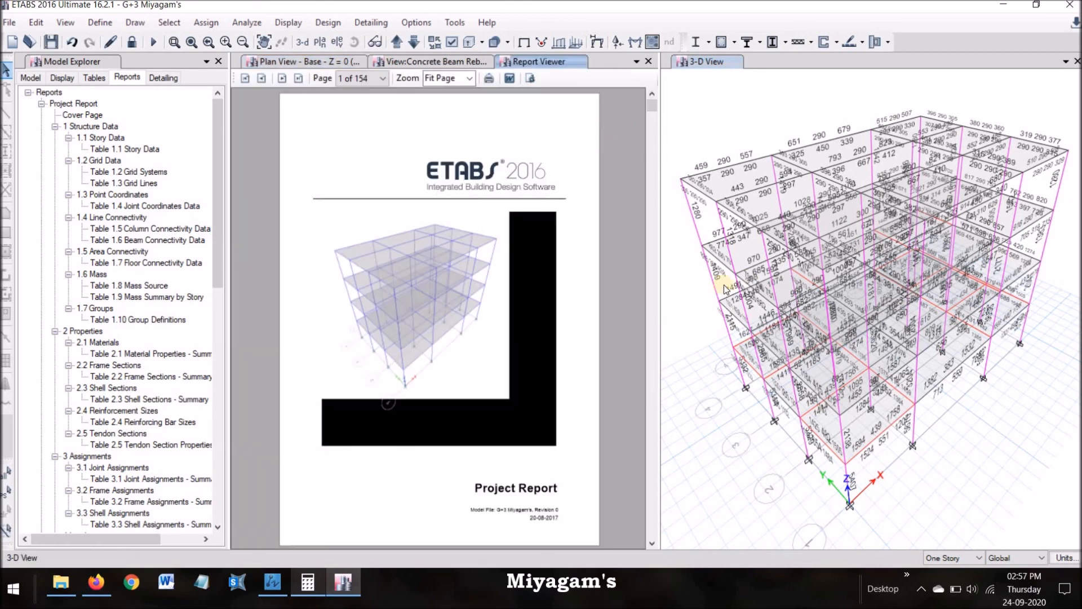
{"action": "scroll", "coordinate": [558, 274], "scroll_direction": "down", "scroll_amount": 1}
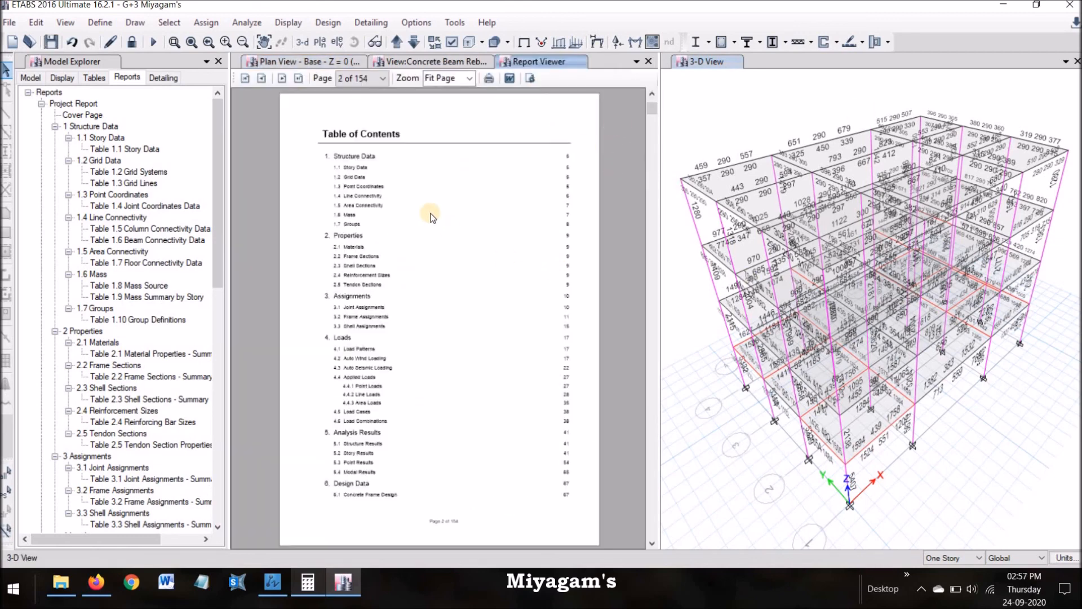
{"action": "scroll", "coordinate": [433, 218], "scroll_direction": "down", "scroll_amount": 1}
{"action": "scroll", "coordinate": [432, 218], "scroll_direction": "down", "scroll_amount": 1}
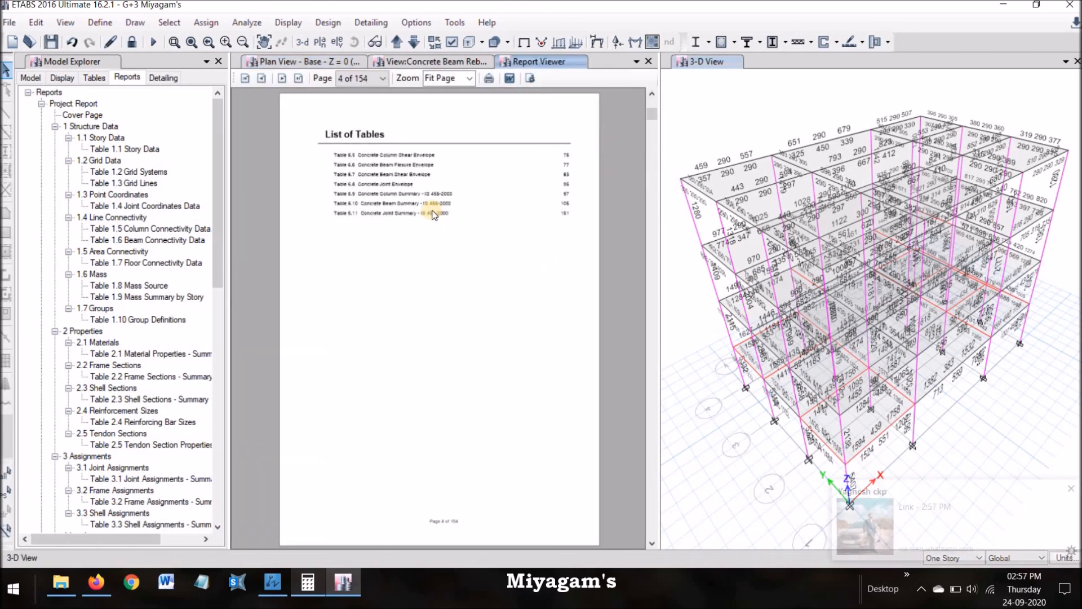
Step: Browse the report's structure data, assignments and loads pages, dismiss the desktop notification, and return to the report's opening pages
{"action": "scroll", "coordinate": [484, 244], "scroll_direction": "down", "scroll_amount": 6}
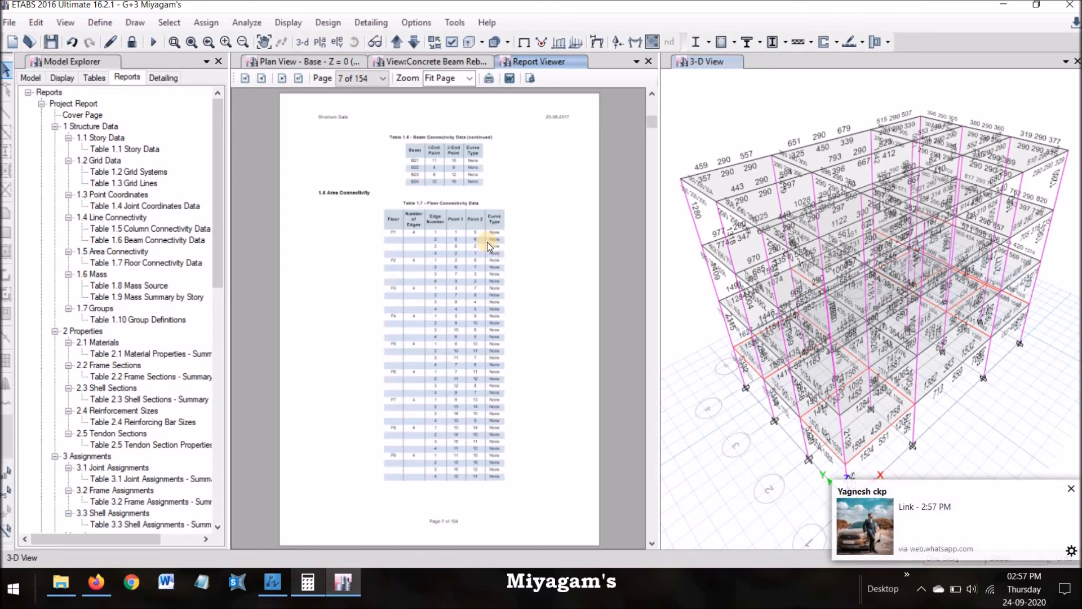
{"action": "scroll", "coordinate": [503, 252], "scroll_direction": "down", "scroll_amount": 7}
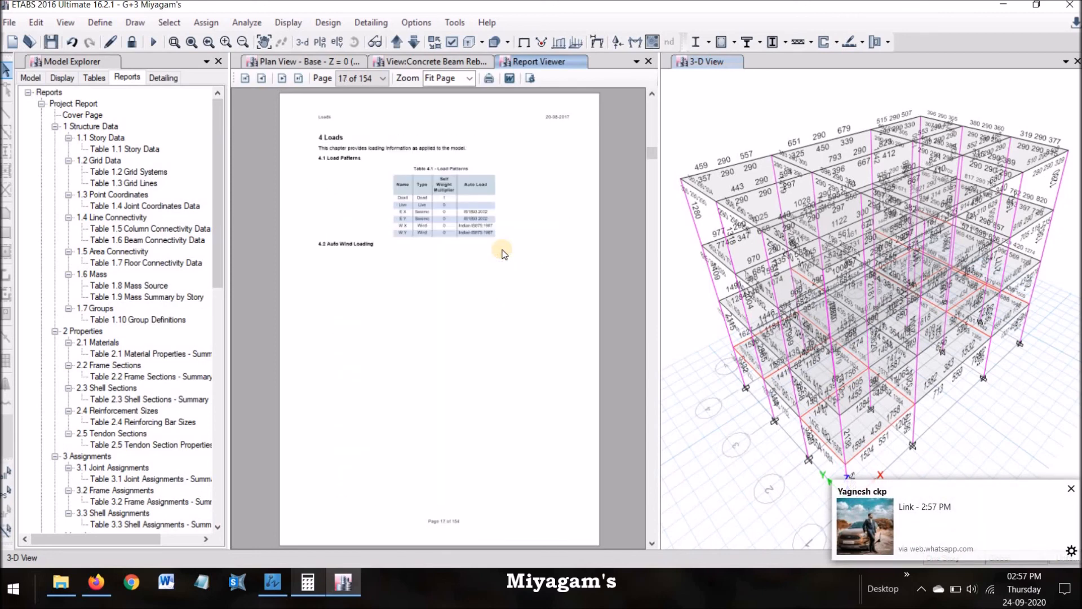
{"action": "scroll", "coordinate": [528, 170], "scroll_direction": "down", "scroll_amount": 2}
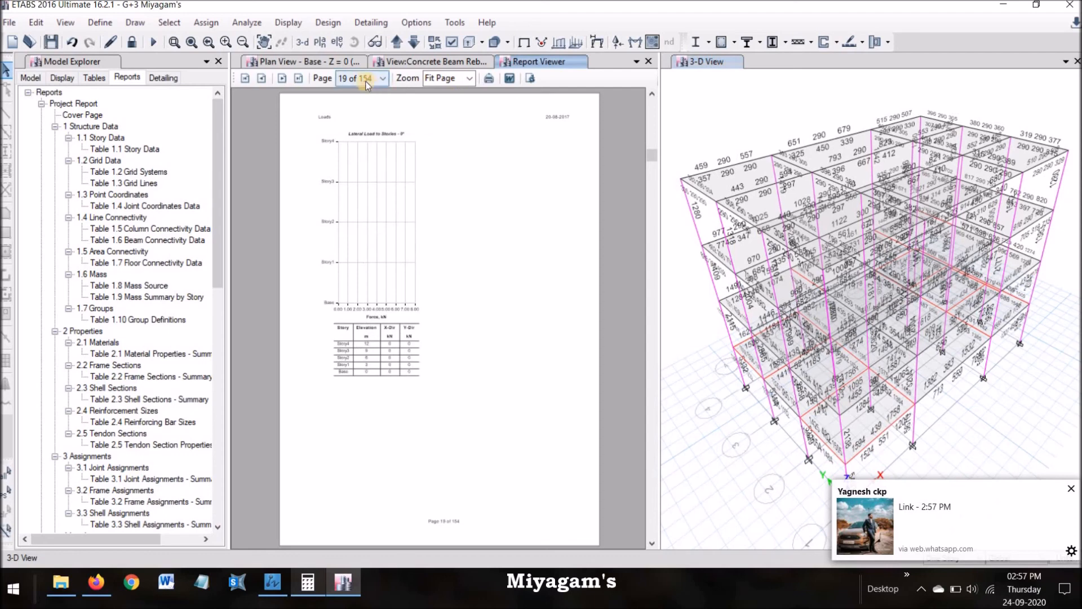
{"action": "scroll", "coordinate": [484, 138], "scroll_direction": "up", "scroll_amount": 4}
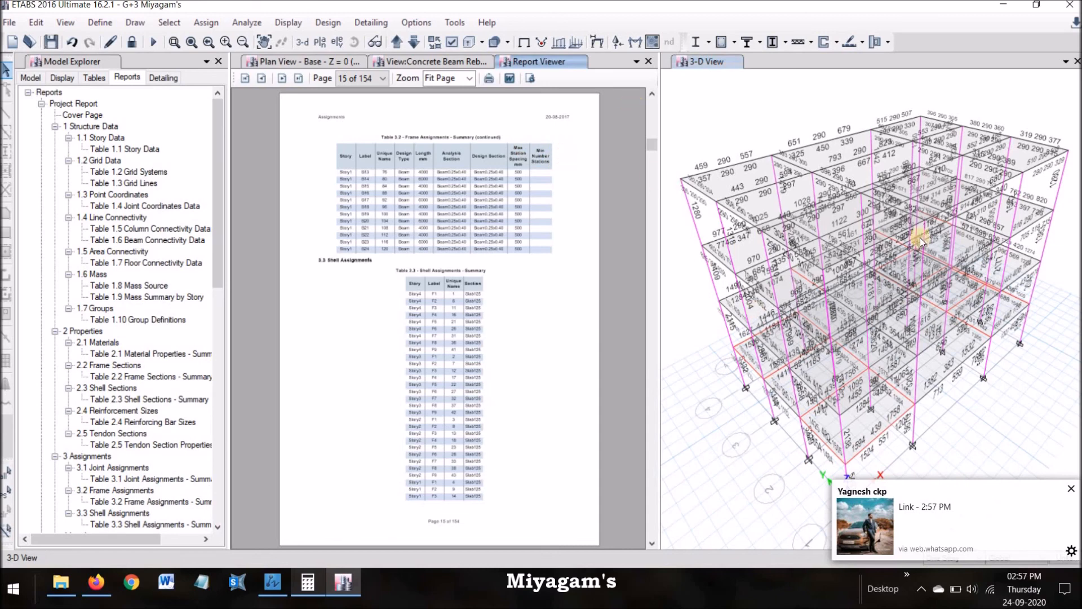
{"action": "left_click", "coordinate": [1071, 488]}
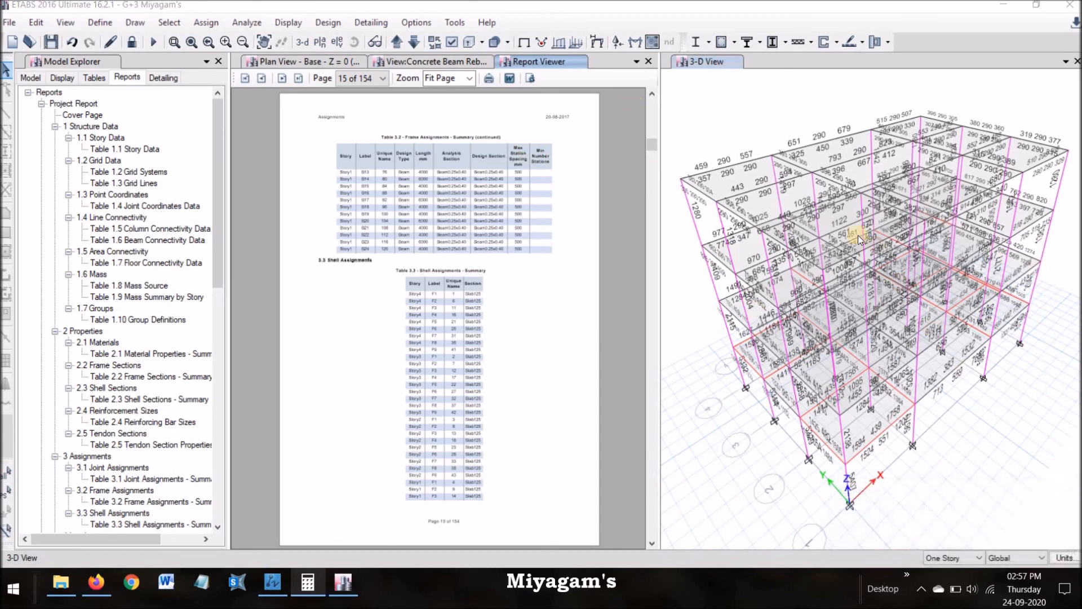
{"action": "scroll", "coordinate": [519, 221], "scroll_direction": "up", "scroll_amount": 13}
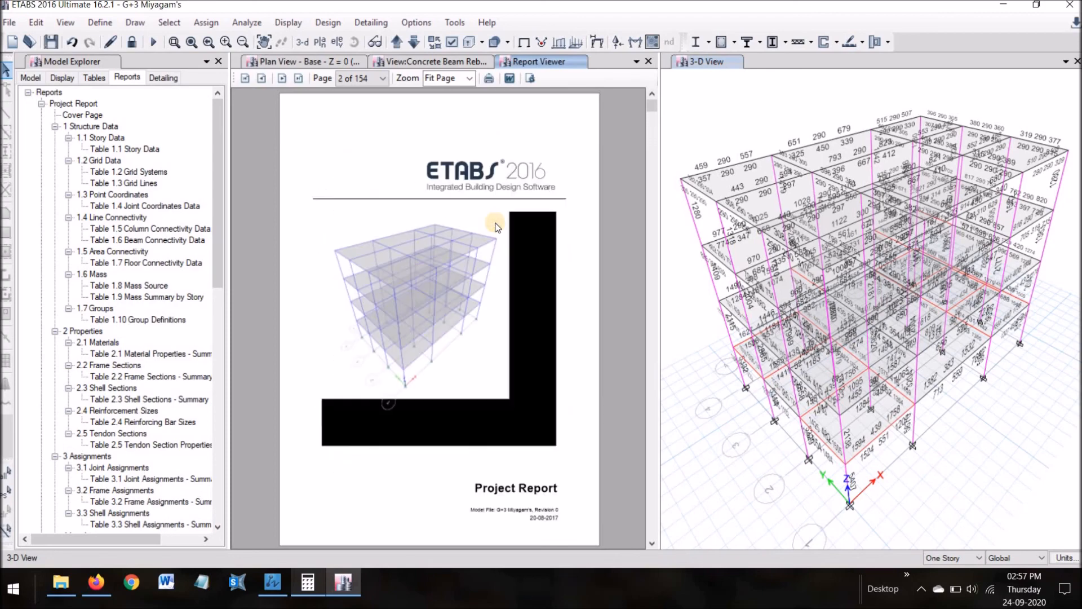
{"action": "scroll", "coordinate": [483, 276], "scroll_direction": "down", "scroll_amount": 5}
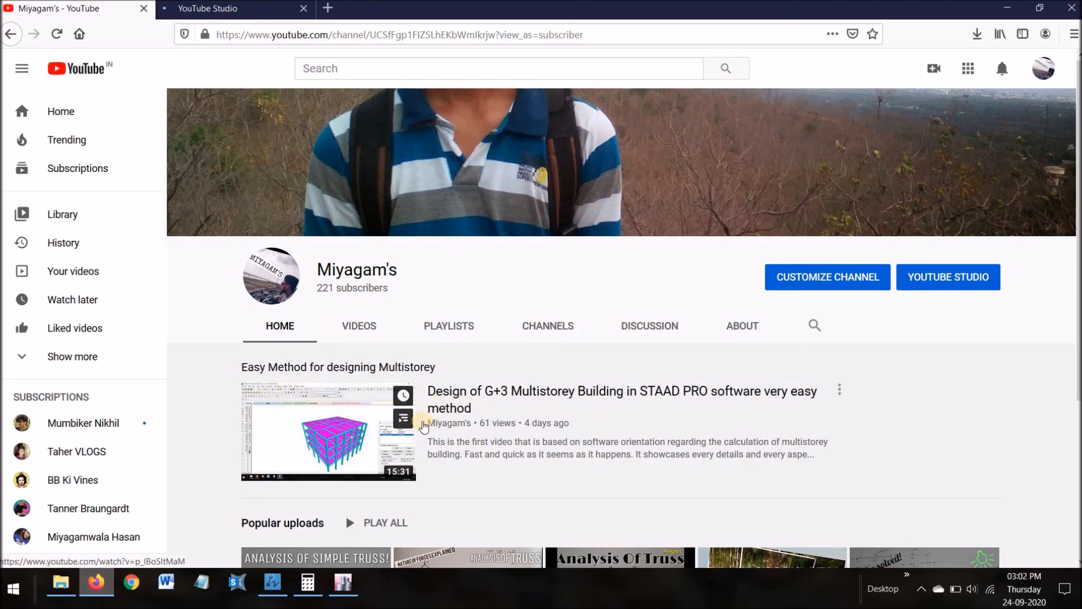
Step: Switch to the YouTube channel in Firefox and show its list of videos
{"action": "left_click", "coordinate": [376, 338]}
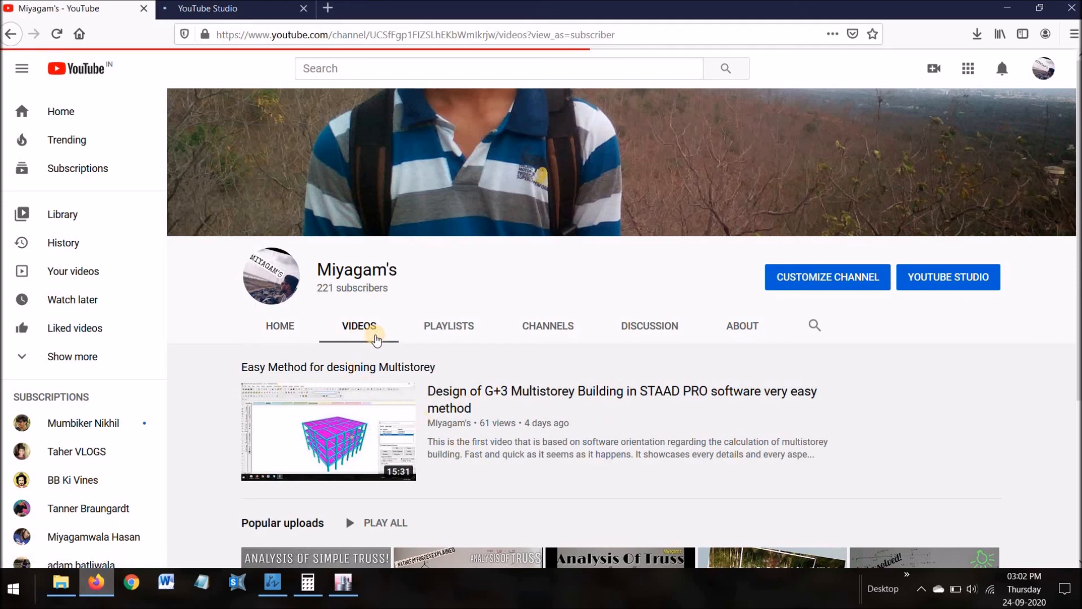